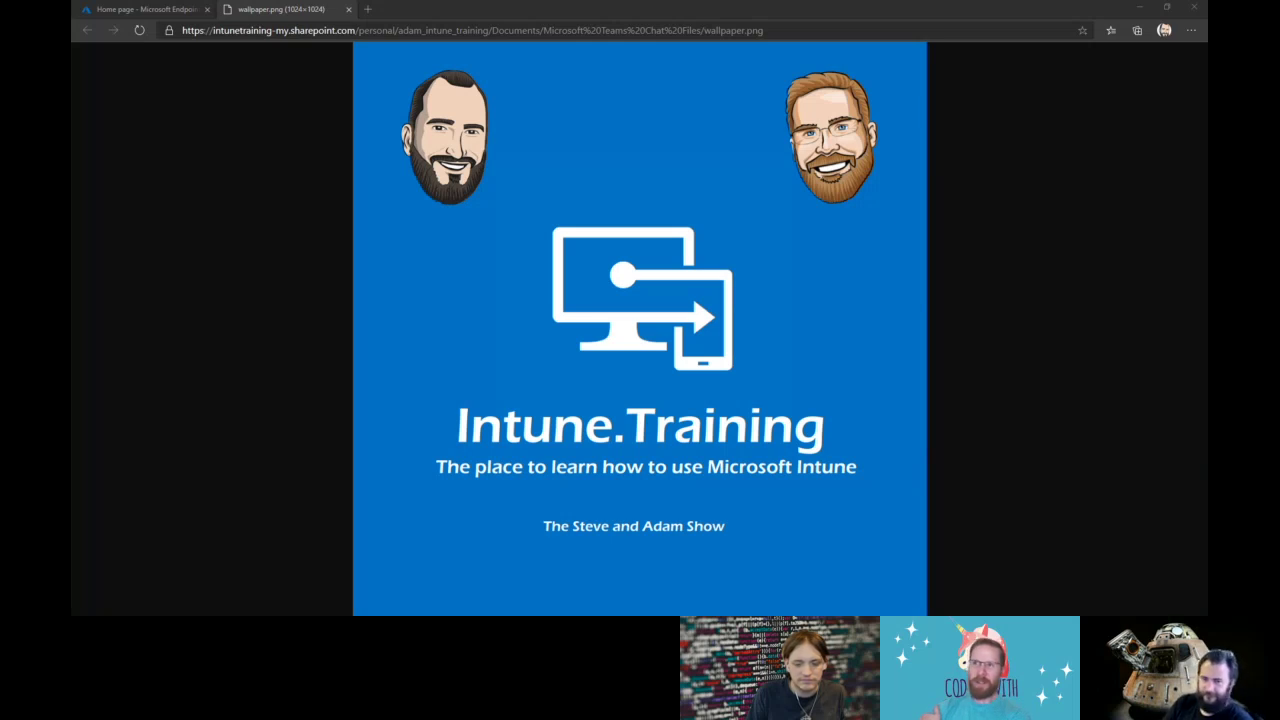
# Open the Endpoint security overview in the Microsoft Endpoint Manager admin center and collapse the main navigation
pyautogui.click(145, 9)
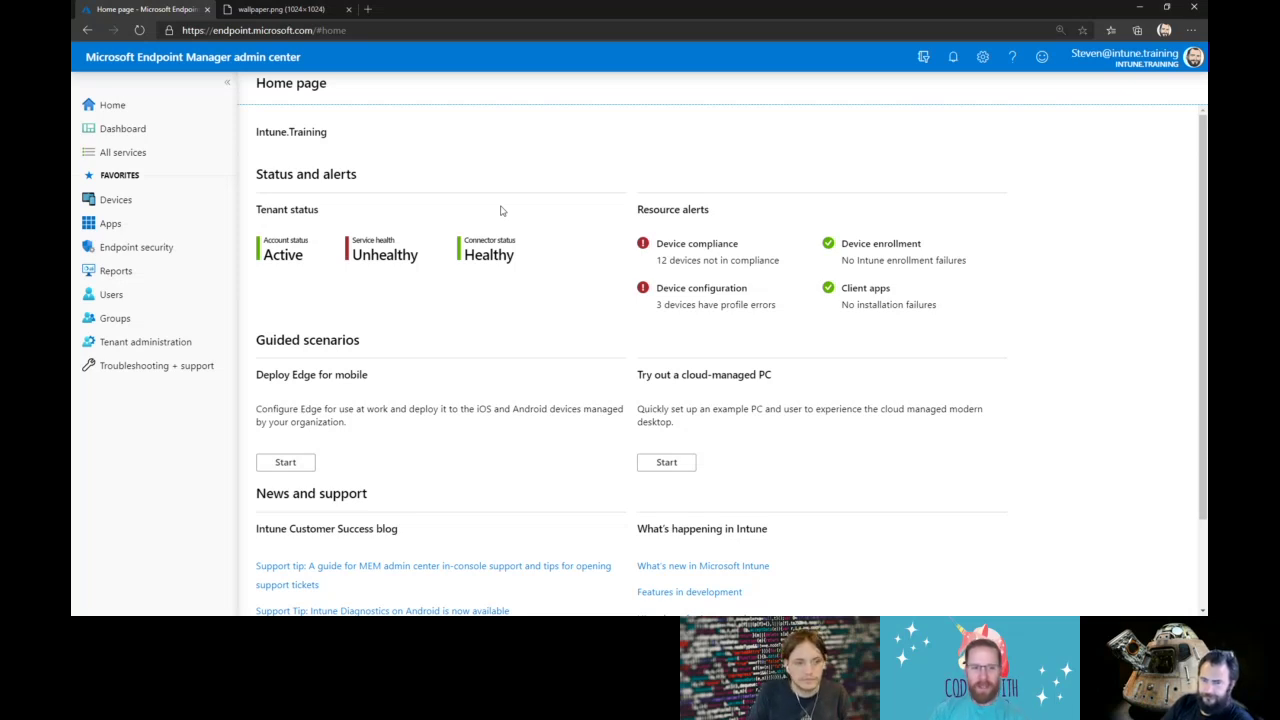
pyautogui.click(145, 250)
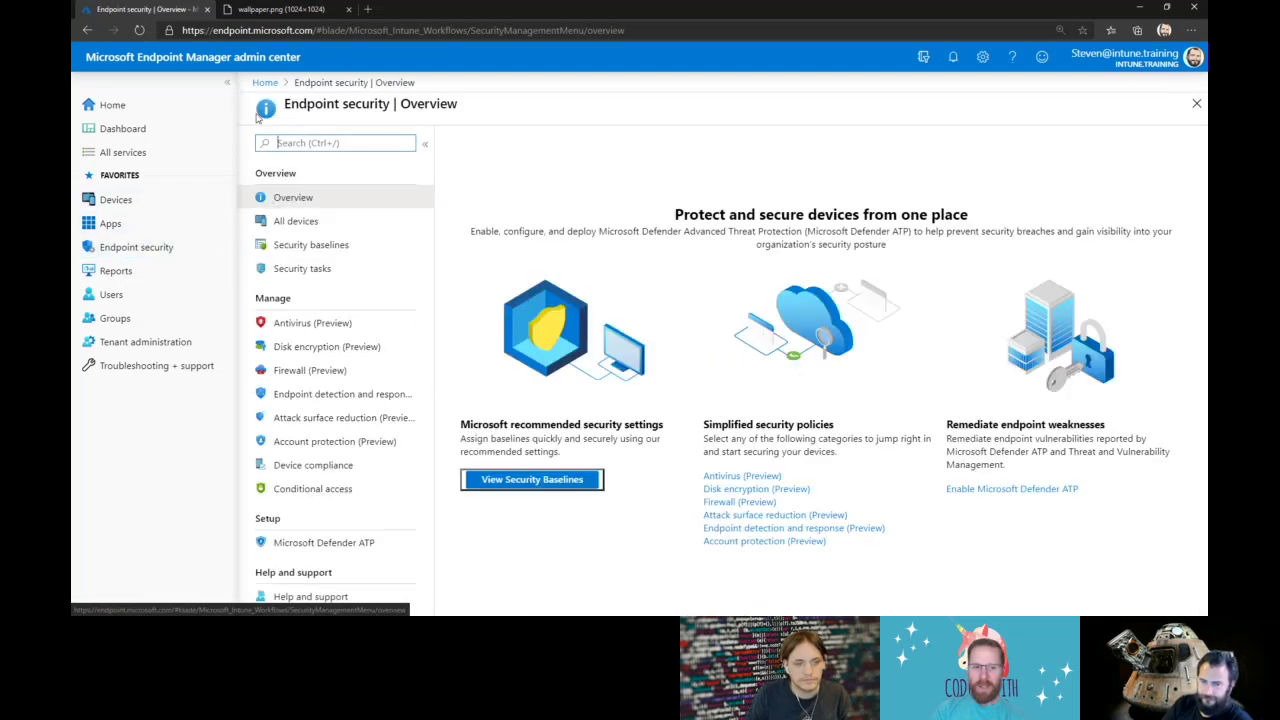
pyautogui.click(227, 82)
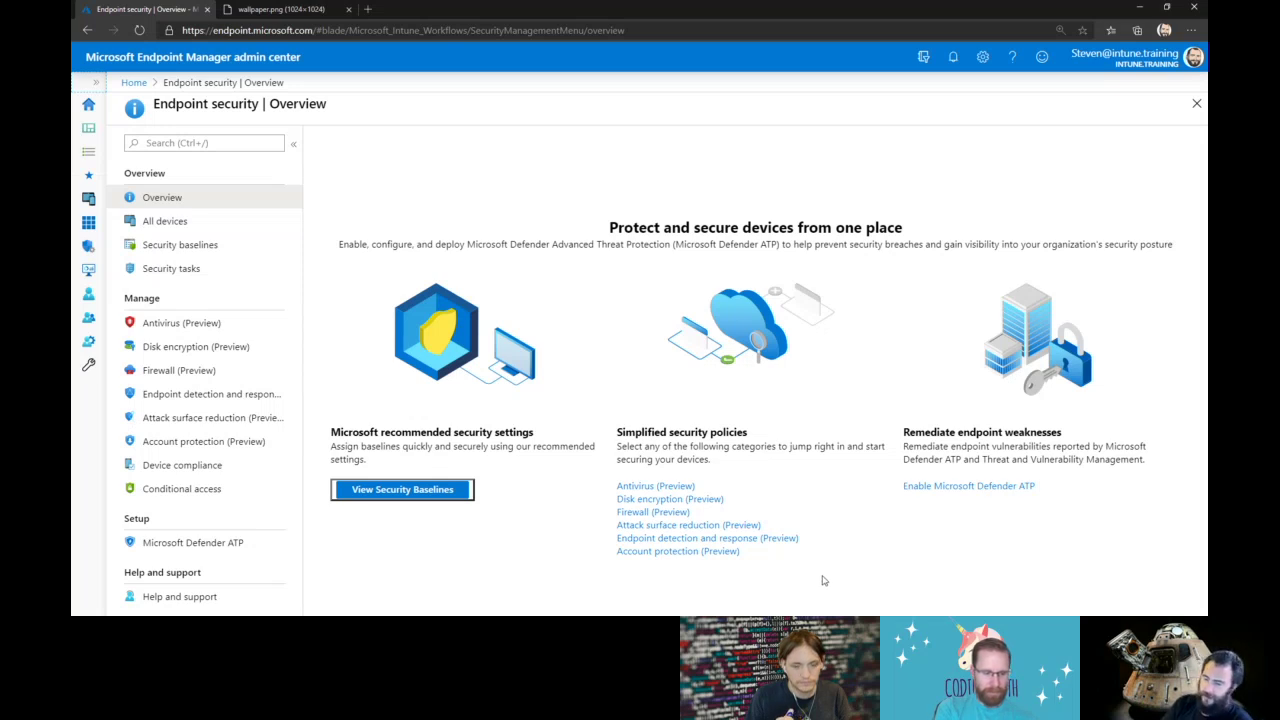
# View the Endpoint security list of all devices and look at the bulk device action form
pyautogui.click(180, 224)
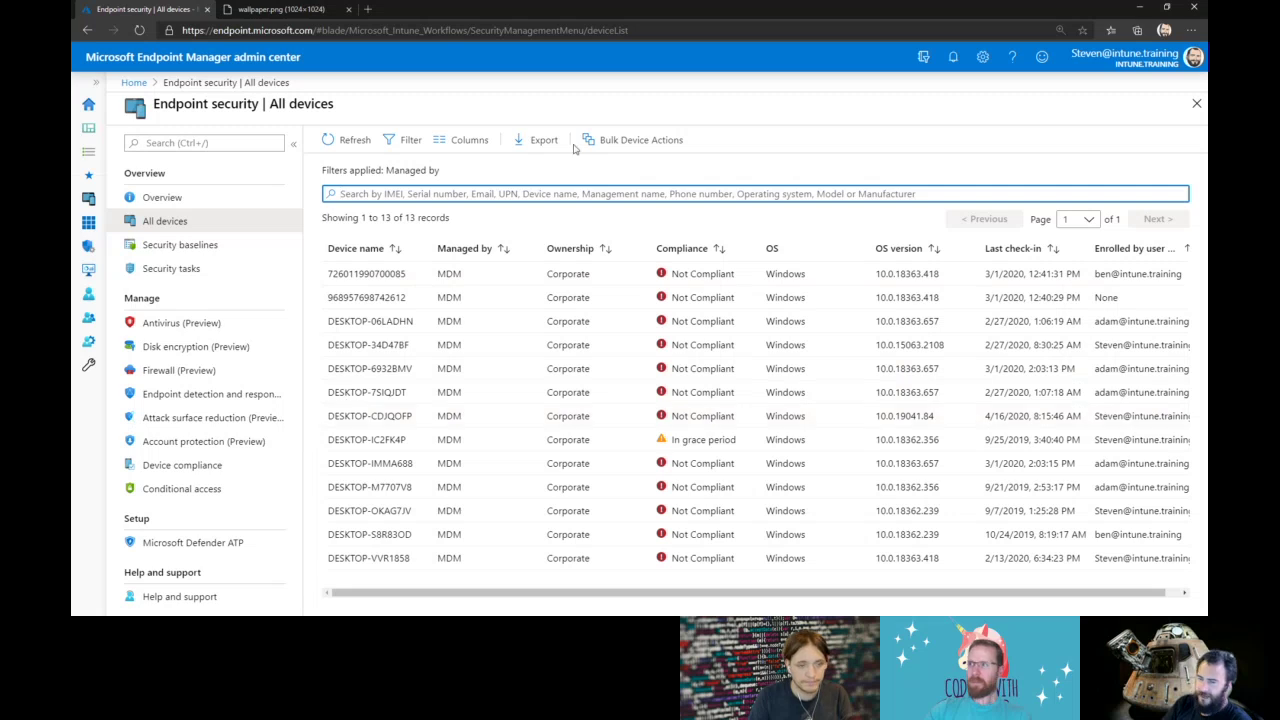
pyautogui.click(625, 140)
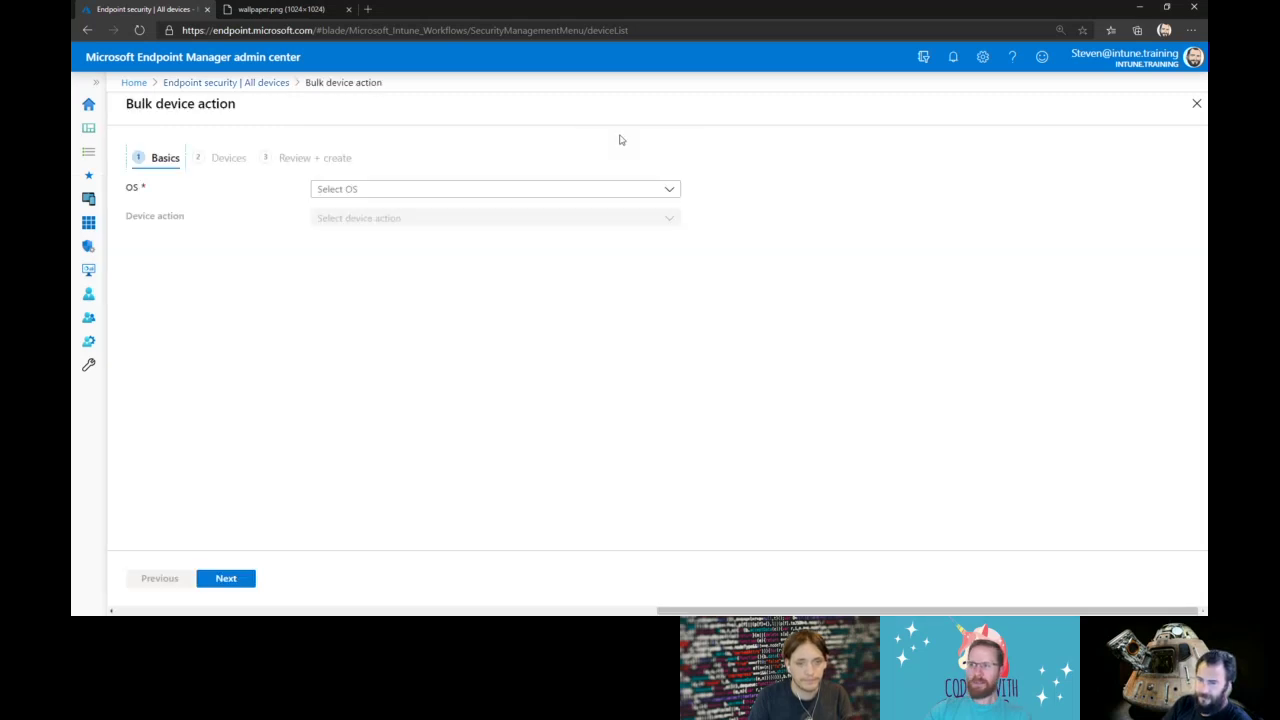
pyautogui.click(272, 85)
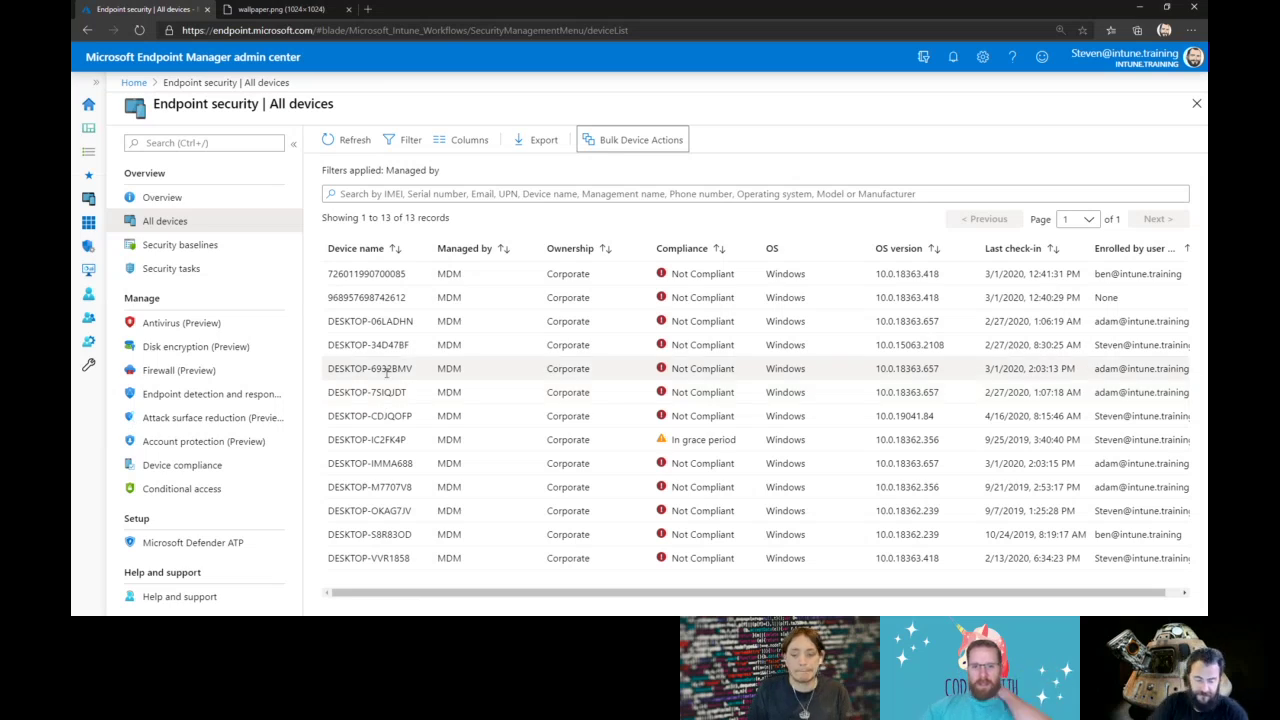
# Review the available security baselines and the status and source filter options of the security tasks
pyautogui.click(211, 251)
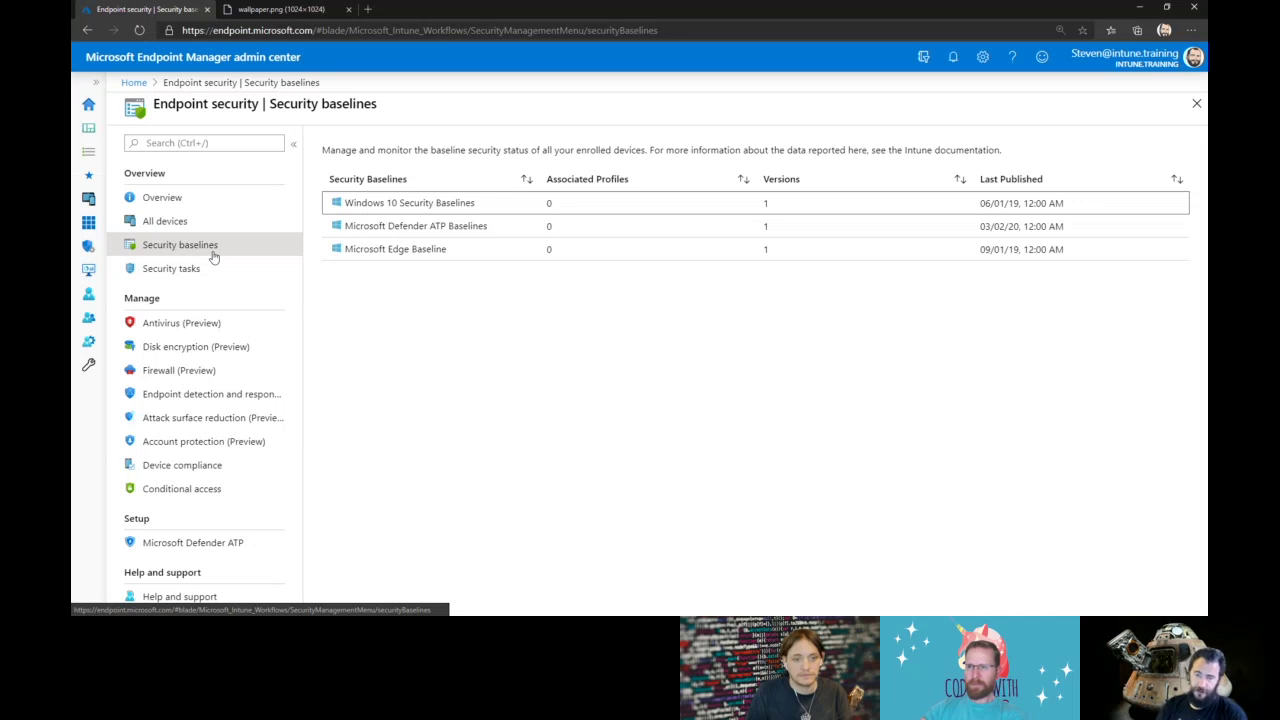
pyautogui.click(199, 273)
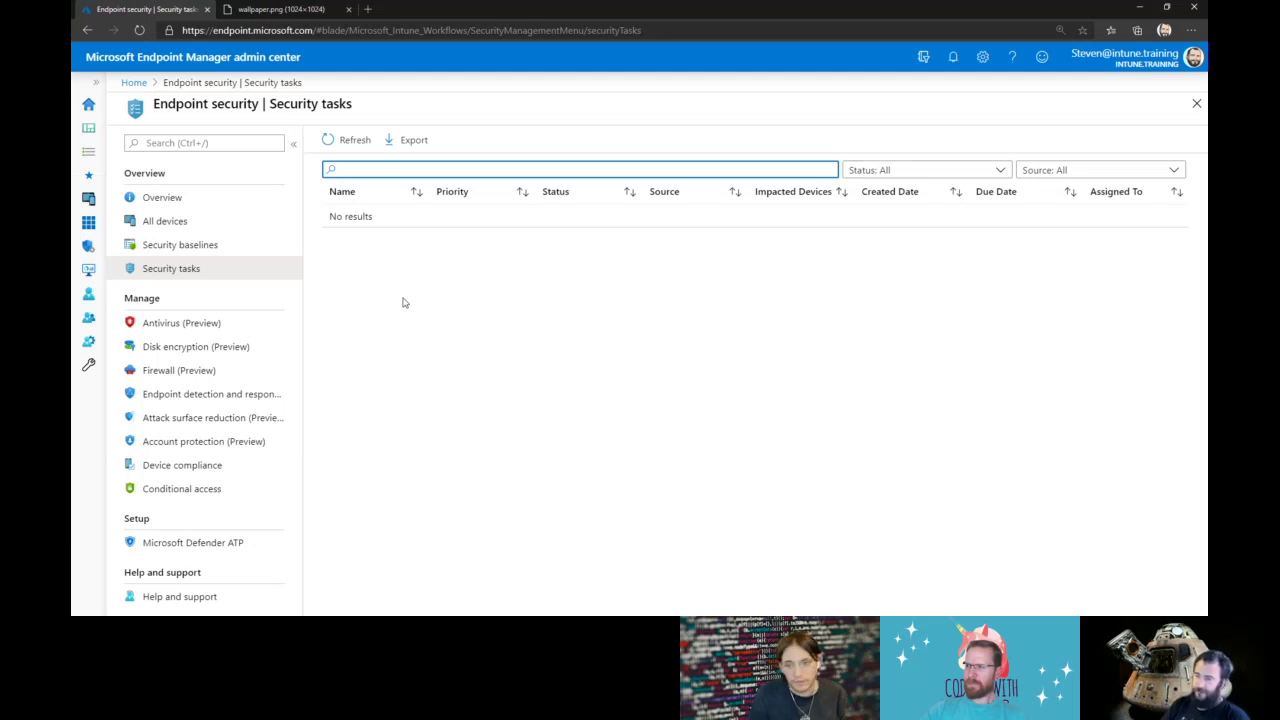
pyautogui.click(1170, 170)
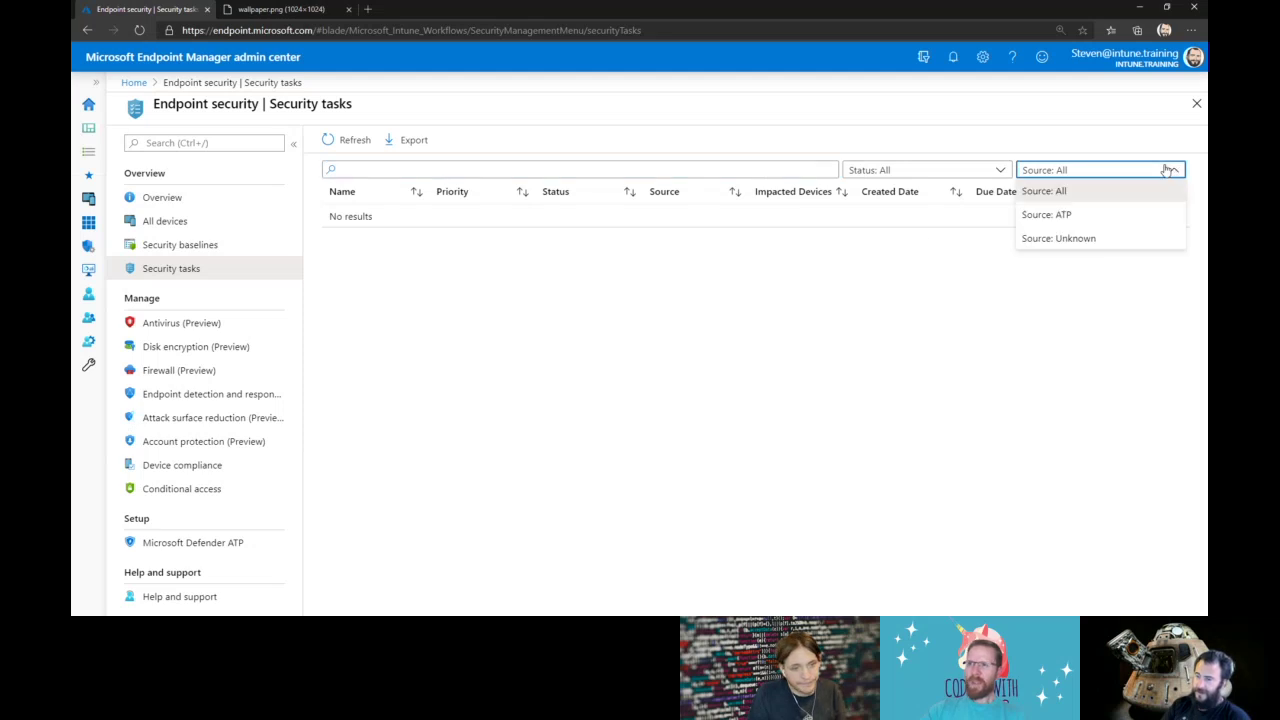
pyautogui.click(1168, 170)
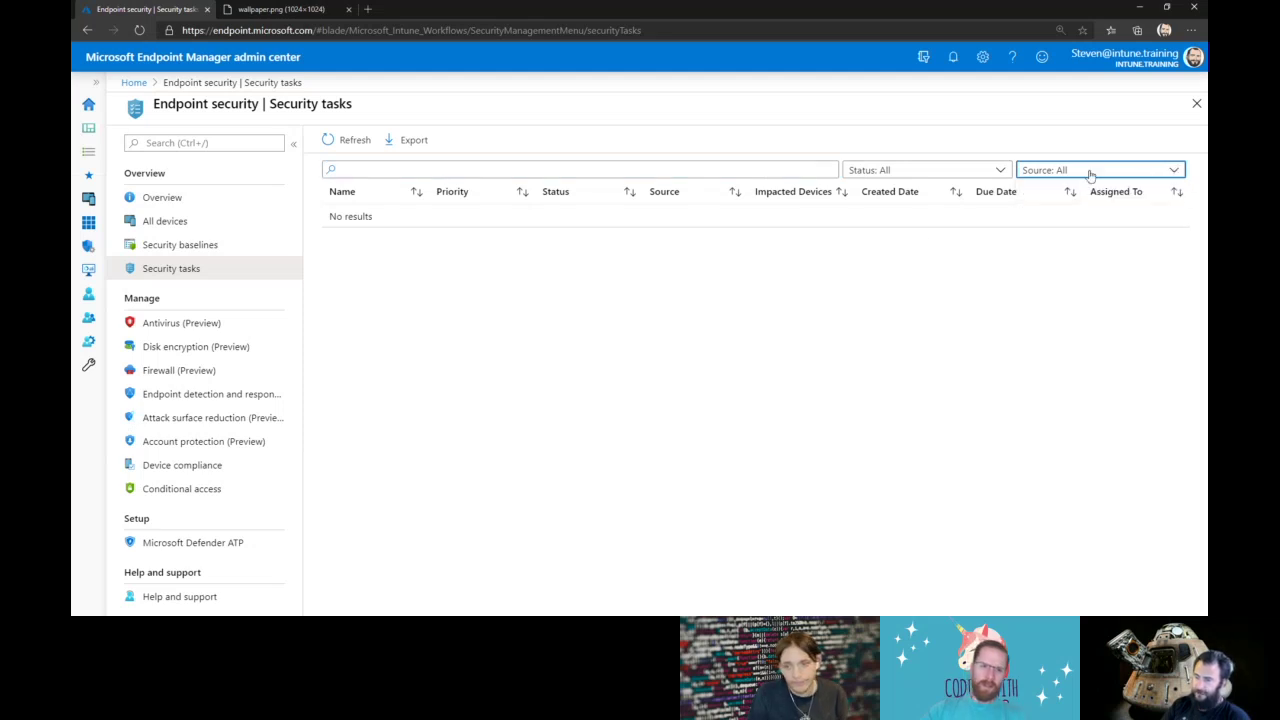
pyautogui.click(910, 173)
pyautogui.click(924, 171)
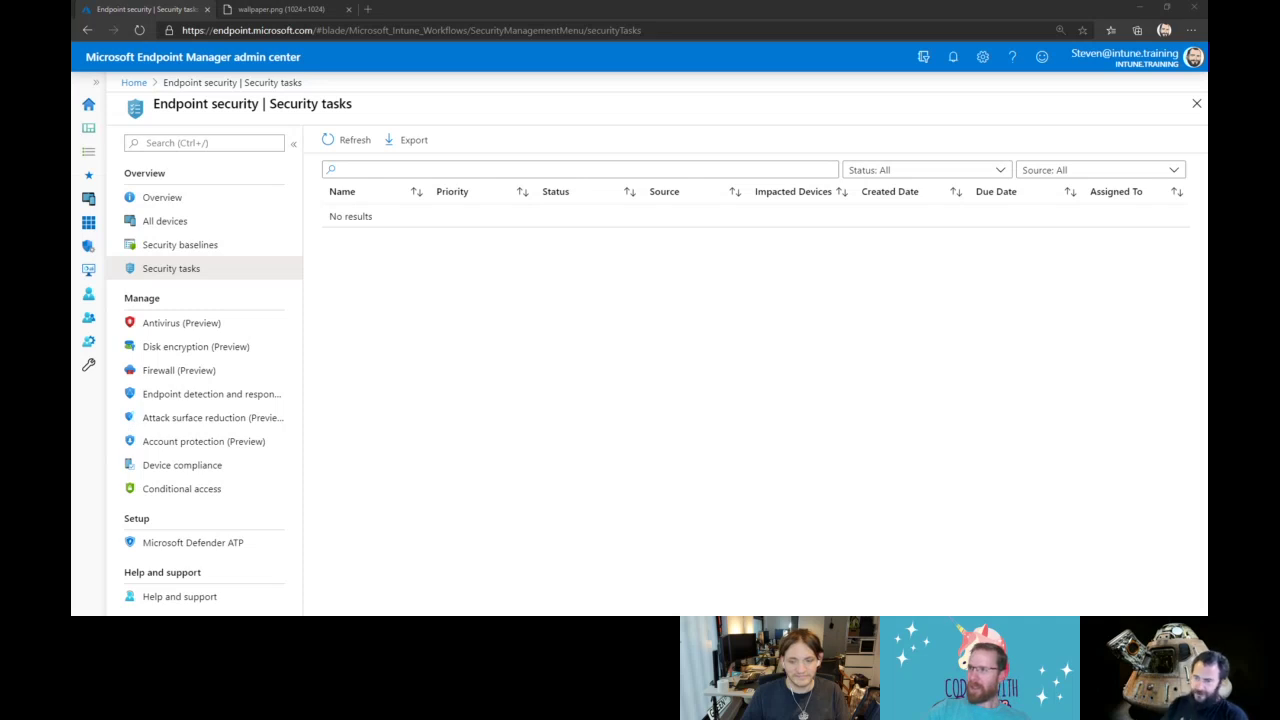
pyautogui.click(1092, 176)
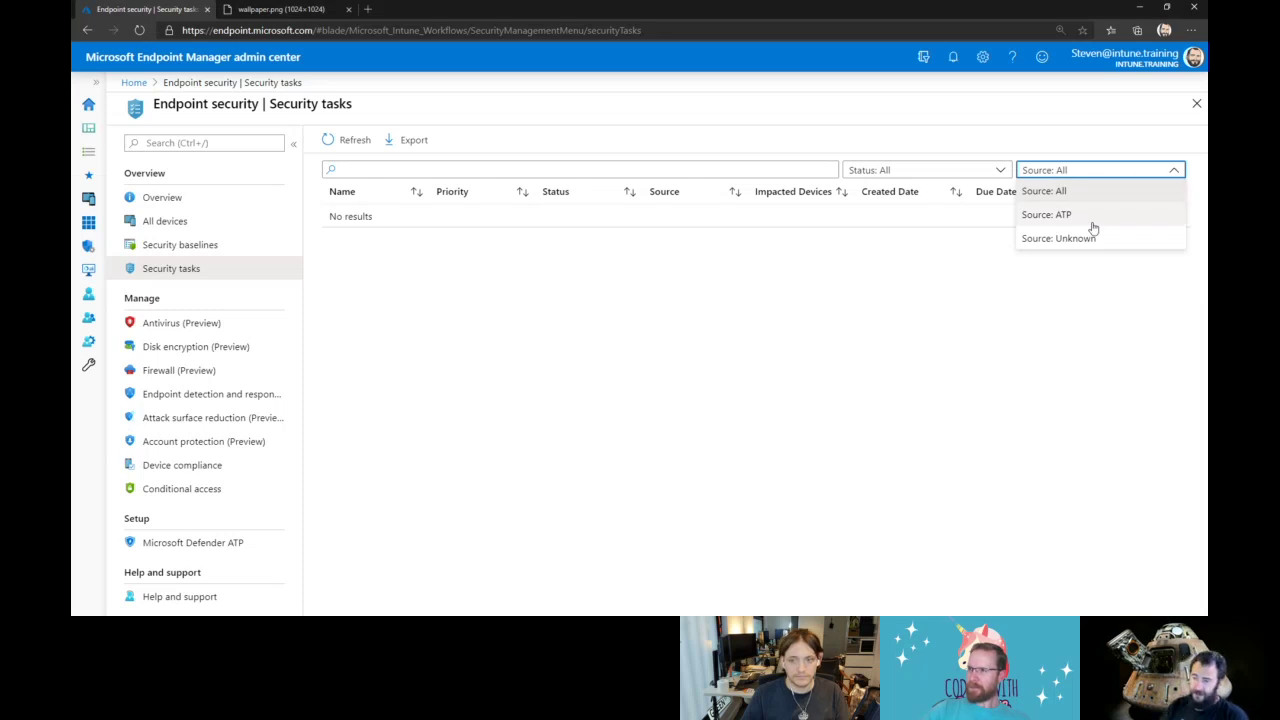
pyautogui.click(1177, 171)
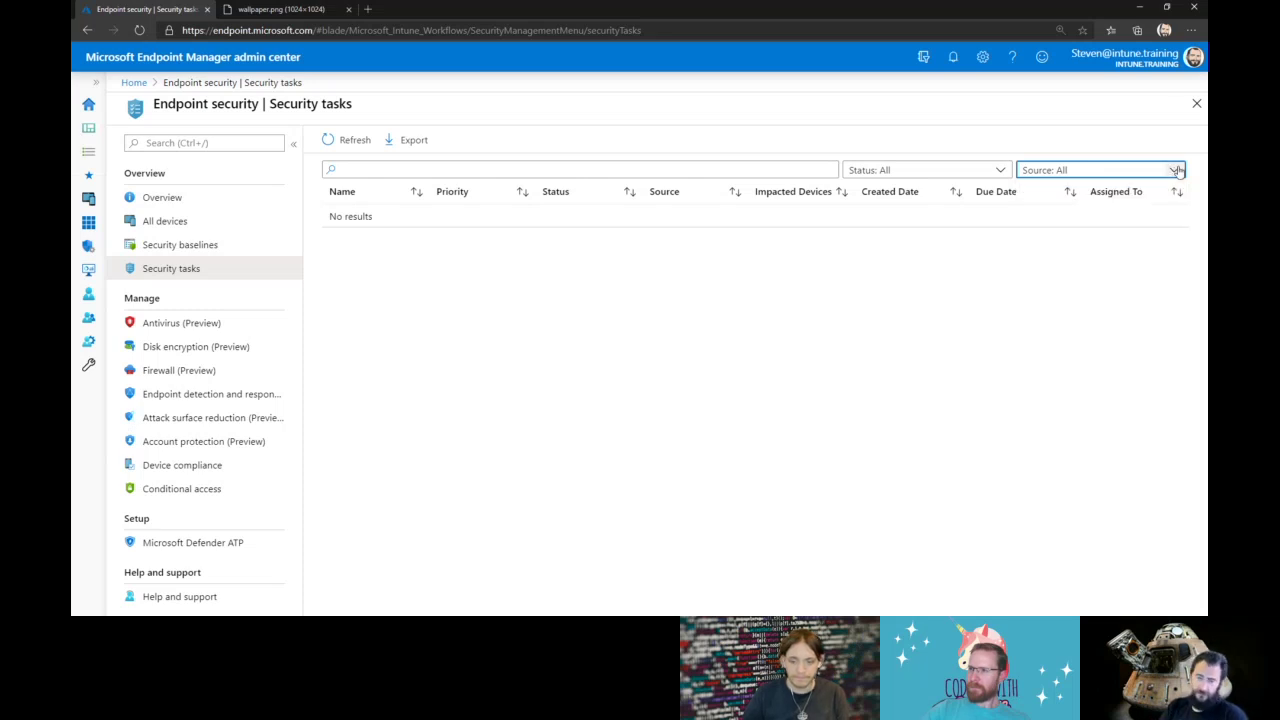
# Start a new antivirus policy for Windows 10 and later using the Microsoft Defender Antivirus profile
pyautogui.click(169, 319)
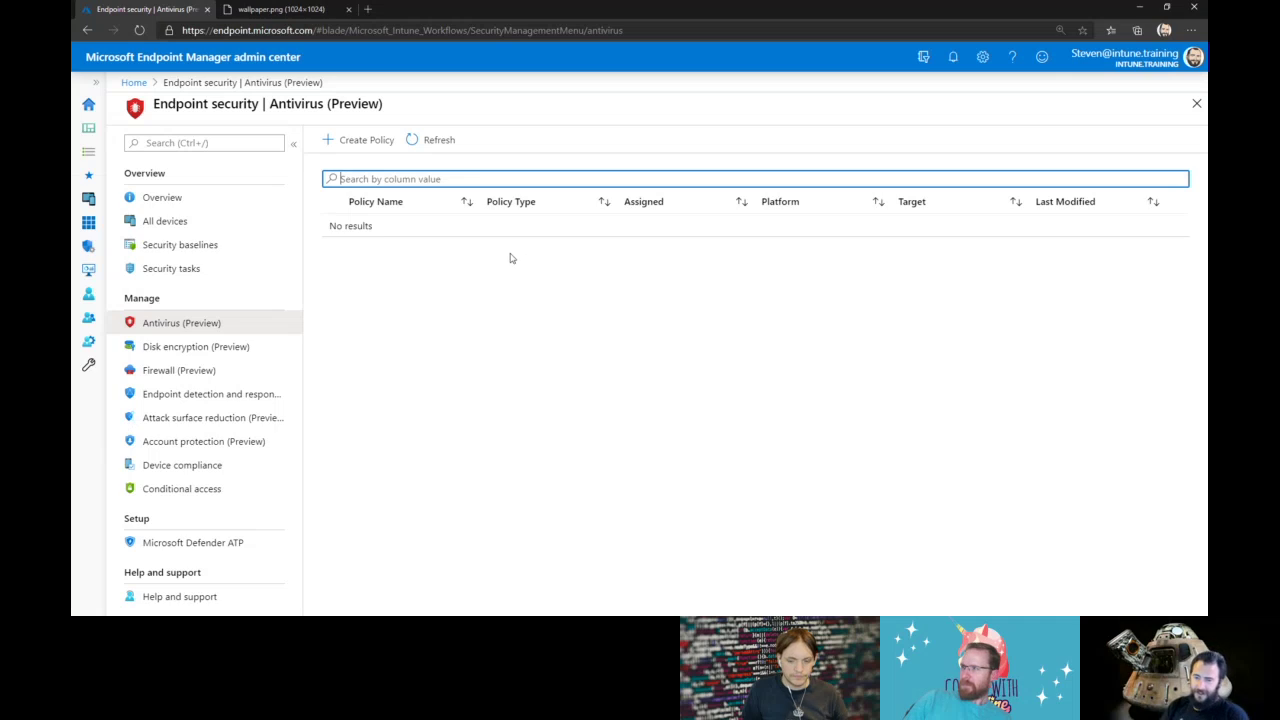
pyautogui.click(363, 141)
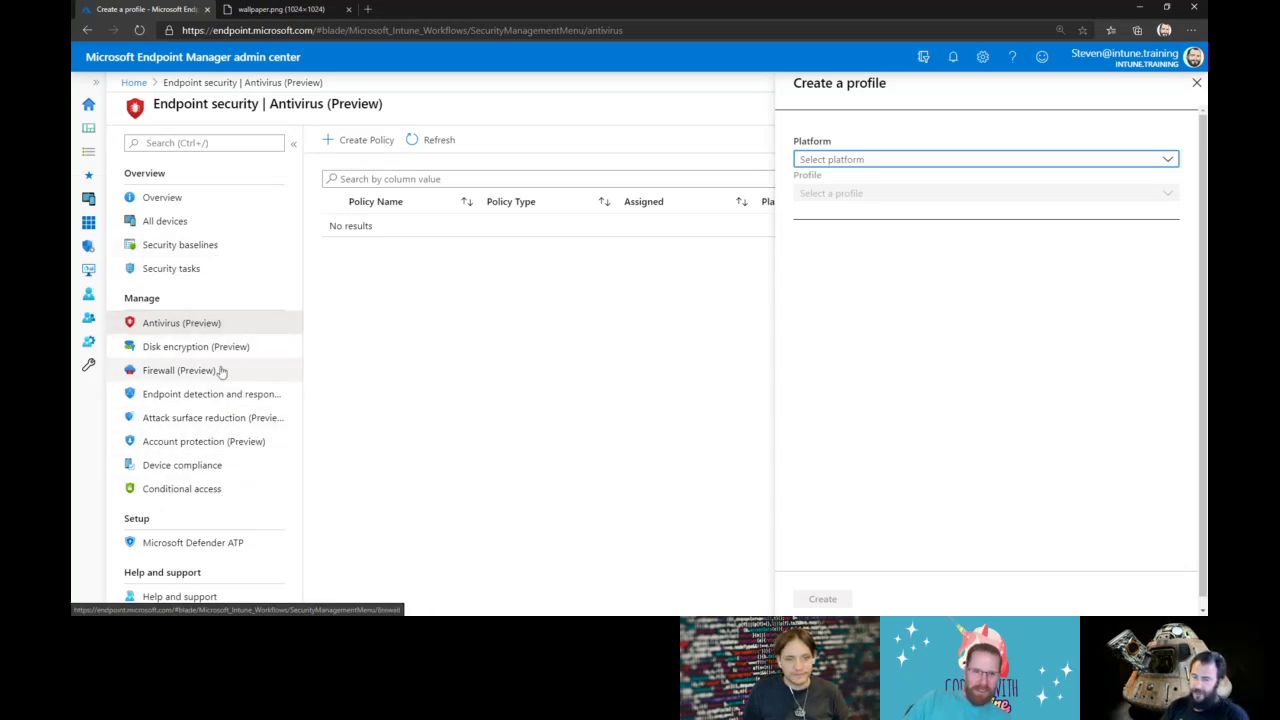
pyautogui.click(945, 161)
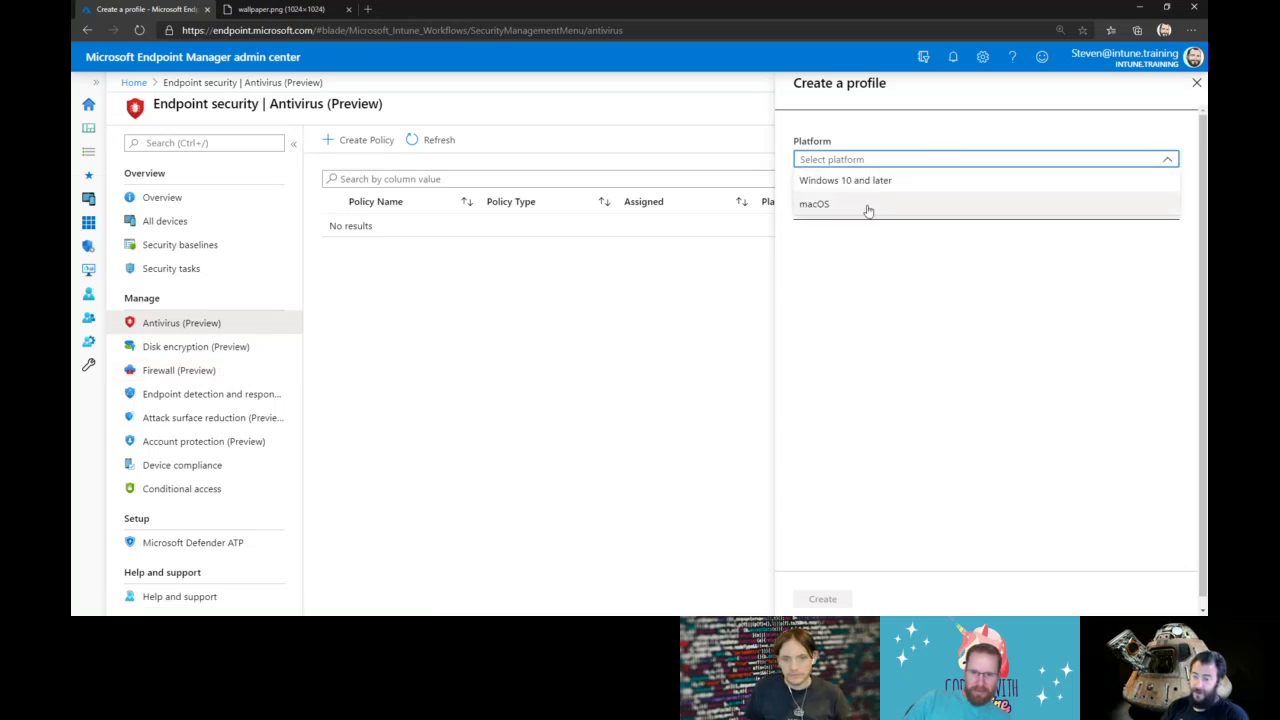
pyautogui.click(862, 184)
pyautogui.click(850, 194)
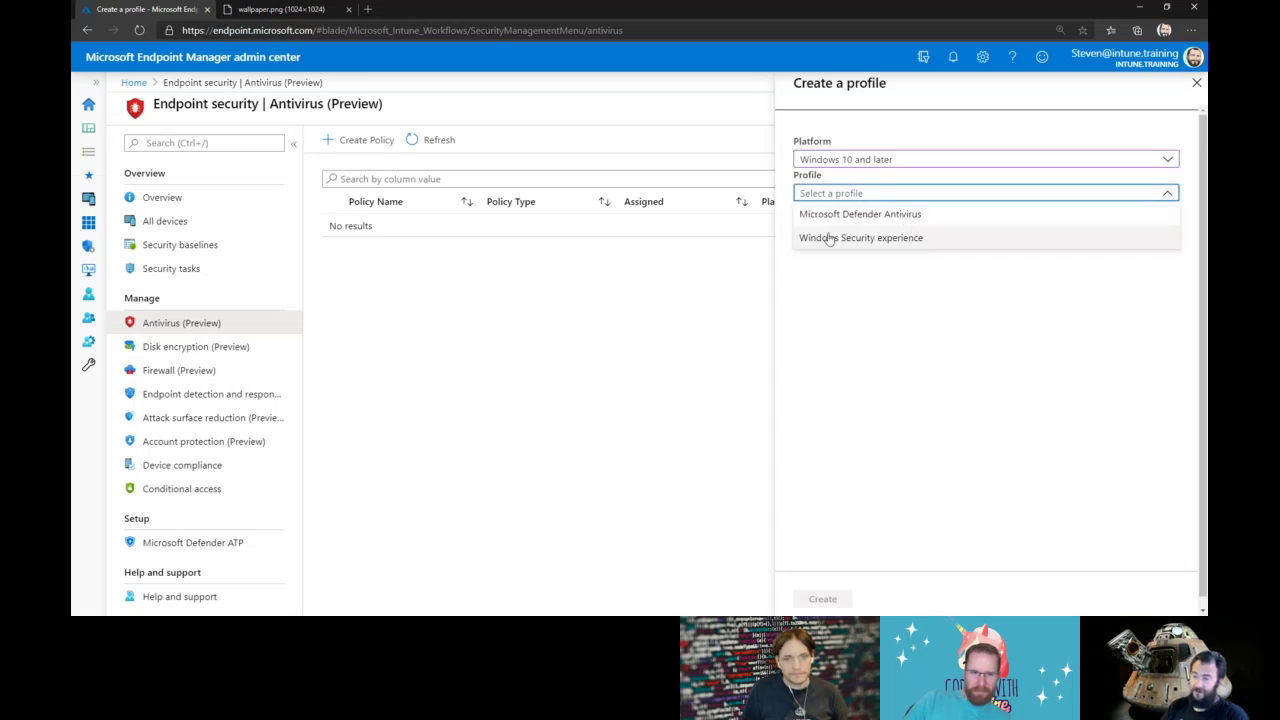
pyautogui.click(960, 219)
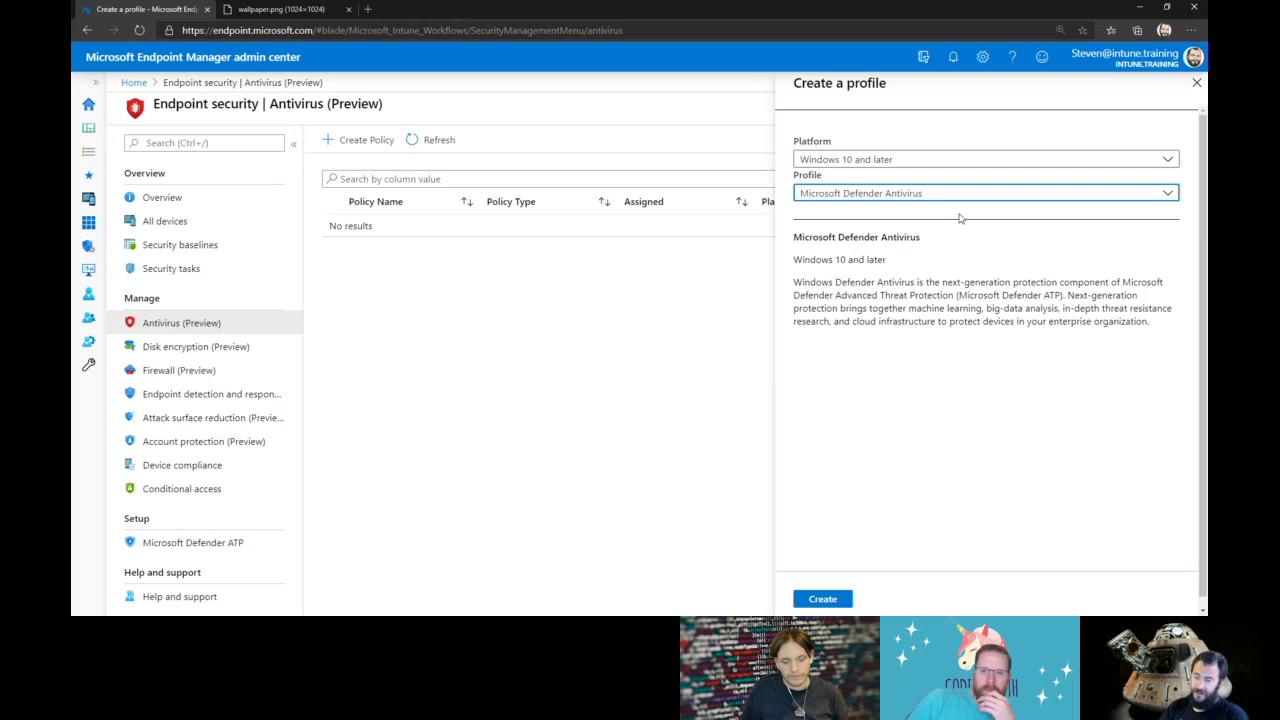
pyautogui.click(848, 600)
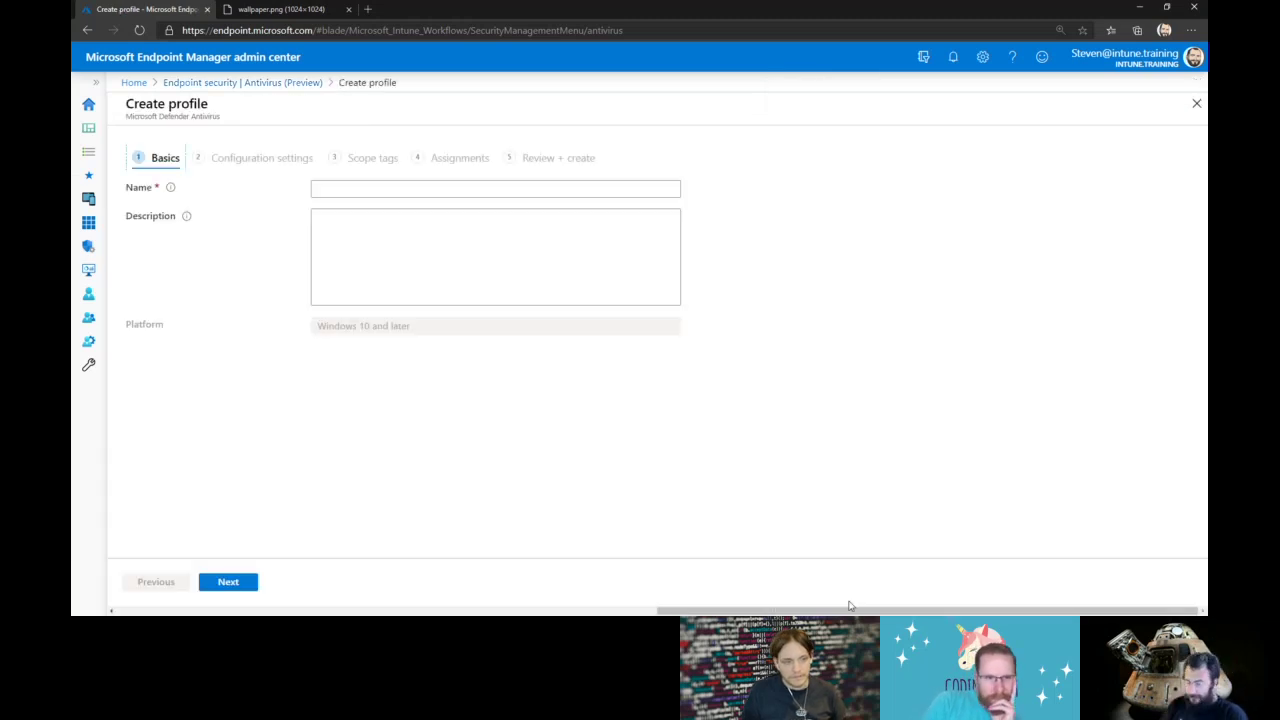
# Name the profile Win10_Defender_AV, enter a short description about underscores, and continue to the configuration settings
pyautogui.click(465, 190)
pyautogui.write('Win10_Defen')
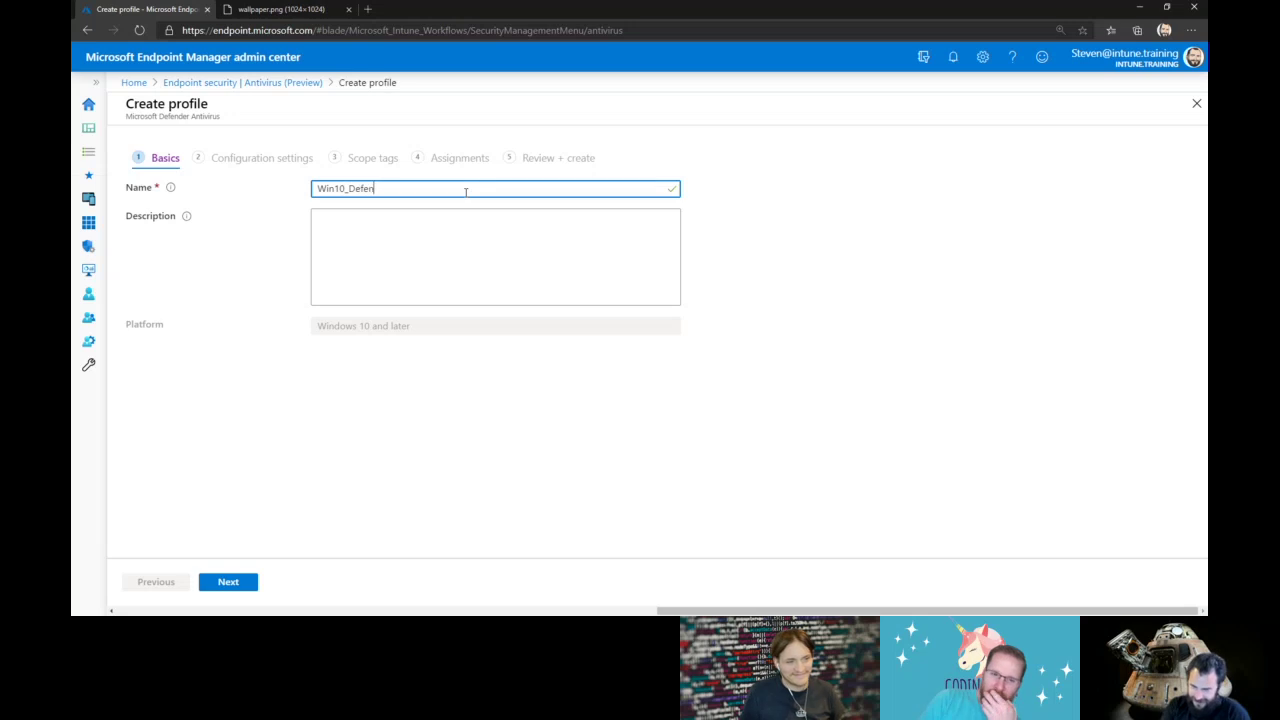
pyautogui.write('der_')
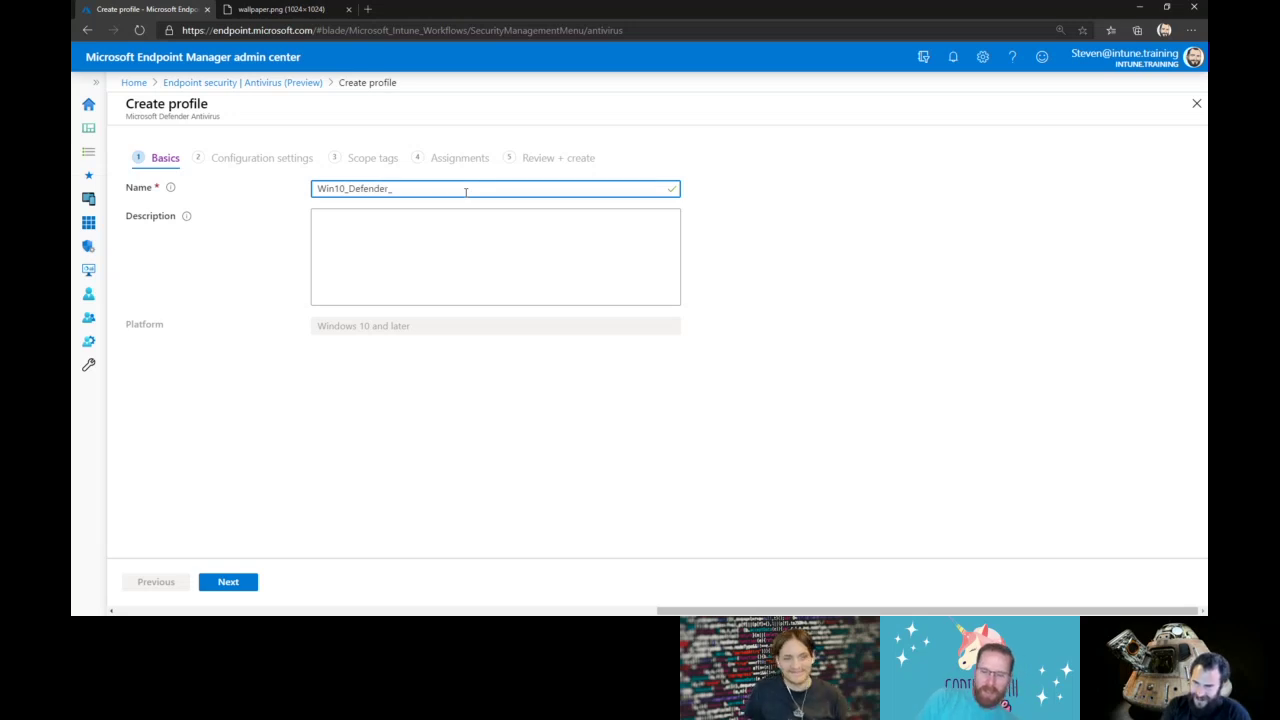
pyautogui.write('AV')
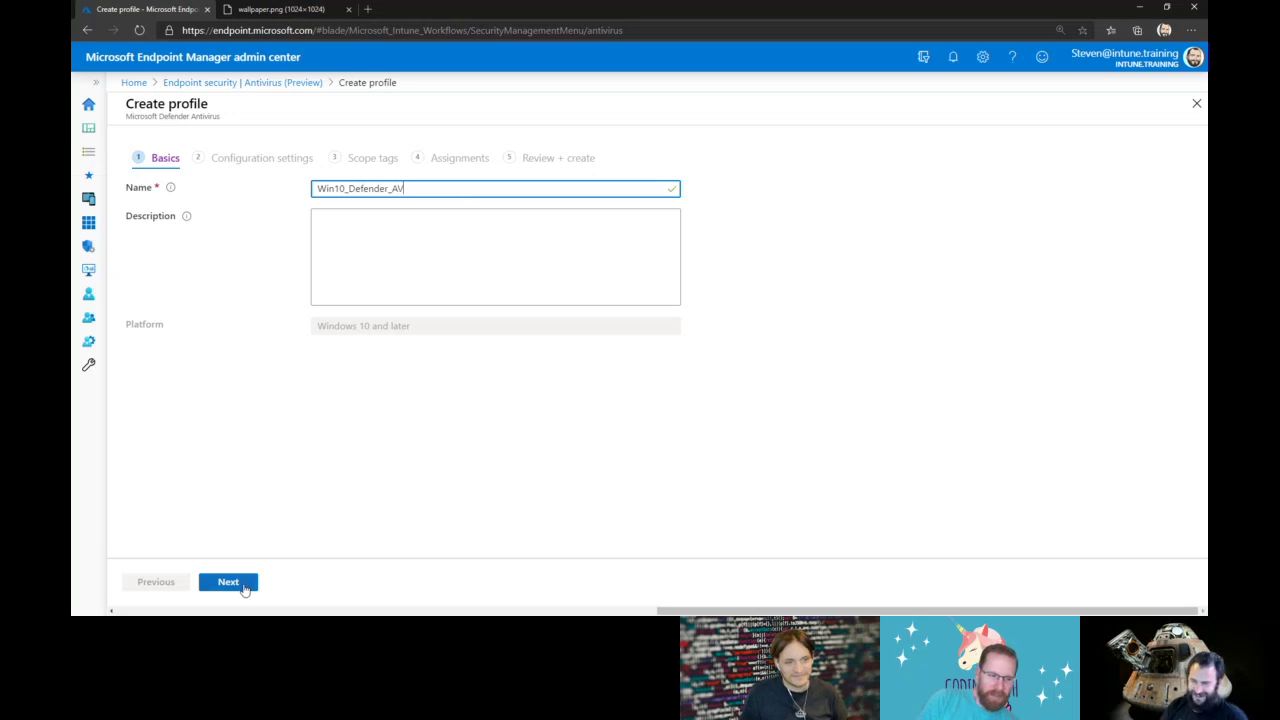
pyautogui.click(449, 261)
pyautogui.write('Adam likes underscores')
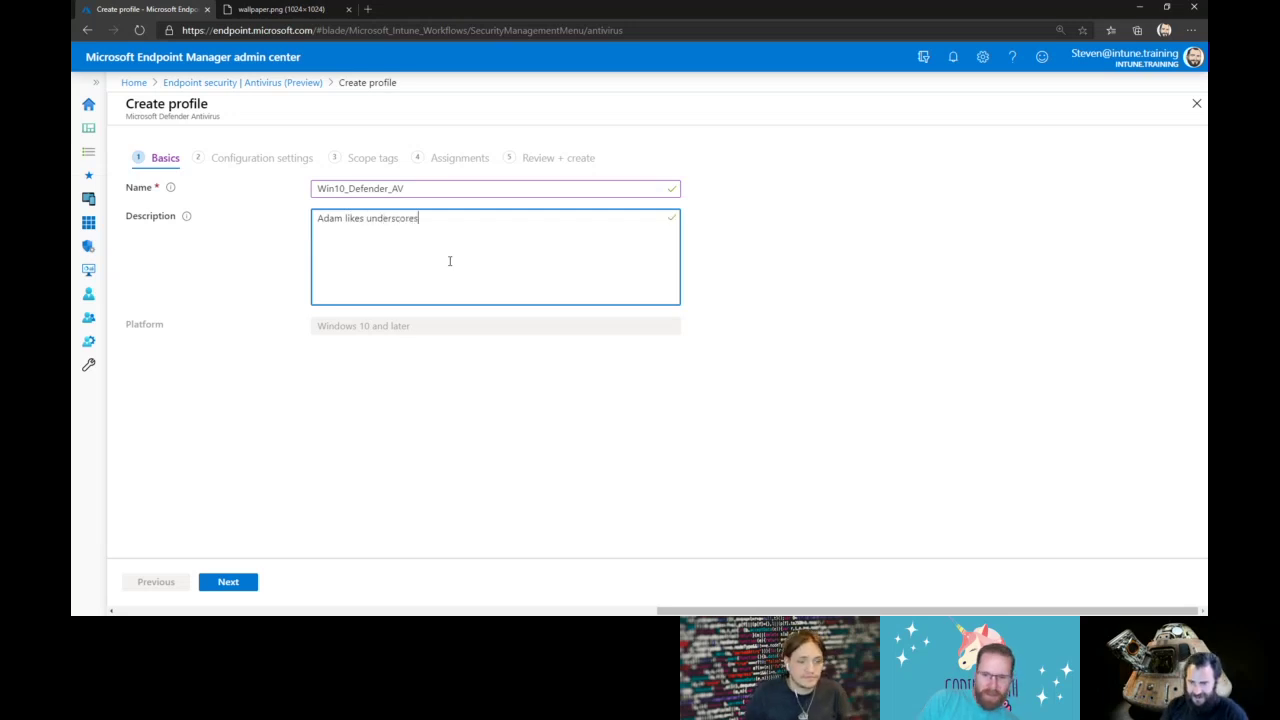
pyautogui.click(247, 582)
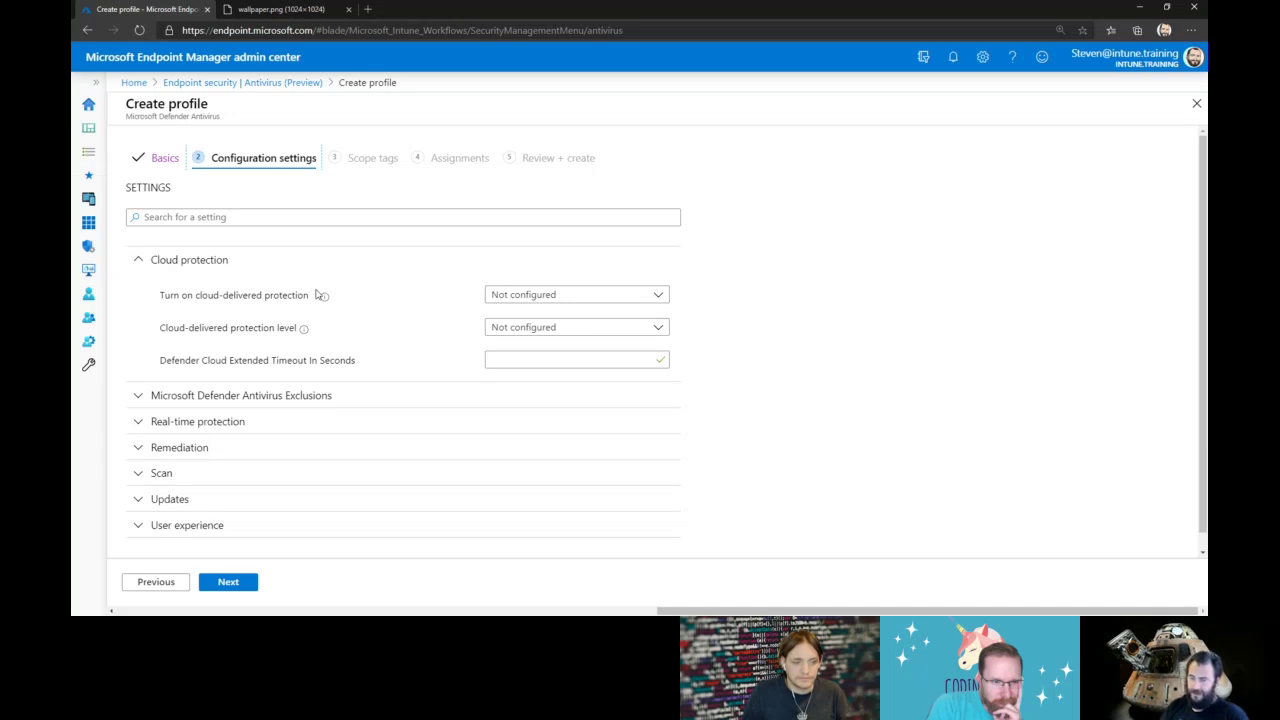
# Set Turn on cloud-delivered protection to Yes and check the available cloud-delivered protection levels
pyautogui.click(577, 293)
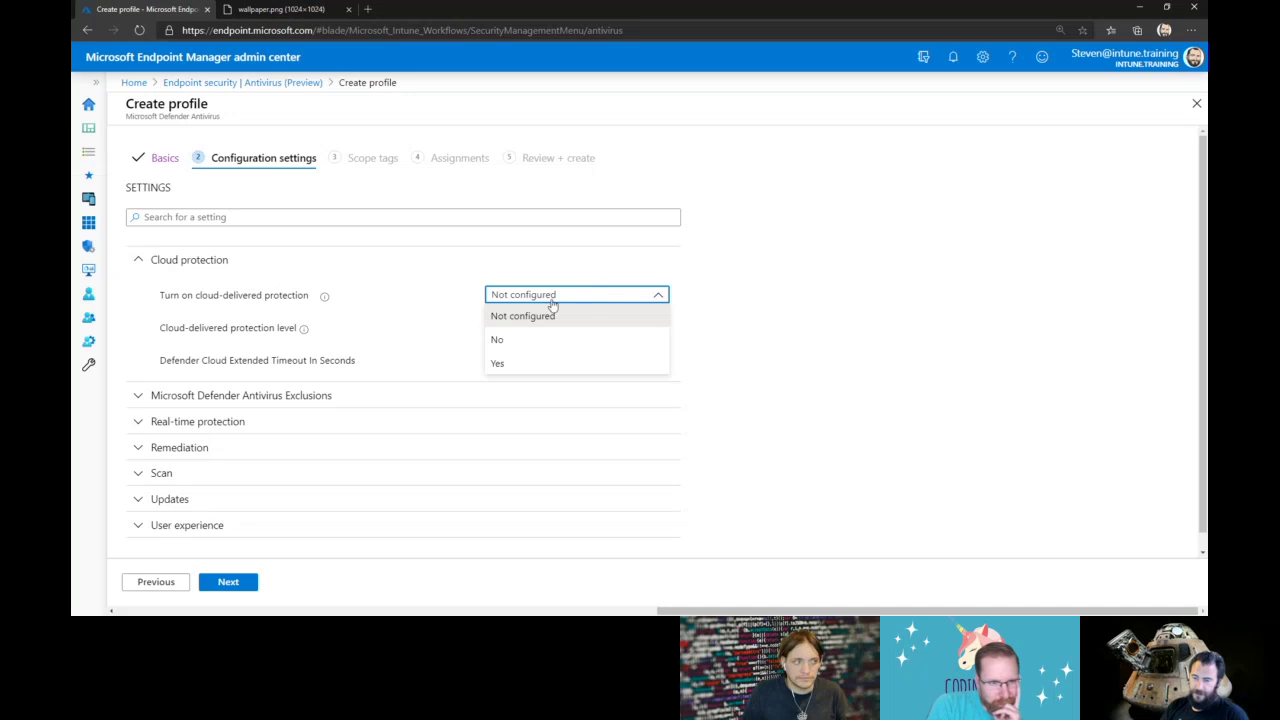
pyautogui.click(541, 370)
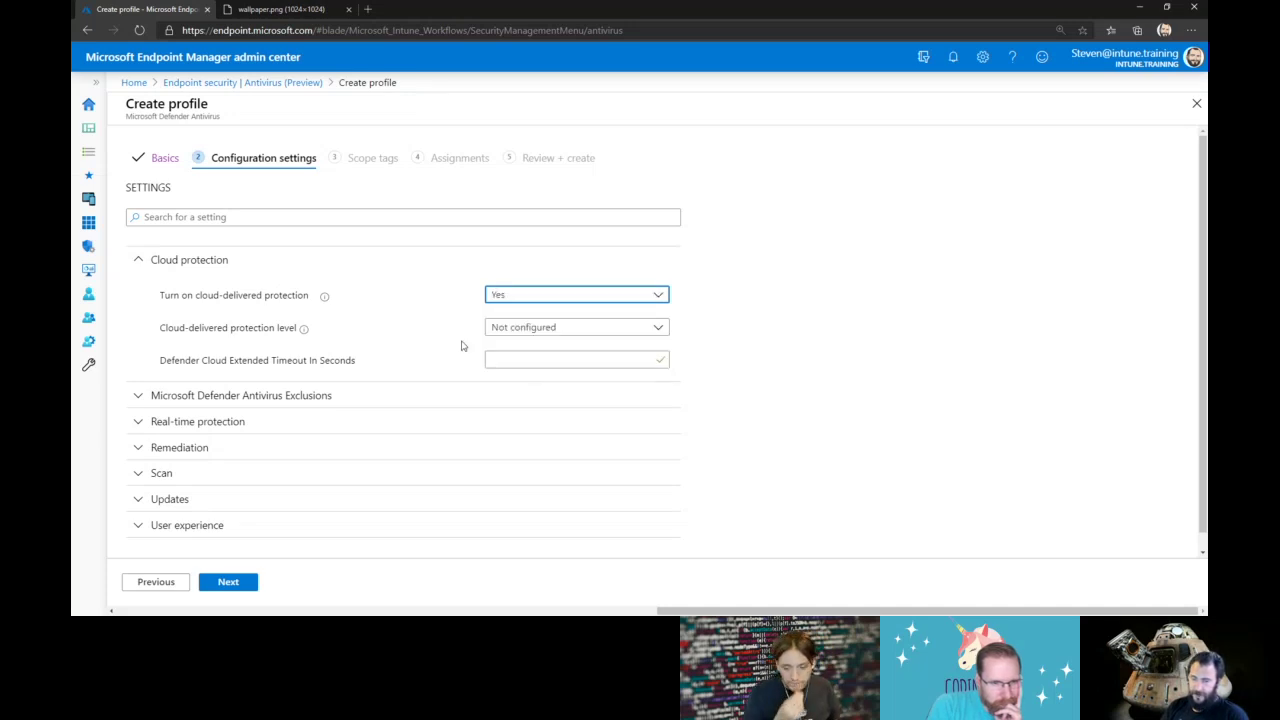
pyautogui.click(564, 329)
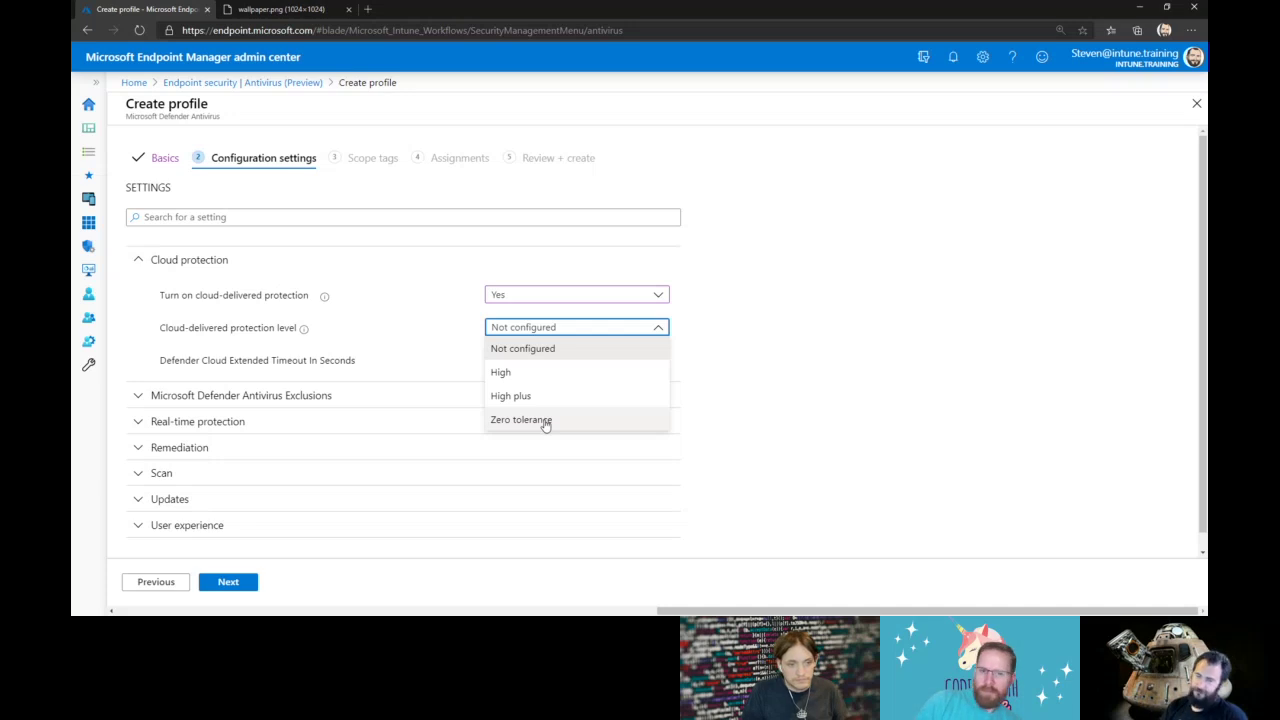
pyautogui.click(727, 346)
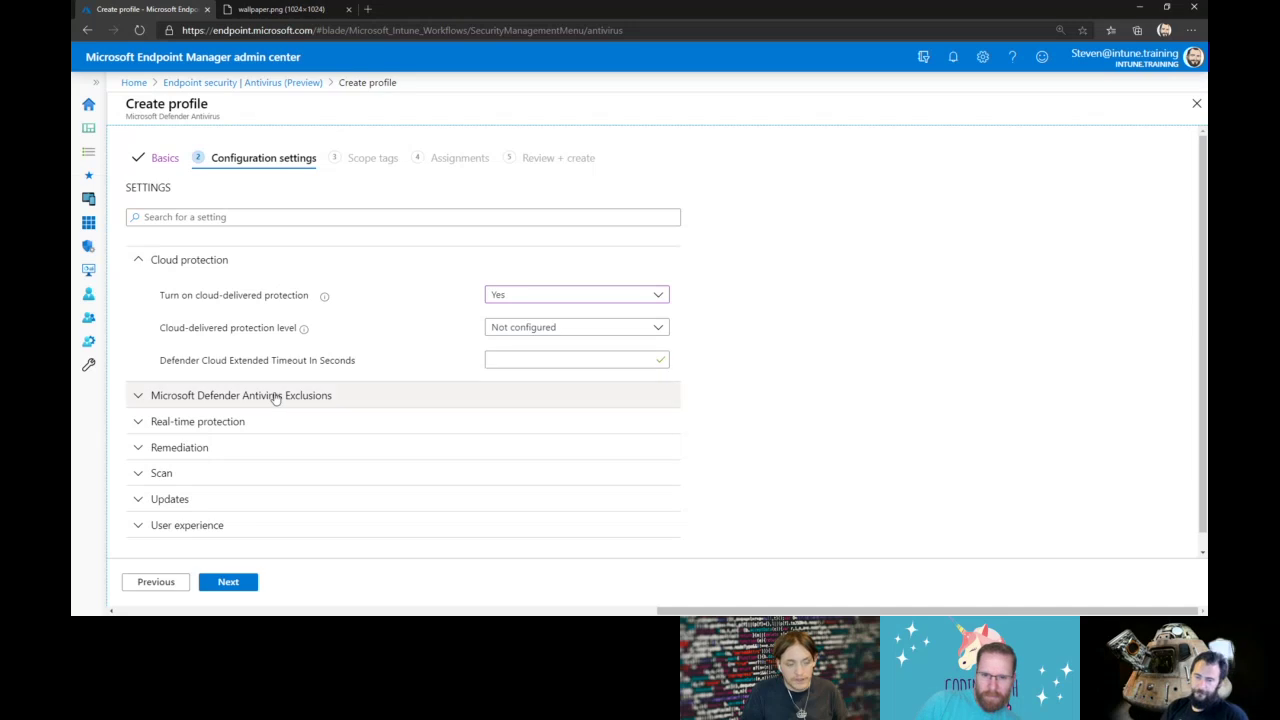
# Examine the Microsoft Defender Antivirus exclusion settings for processes and file extensions
pyautogui.click(420, 398)
pyautogui.scroll(-1, 821, 298)
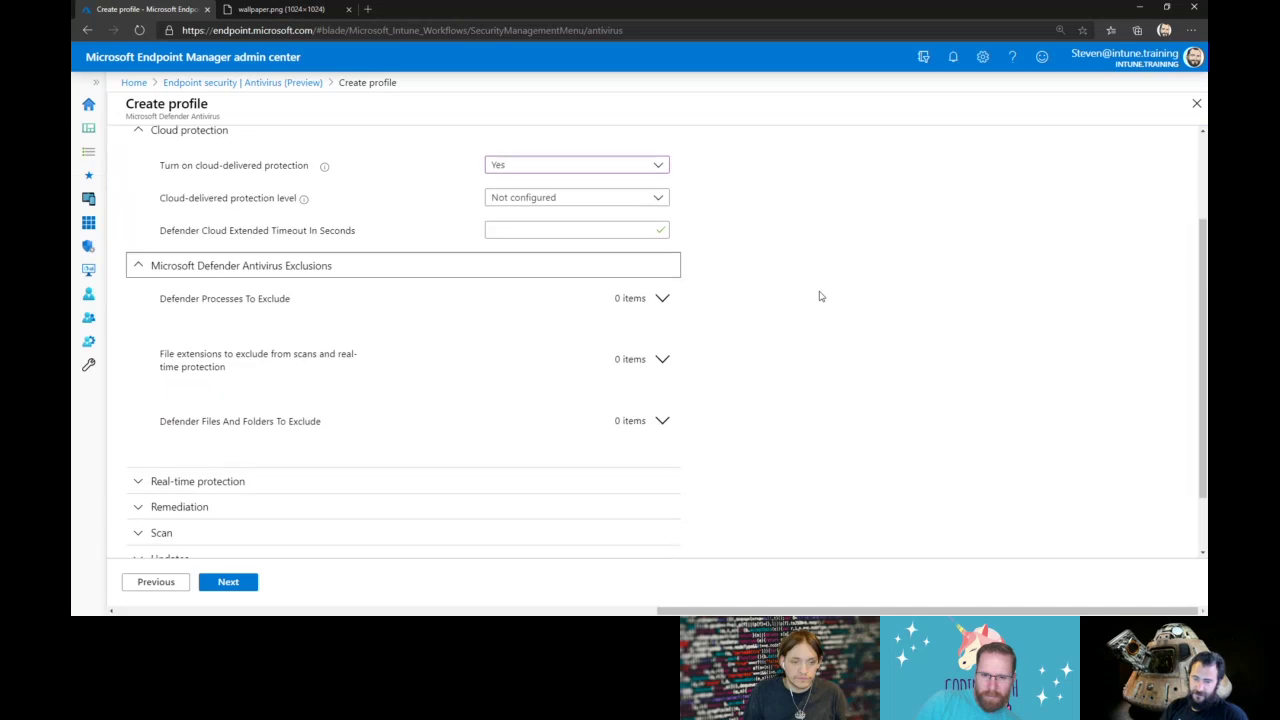
pyautogui.click(658, 299)
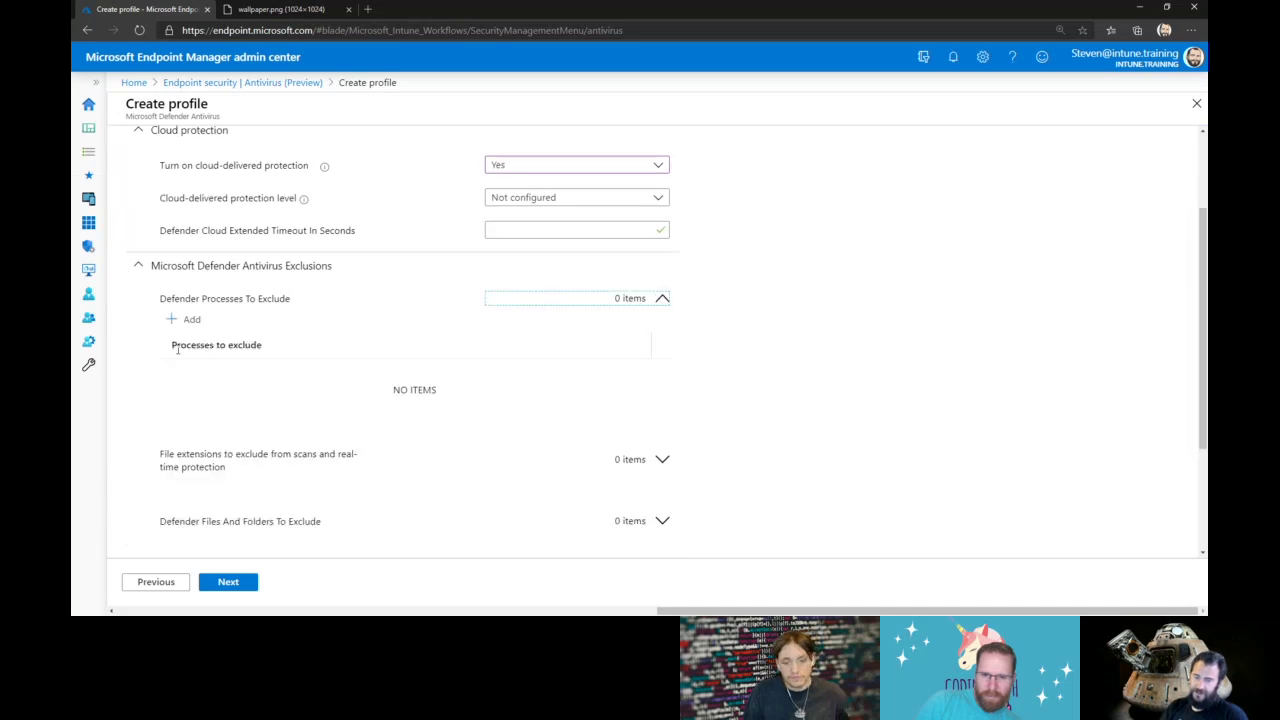
pyautogui.click(618, 304)
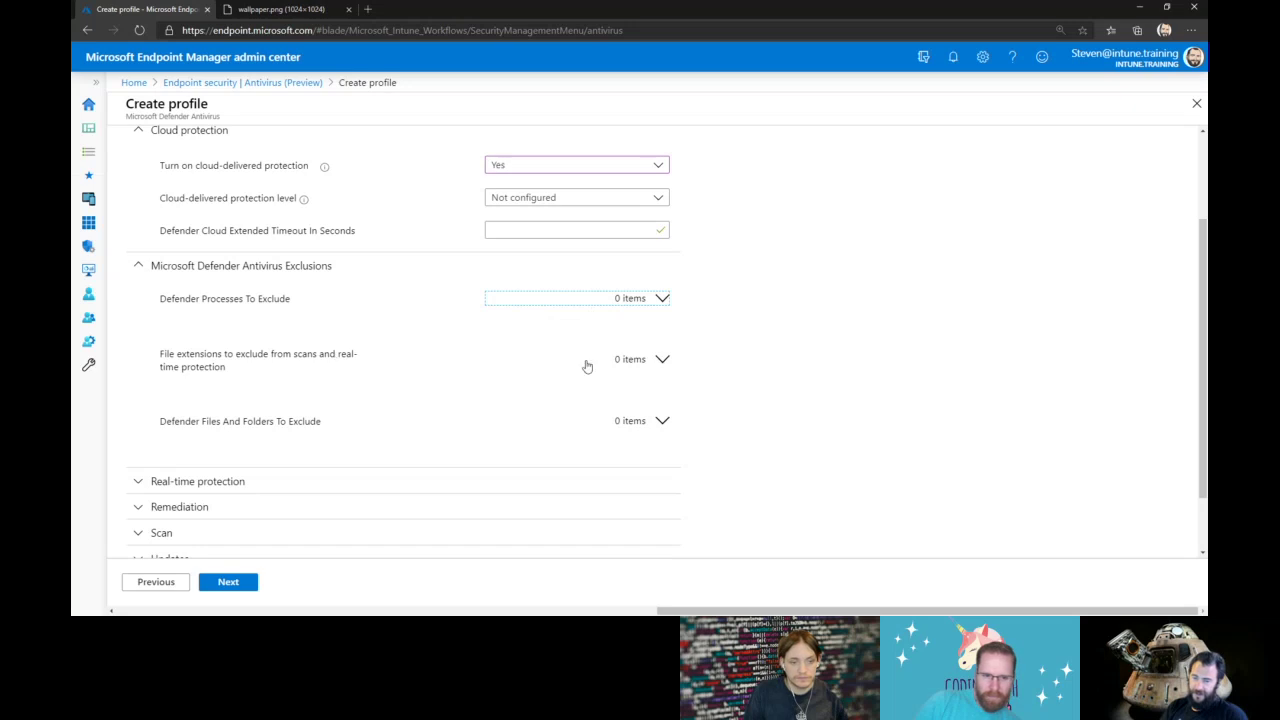
pyautogui.click(657, 364)
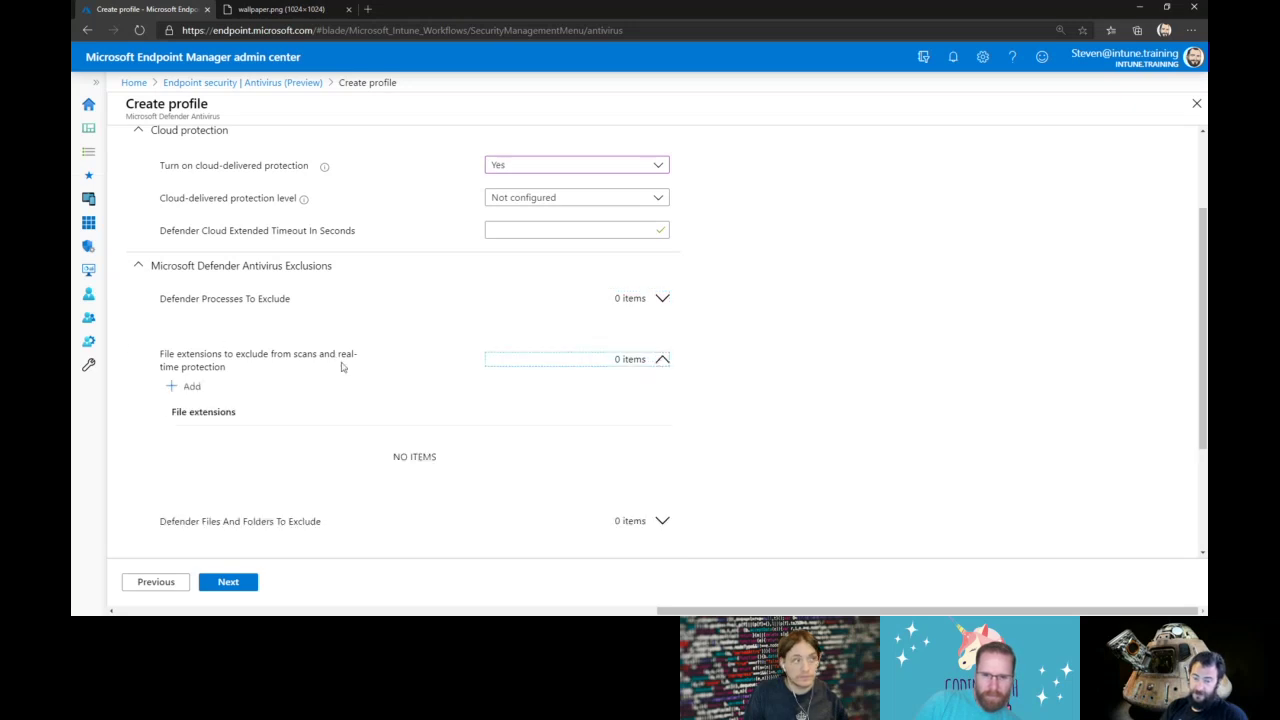
pyautogui.click(636, 362)
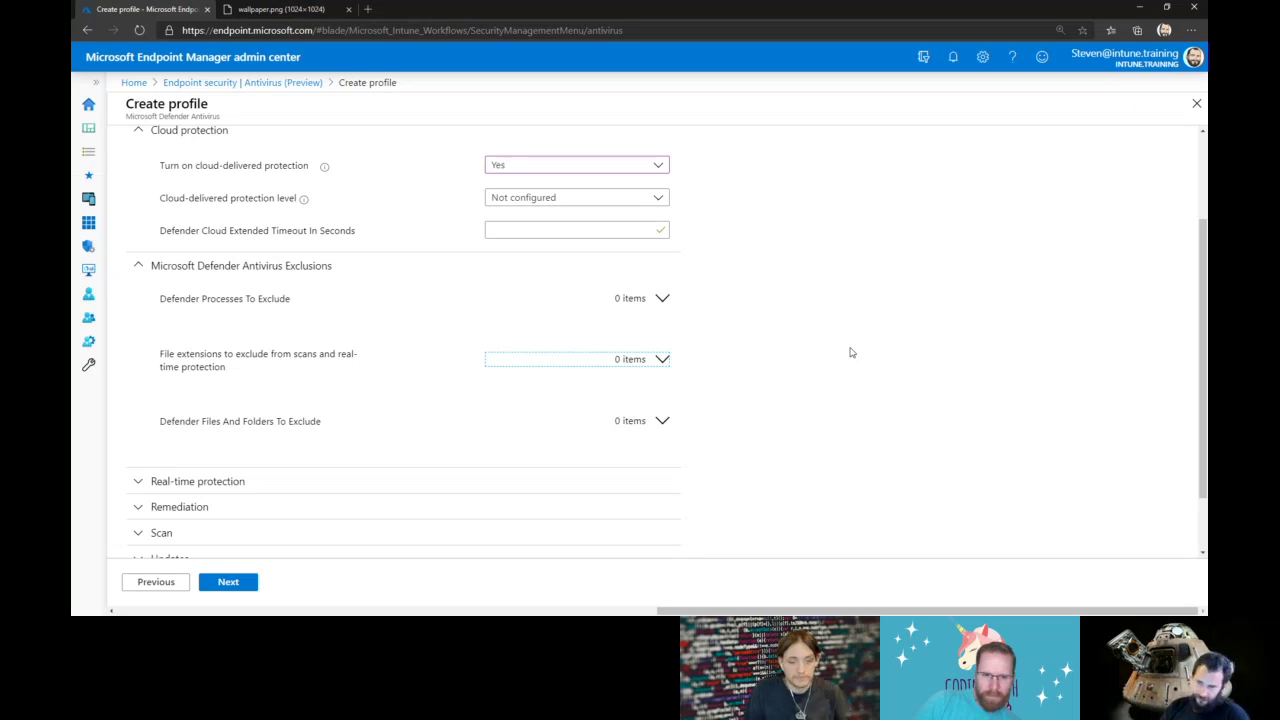
# Expand the Real-time protection settings and set Turn on real-time protection to Yes
pyautogui.scroll(-1, 851, 352)
pyautogui.click(425, 407)
pyautogui.scroll(-3, 903, 403)
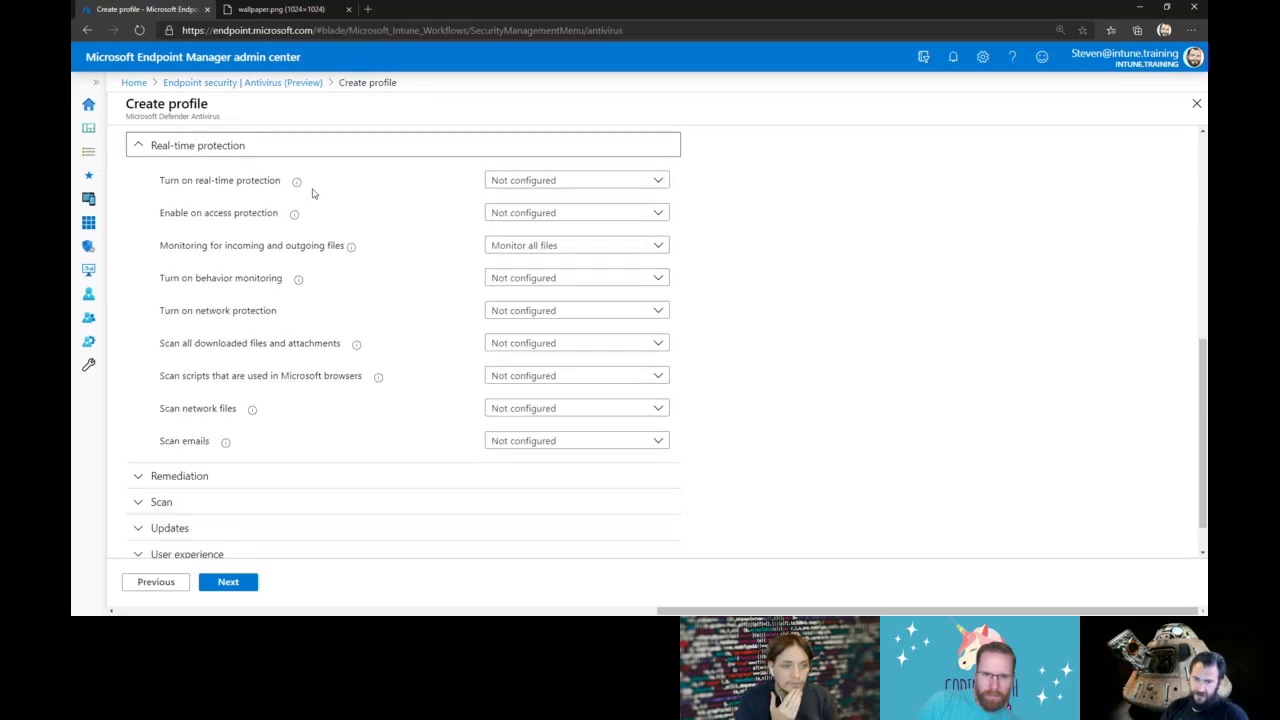
pyautogui.click(535, 185)
pyautogui.click(500, 248)
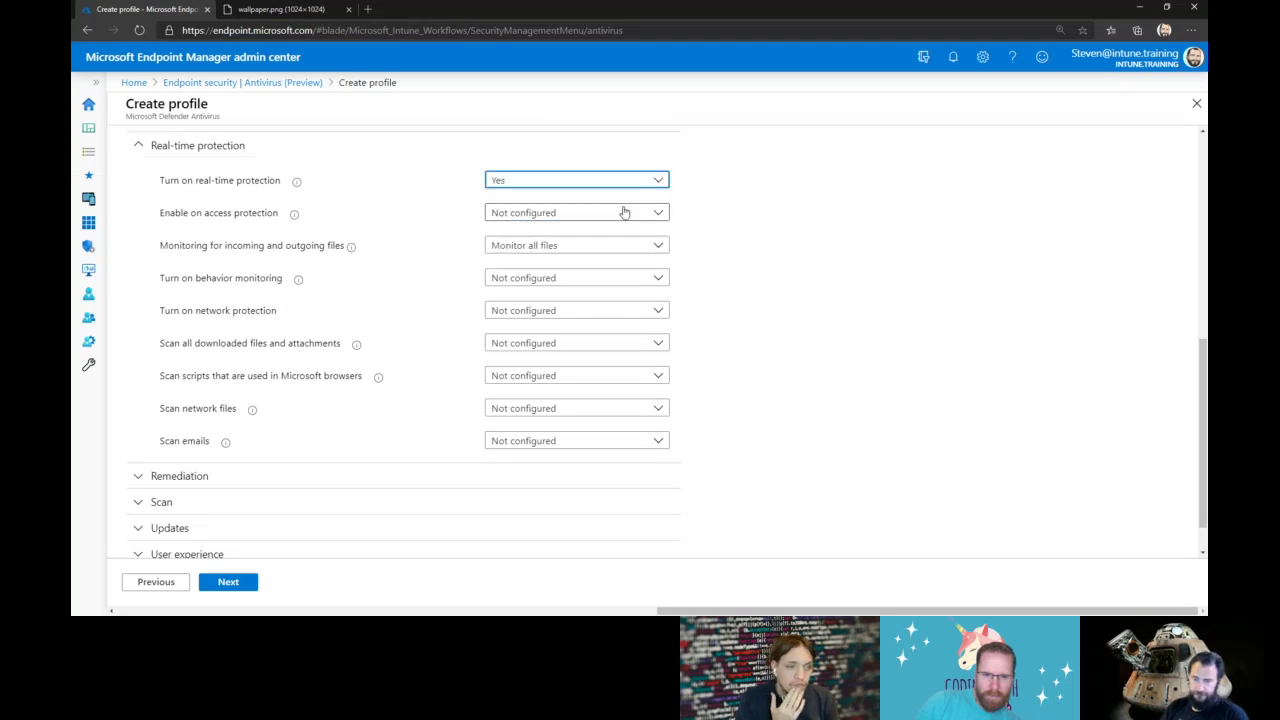
# Check the on access protection choices and expand the Remediation settings to review them
pyautogui.click(585, 217)
pyautogui.click(850, 207)
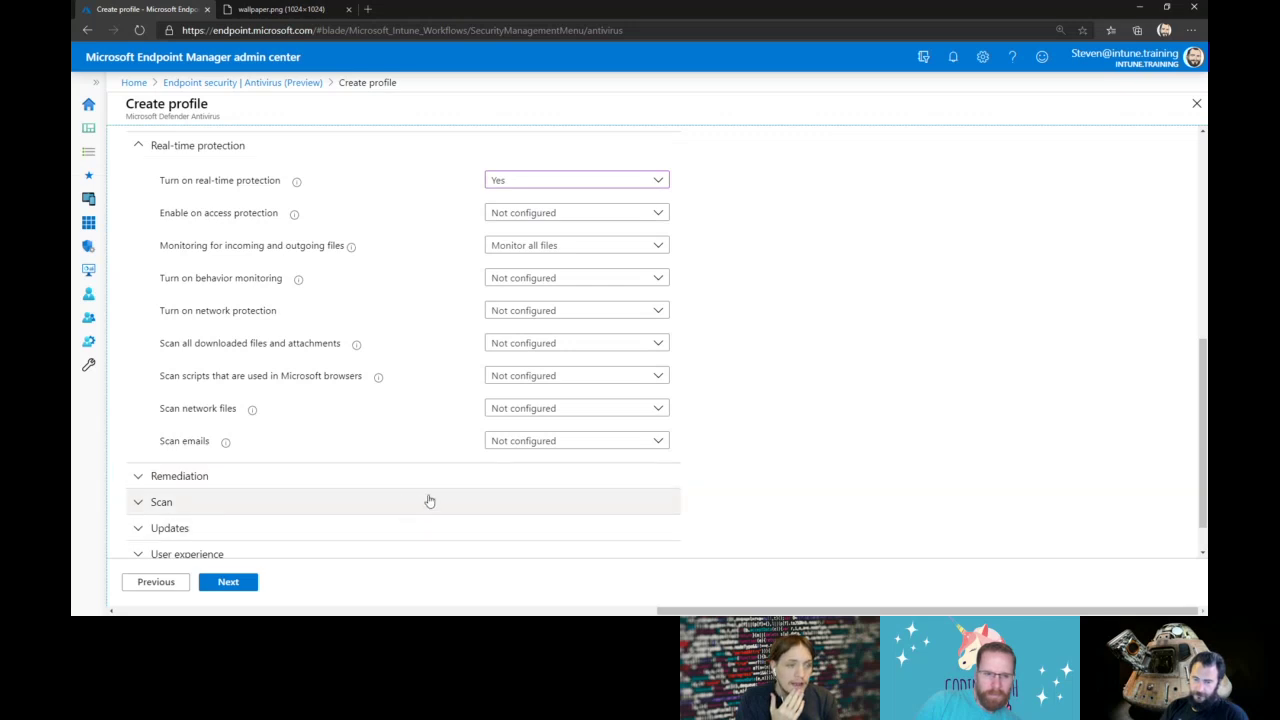
pyautogui.scroll(-1, 428, 500)
pyautogui.click(375, 433)
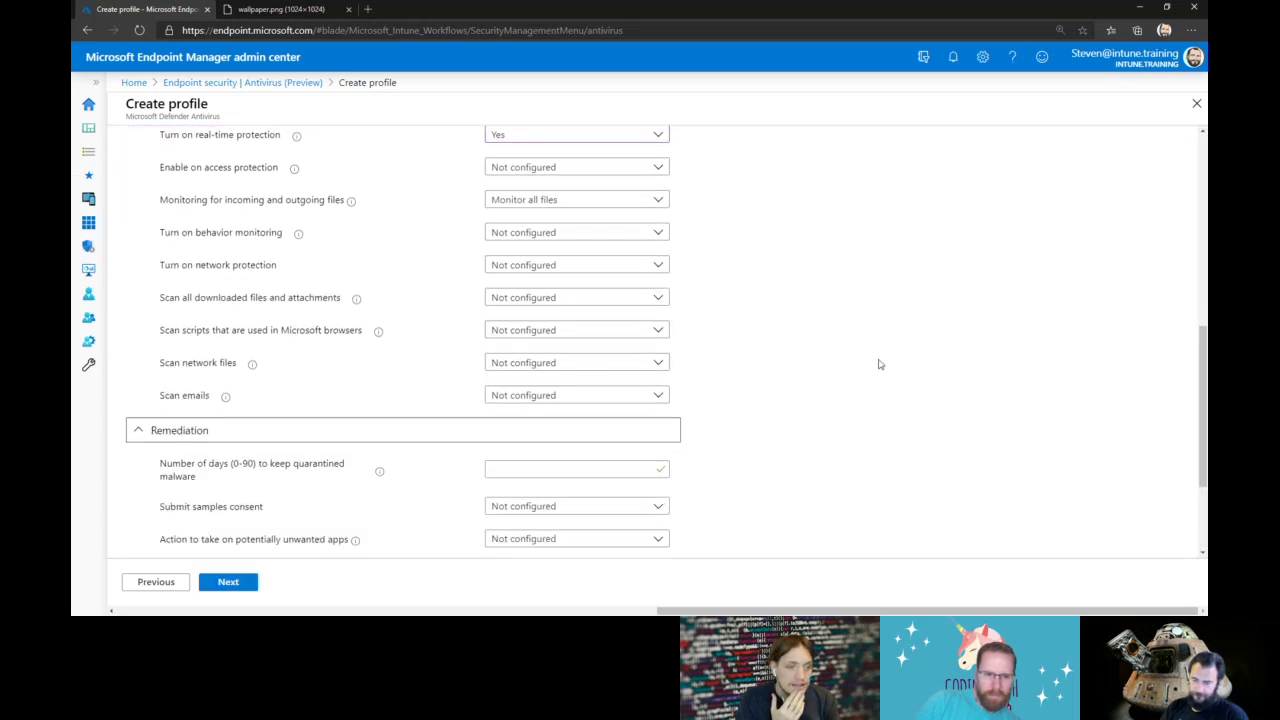
pyautogui.scroll(-2, 878, 365)
# Expand the Scan settings and review the options for scheduled scans, scan type and CPU usage
pyautogui.click(477, 458)
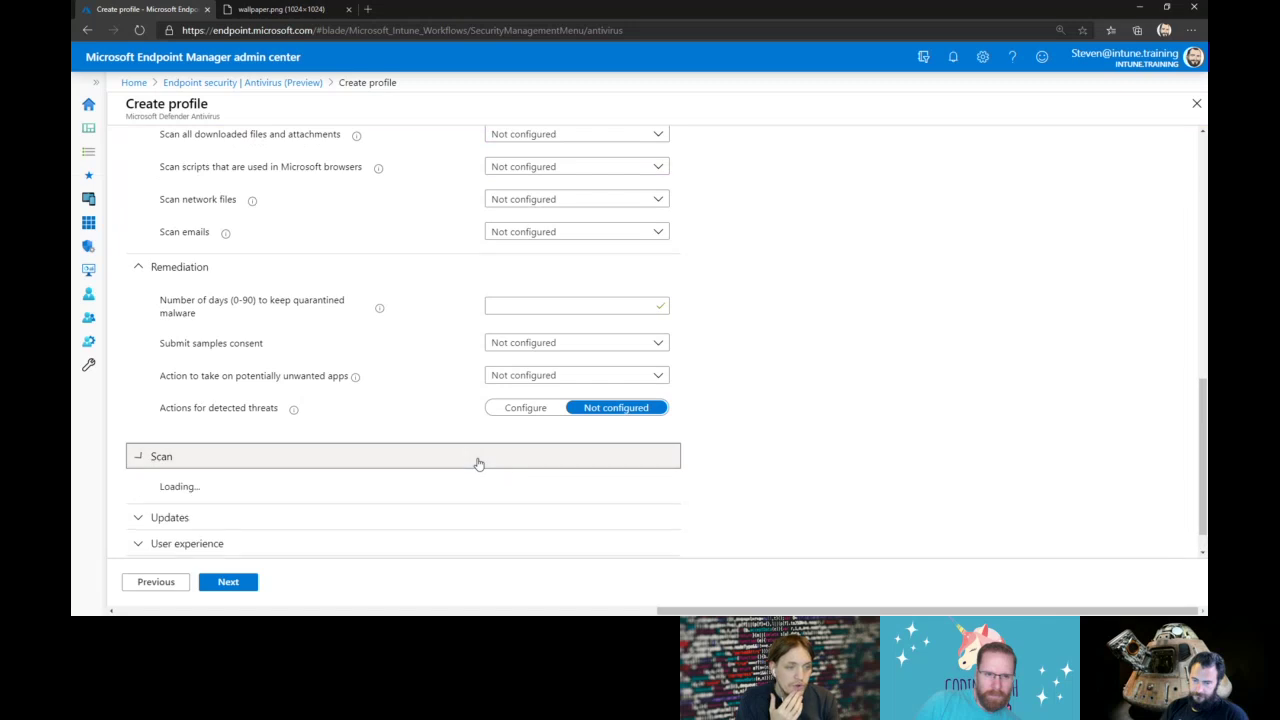
pyautogui.scroll(-4, 874, 380)
pyautogui.scroll(1, 845, 375)
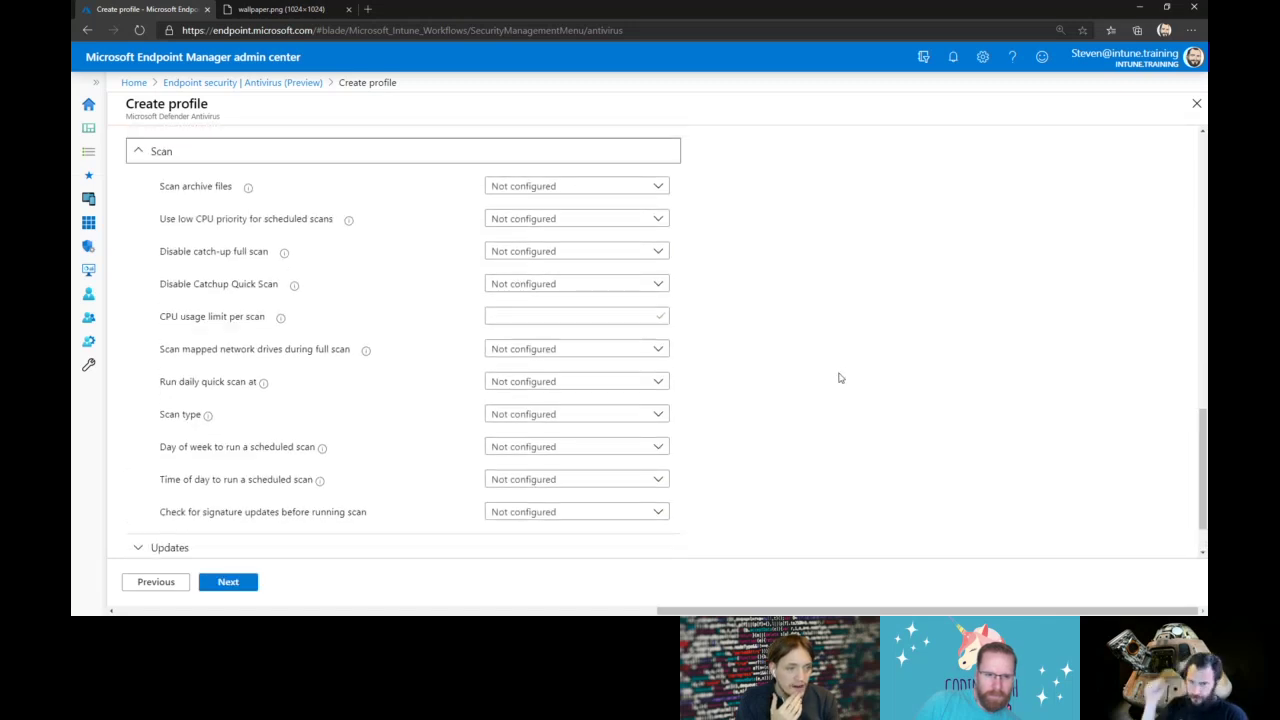
pyautogui.scroll(-1, 383, 494)
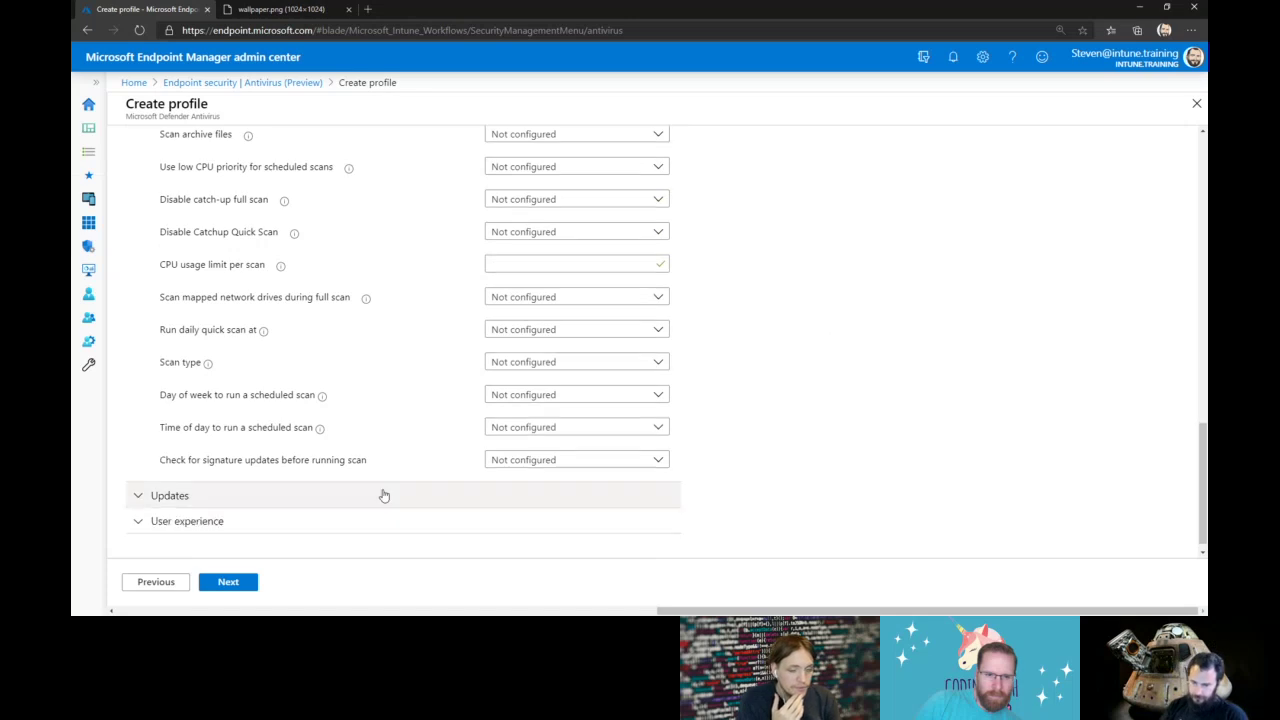
# Expand the Updates and User experience settings and check the choices for user access to the Microsoft Defender app
pyautogui.click(400, 480)
pyautogui.scroll(-1, 840, 369)
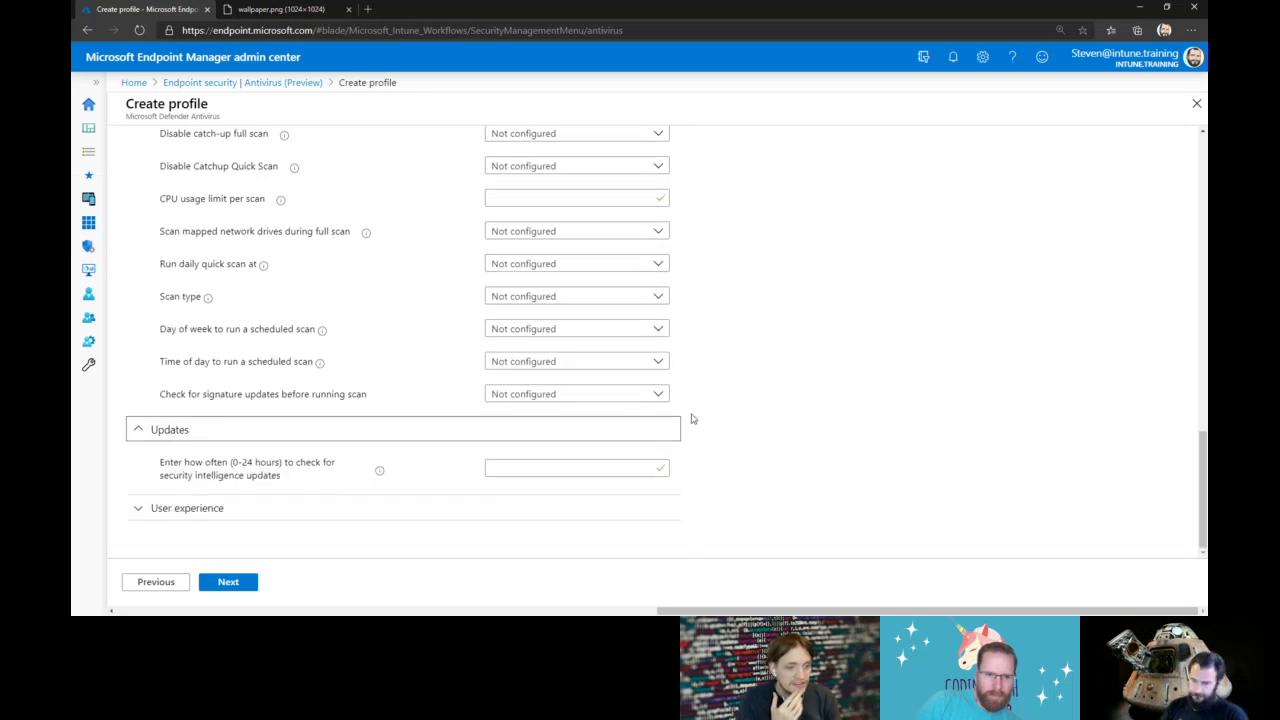
pyautogui.click(620, 505)
pyautogui.scroll(-1, 860, 400)
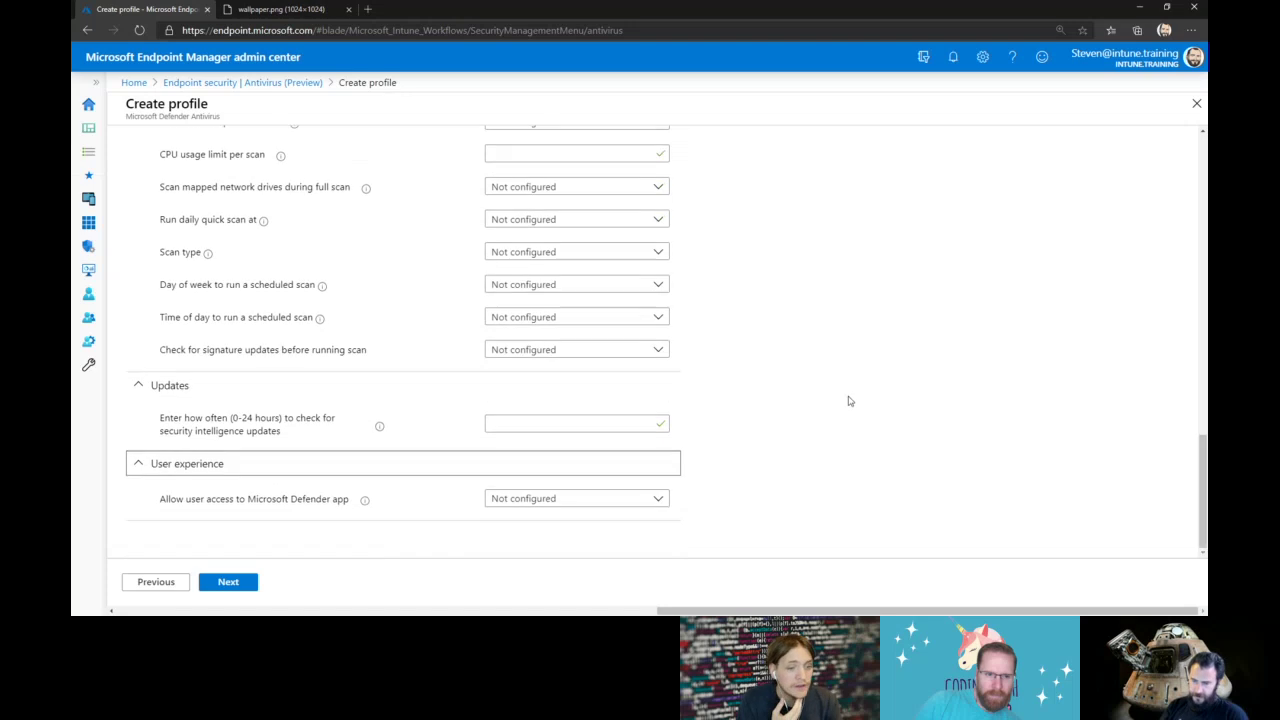
pyautogui.click(585, 500)
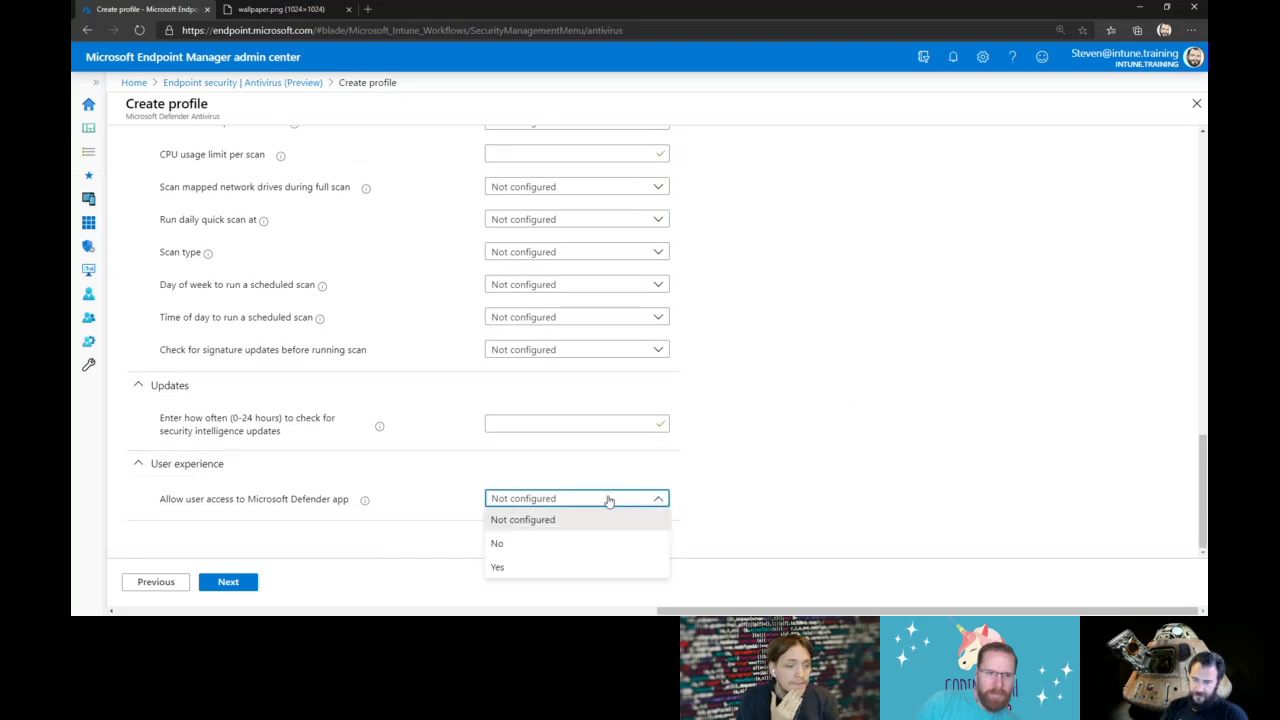
pyautogui.click(608, 500)
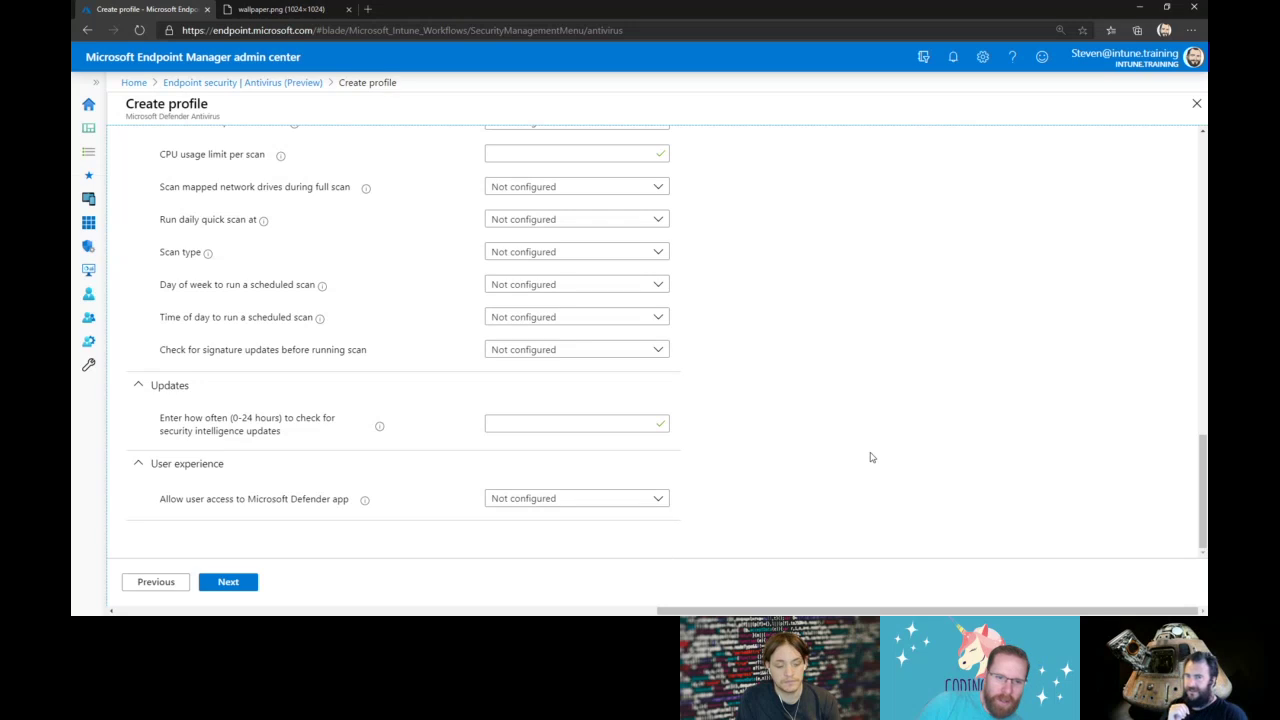
# Open the Azure portal at portal.azure.com in a new browser tab
pyautogui.click(369, 10)
pyautogui.write('poret')
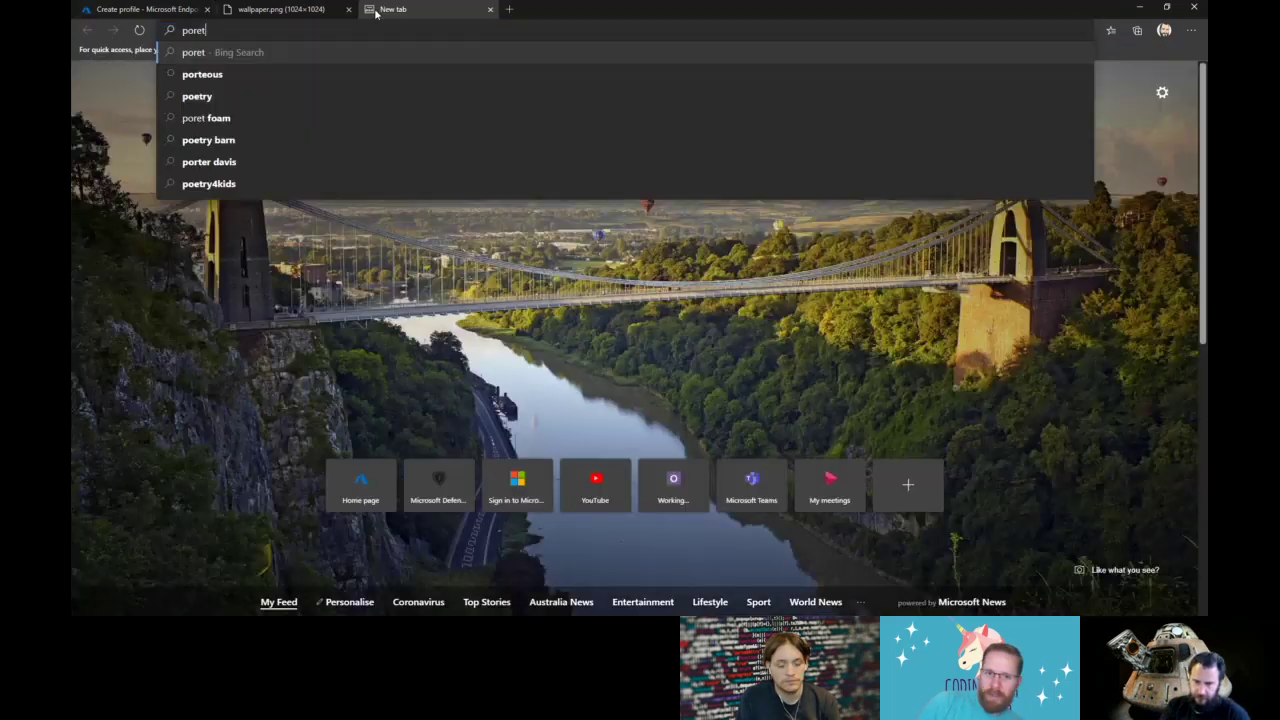
pyautogui.press('BackSpace')
pyautogui.press('BackSpace')
pyautogui.write('tal')
pyautogui.press('Return')
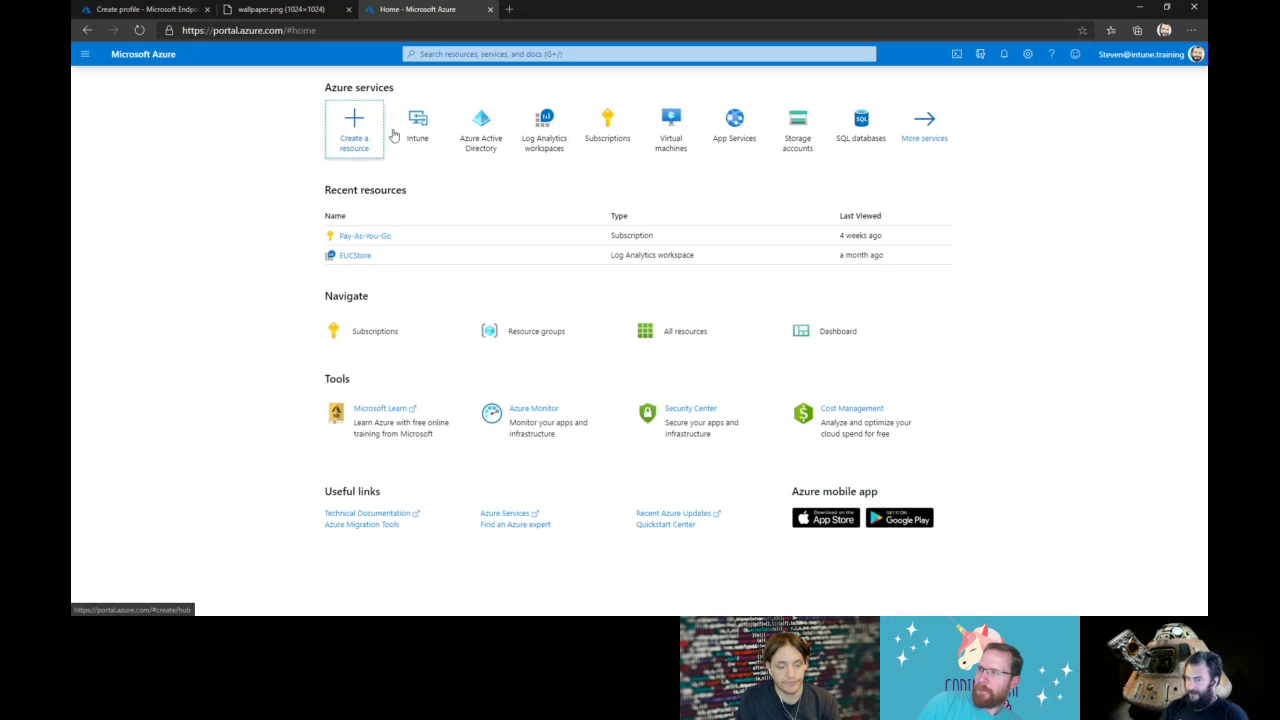
# Open the device configuration profiles list in Microsoft Intune
pyautogui.click(430, 133)
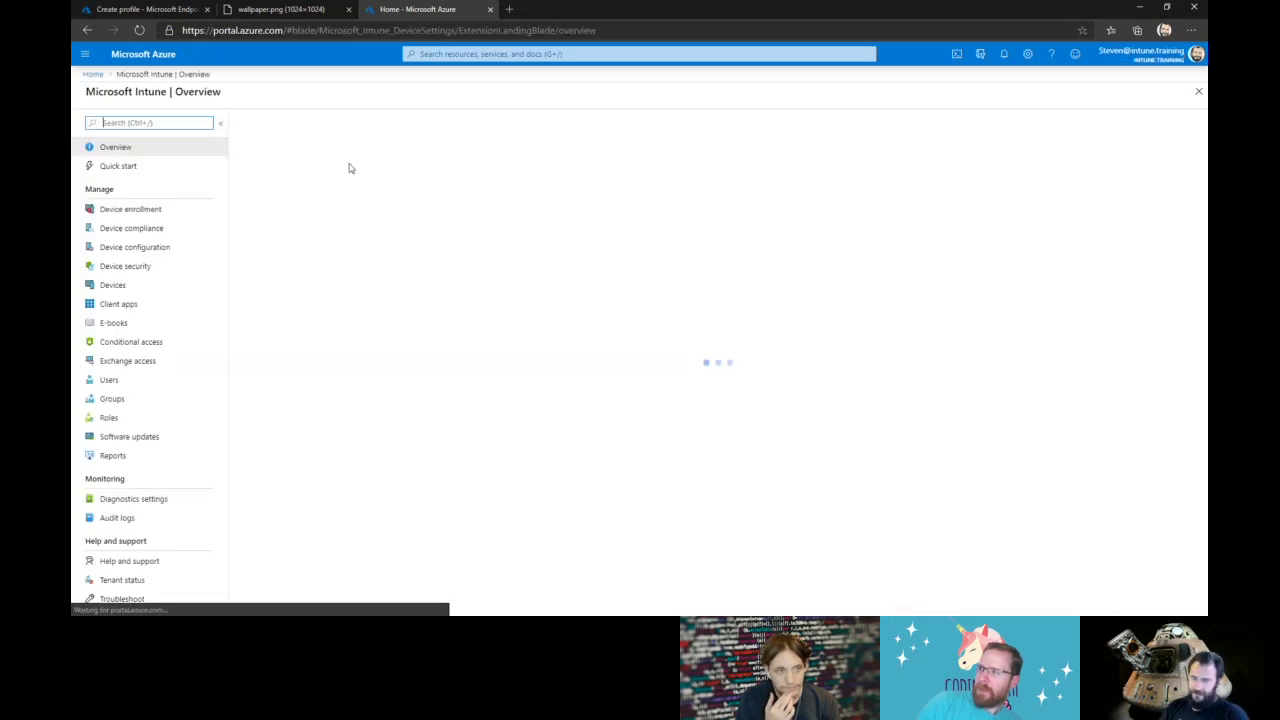
pyautogui.click(189, 248)
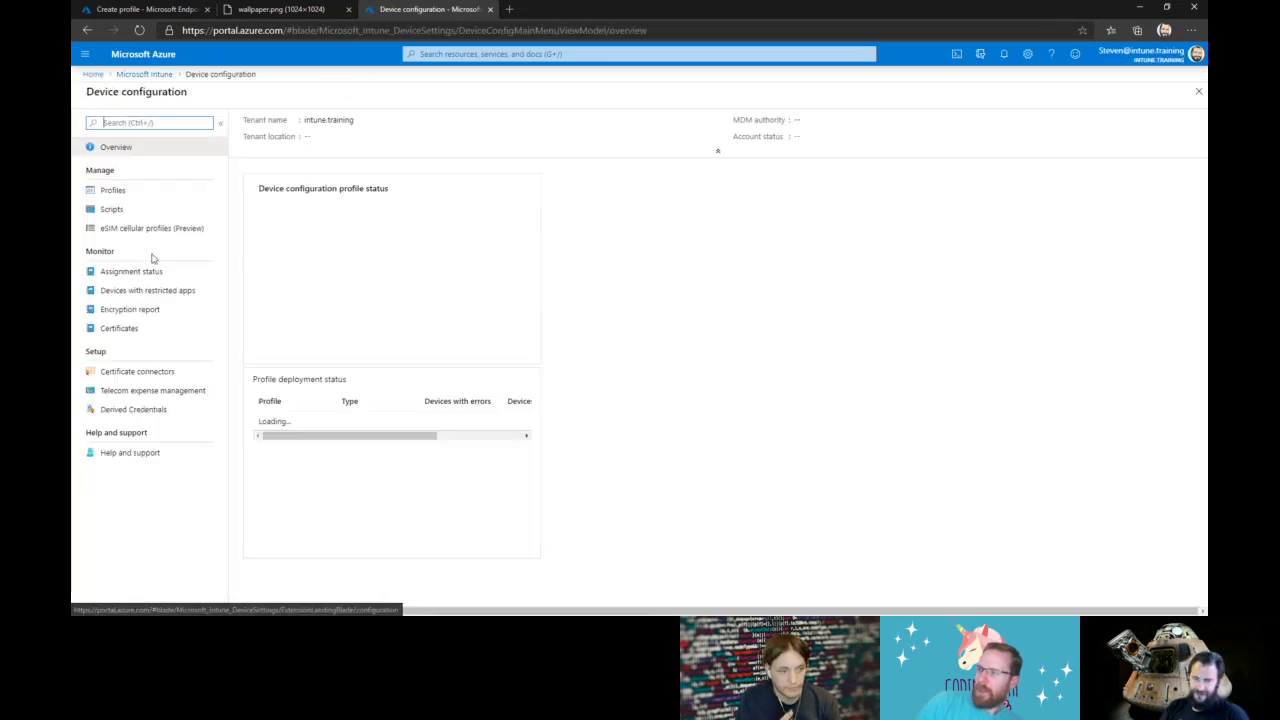
pyautogui.click(116, 190)
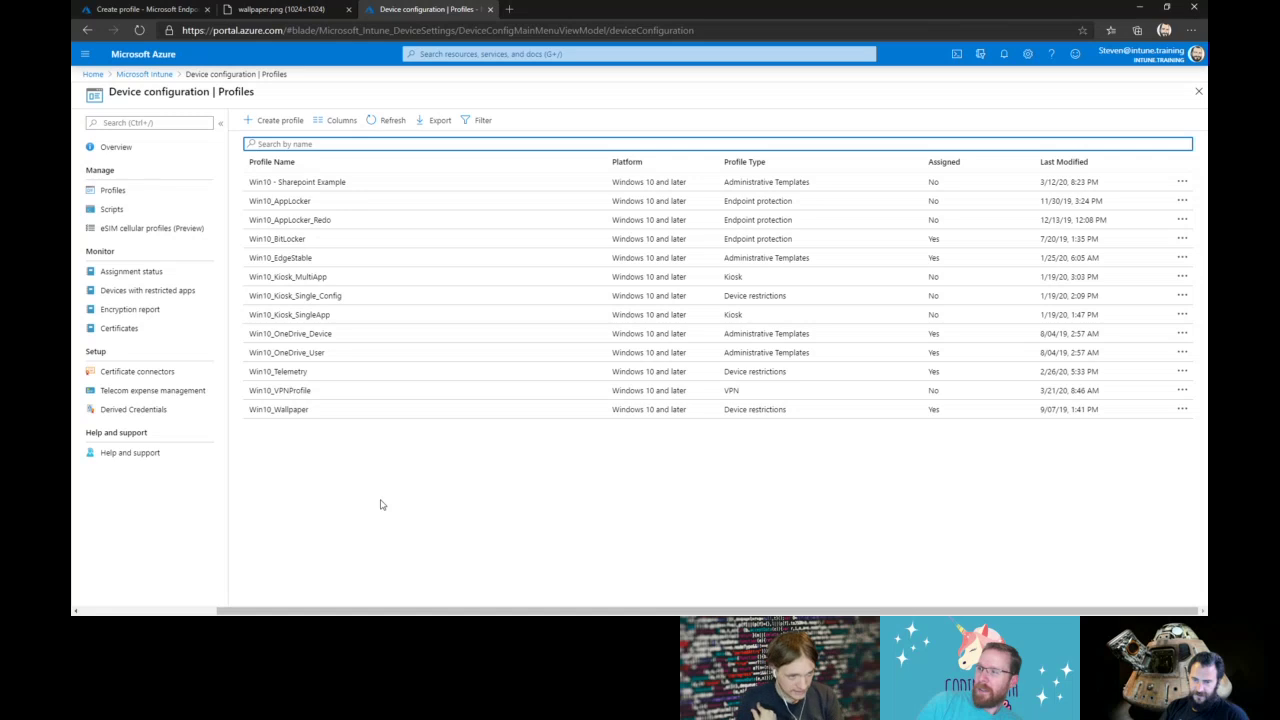
# Start creating an Endpoint protection profile for the Windows 10 and later platform
pyautogui.click(270, 121)
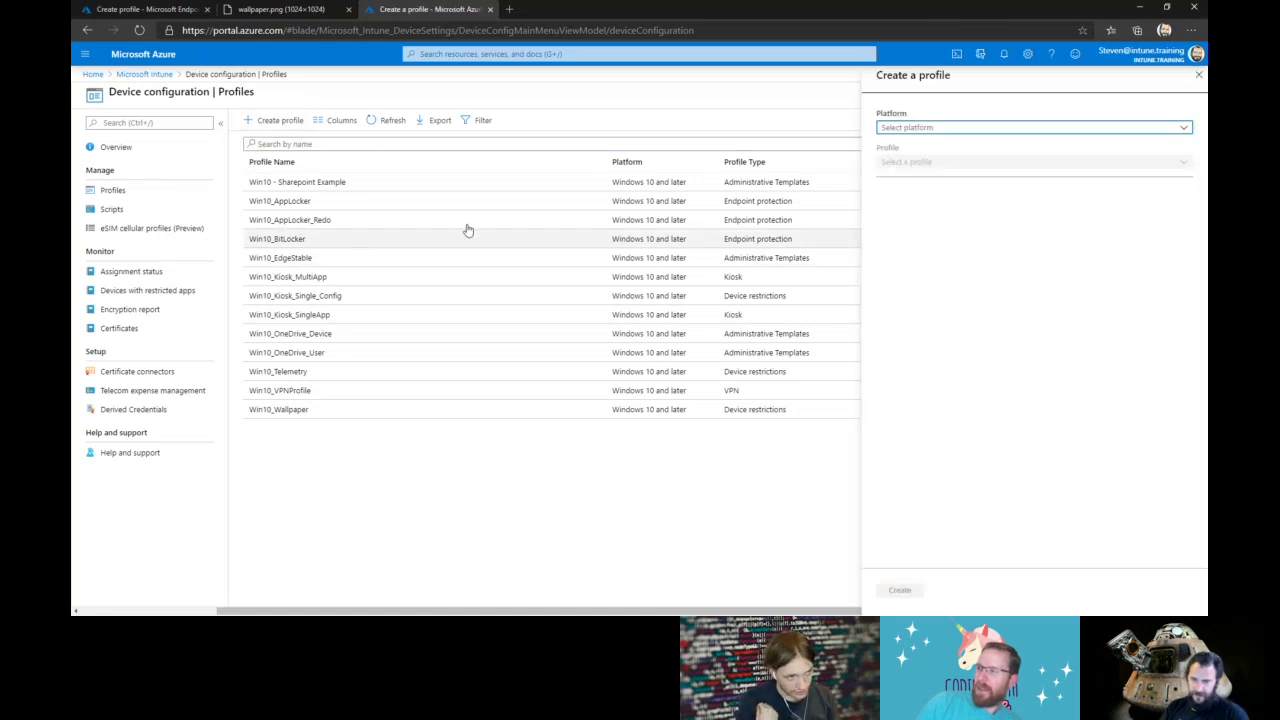
pyautogui.click(1082, 127)
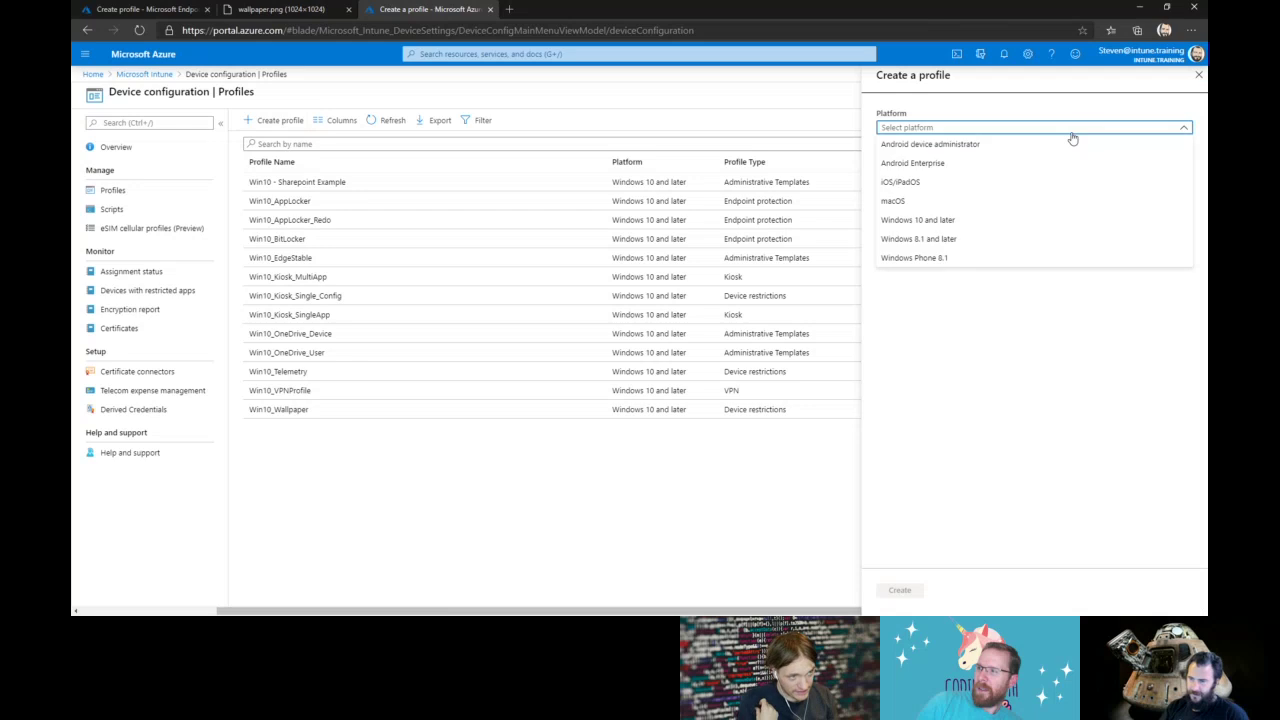
pyautogui.click(952, 222)
pyautogui.click(977, 163)
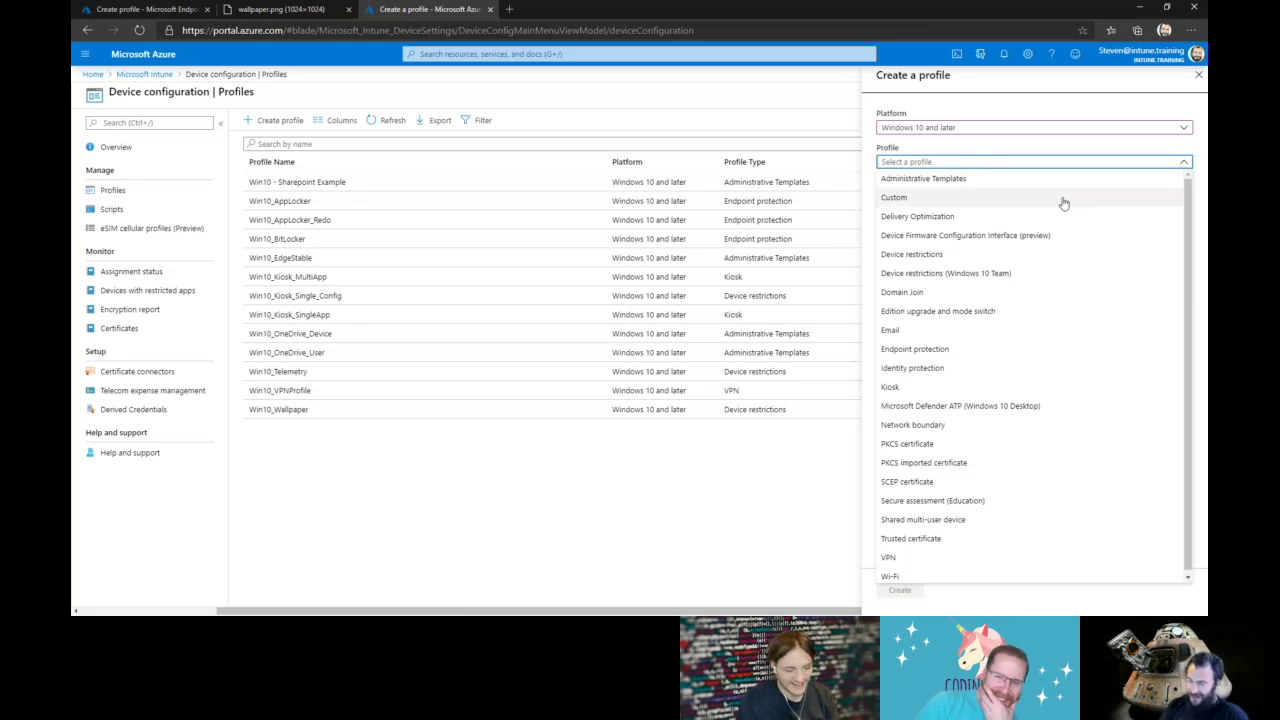
pyautogui.scroll(-1, 1040, 345)
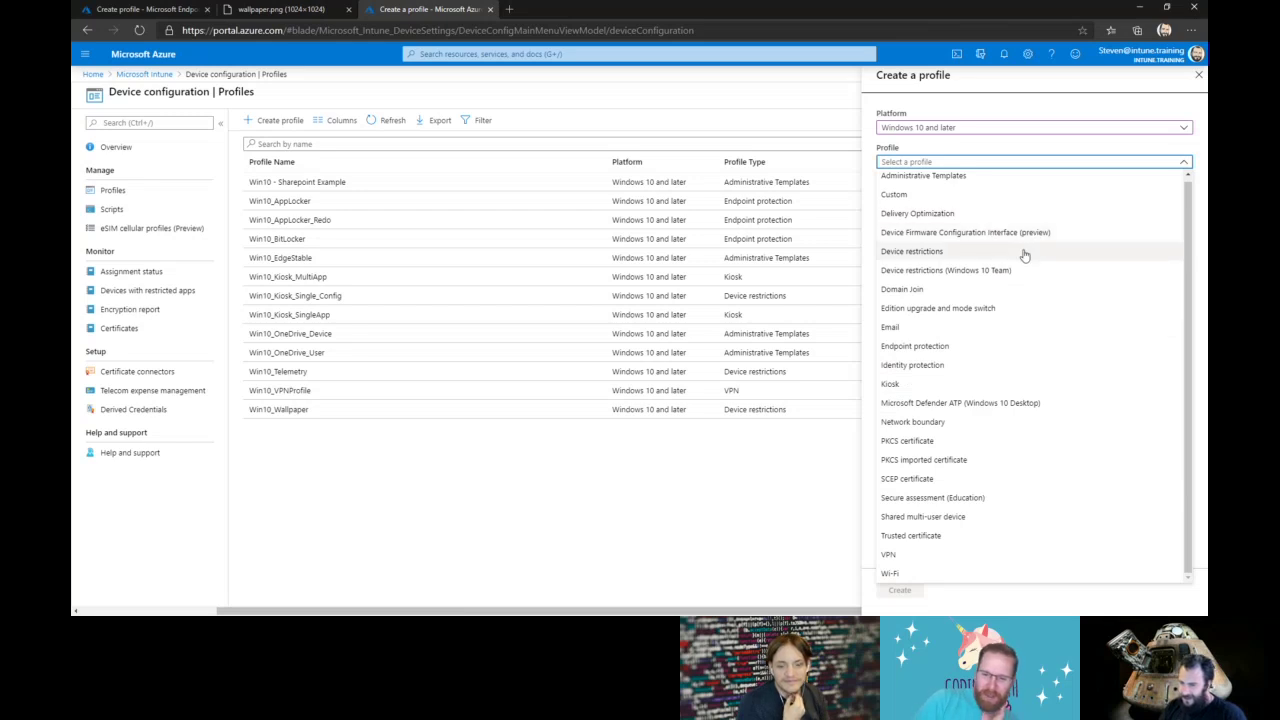
pyautogui.click(975, 349)
pyautogui.click(899, 598)
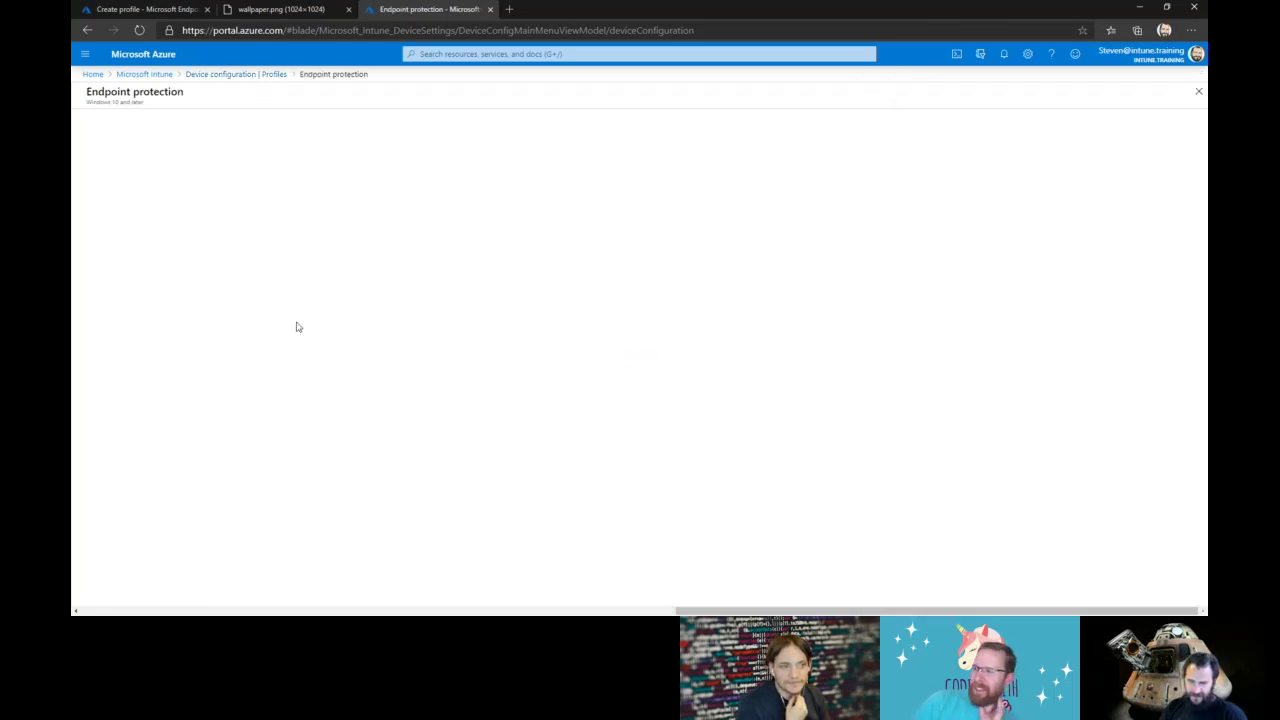
# Name the profile Win10_EndpointProtection, view its configuration setting categories, and discard the unsaved profile
pyautogui.click(322, 156)
pyautogui.write('Win10_EndpointProtection')
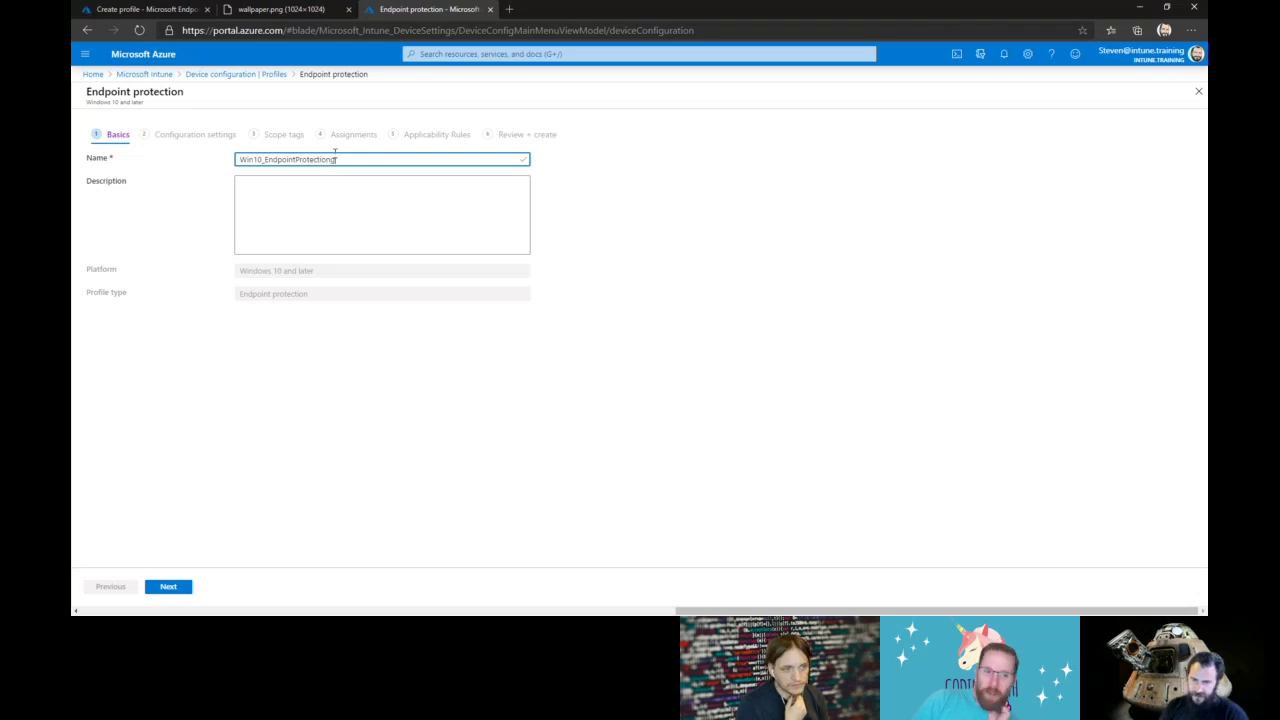
pyautogui.click(169, 587)
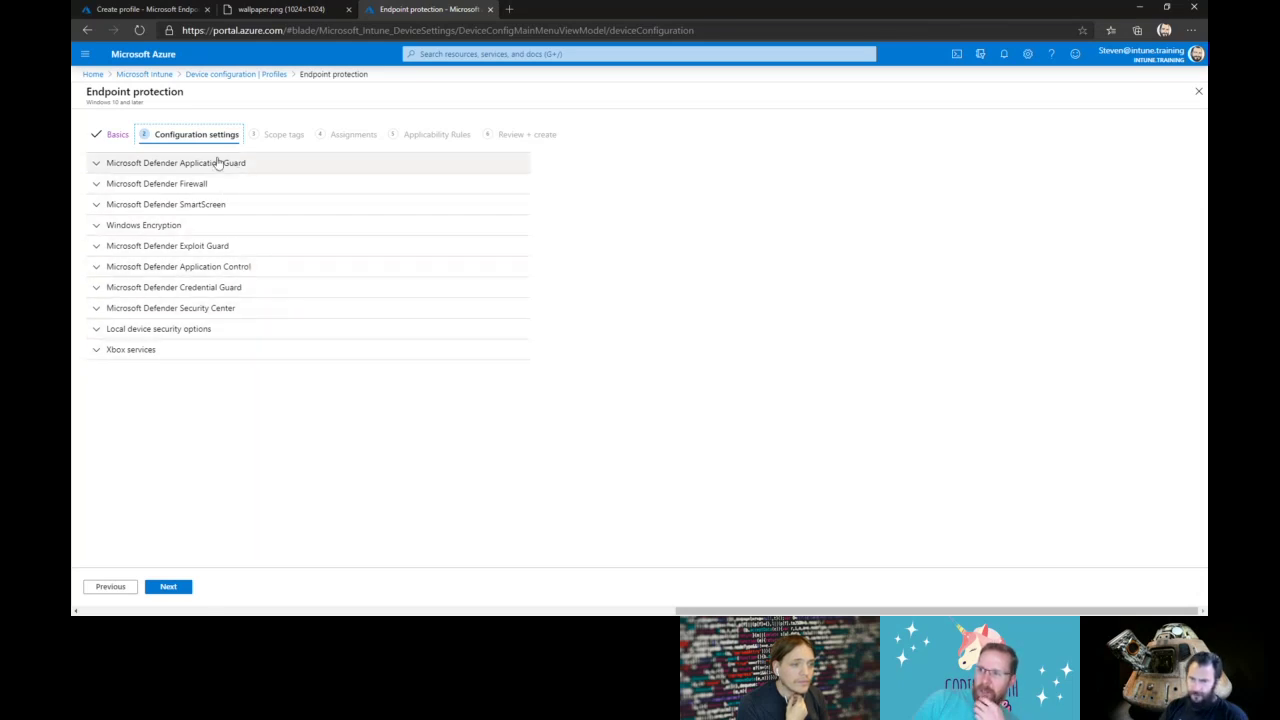
pyautogui.click(243, 76)
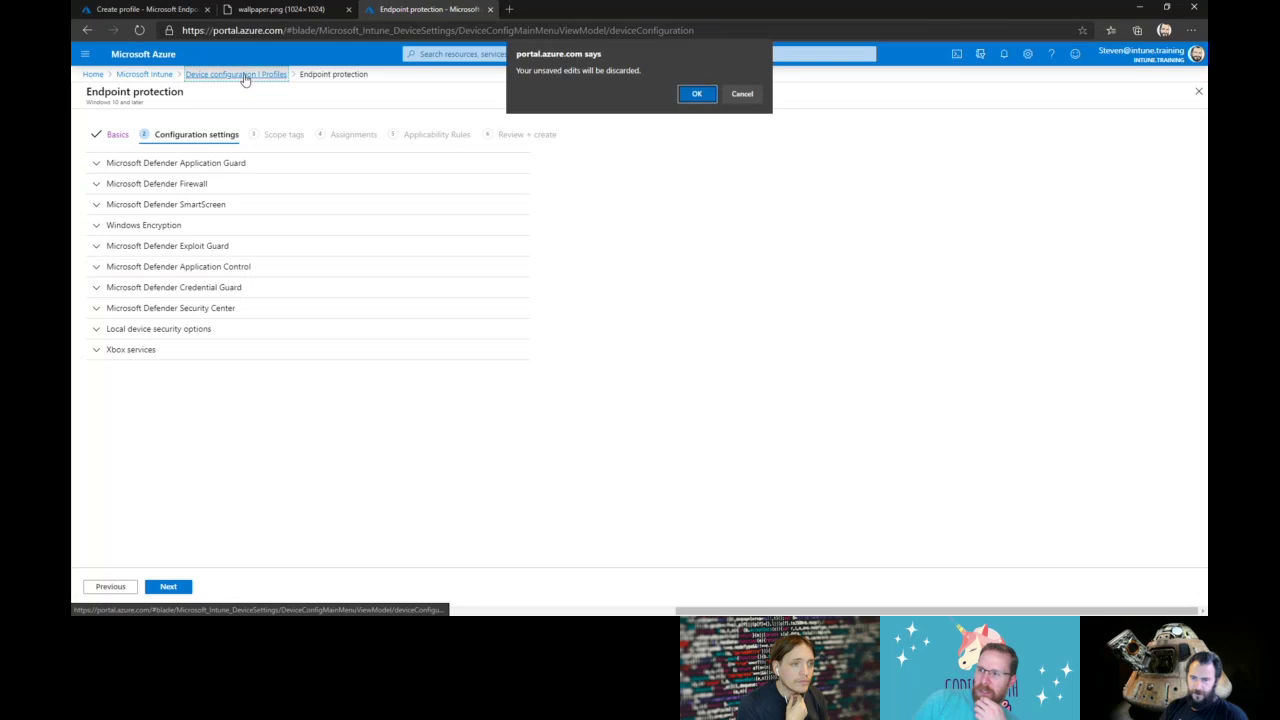
pyautogui.click(710, 94)
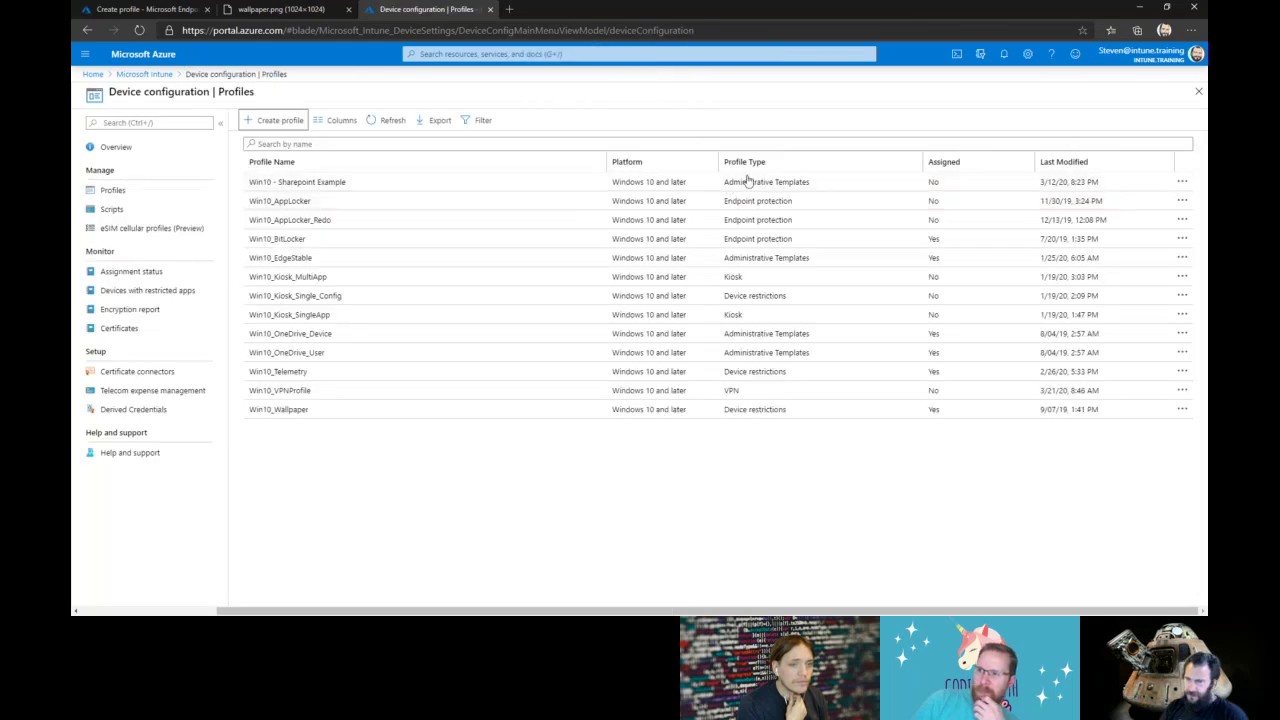
# Start a Device restrictions profile for Windows 10 and later, and return to the profiles list without filling it in
pyautogui.click(280, 120)
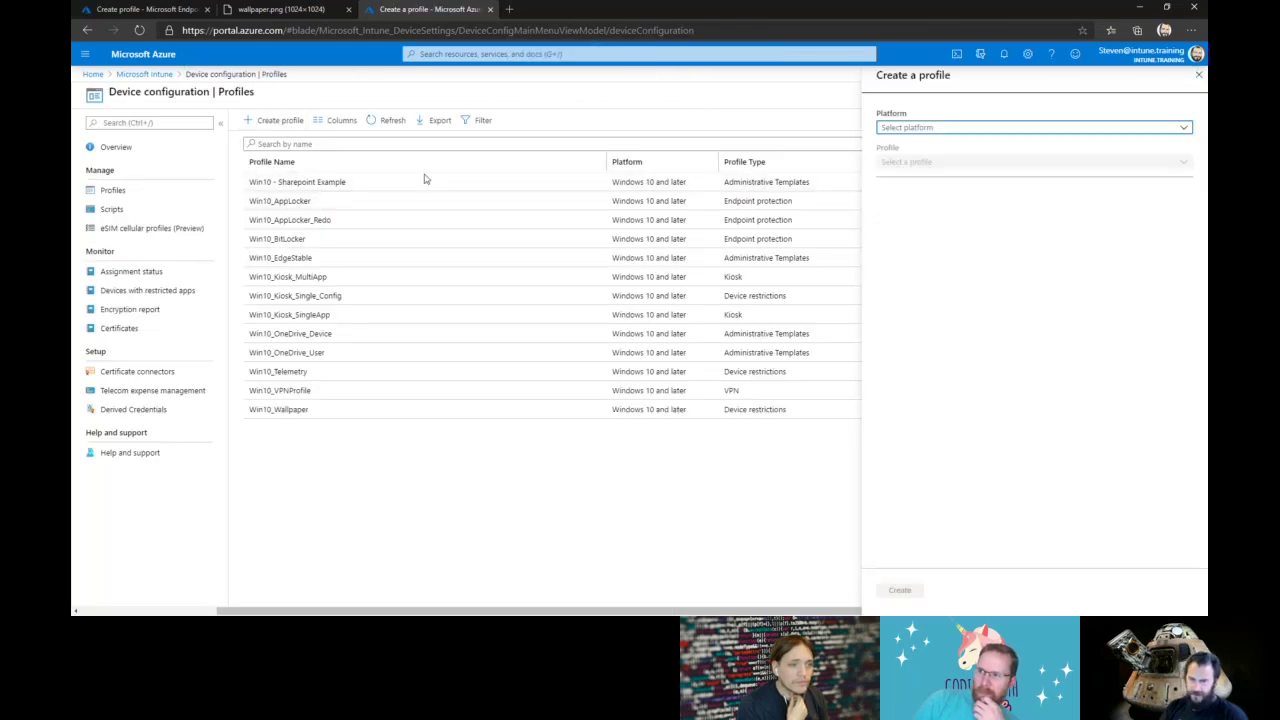
pyautogui.click(1108, 128)
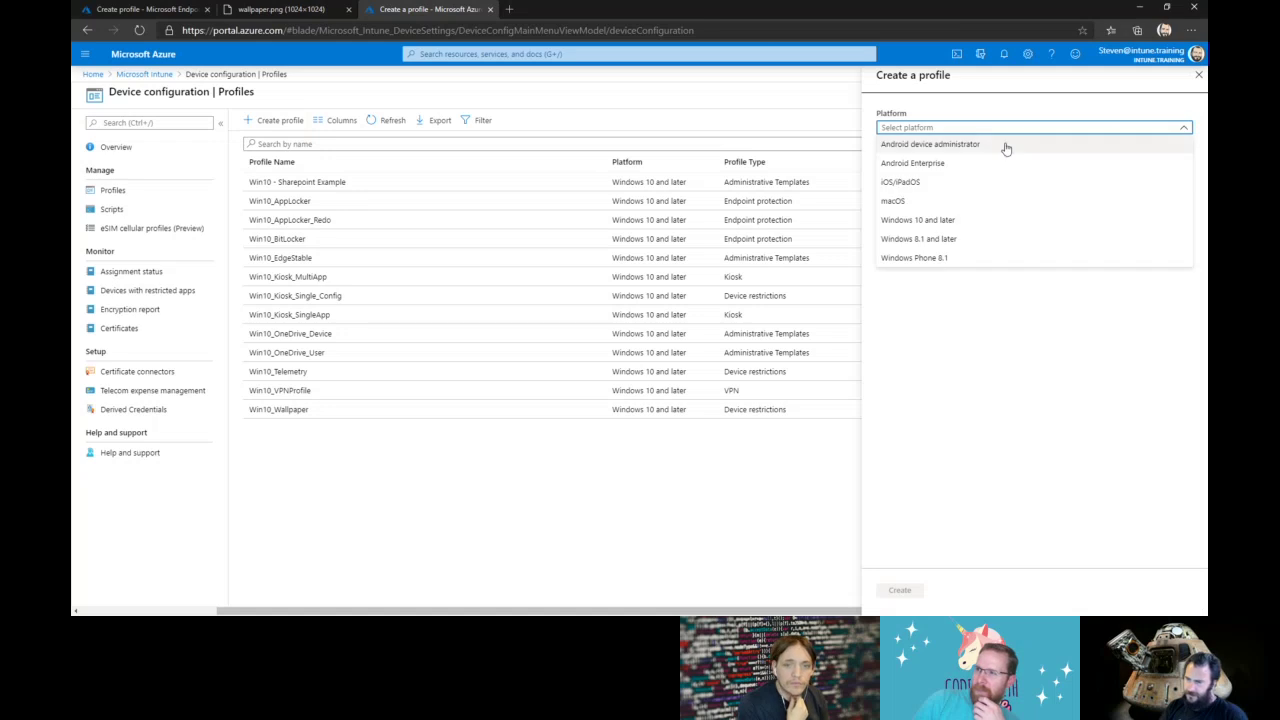
pyautogui.click(966, 222)
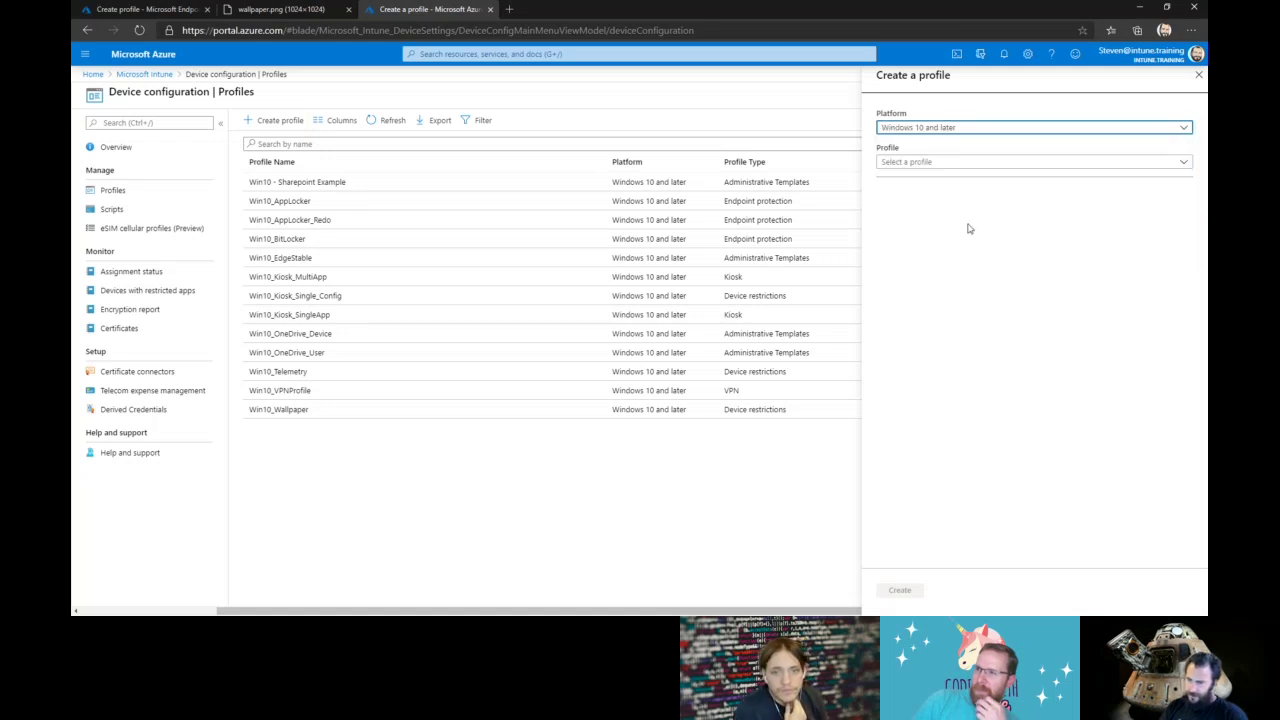
pyautogui.click(1005, 165)
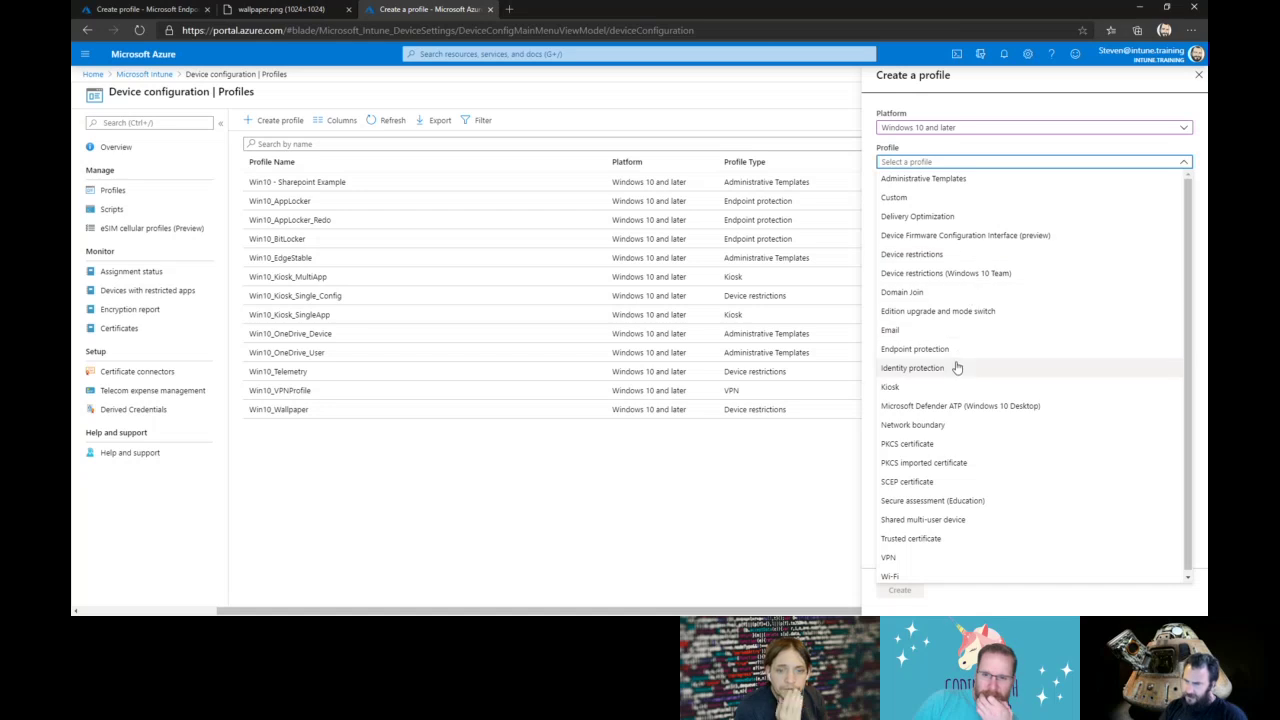
pyautogui.click(1013, 259)
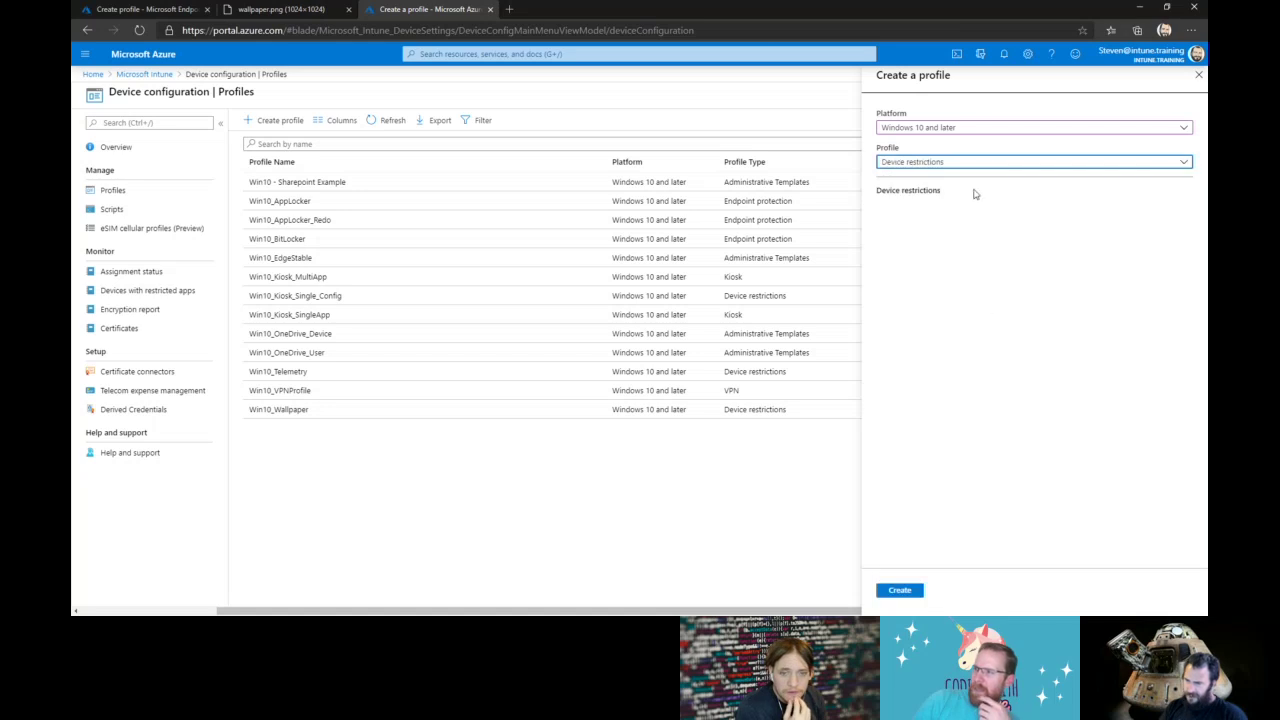
pyautogui.click(902, 589)
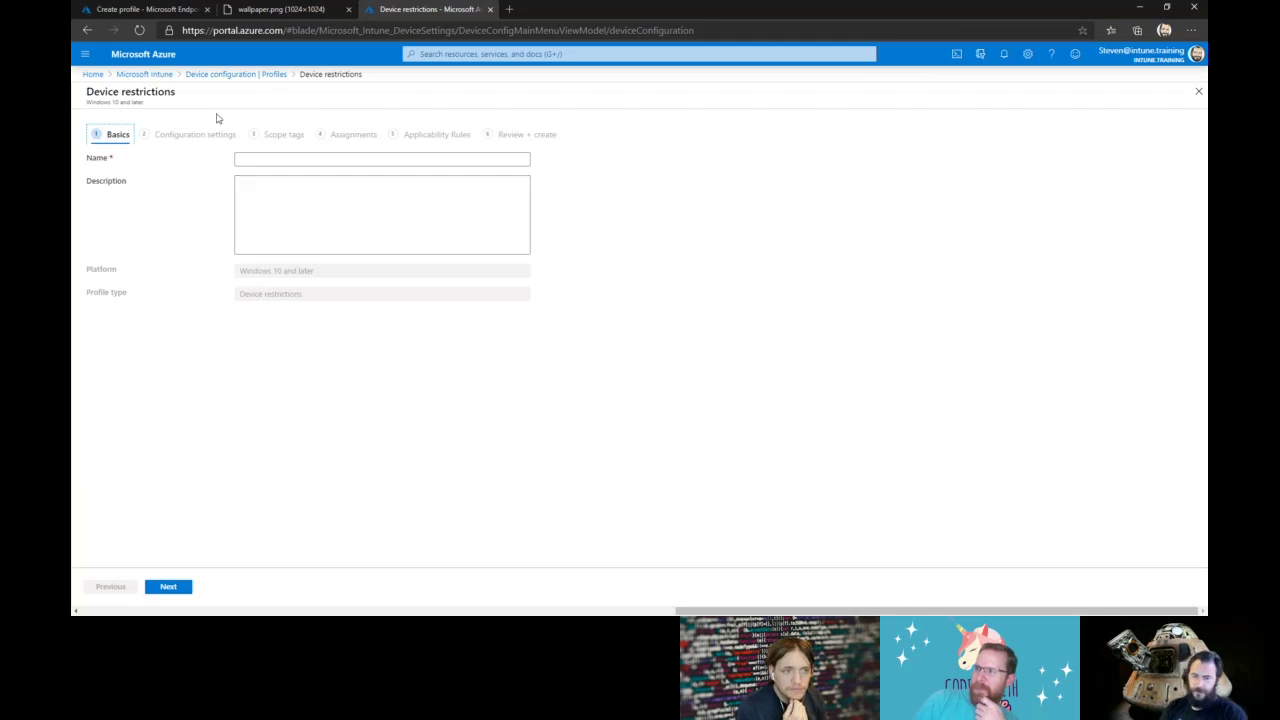
pyautogui.click(242, 75)
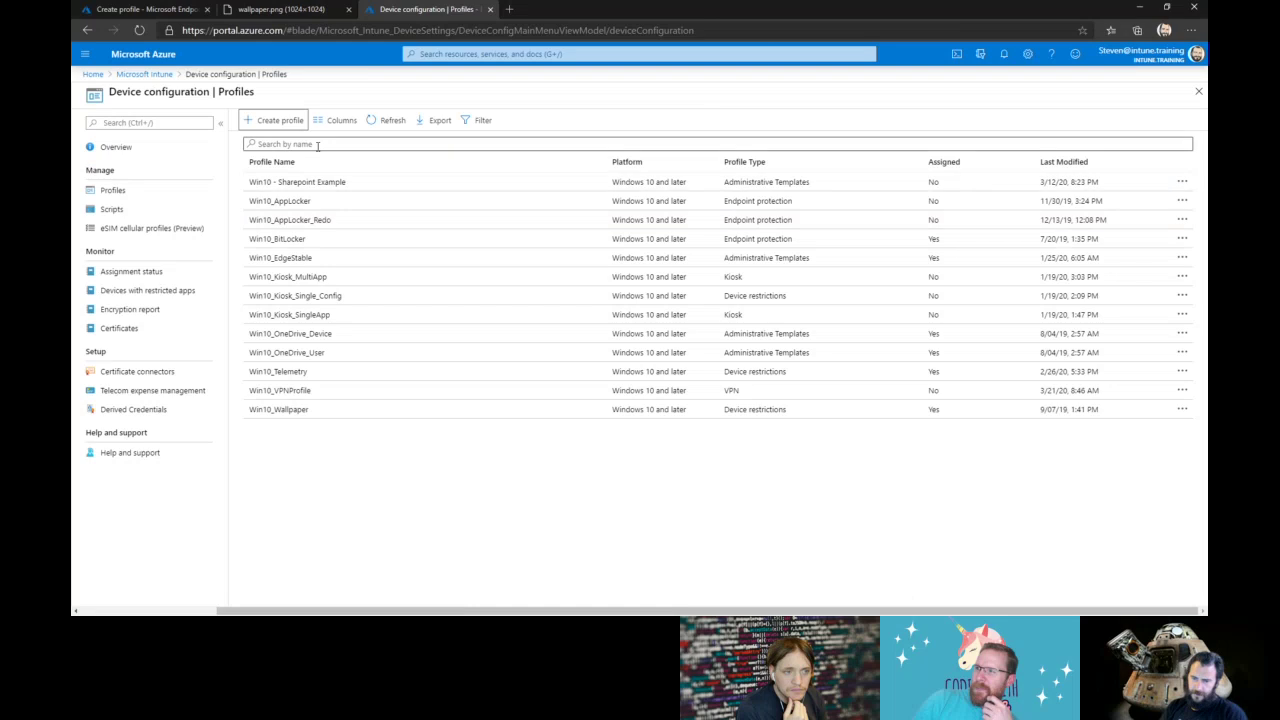
# Review the properties of the Win10_BitLocker profile and open its configuration settings for editing
pyautogui.click(300, 243)
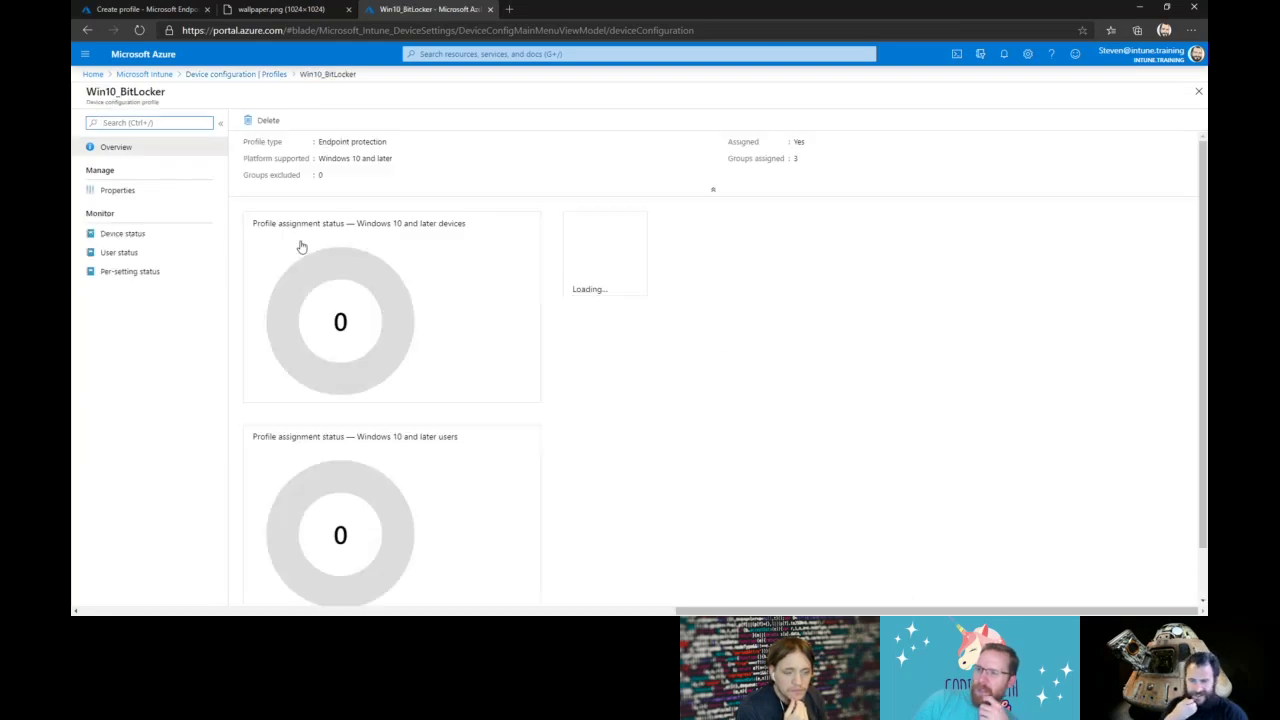
pyautogui.click(118, 191)
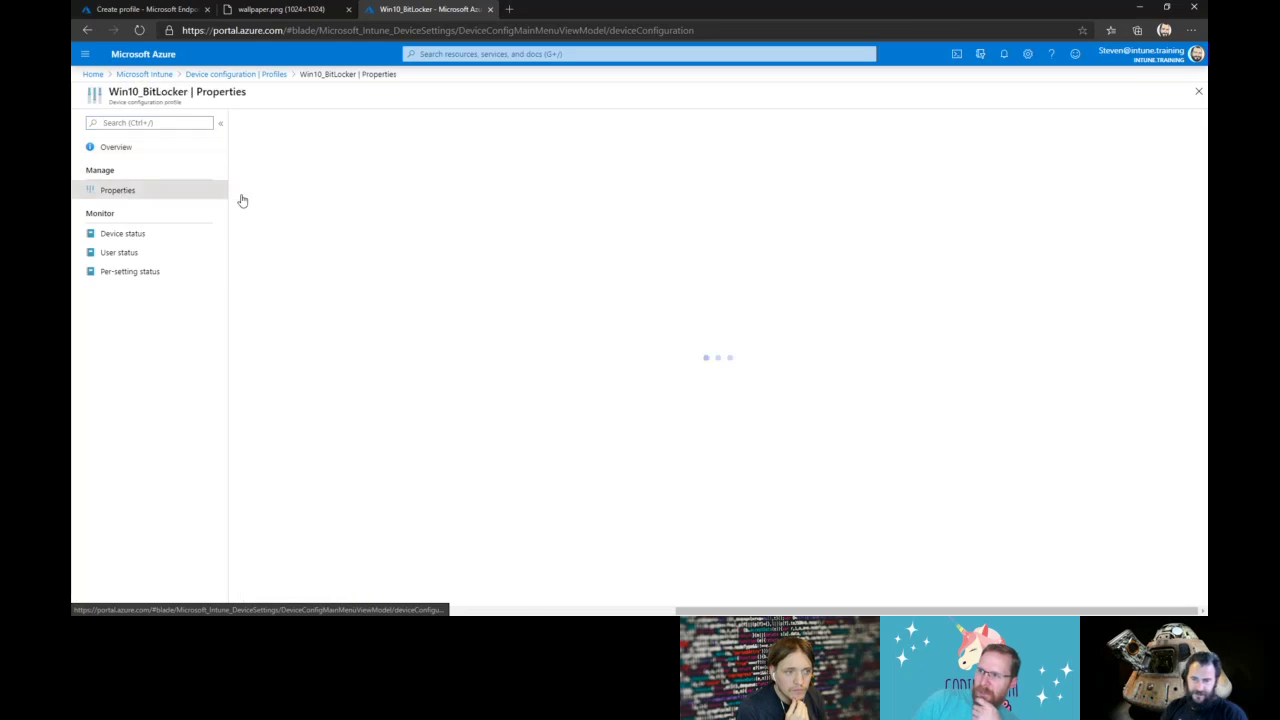
pyautogui.scroll(-3, 345, 280)
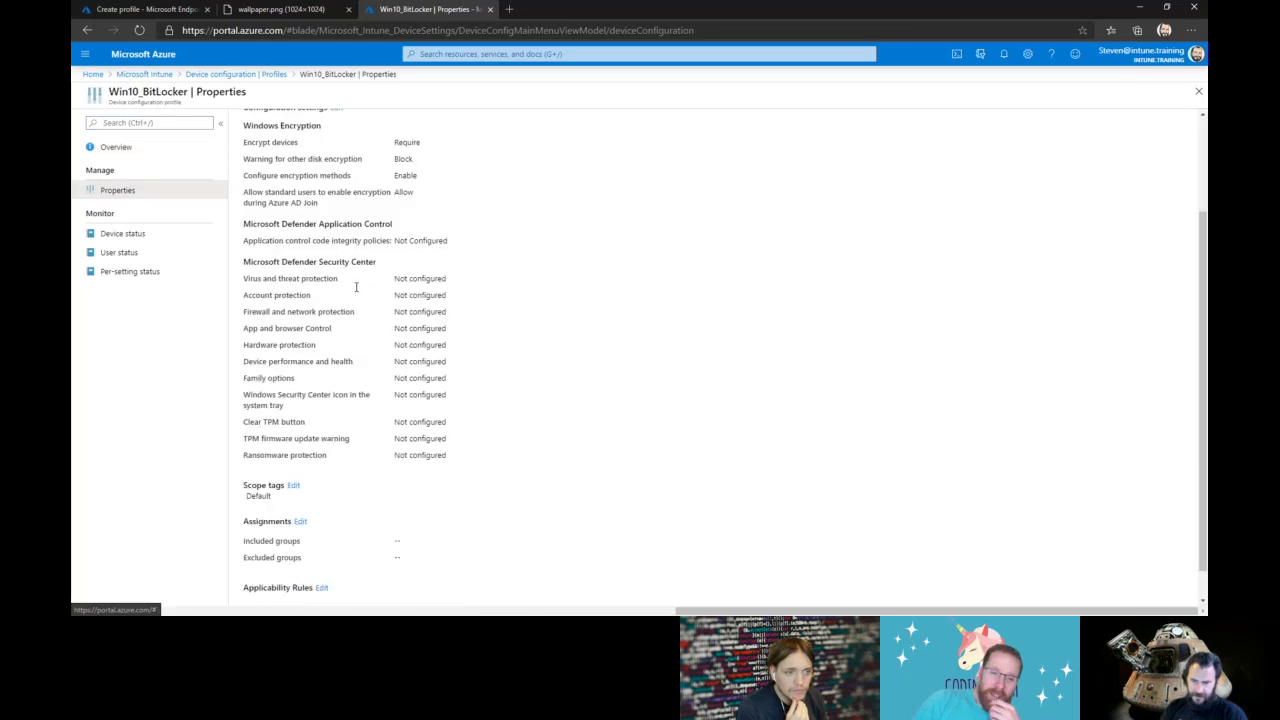
pyautogui.scroll(1, 340, 277)
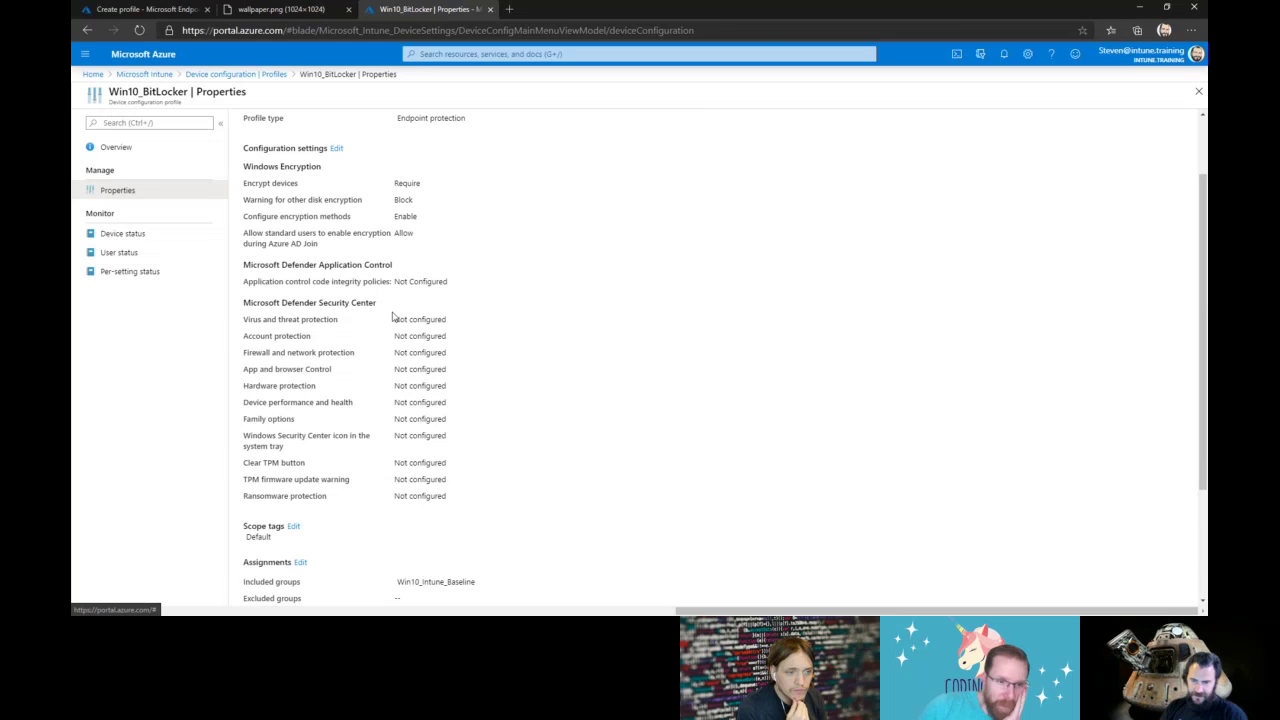
pyautogui.click(337, 150)
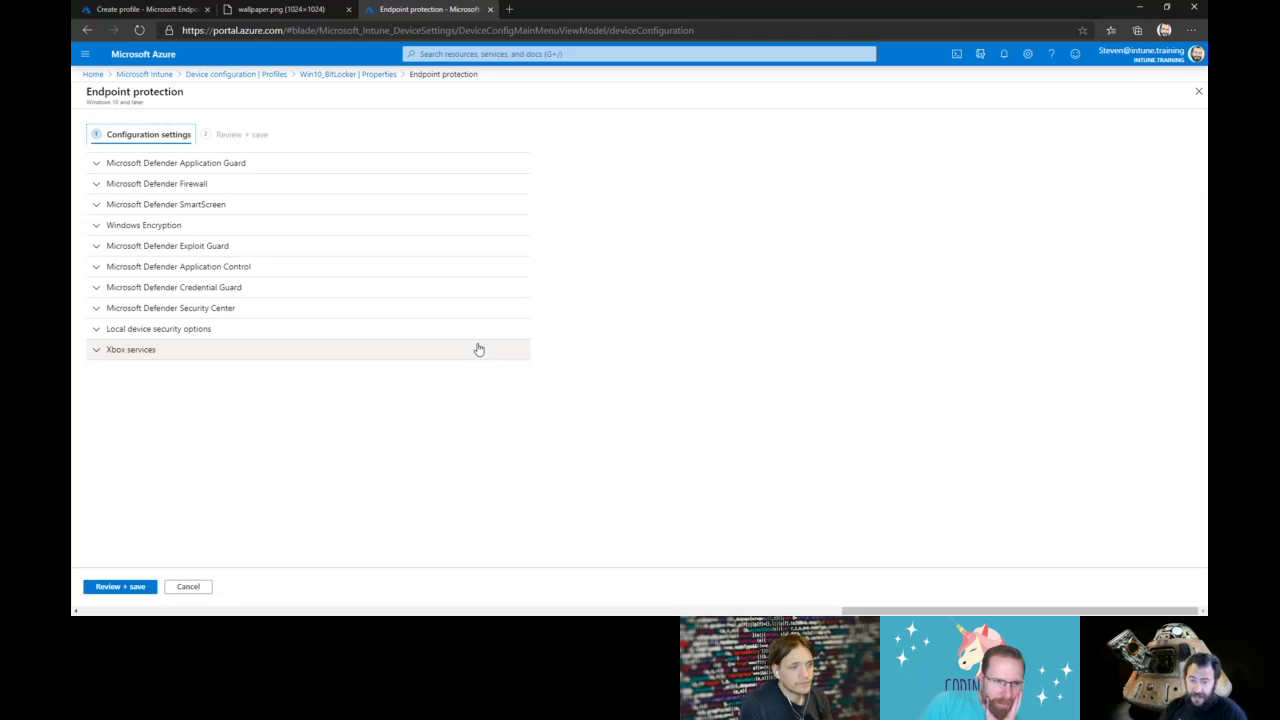
# Examine the Microsoft Defender Security Center settings of the Win10_BitLocker profile and collapse the category again
pyautogui.click(258, 312)
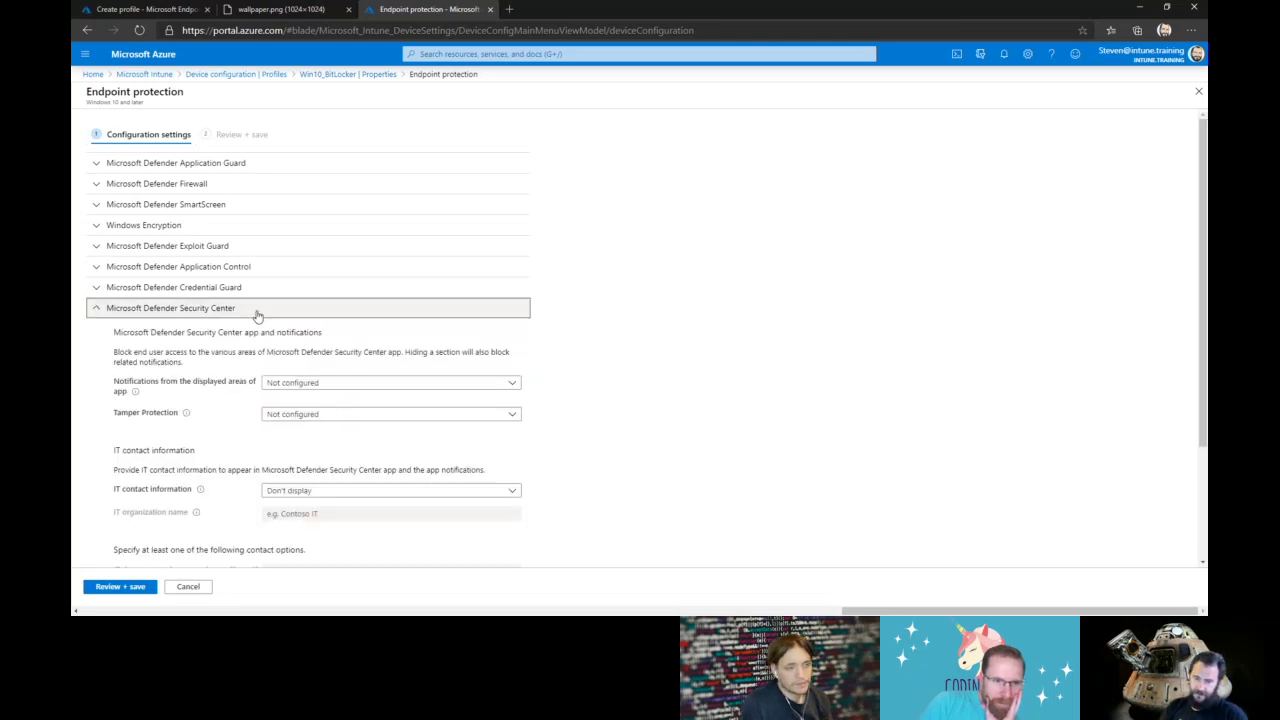
pyautogui.scroll(-2, 660, 317)
pyautogui.scroll(-3, 660, 317)
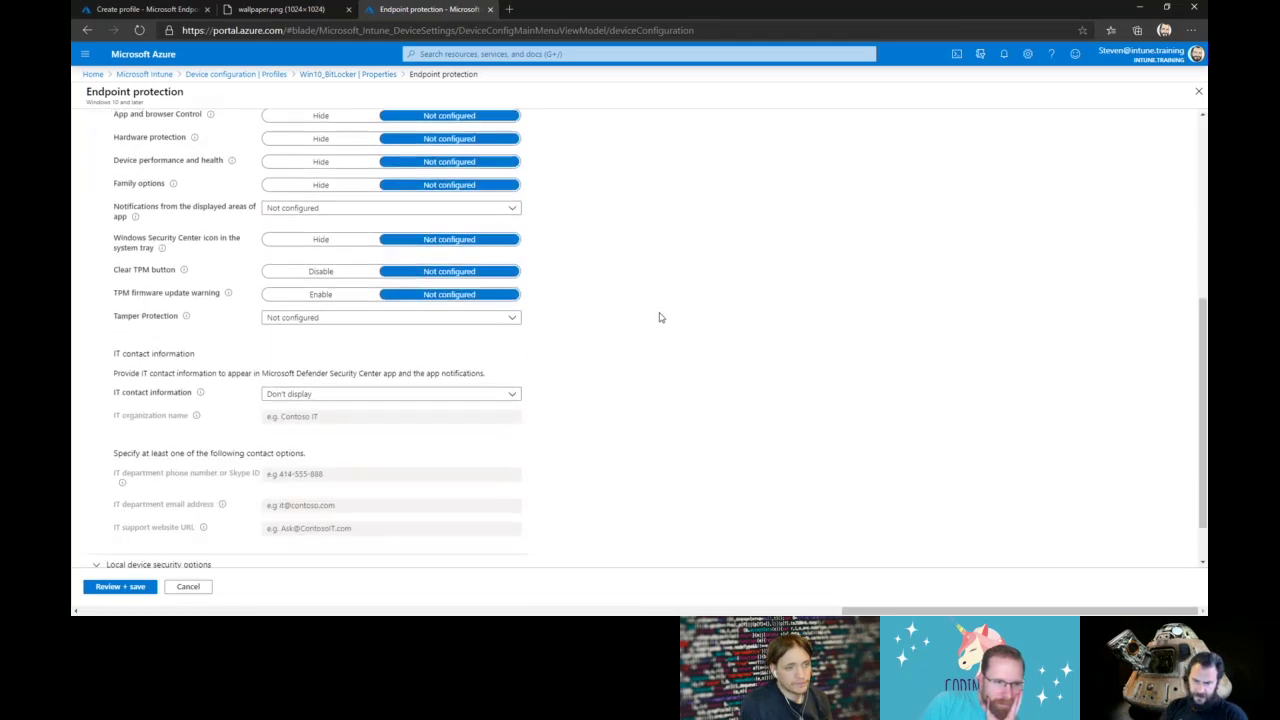
pyautogui.scroll(2, 660, 317)
pyautogui.scroll(2, 660, 317)
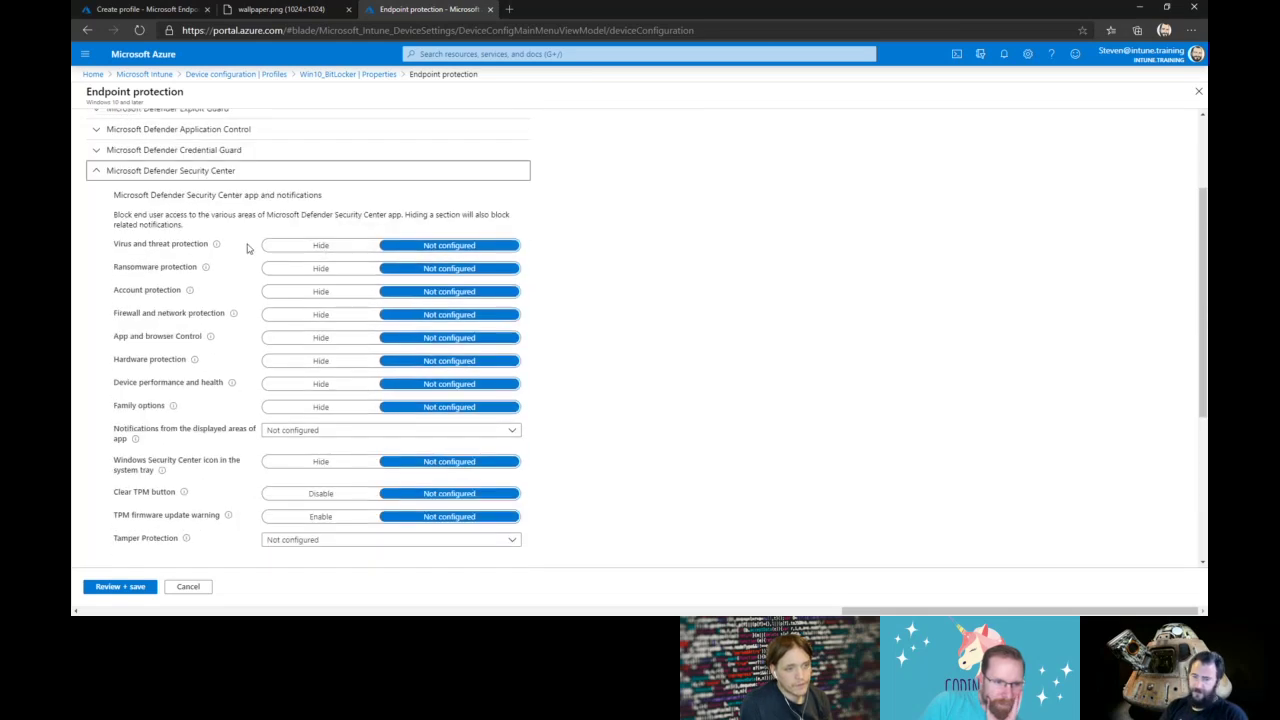
pyautogui.click(225, 172)
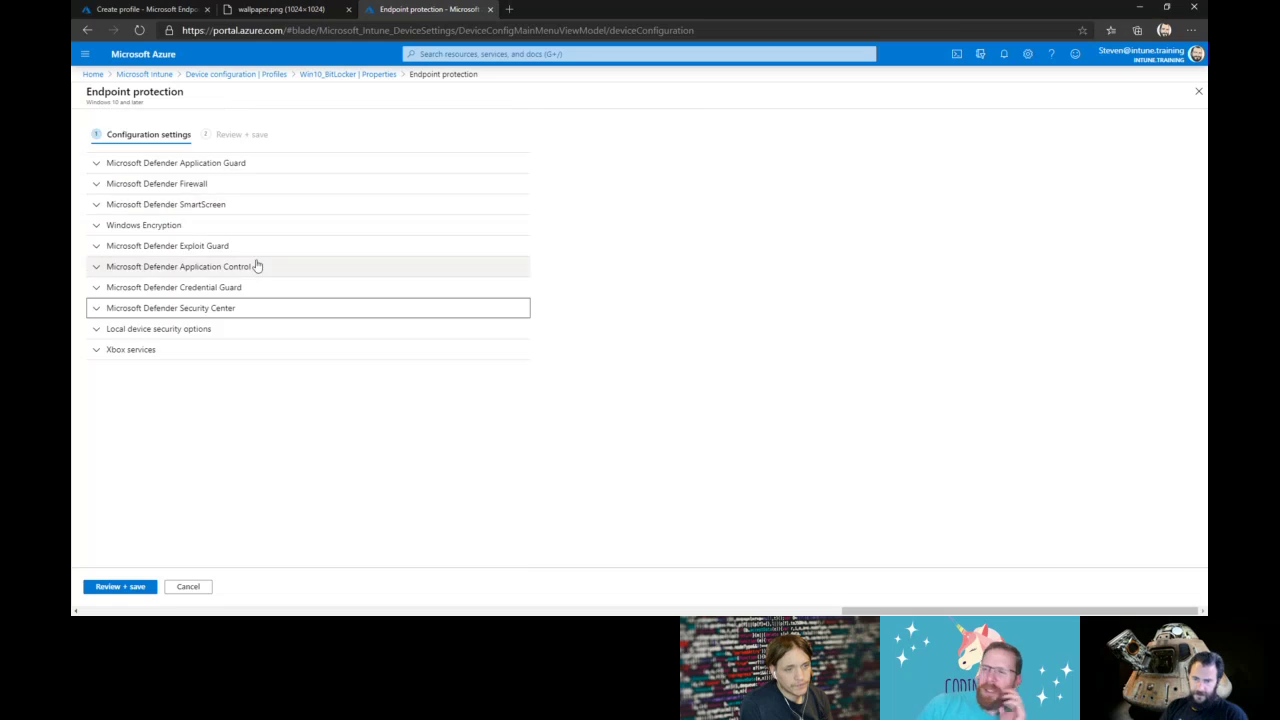
# Check the Microsoft Defender Application Guard and Local device security options categories of the Win10_BitLocker profile for antivirus settings
pyautogui.click(243, 166)
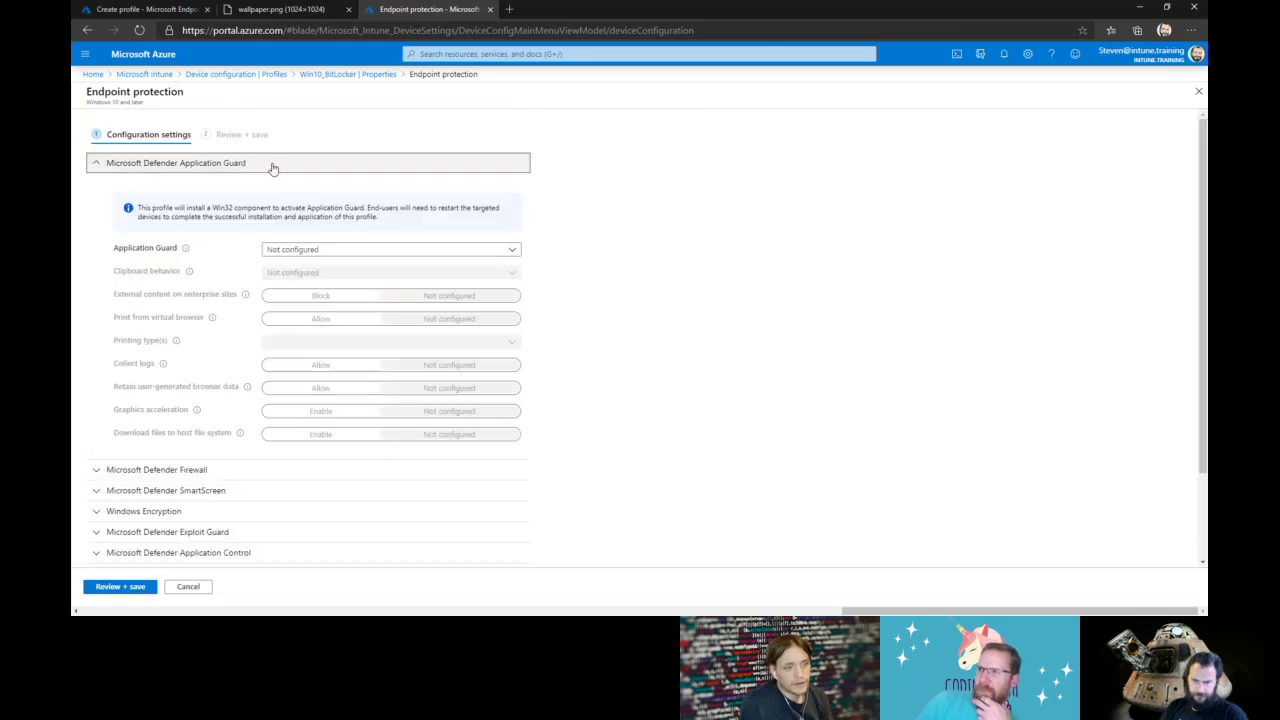
pyautogui.click(272, 166)
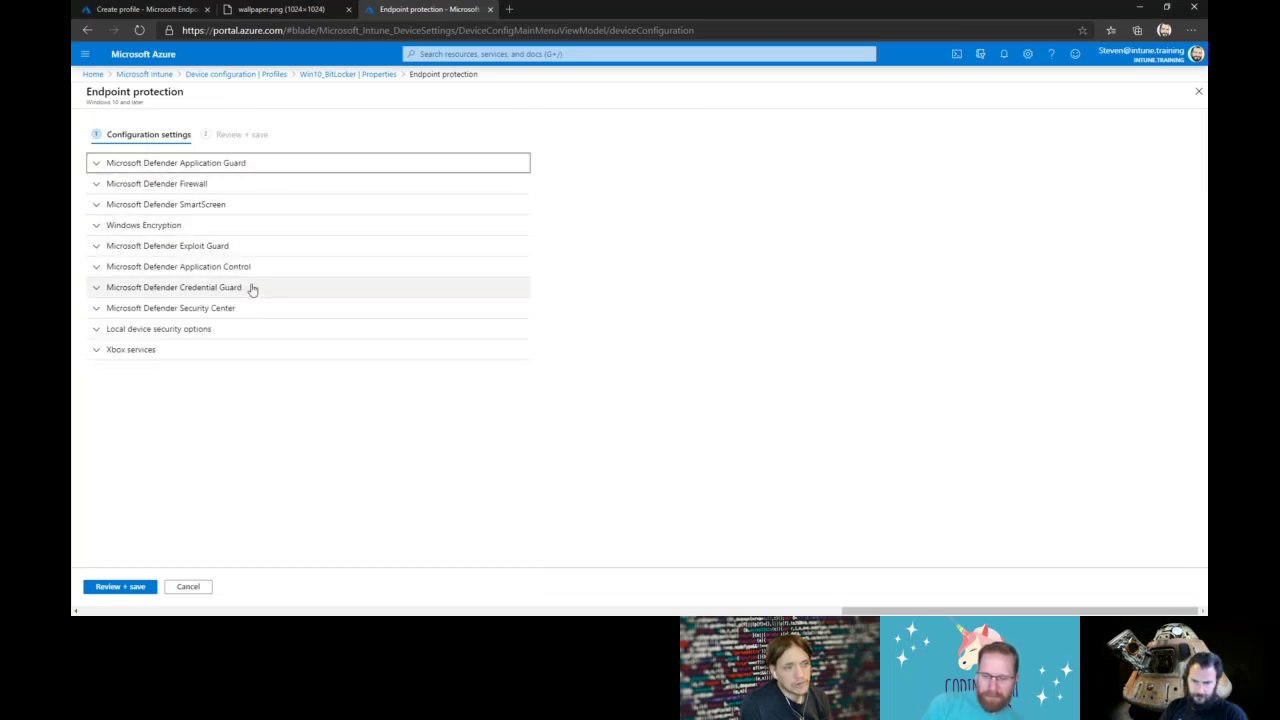
pyautogui.click(246, 313)
pyautogui.click(246, 311)
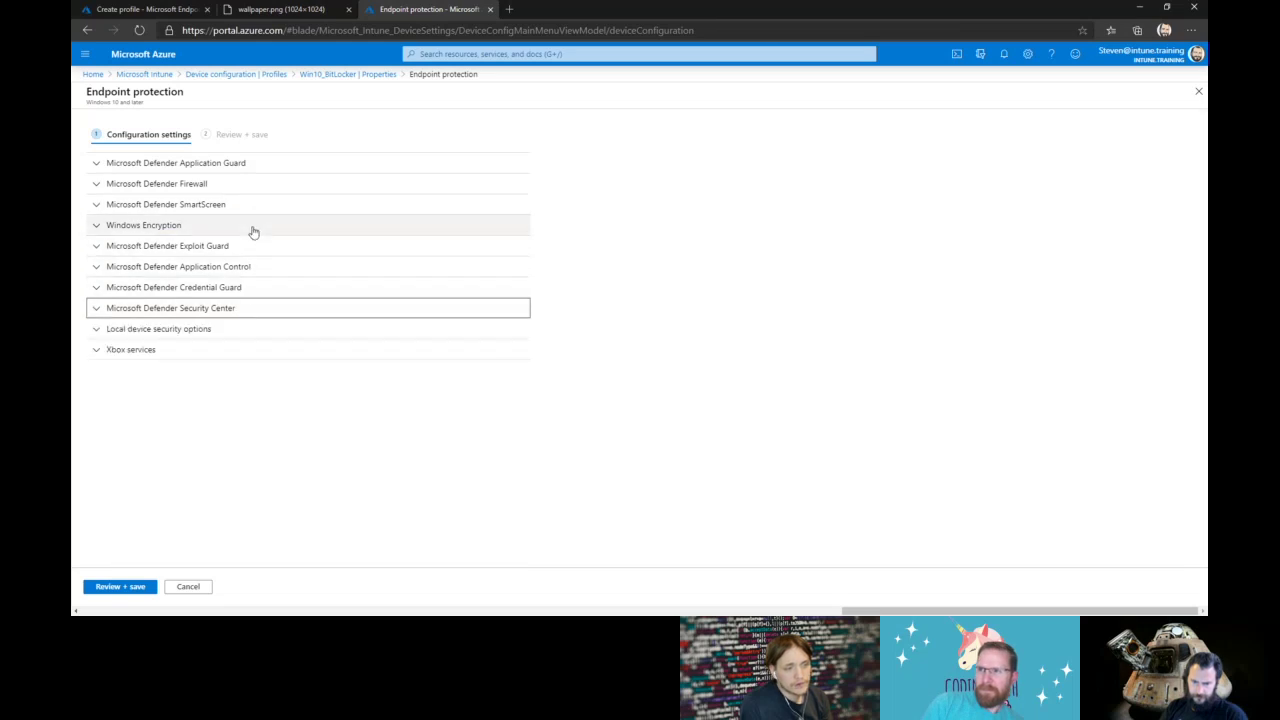
pyautogui.click(241, 338)
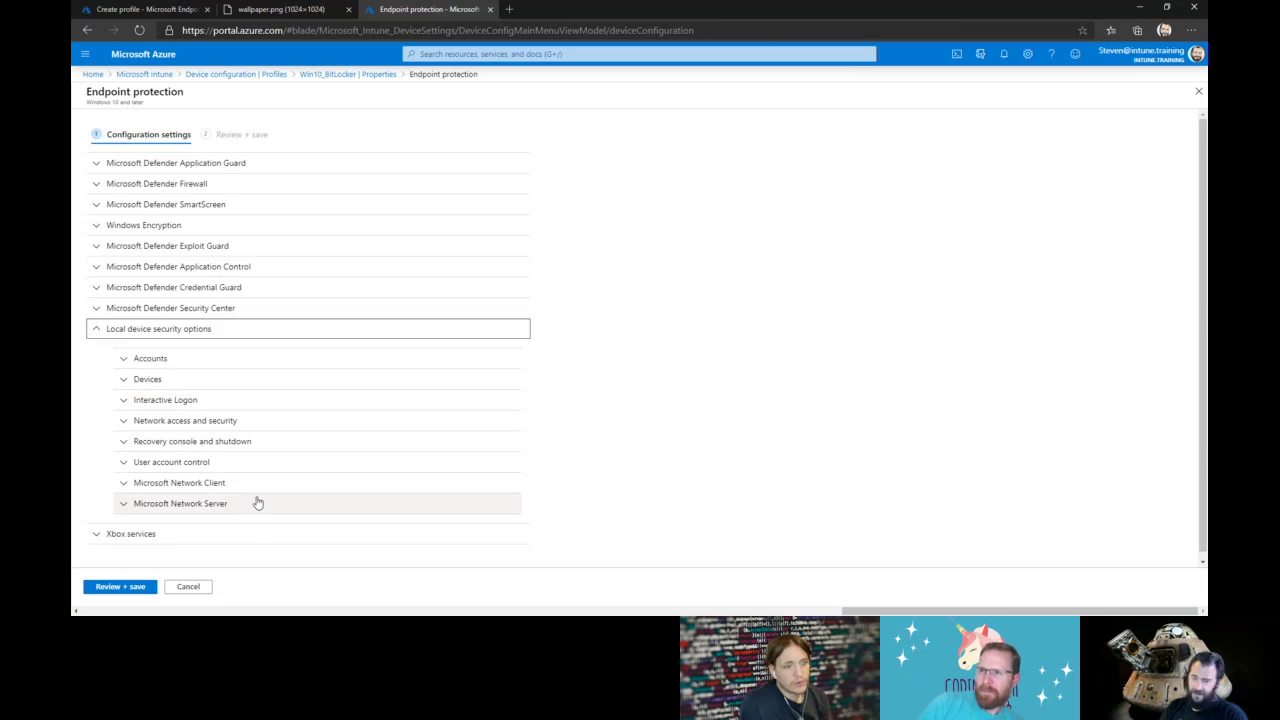
pyautogui.click(150, 329)
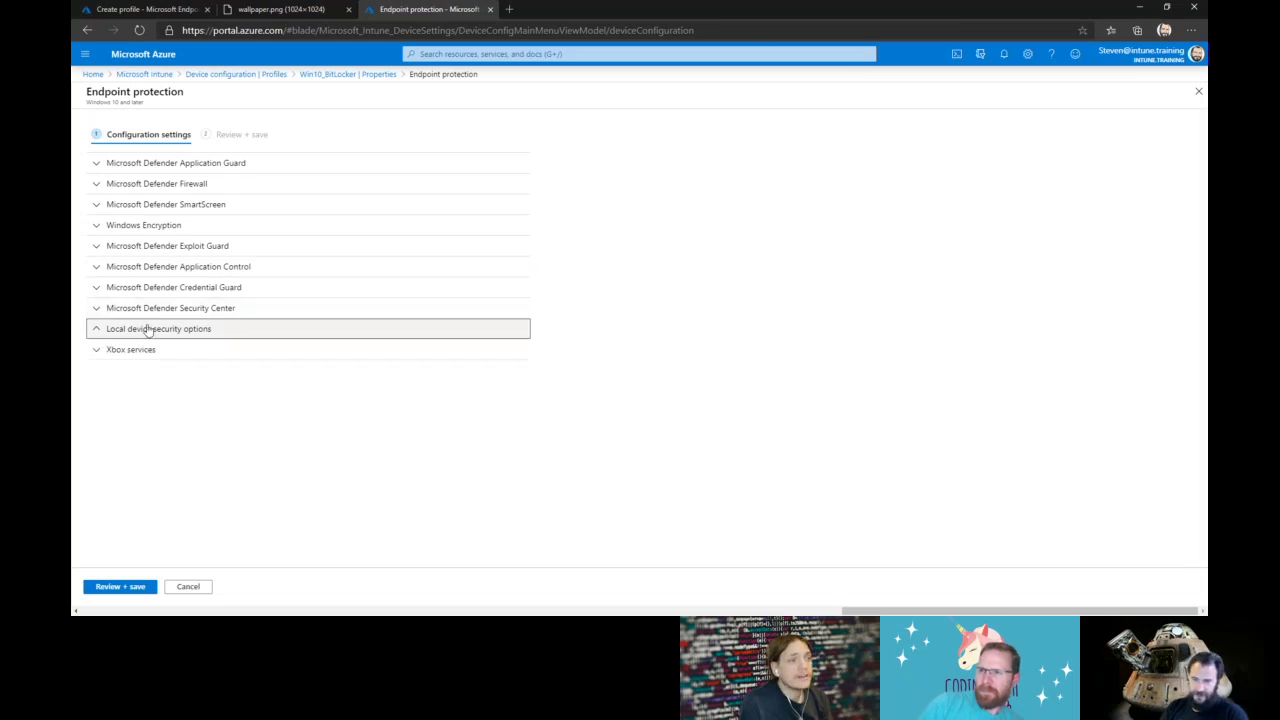
# Return to the Microsoft Defender Antivirus profile draft in Endpoint Manager, accept its configuration settings, and continue to assignments without scope tags
pyautogui.click(150, 9)
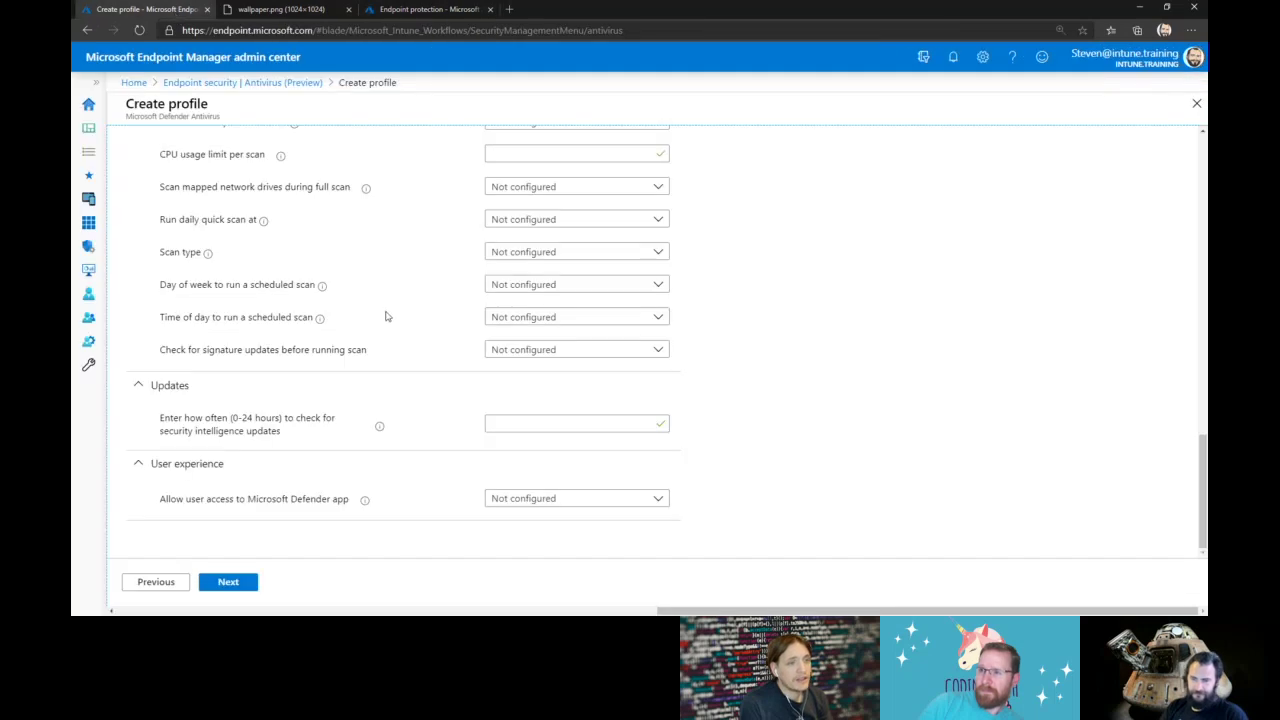
pyautogui.scroll(20, 387, 316)
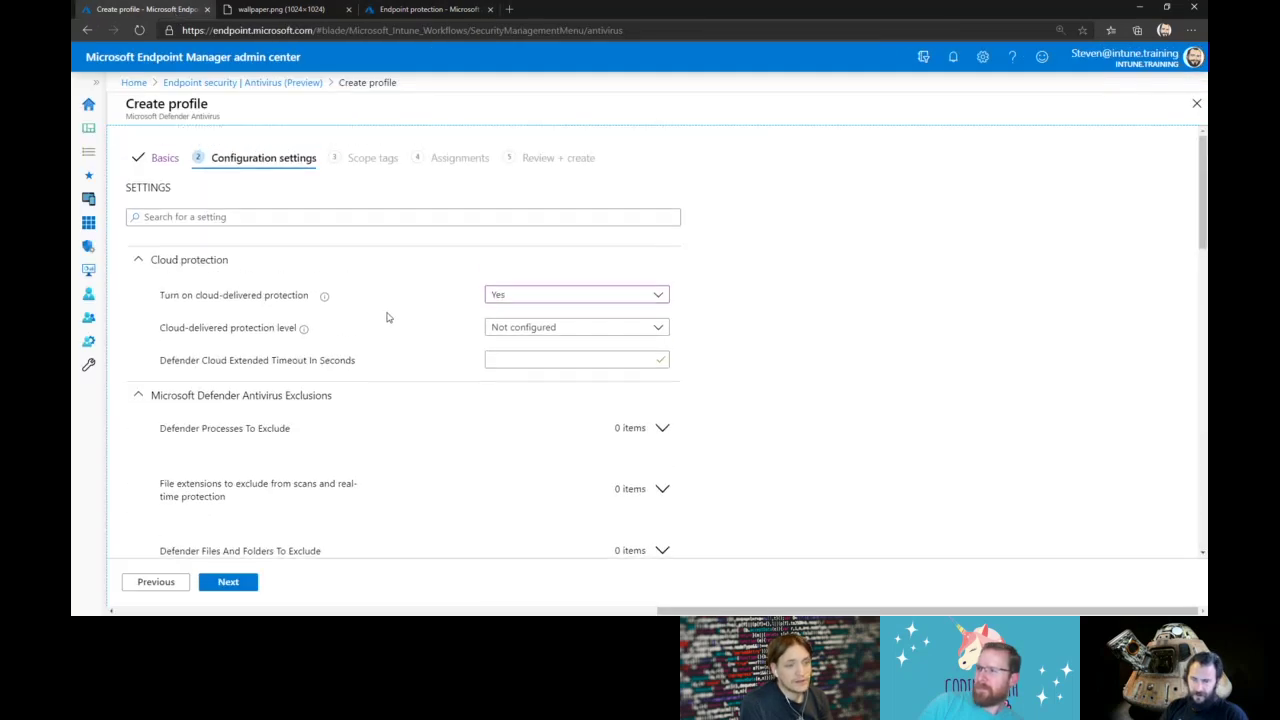
pyautogui.scroll(-1, 388, 317)
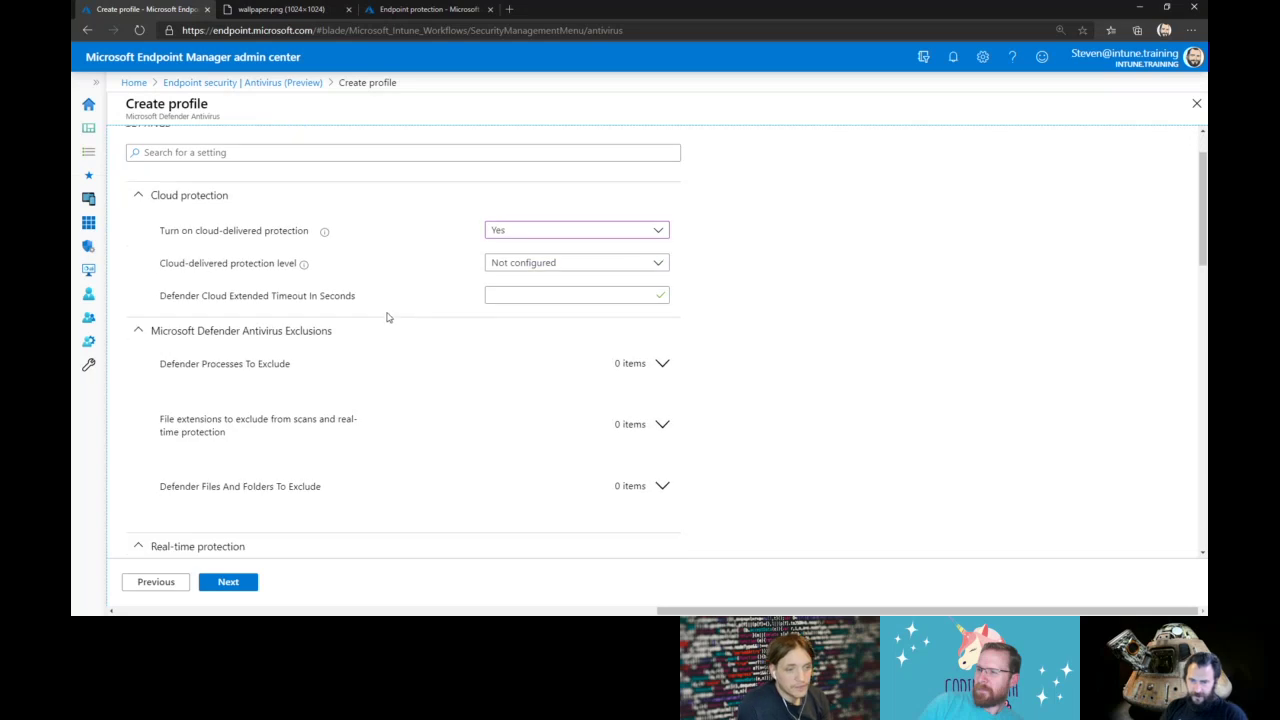
pyautogui.click(228, 582)
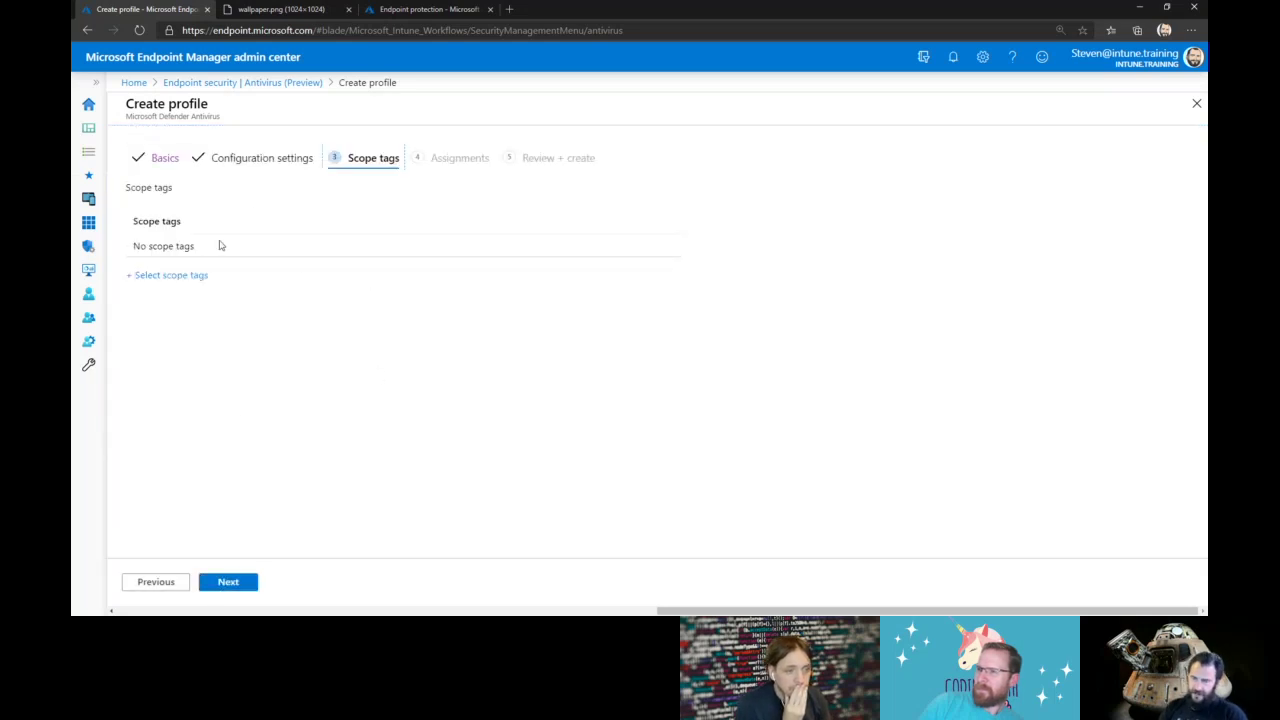
pyautogui.click(228, 582)
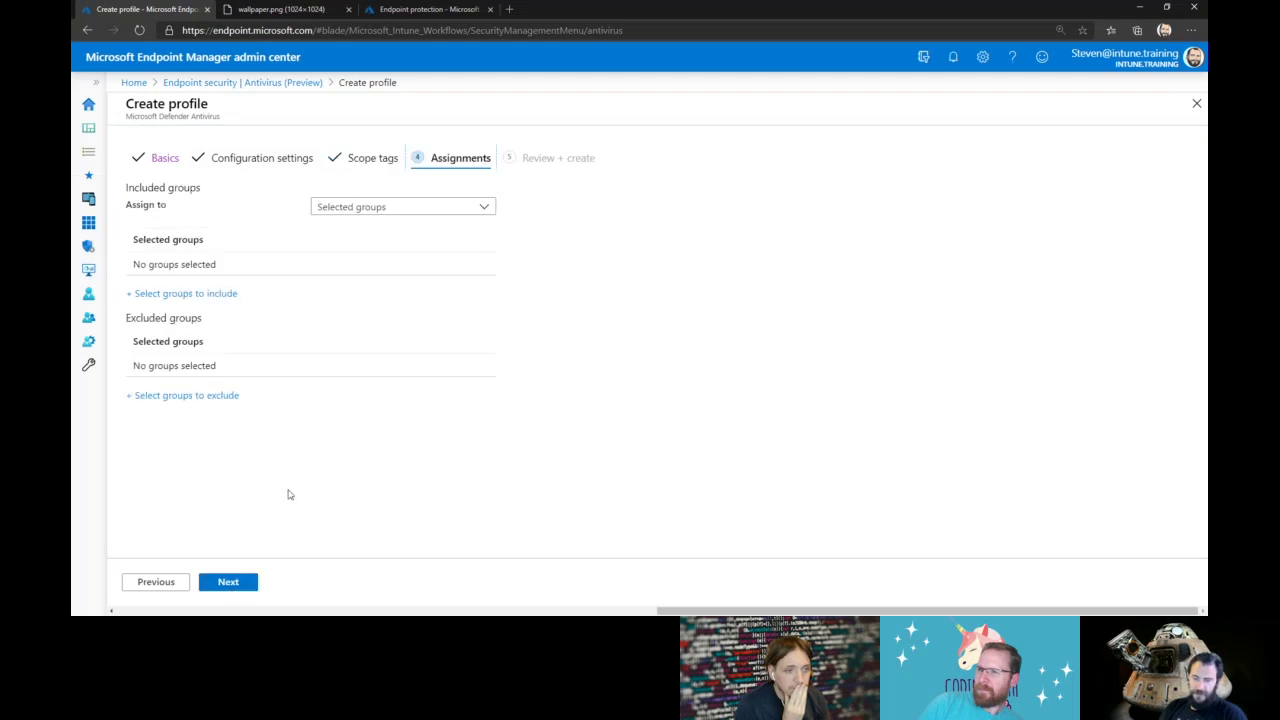
# Assign the antivirus profile to the included group Intune_SurfacePro6 and create the profile
pyautogui.click(150, 294)
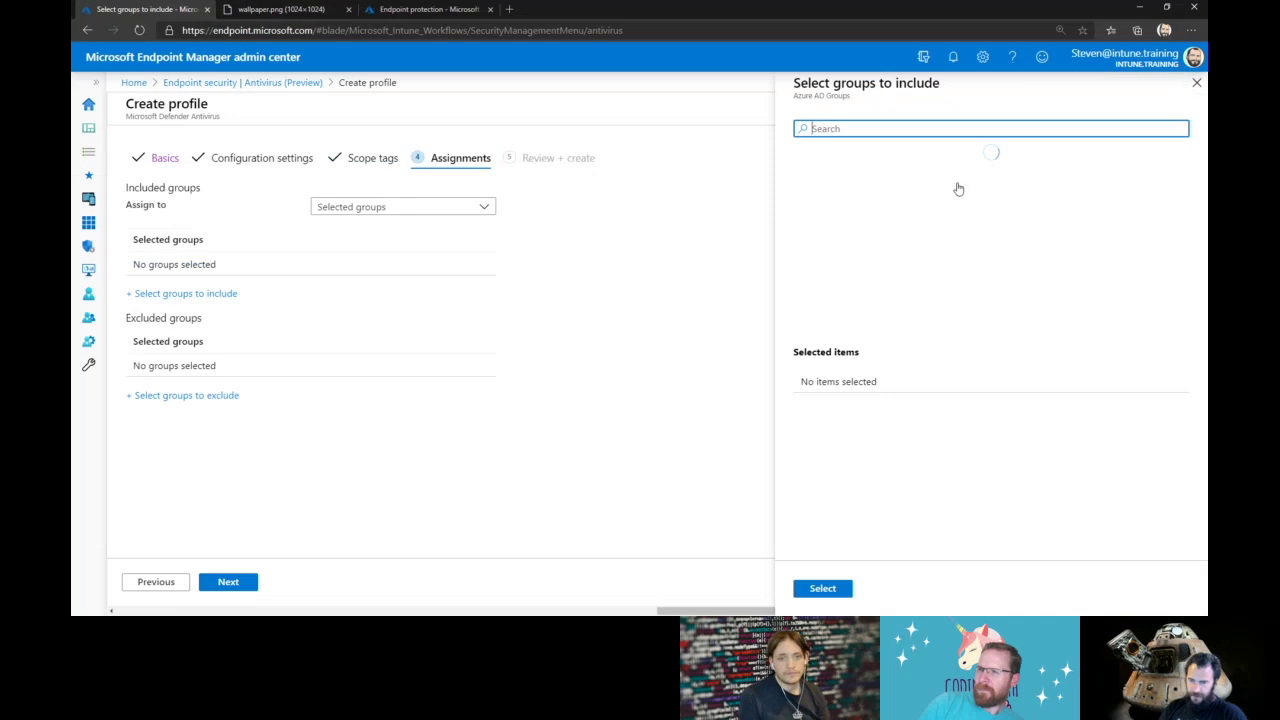
pyautogui.scroll(-3, 1000, 258)
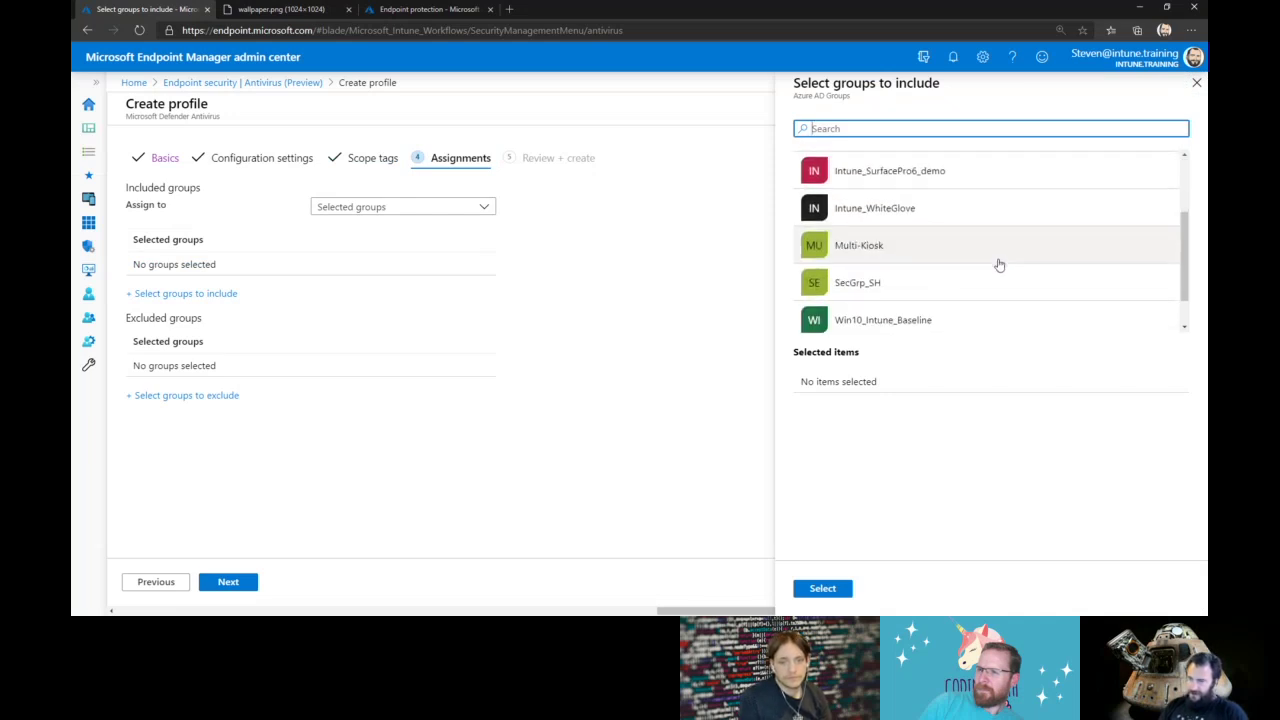
pyautogui.scroll(3, 998, 272)
pyautogui.click(957, 232)
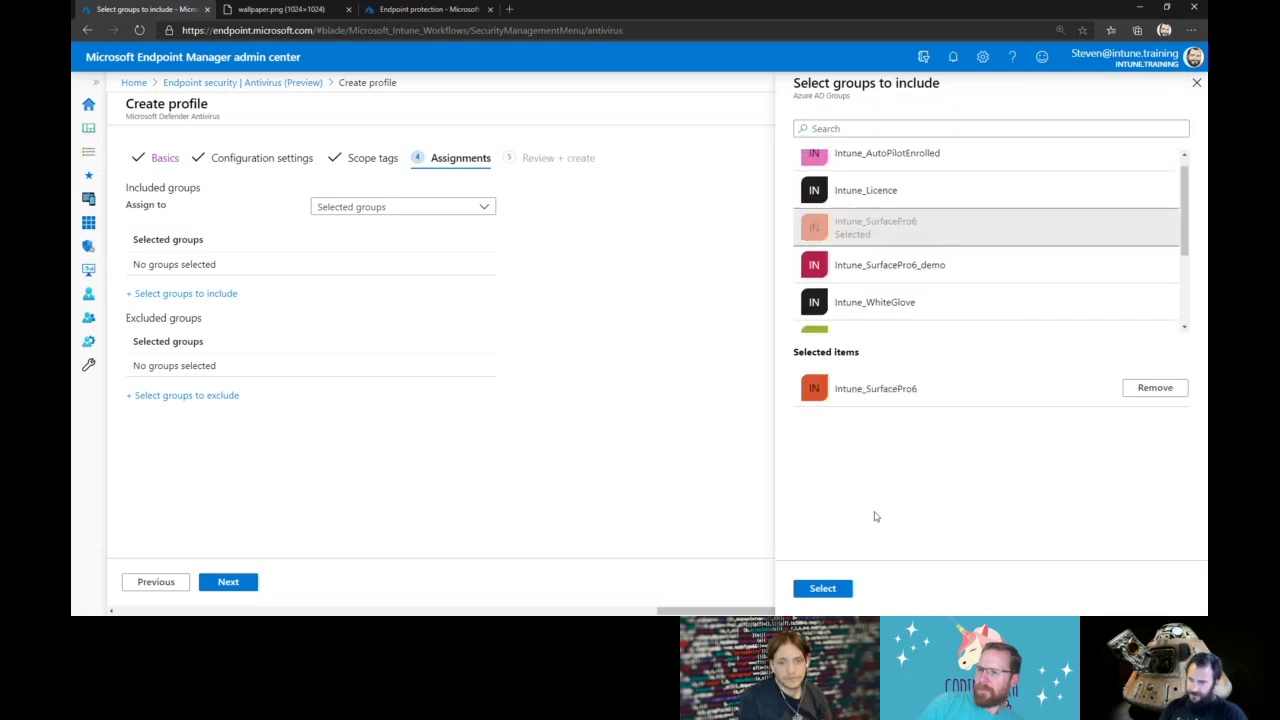
pyautogui.click(835, 587)
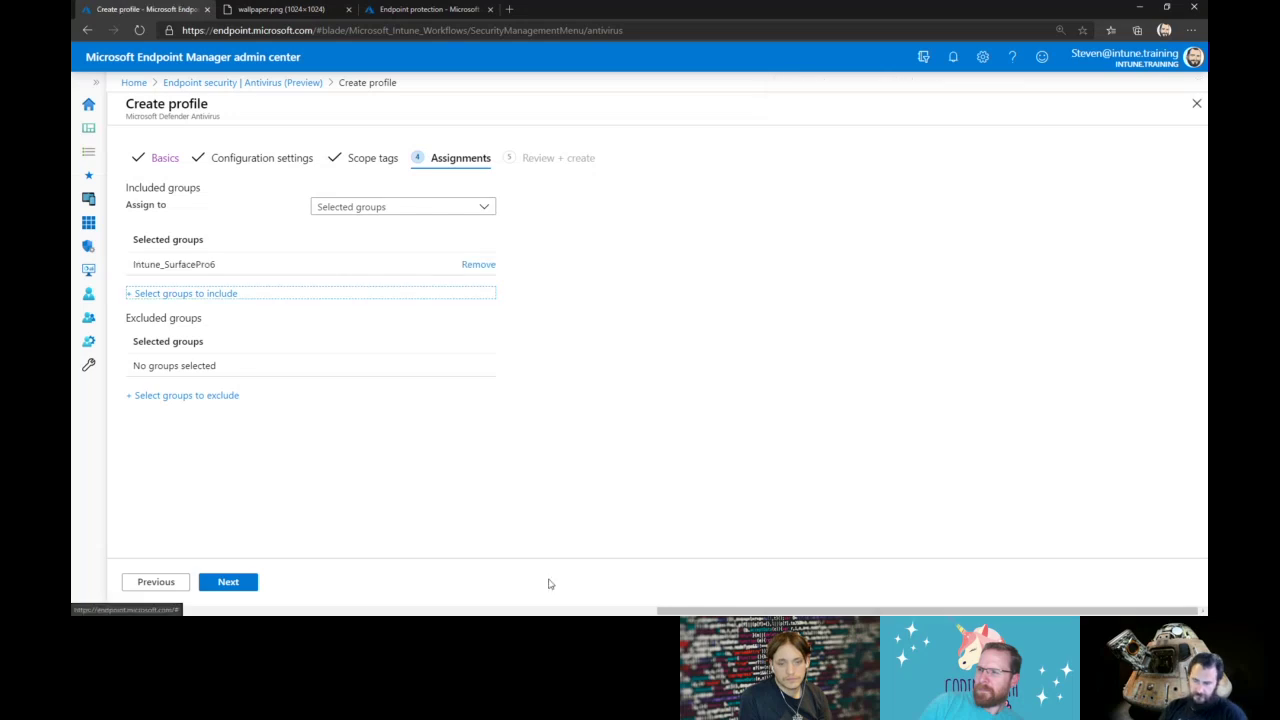
pyautogui.click(236, 584)
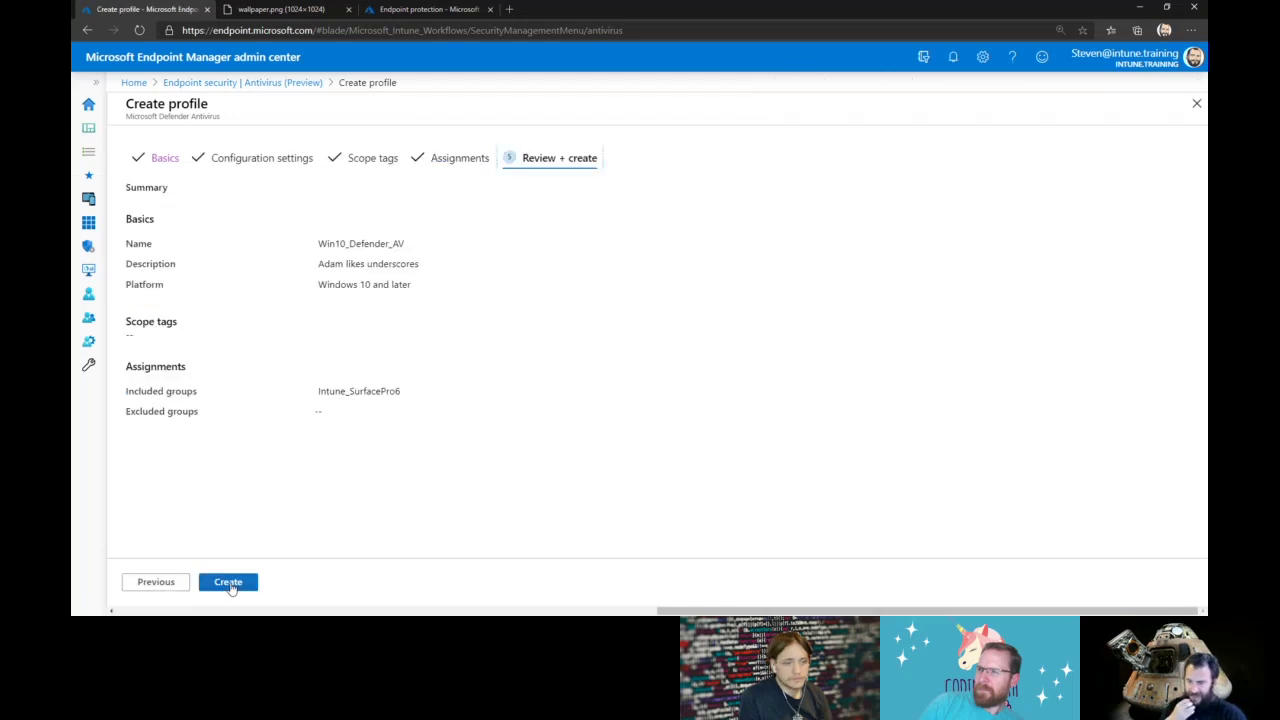
pyautogui.click(229, 584)
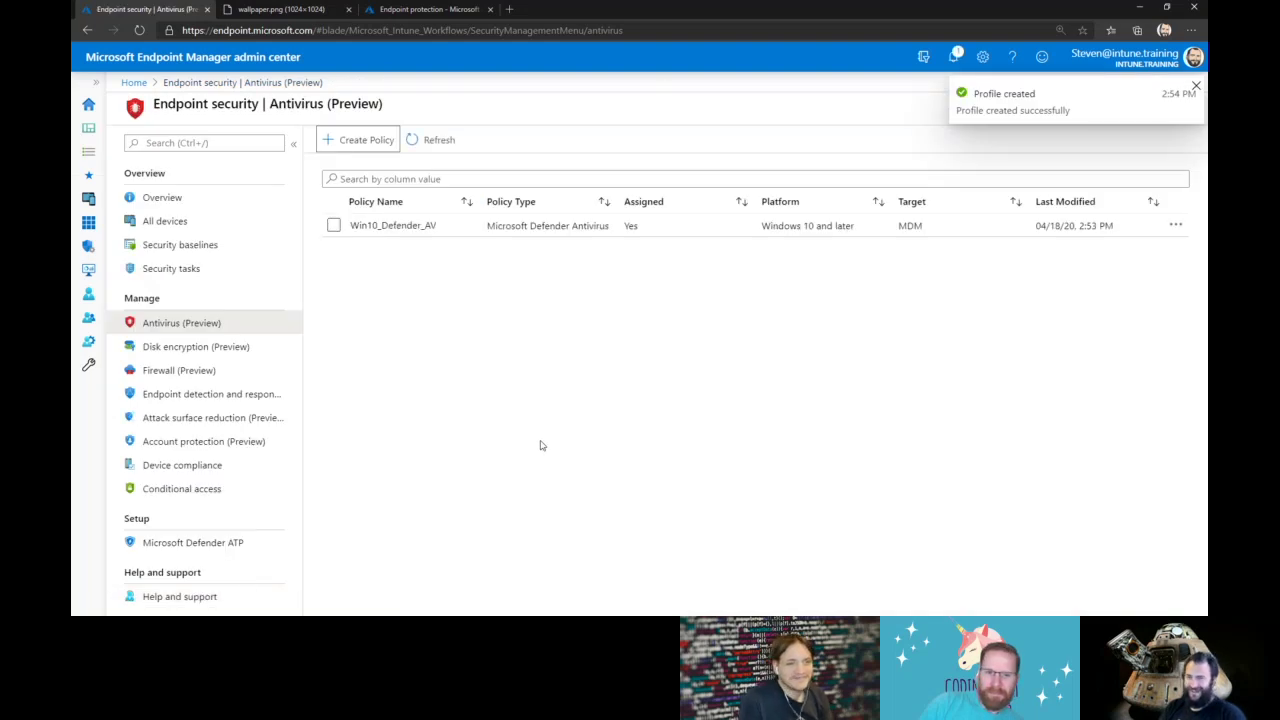
# View the Win10_Defender_AV policy's overview, and look for the policy in the refreshed device configuration profiles list of the Azure portal
pyautogui.click(403, 233)
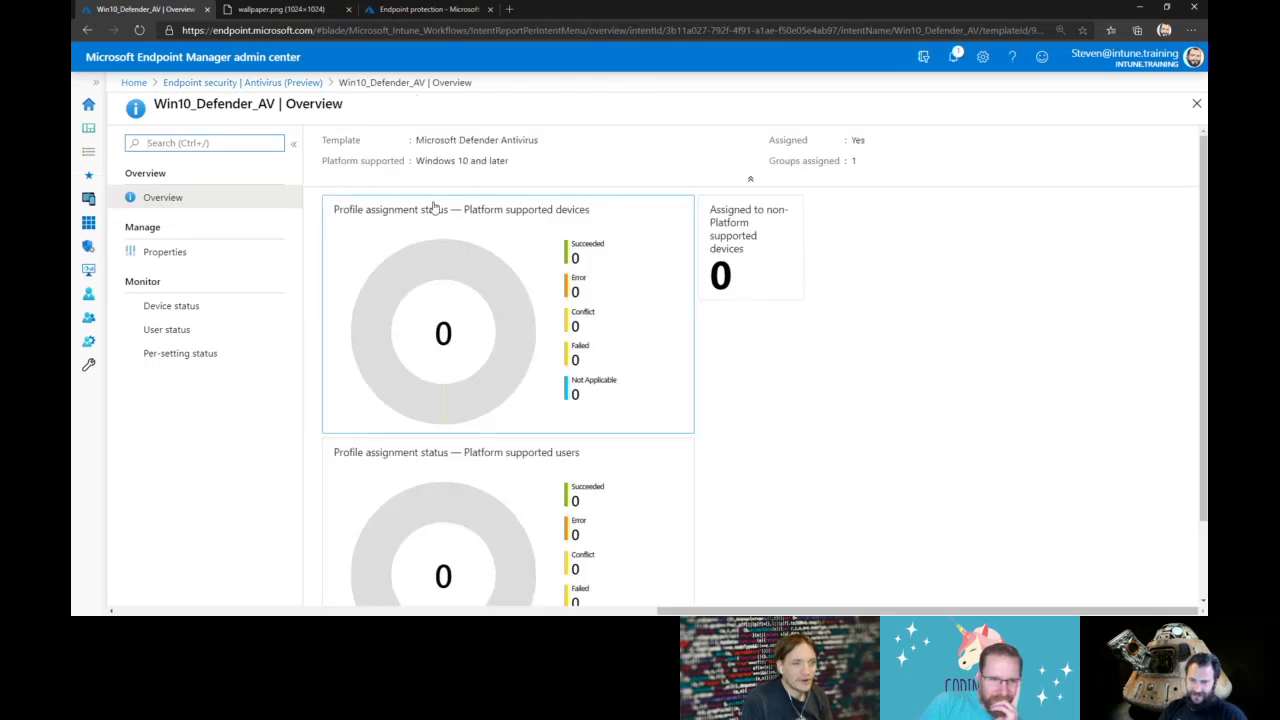
pyautogui.click(279, 83)
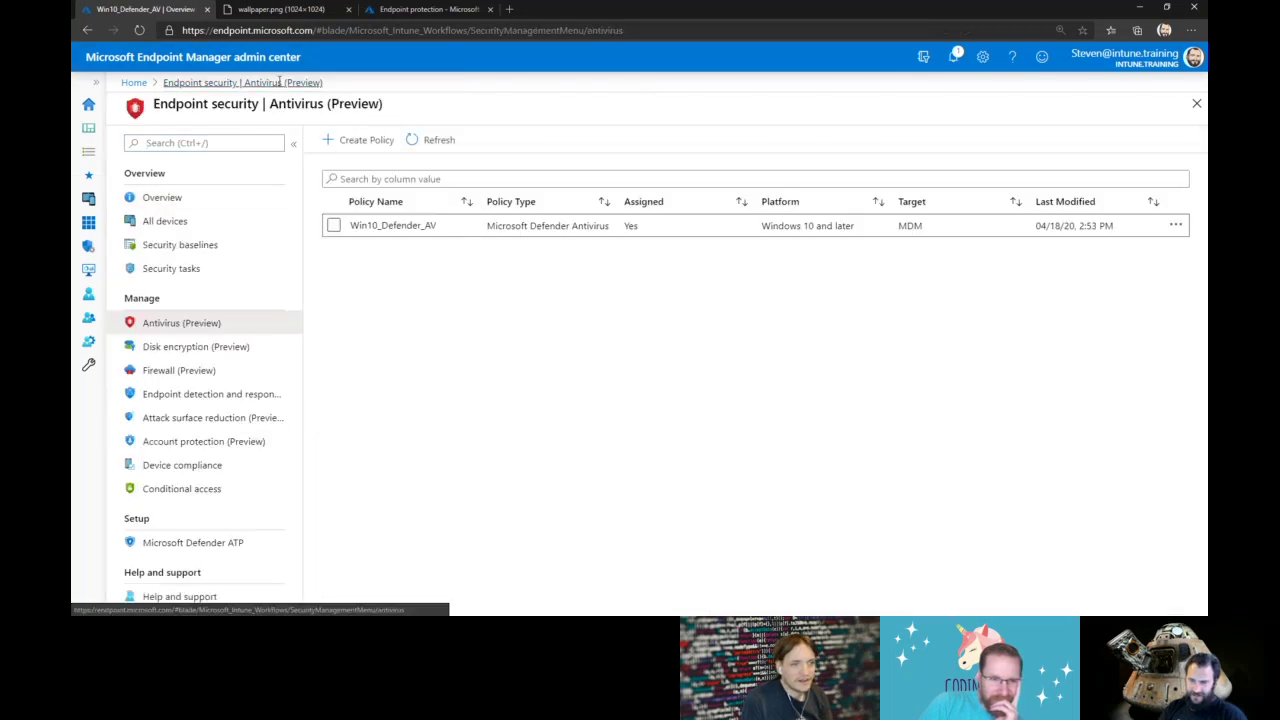
pyautogui.click(432, 12)
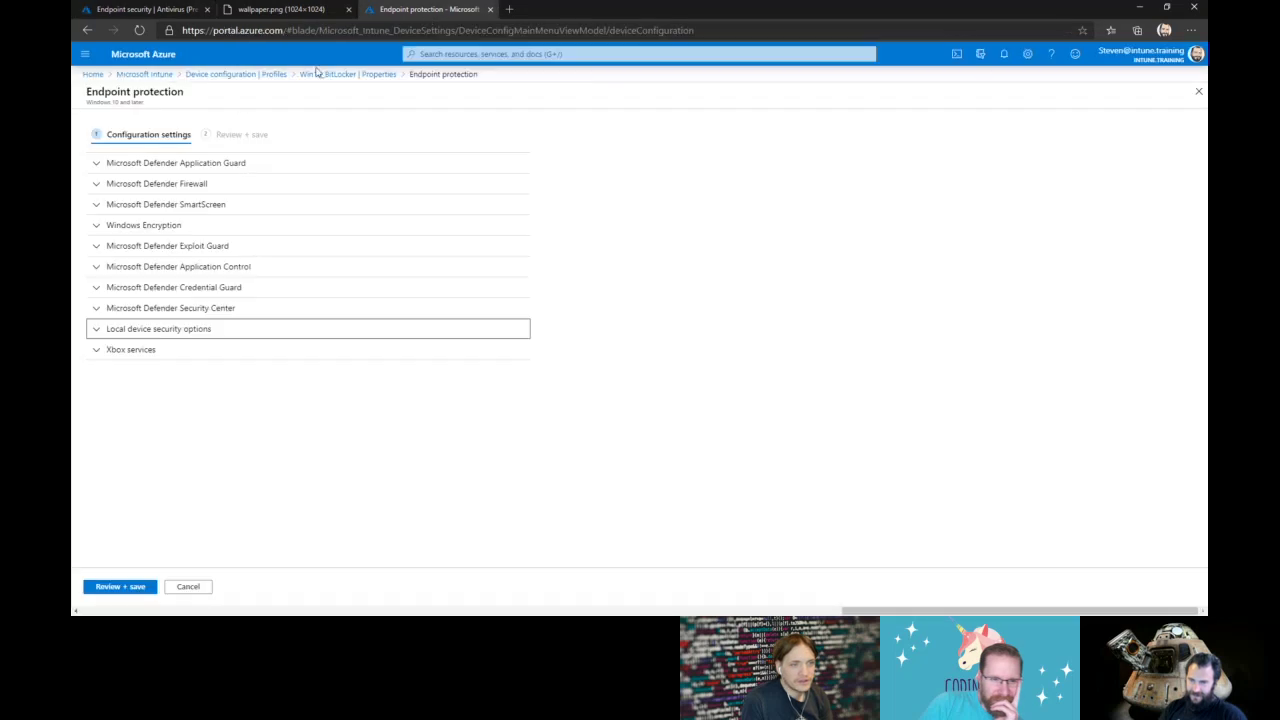
pyautogui.click(236, 74)
pyautogui.click(394, 120)
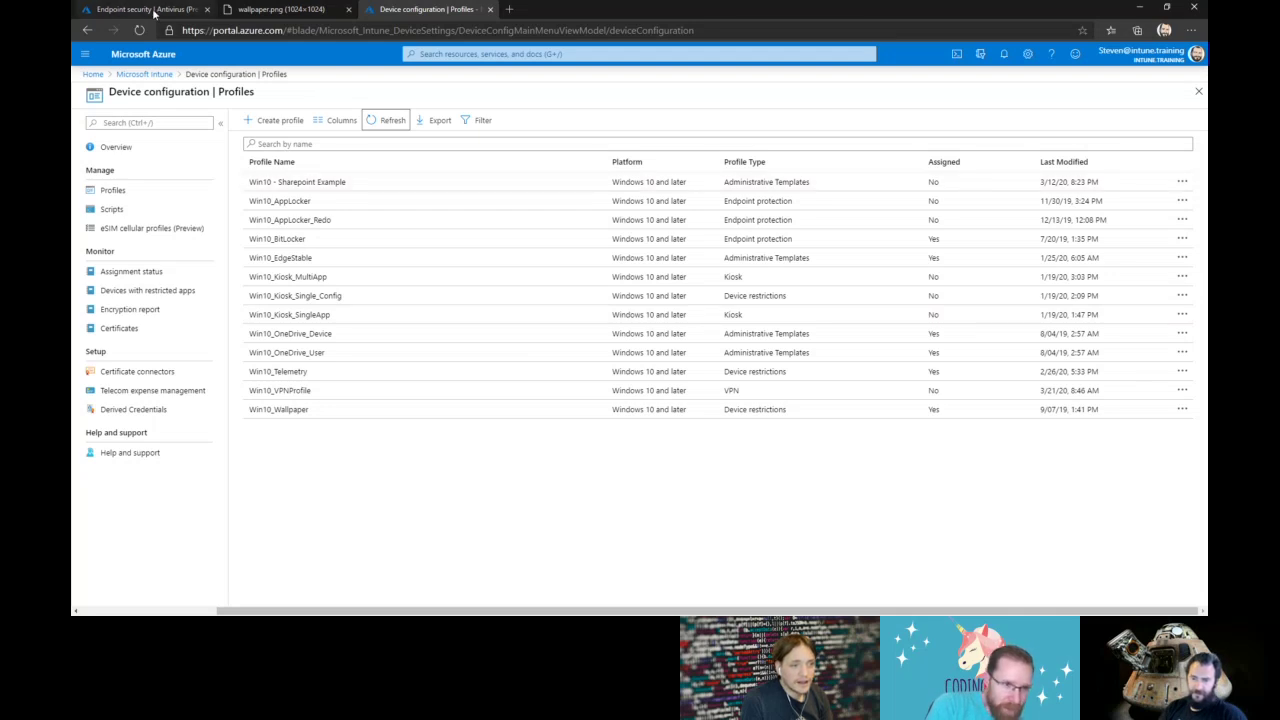
# Look through Intune's Device security baselines and security tasks in the Azure portal, and return to the device configuration profiles list
pyautogui.click(147, 75)
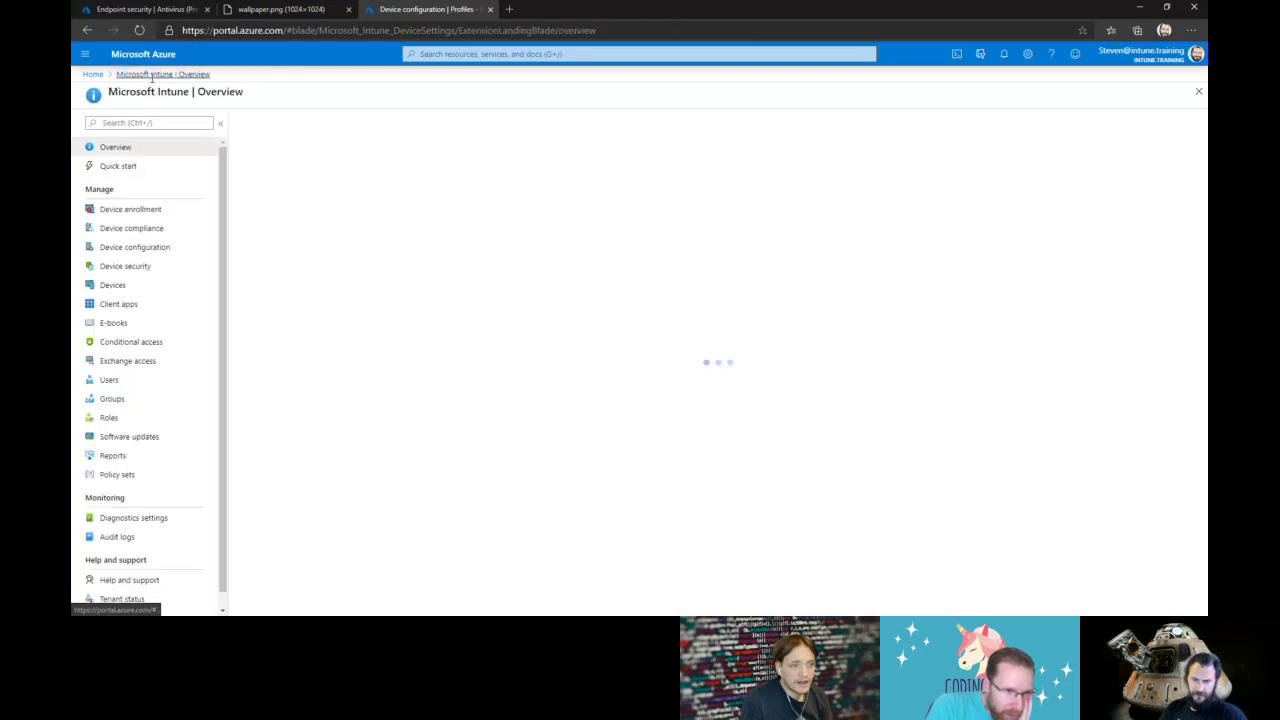
pyautogui.click(139, 266)
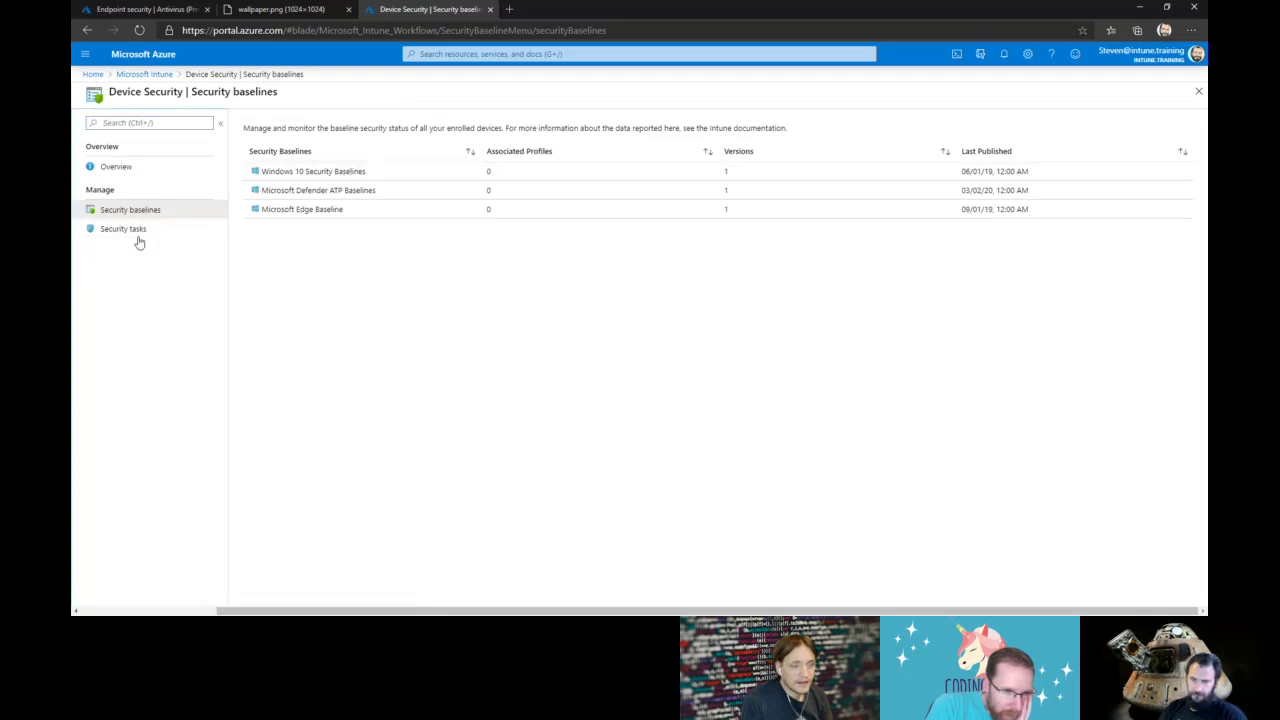
pyautogui.click(138, 236)
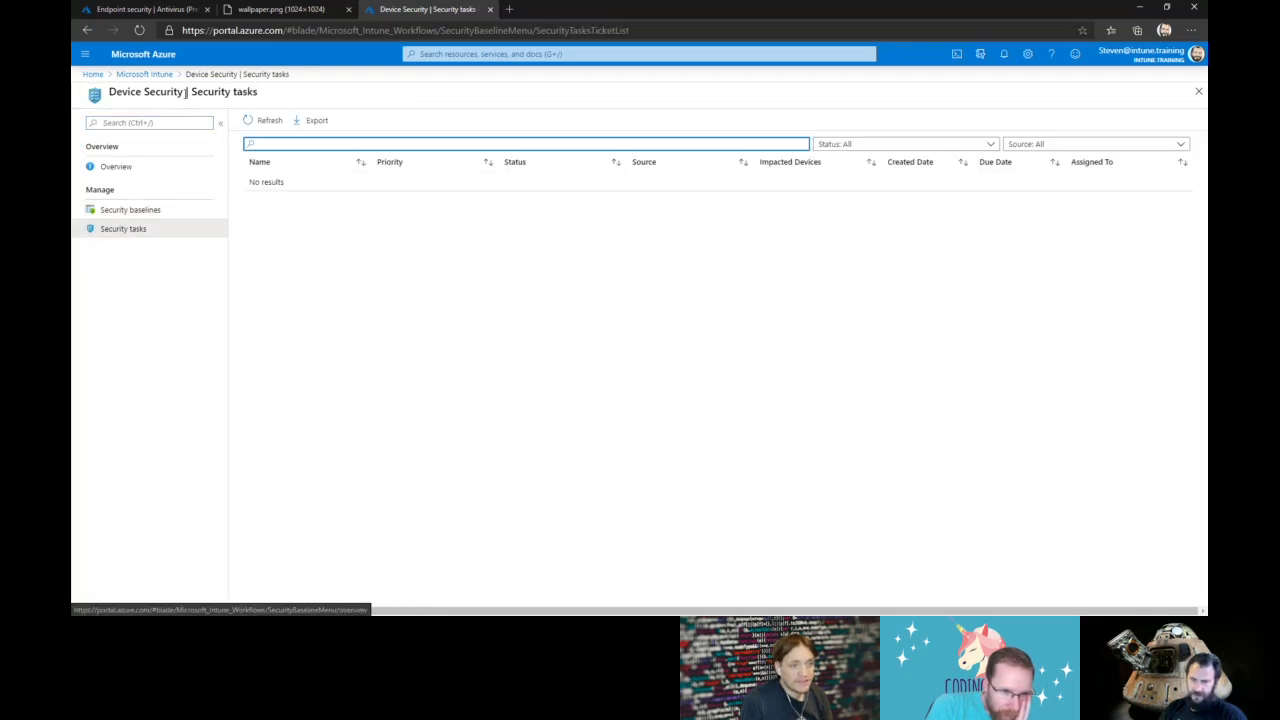
pyautogui.click(146, 75)
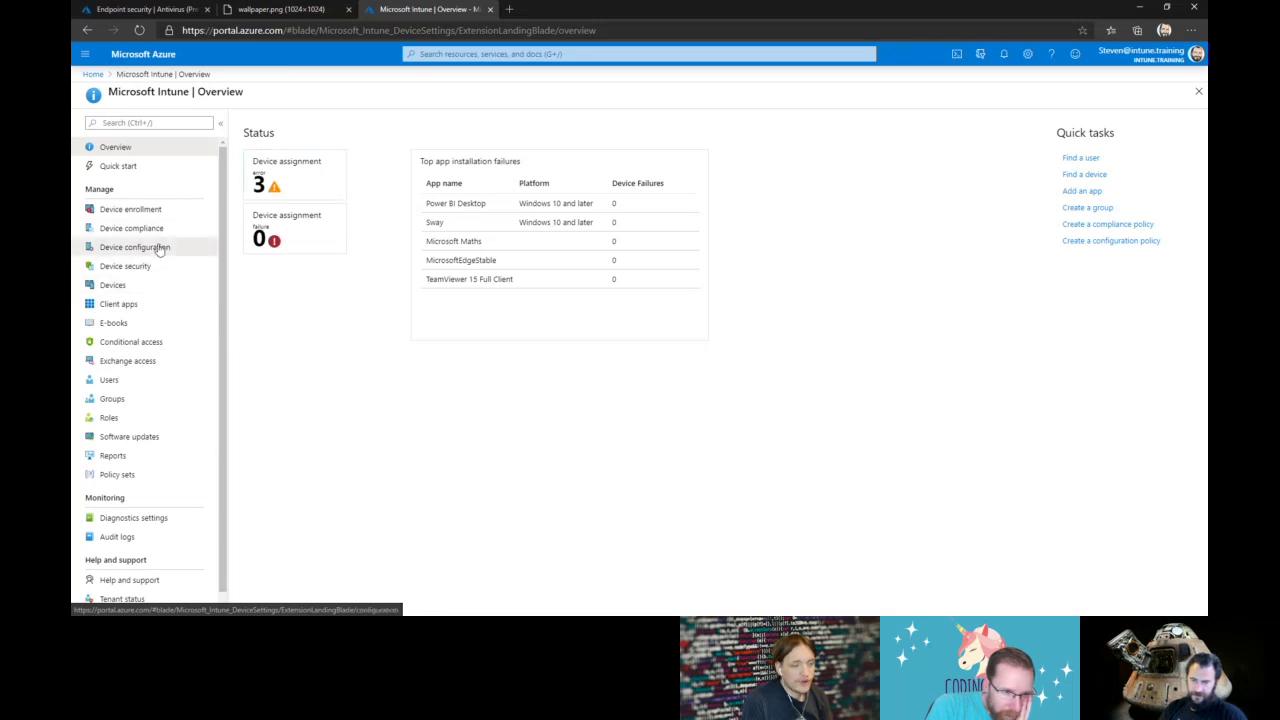
pyautogui.click(159, 248)
pyautogui.click(143, 195)
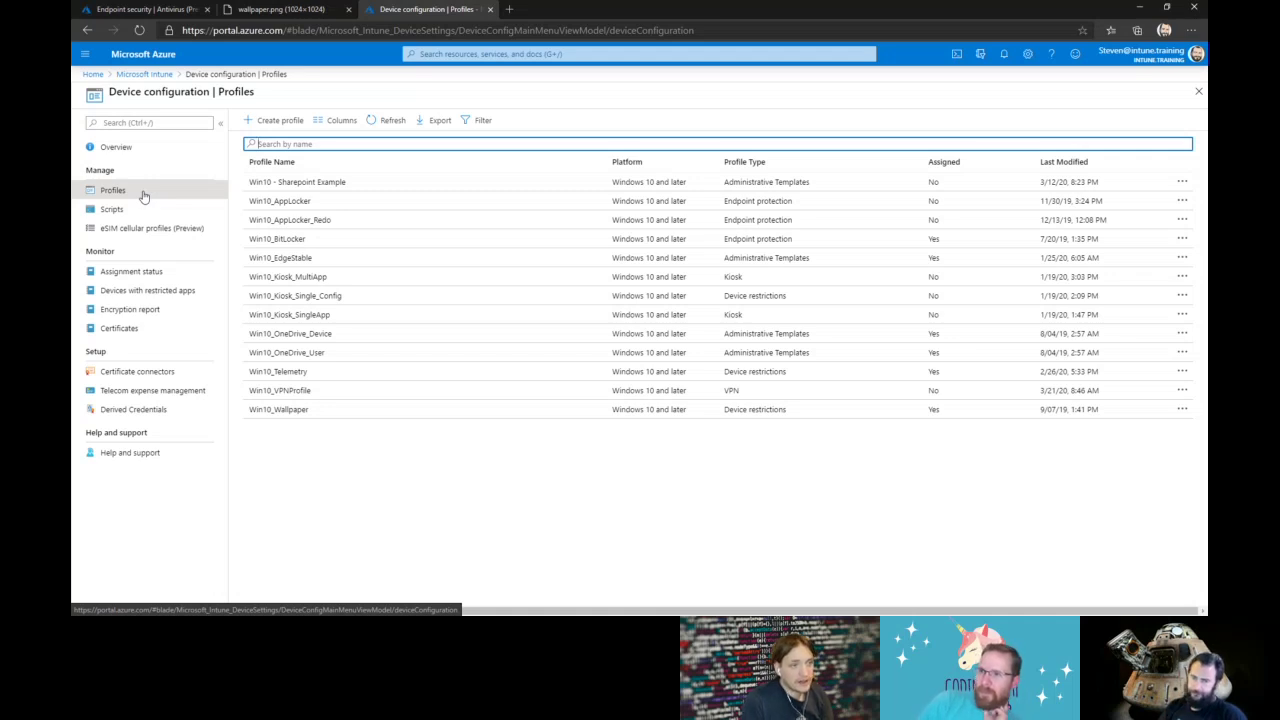
# Switch to Endpoint Manager, review the properties and setting categories of the Win10_Defender_AV policy, and return to the Antivirus policy list
pyautogui.click(168, 9)
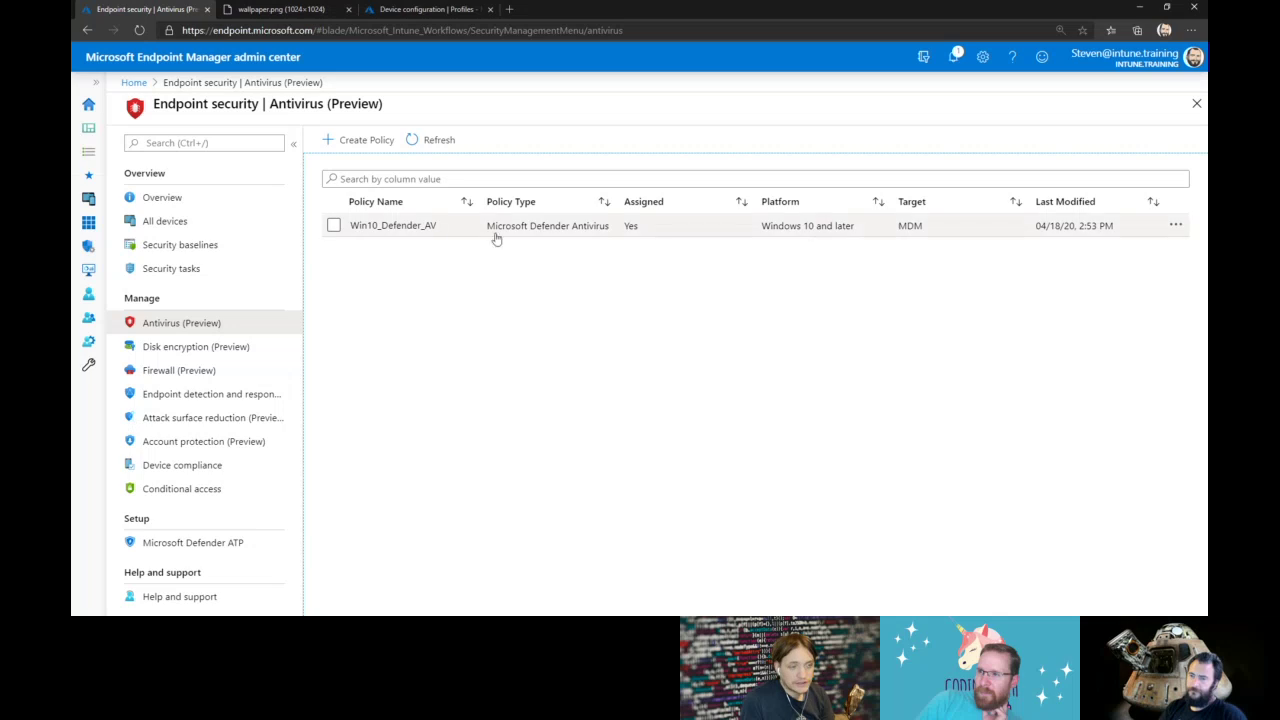
pyautogui.click(425, 228)
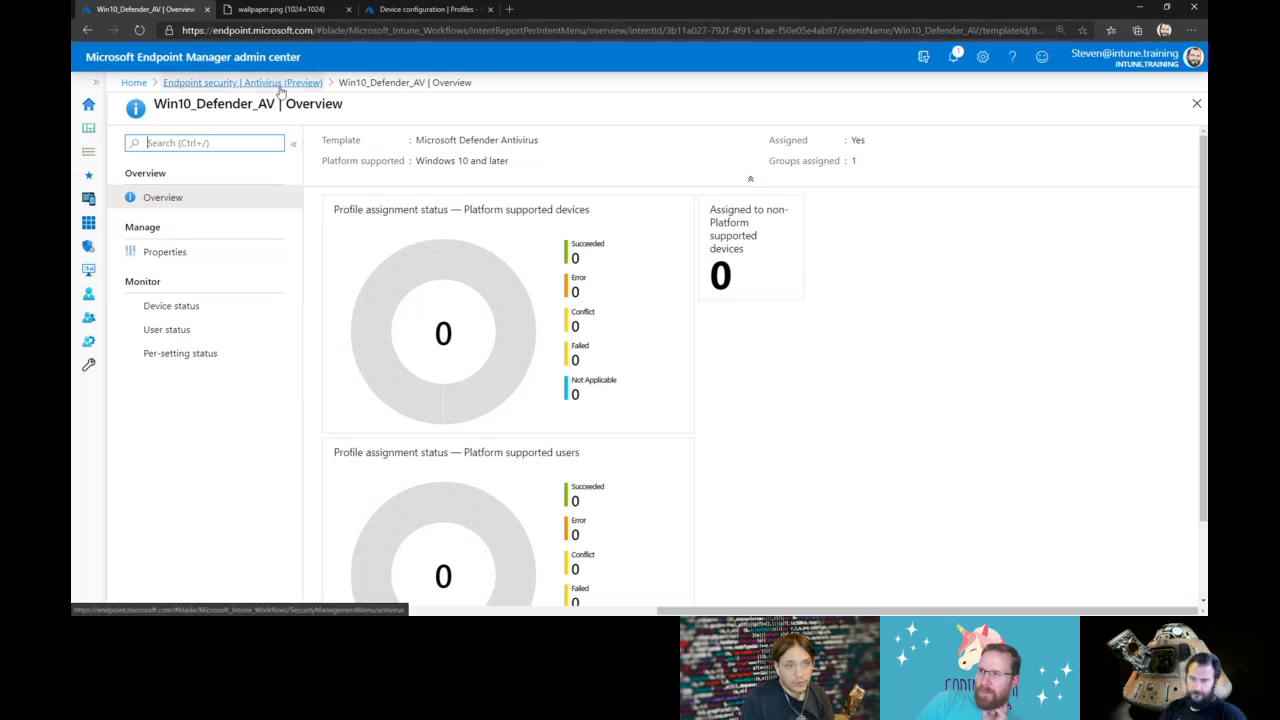
pyautogui.click(203, 256)
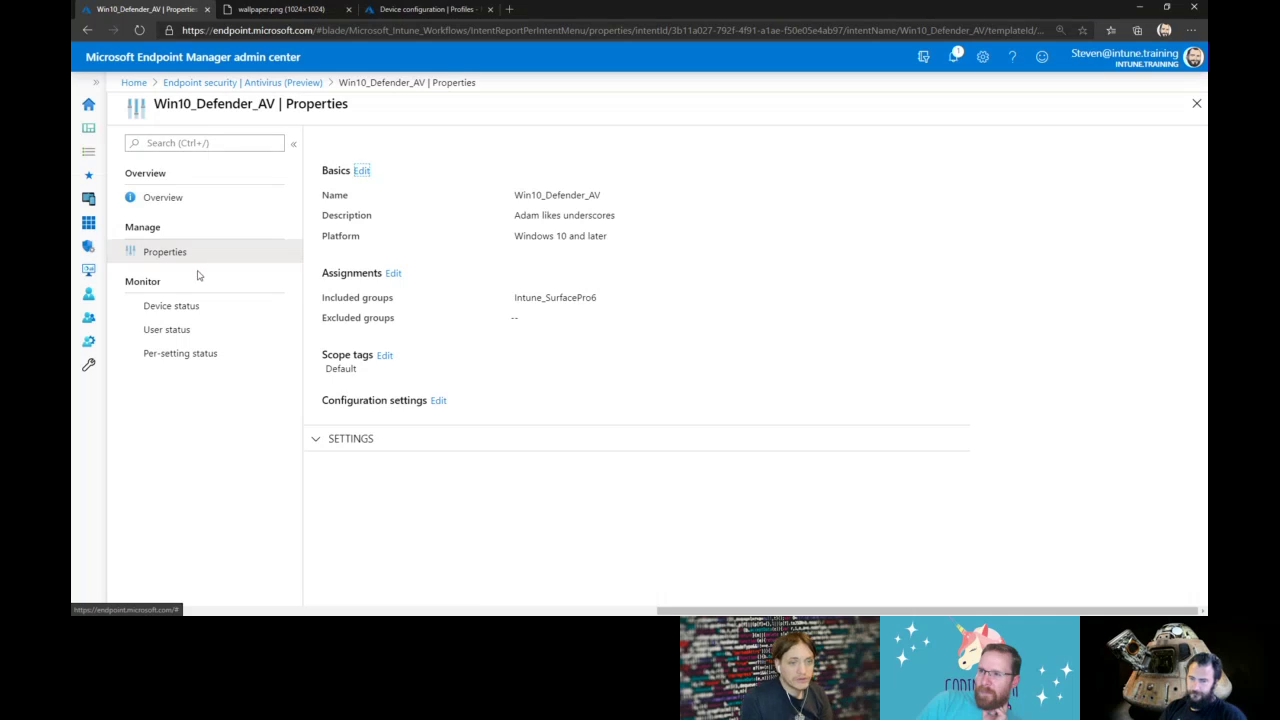
pyautogui.click(315, 441)
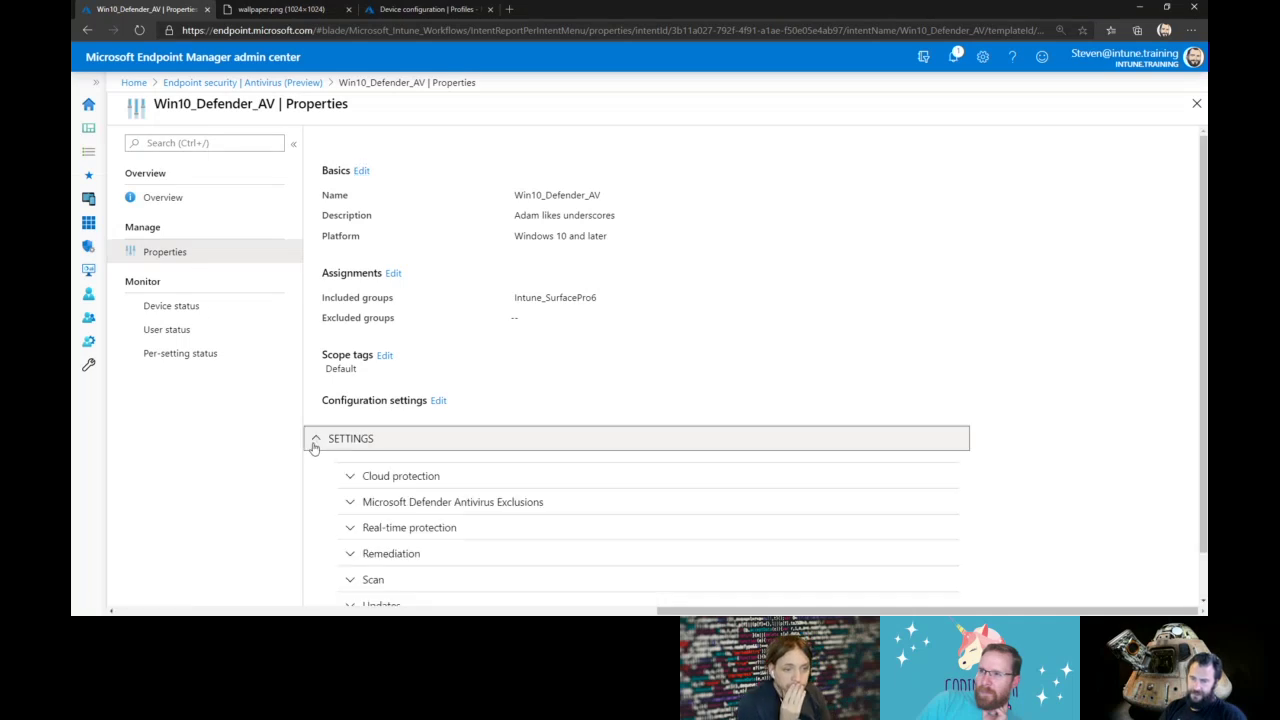
pyautogui.scroll(-1, 316, 441)
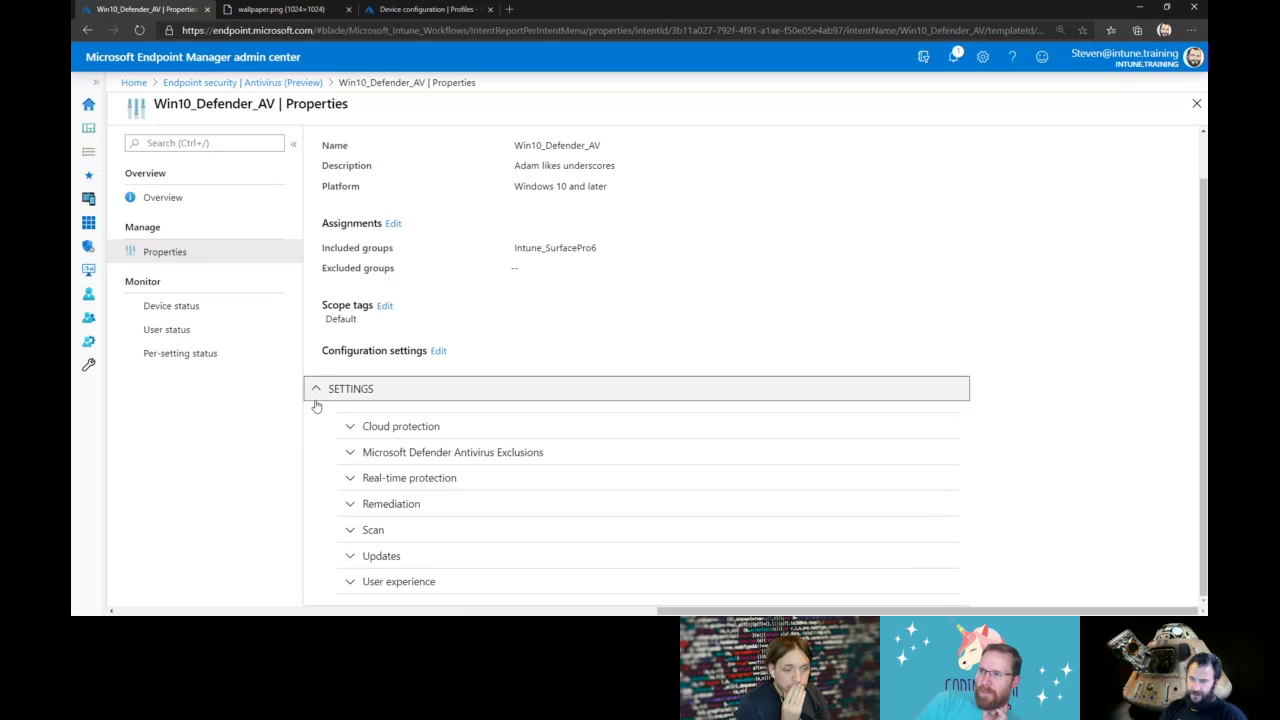
pyautogui.click(312, 398)
pyautogui.click(268, 84)
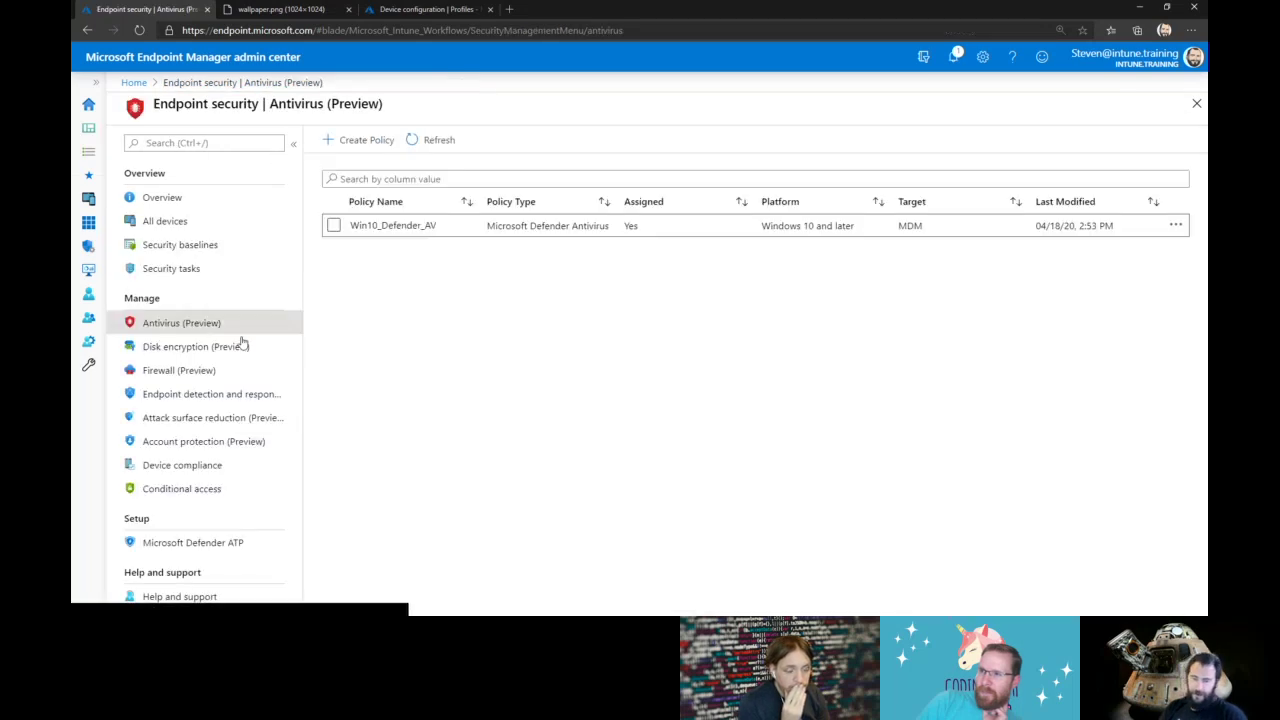
# Start a new disk encryption policy for the Windows 10 and later platform with the BitLocker profile
pyautogui.click(213, 358)
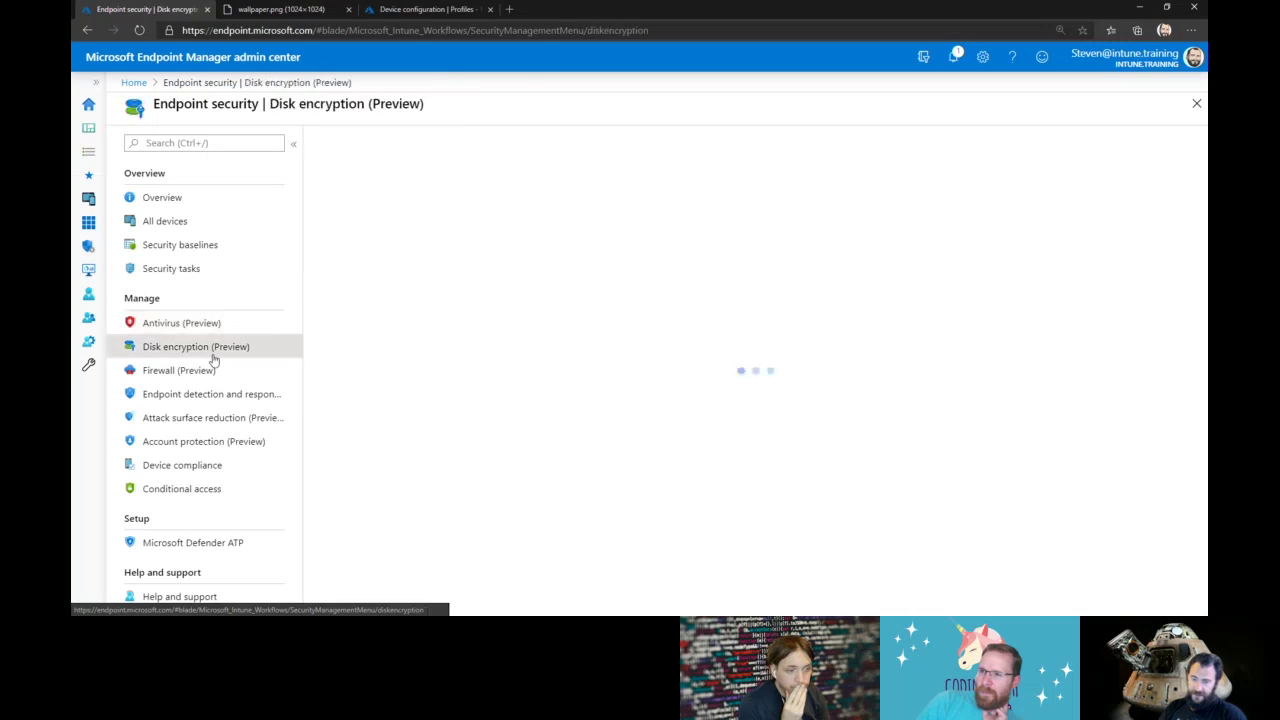
pyautogui.click(366, 141)
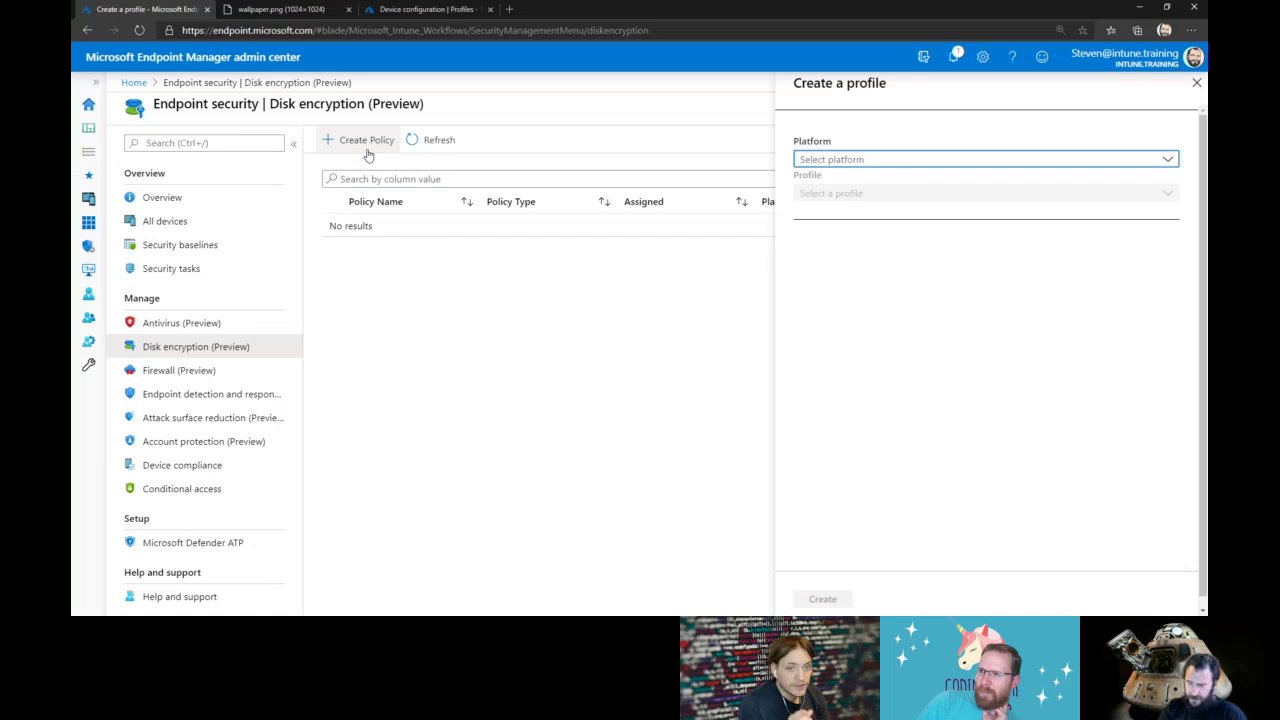
pyautogui.press('Down')
pyautogui.press('Down')
pyautogui.press('Return')
pyautogui.click(848, 196)
pyautogui.click(858, 215)
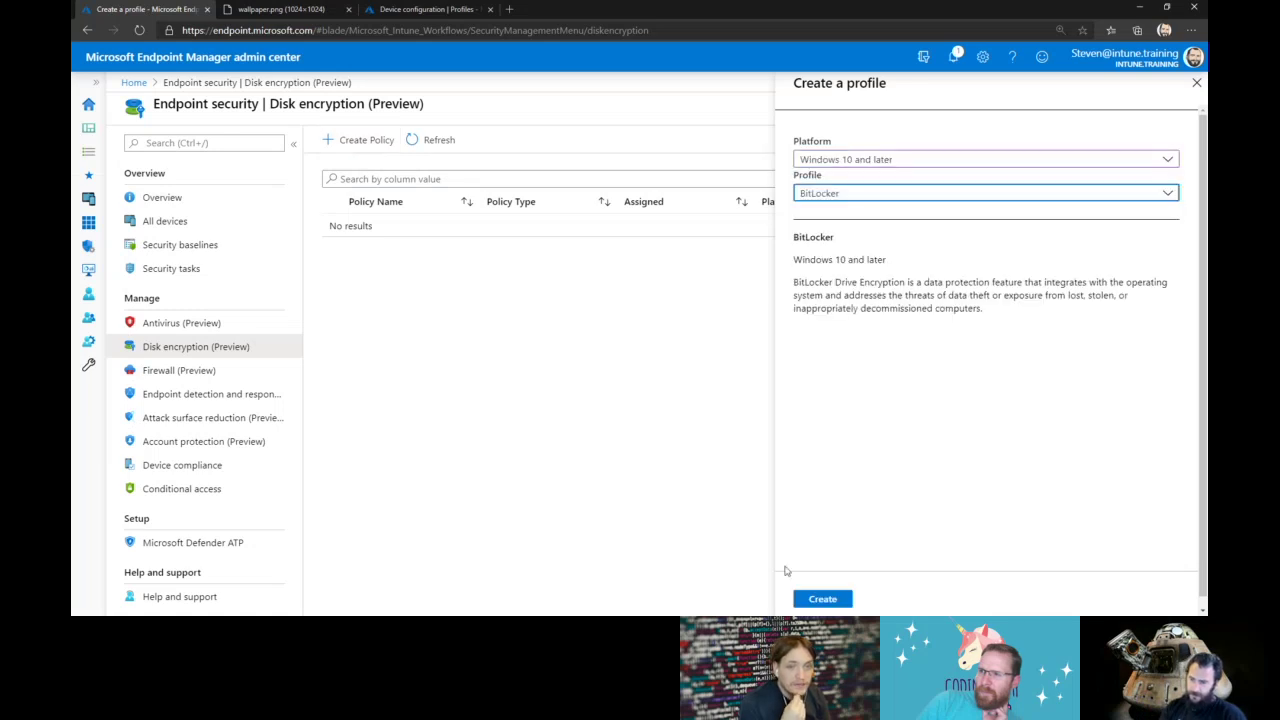
pyautogui.click(823, 599)
# Name the BitLocker profile Win10_BitLocker and continue to its configuration settings
pyautogui.click(447, 186)
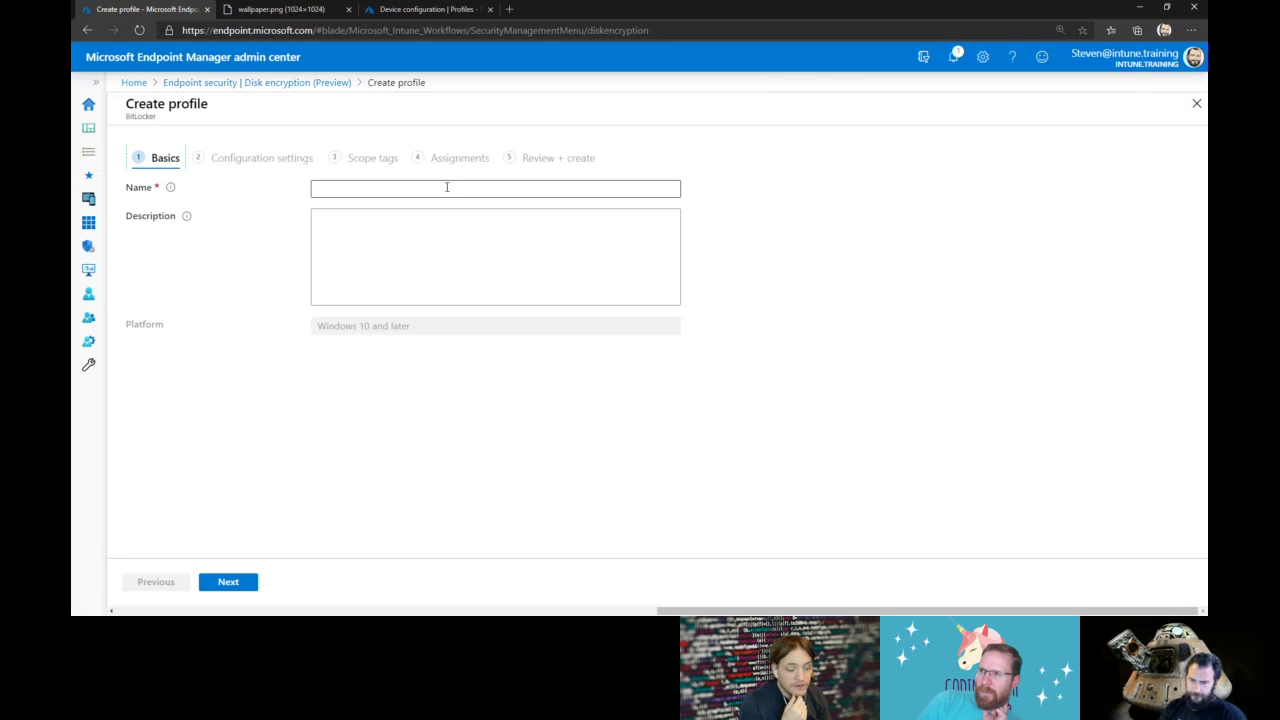
pyautogui.write('Win10_BitLocker')
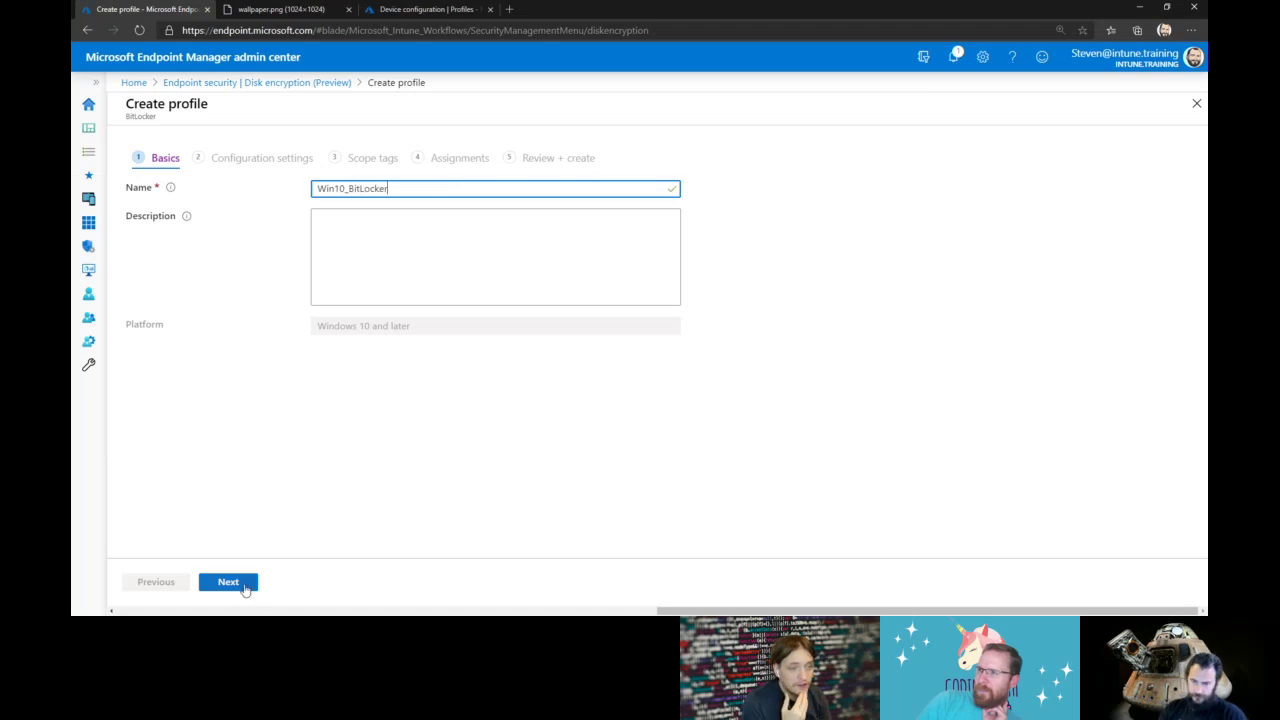
pyautogui.click(230, 583)
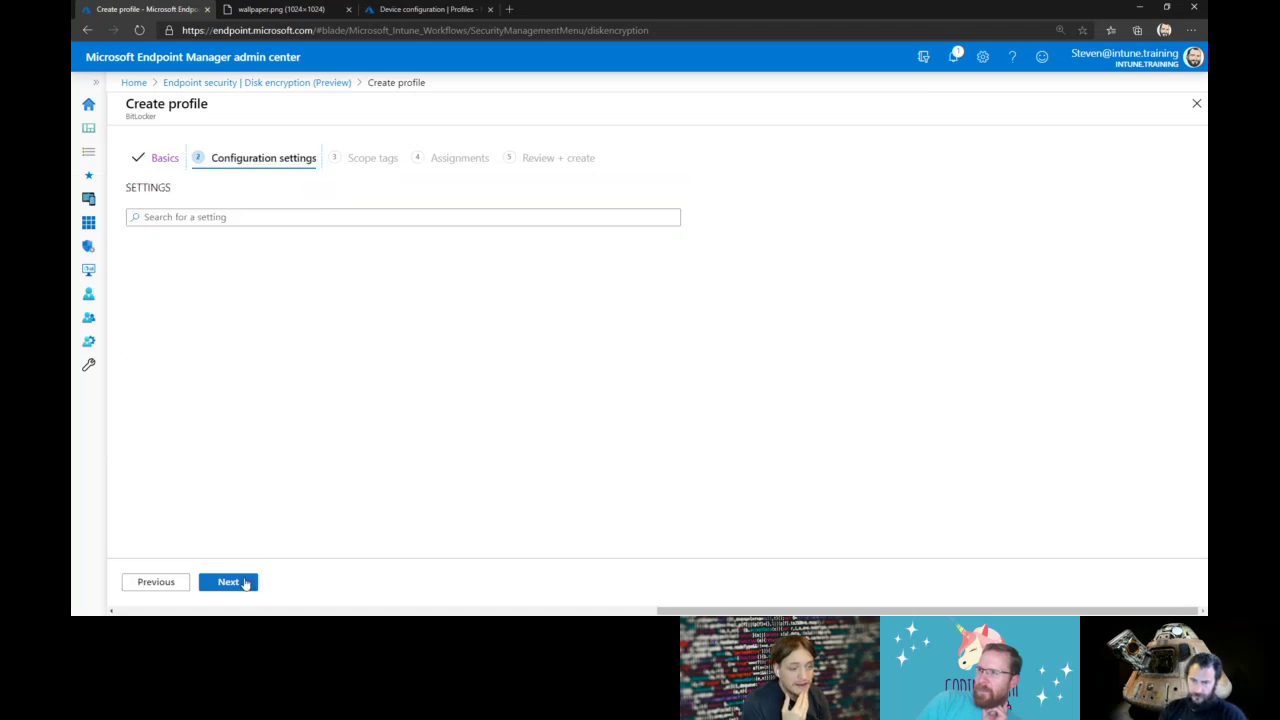
# Set all four BitLocker base setting toggles to Yes and enable client-driven recovery password for Azure AD and Hybrid-joined devices
pyautogui.click(522, 298)
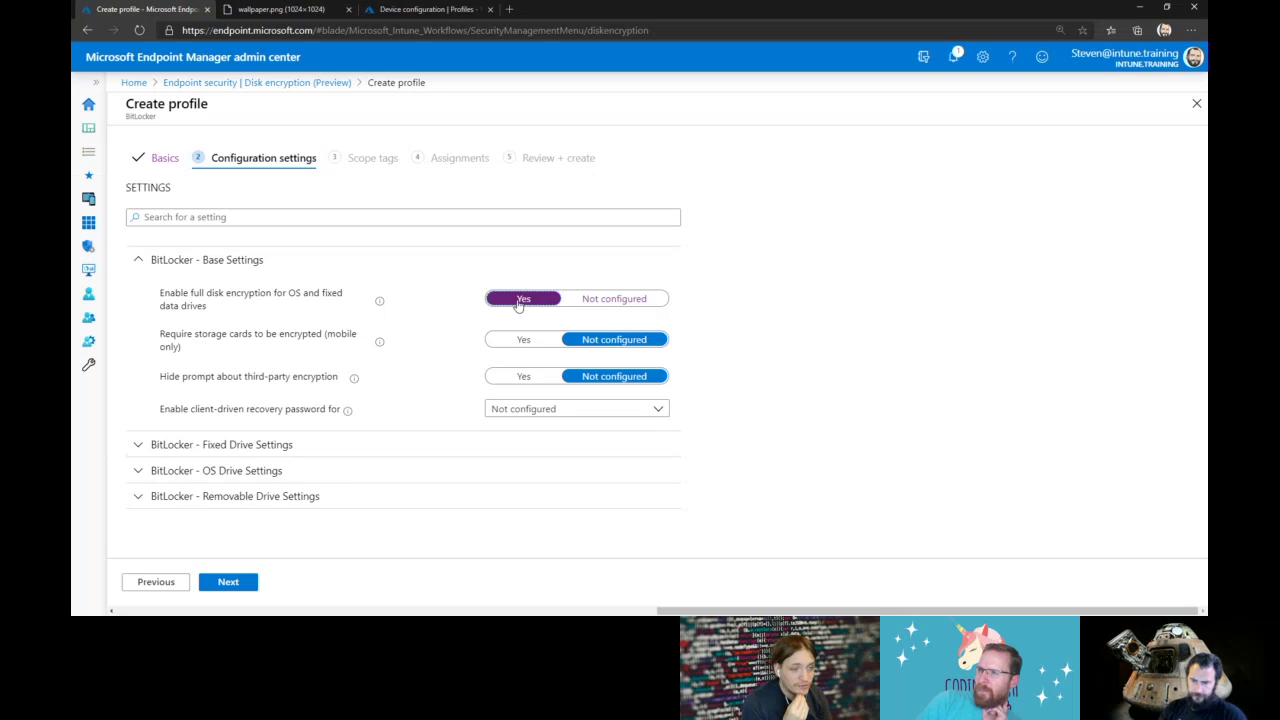
pyautogui.click(522, 339)
pyautogui.click(522, 376)
pyautogui.click(523, 413)
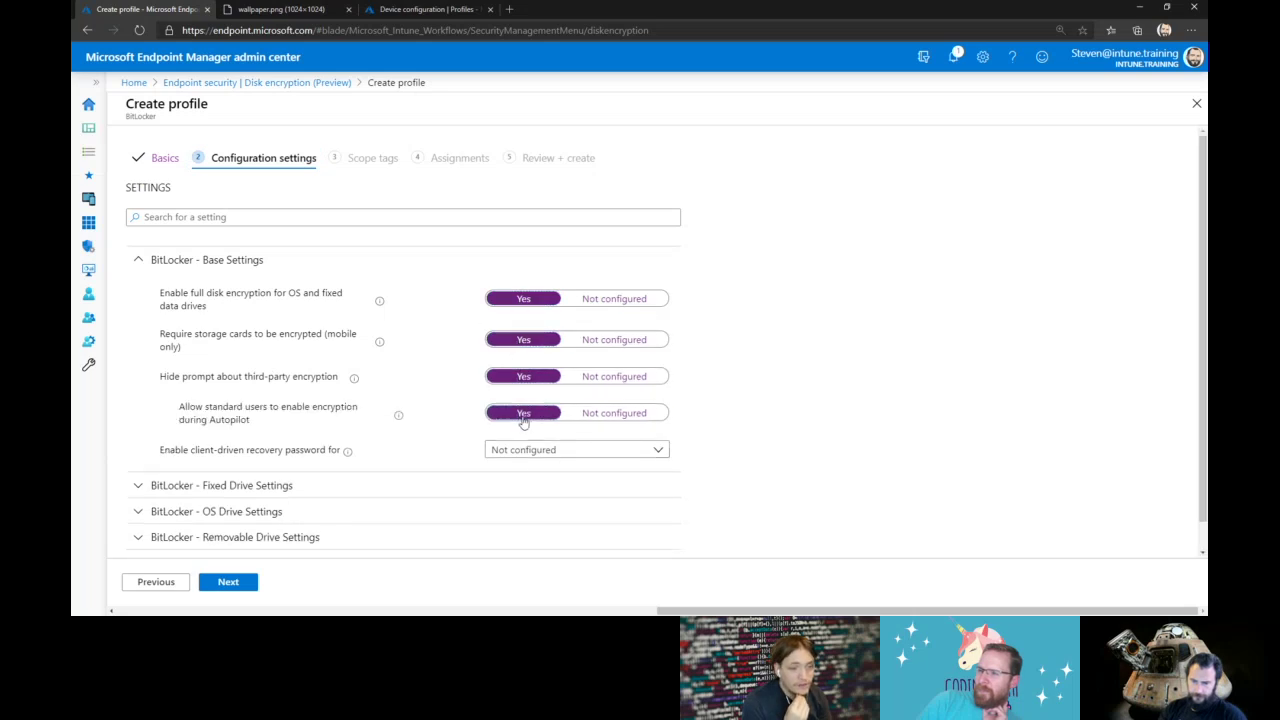
pyautogui.click(541, 453)
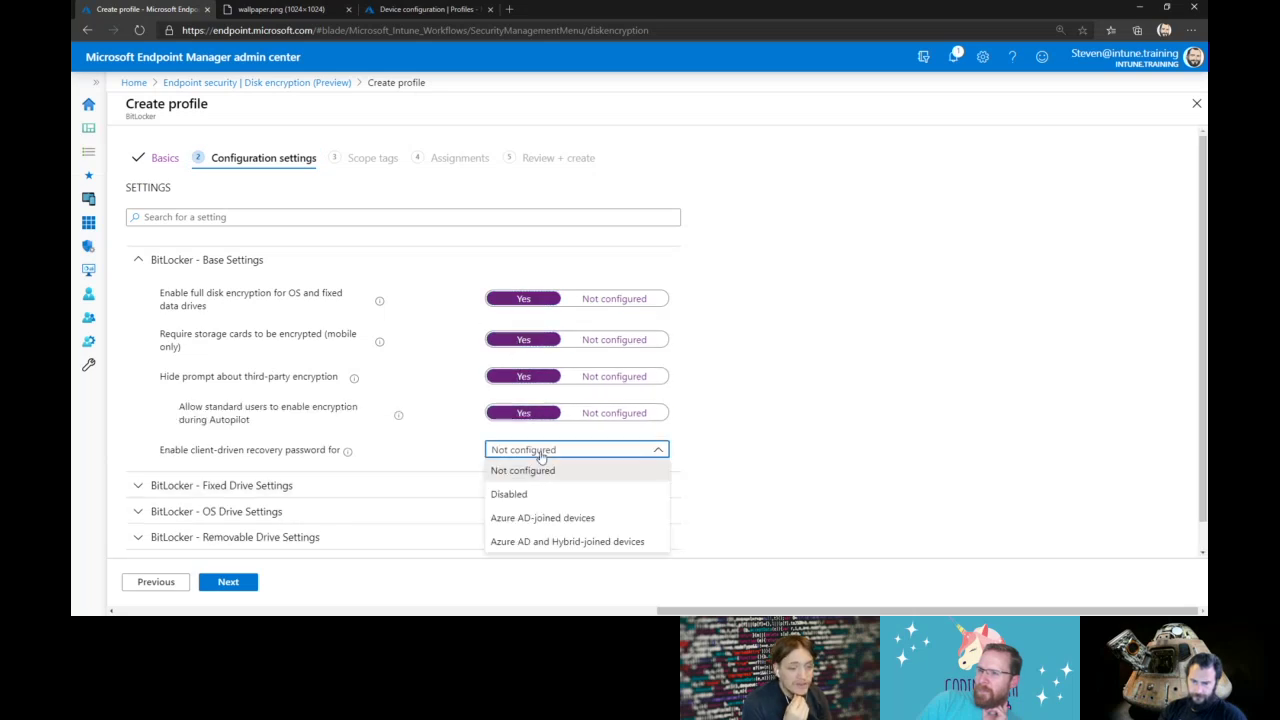
pyautogui.click(572, 541)
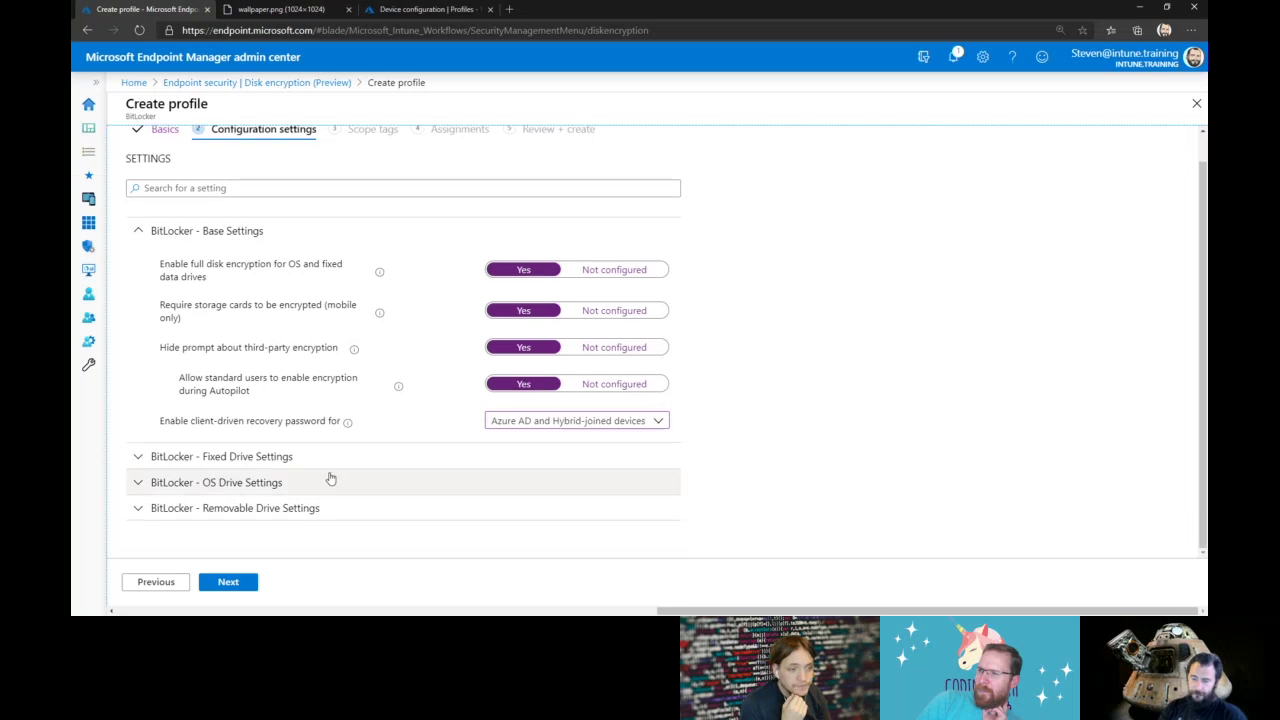
# Examine the BitLocker fixed drive, OS drive and removable drive setting categories
pyautogui.click(331, 482)
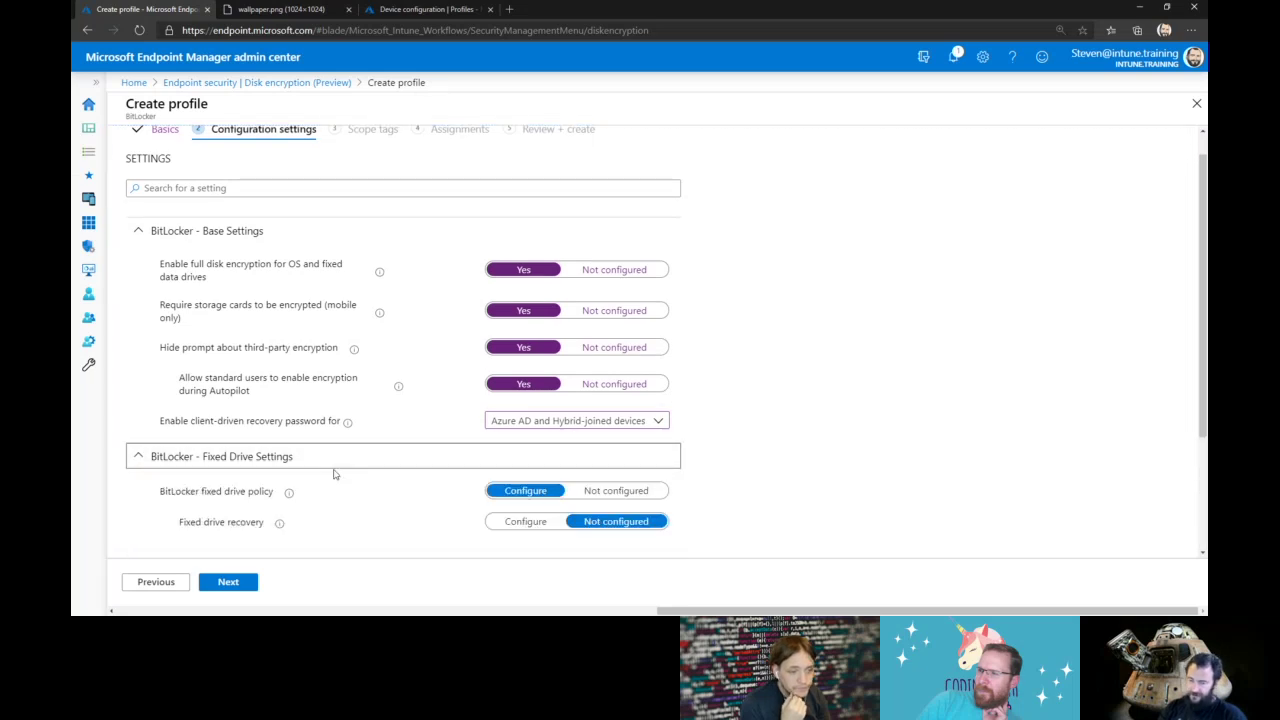
pyautogui.scroll(-2, 676, 438)
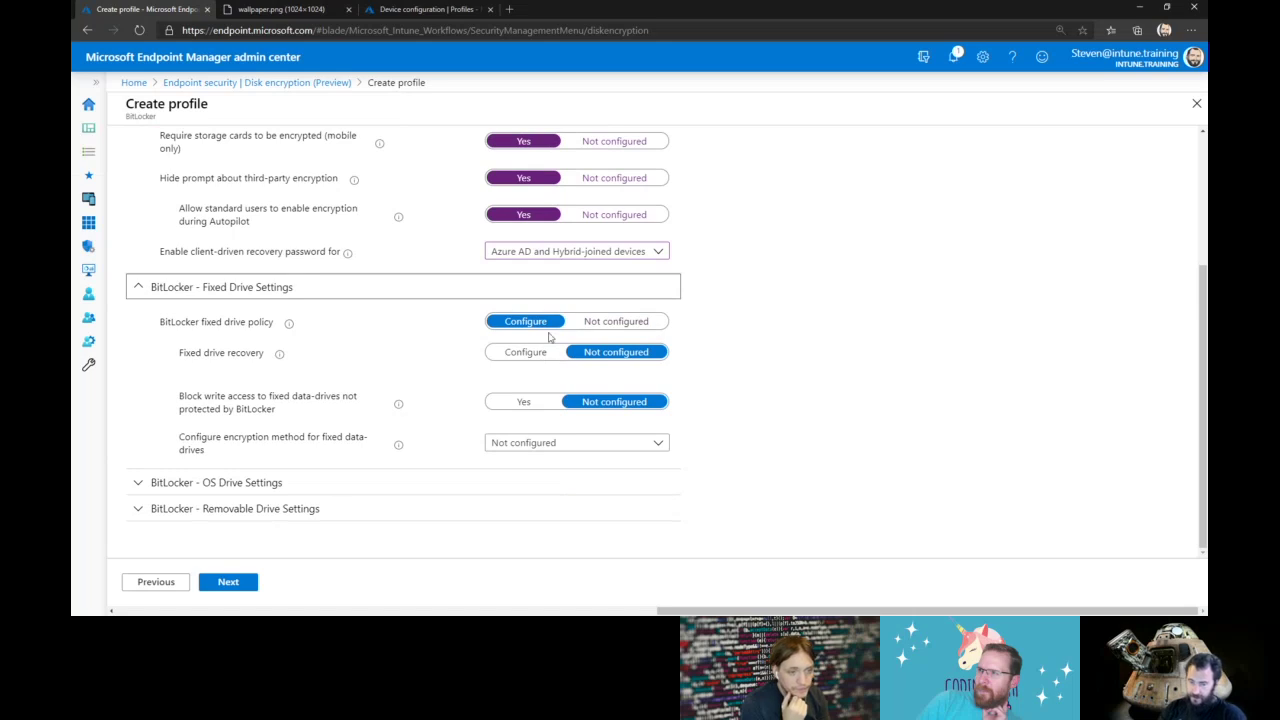
pyautogui.click(466, 288)
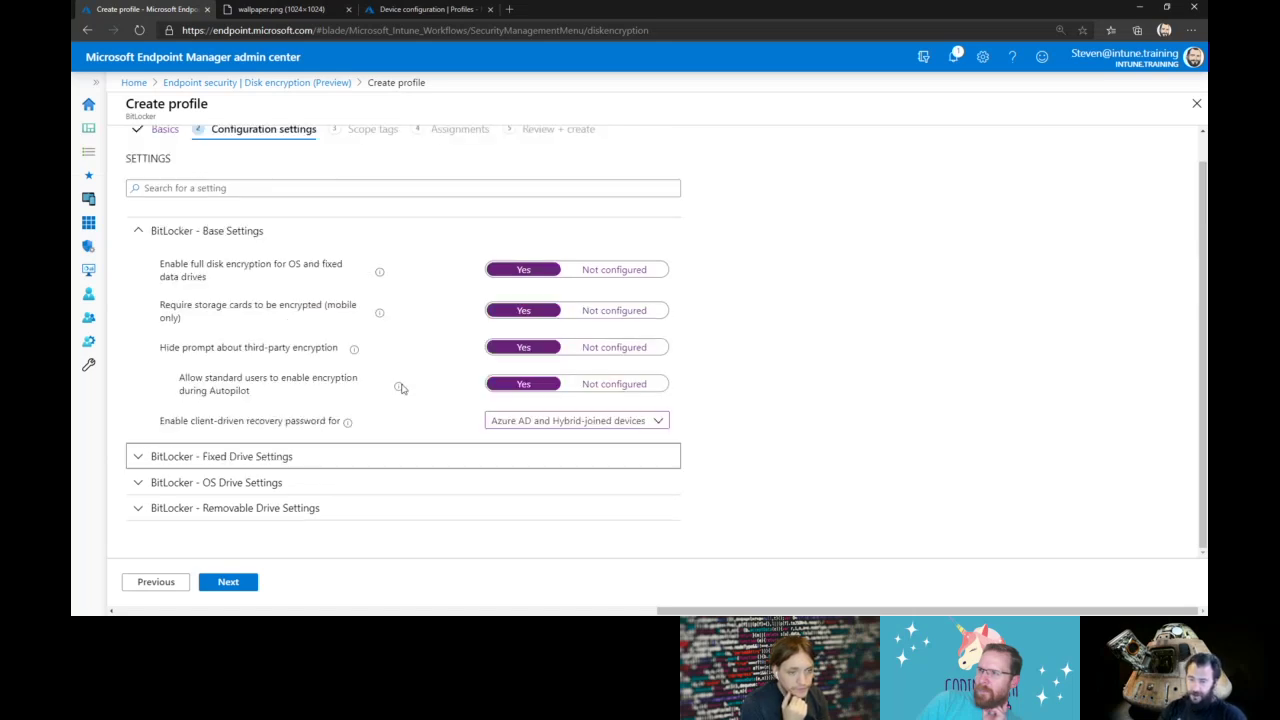
pyautogui.click(350, 490)
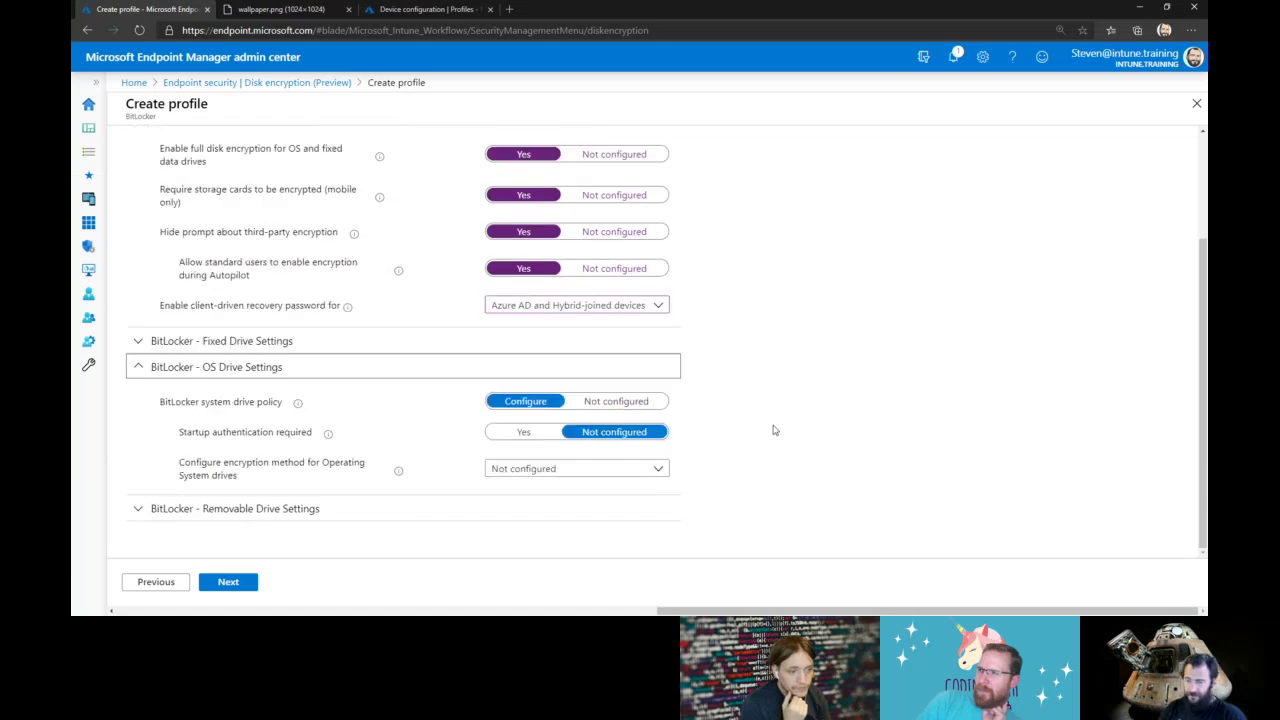
pyautogui.click(466, 507)
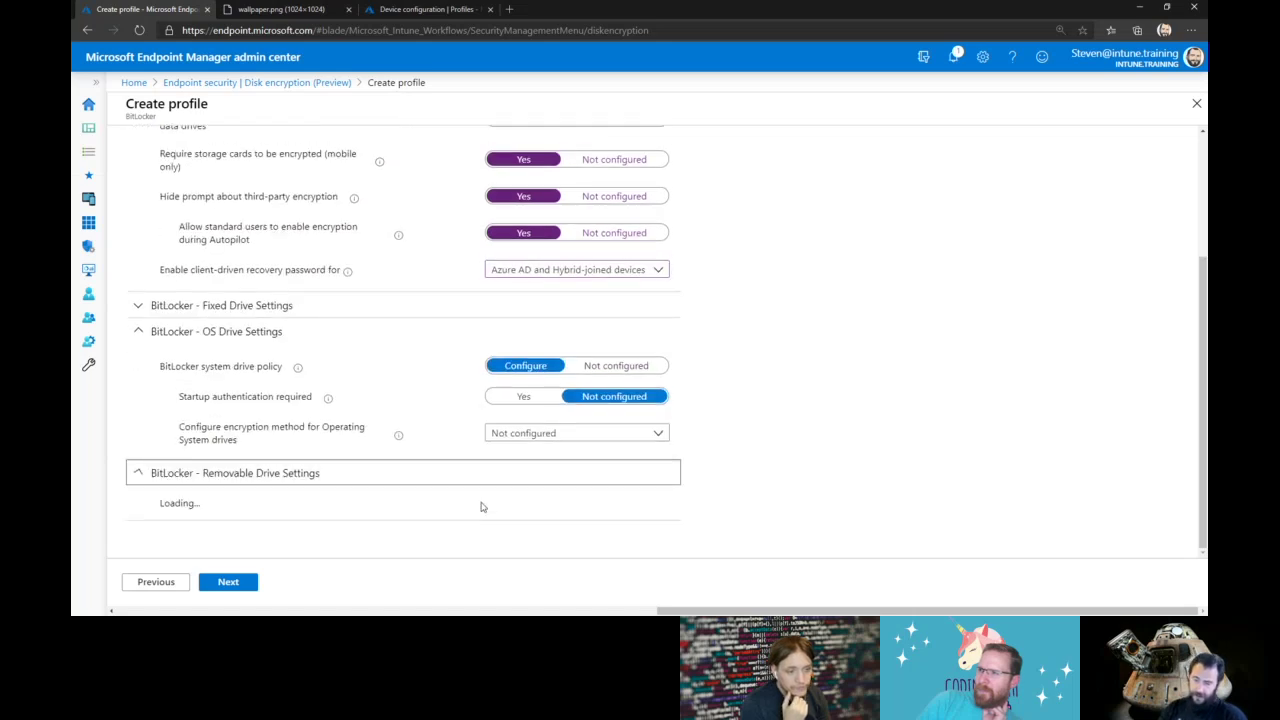
pyautogui.click(426, 455)
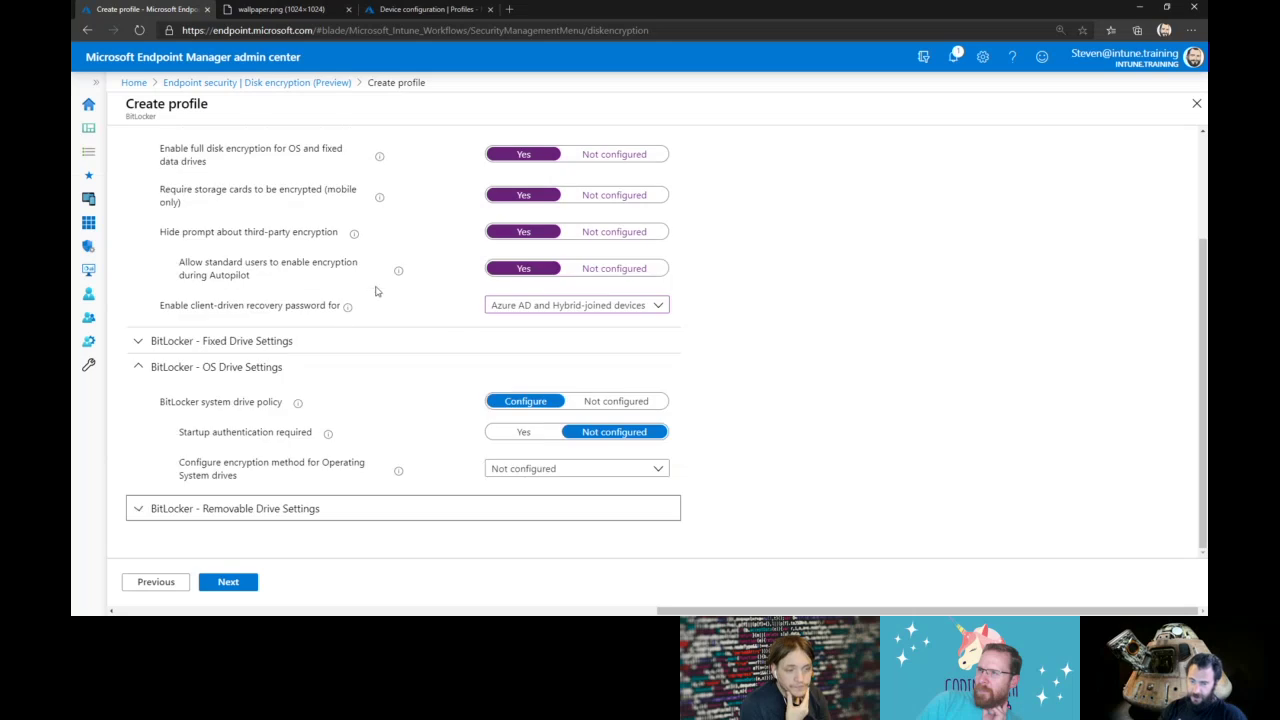
pyautogui.click(340, 370)
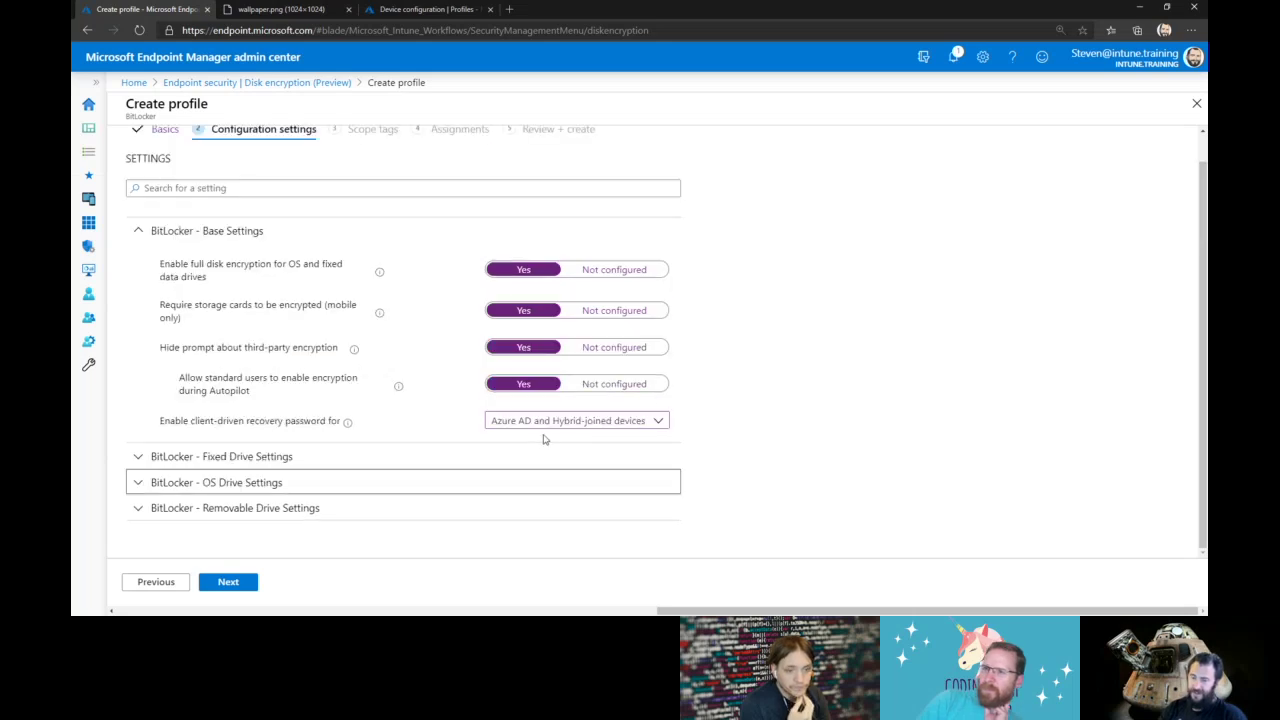
# In the OS drive settings, set the encryption method to AES 256bit XTS and require startup authentication
pyautogui.click(421, 486)
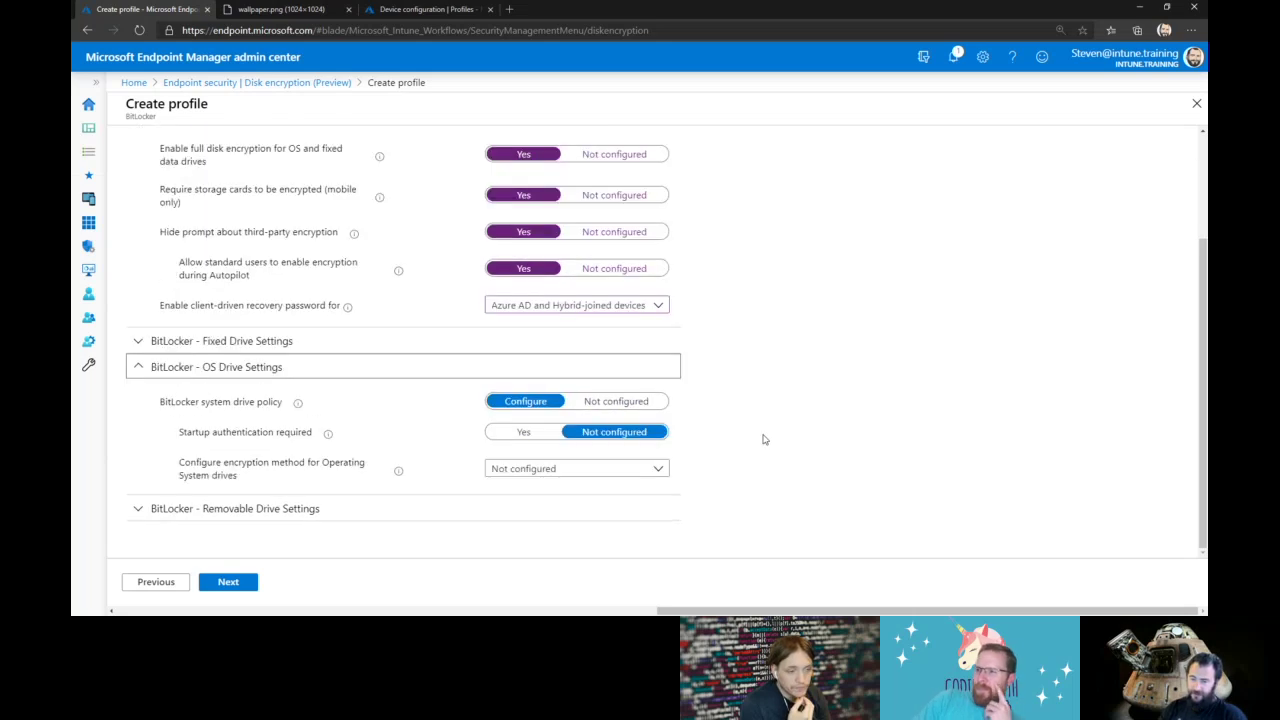
pyautogui.click(540, 468)
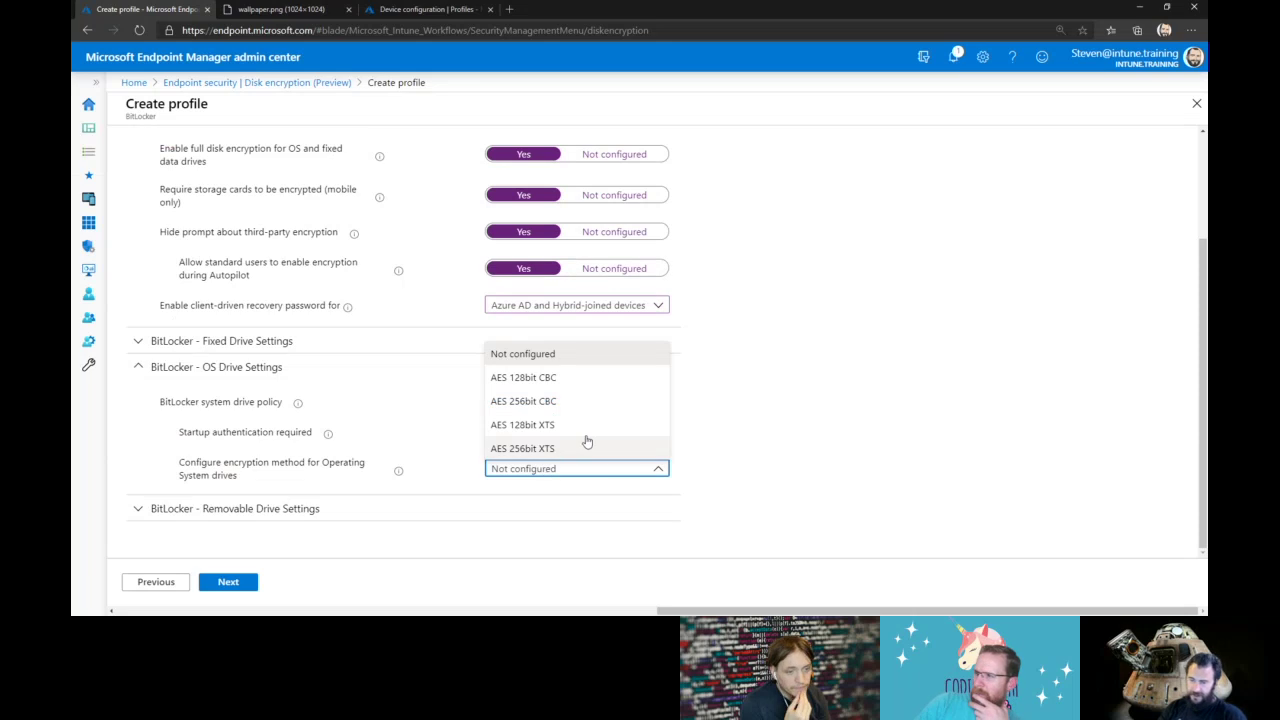
pyautogui.click(573, 450)
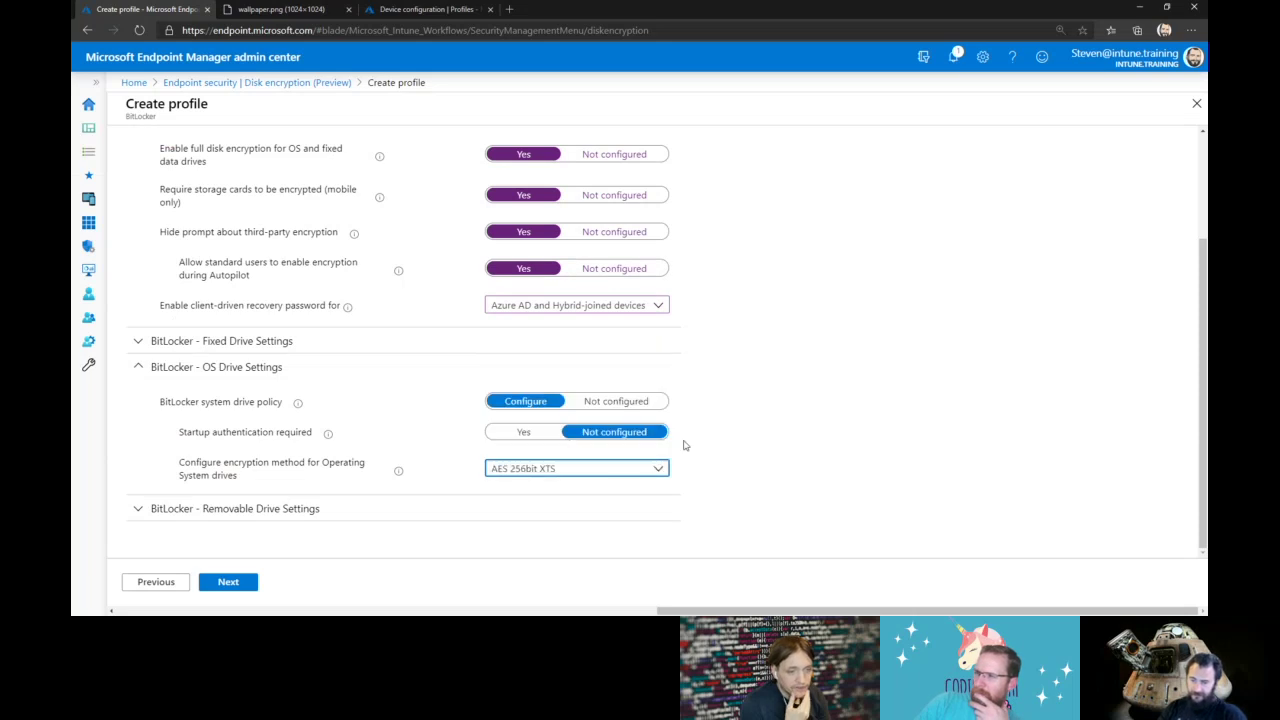
pyautogui.click(523, 431)
pyautogui.scroll(-3, 740, 390)
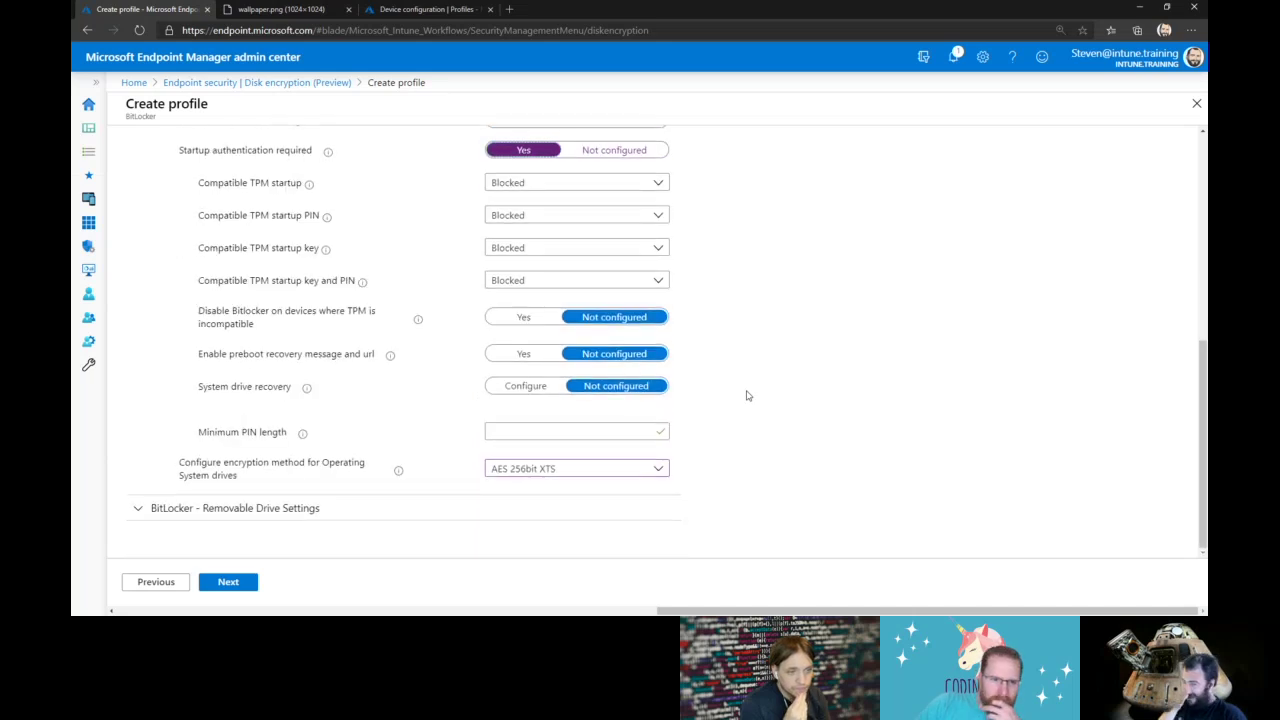
# Reset the OS drive's startup authentication requirement and encryption method to Not configured
pyautogui.click(618, 152)
pyautogui.scroll(2, 718, 485)
pyautogui.scroll(-2, 697, 474)
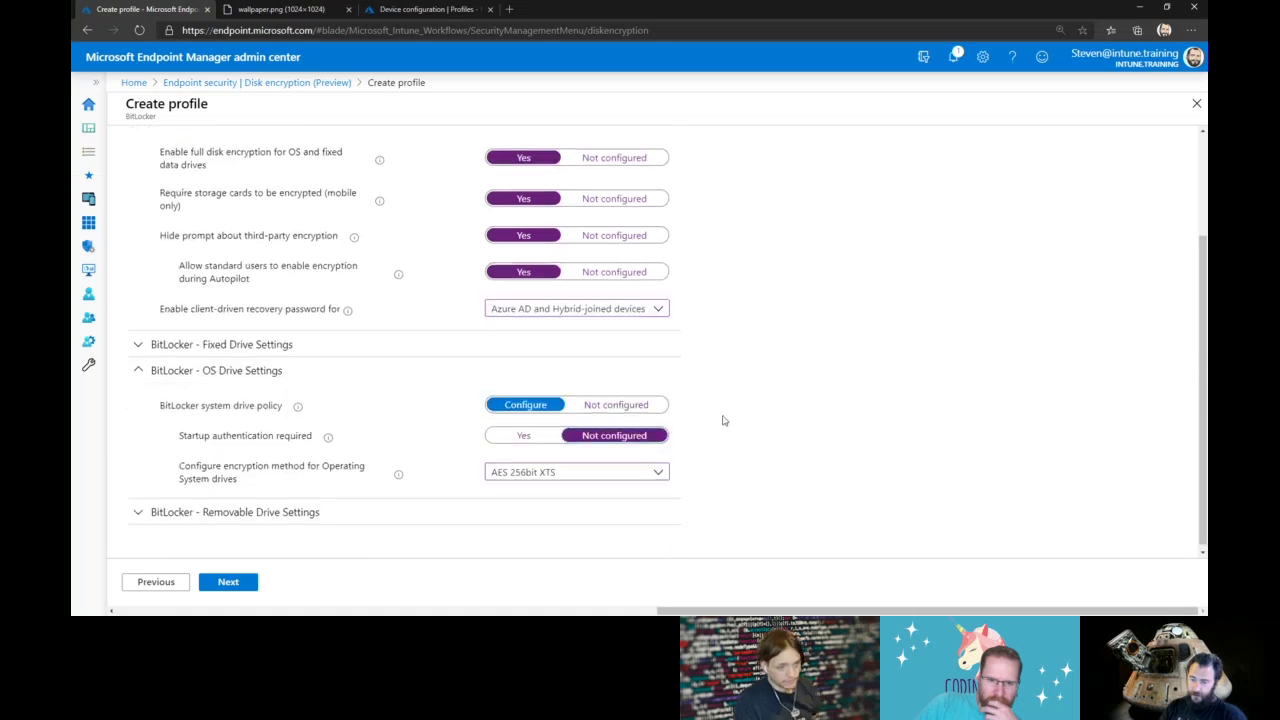
pyautogui.click(580, 468)
pyautogui.click(569, 362)
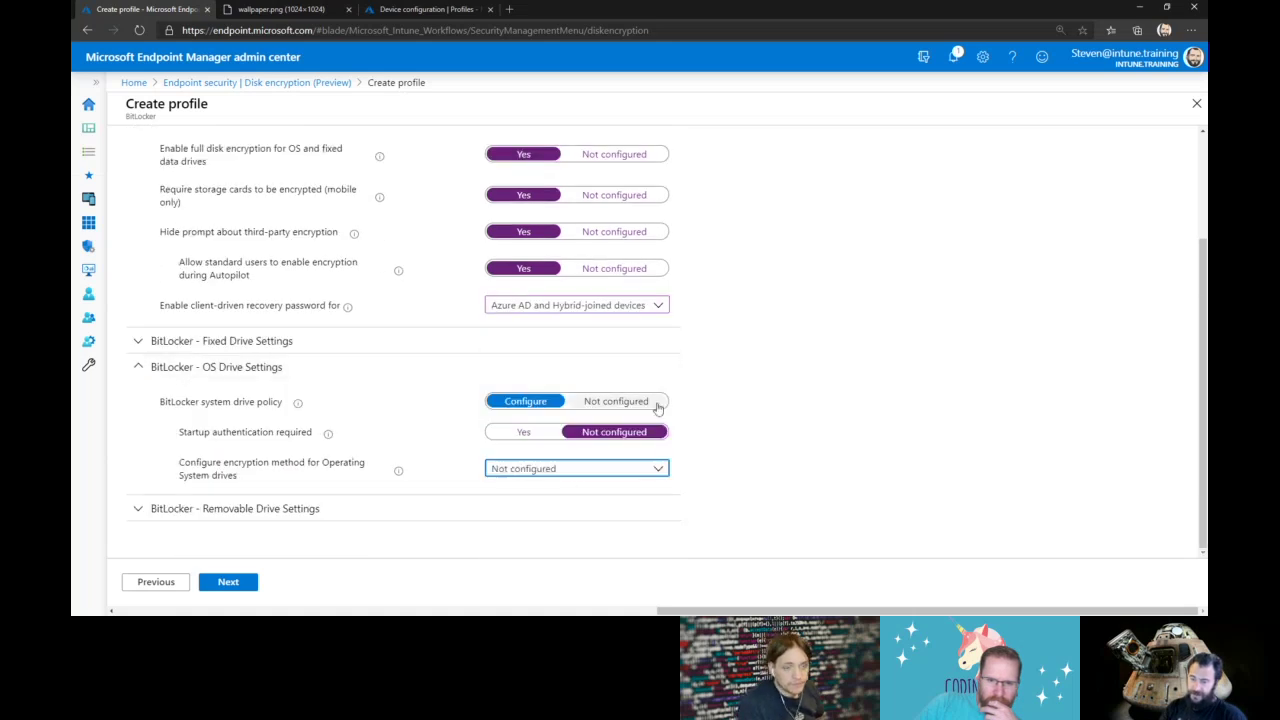
# Leave the BitLocker profile for the Disk encryption policy list, discarding the unsaved edits
pyautogui.scroll(2, 600, 380)
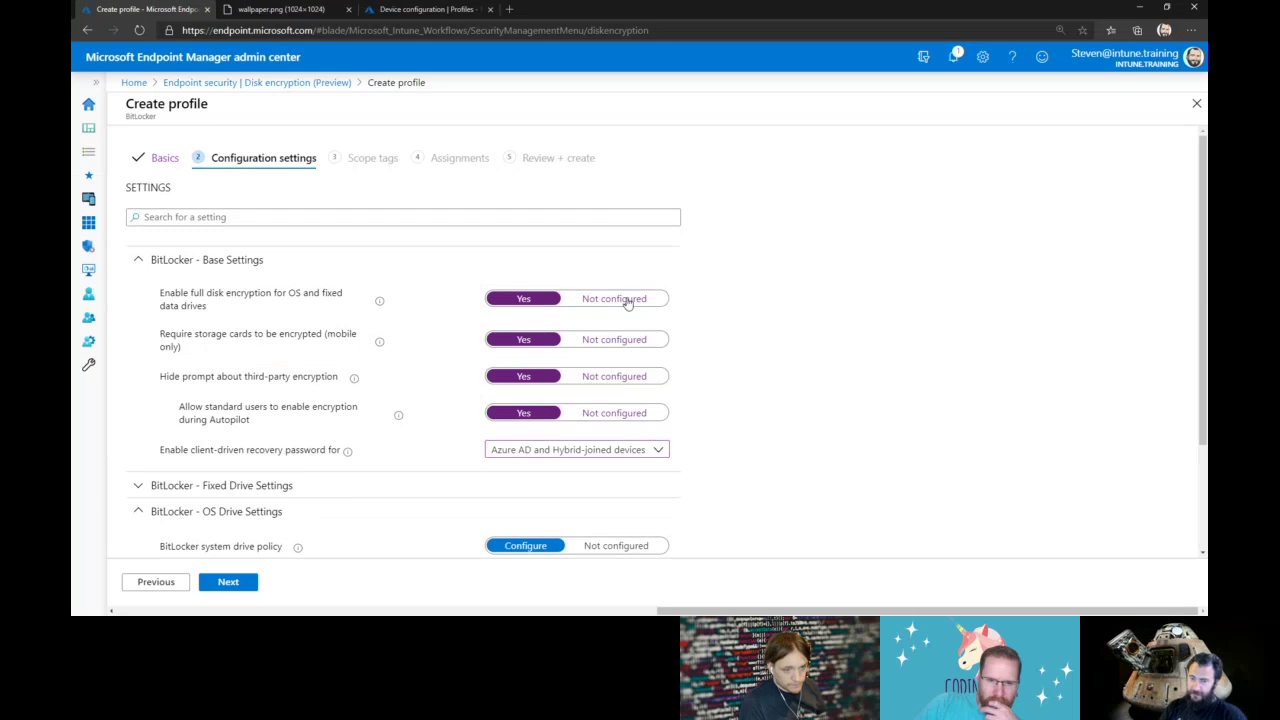
pyautogui.click(272, 84)
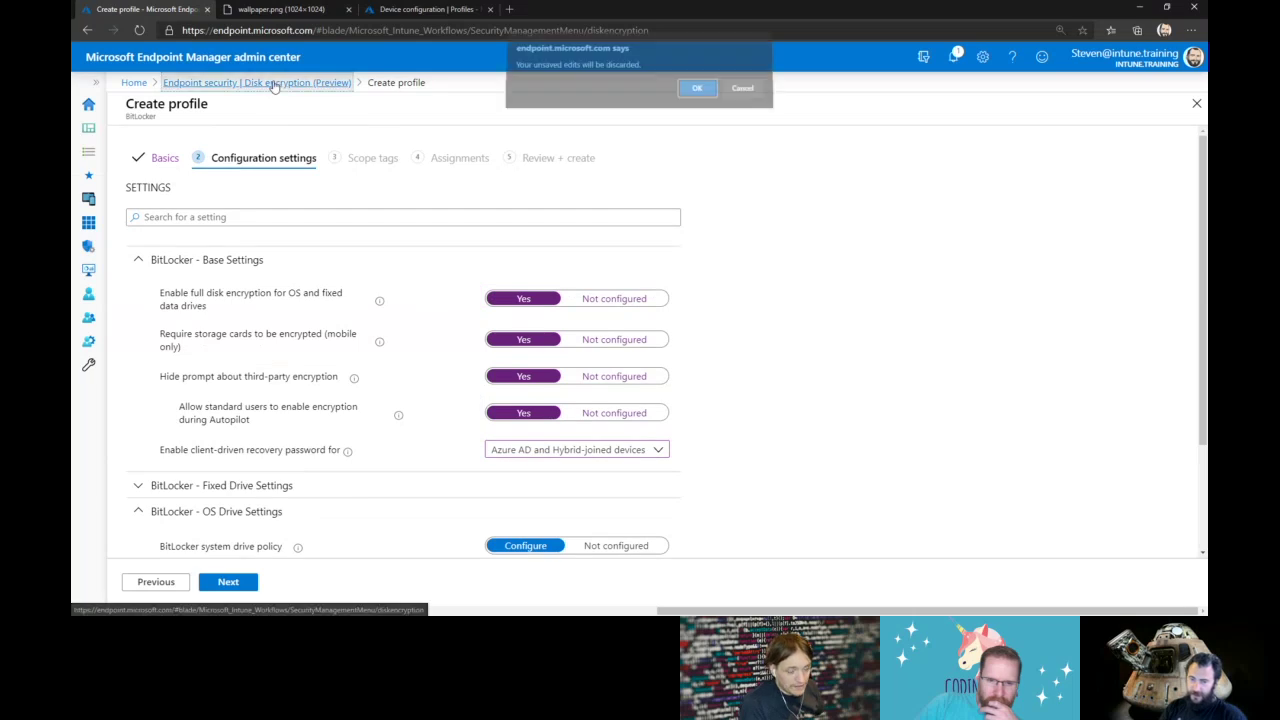
pyautogui.click(698, 96)
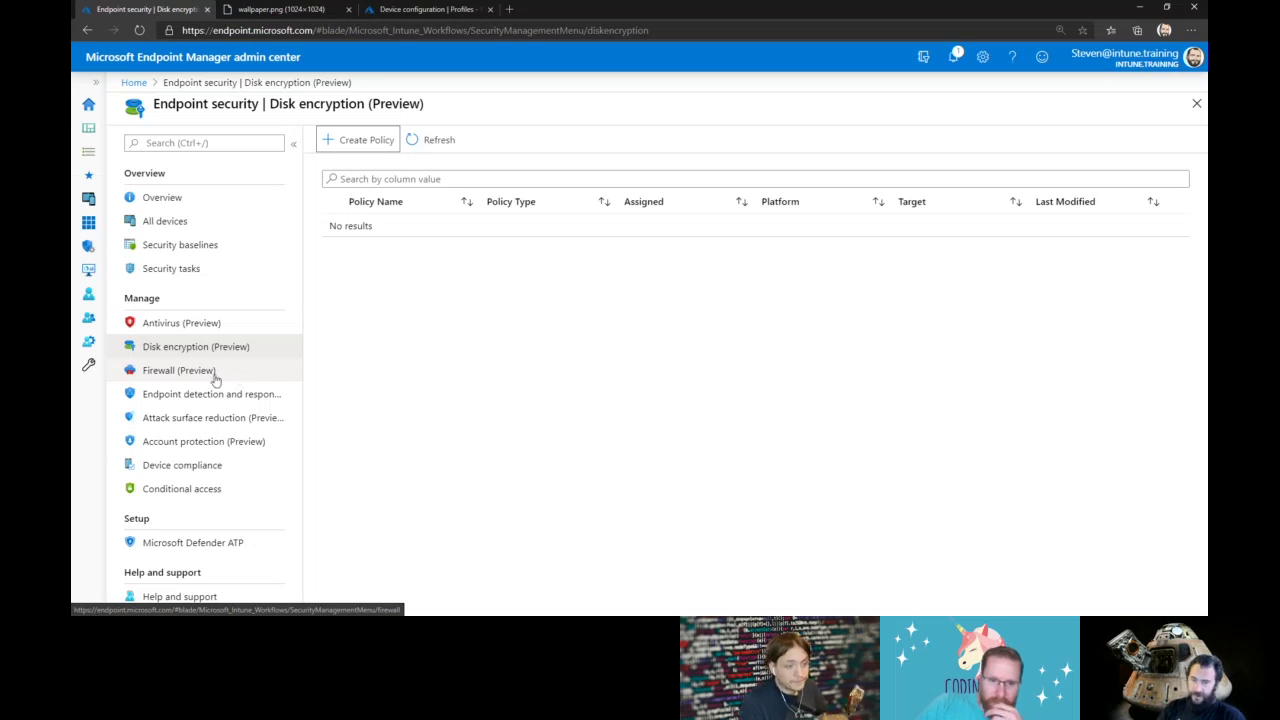
# Start a new Firewall policy for the macOS platform with the macOS firewall profile
pyautogui.click(213, 374)
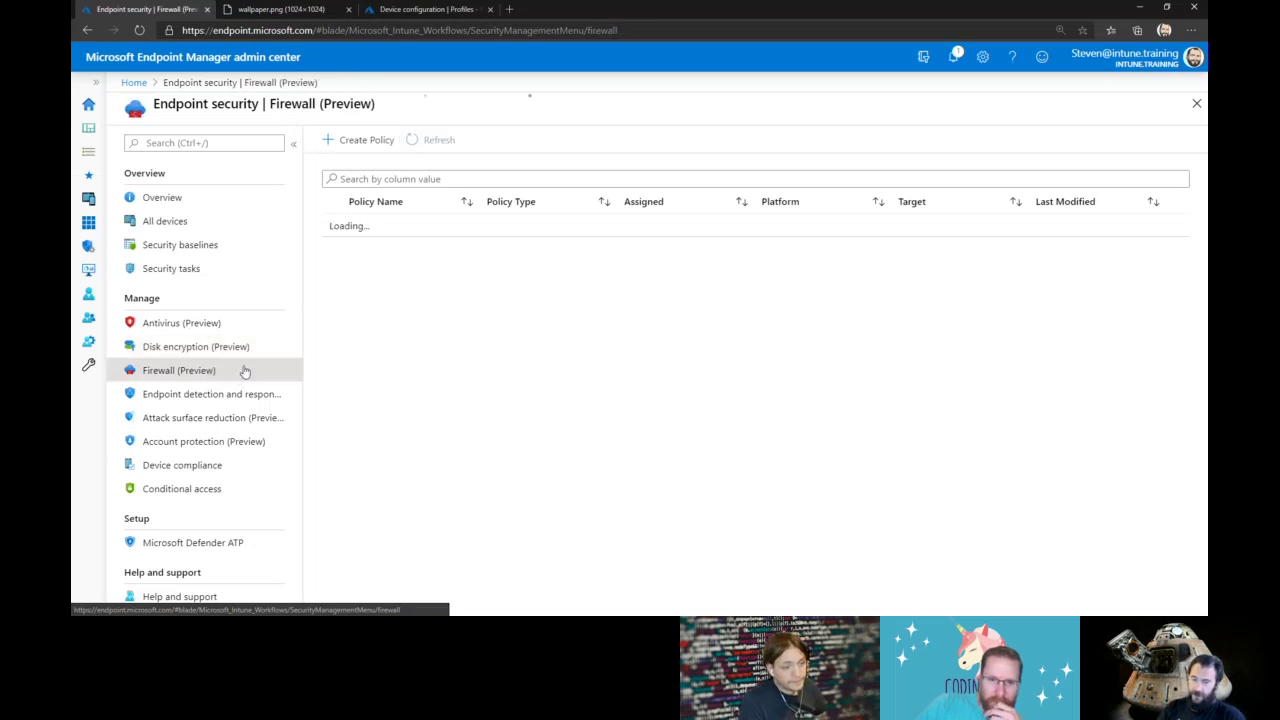
pyautogui.click(362, 140)
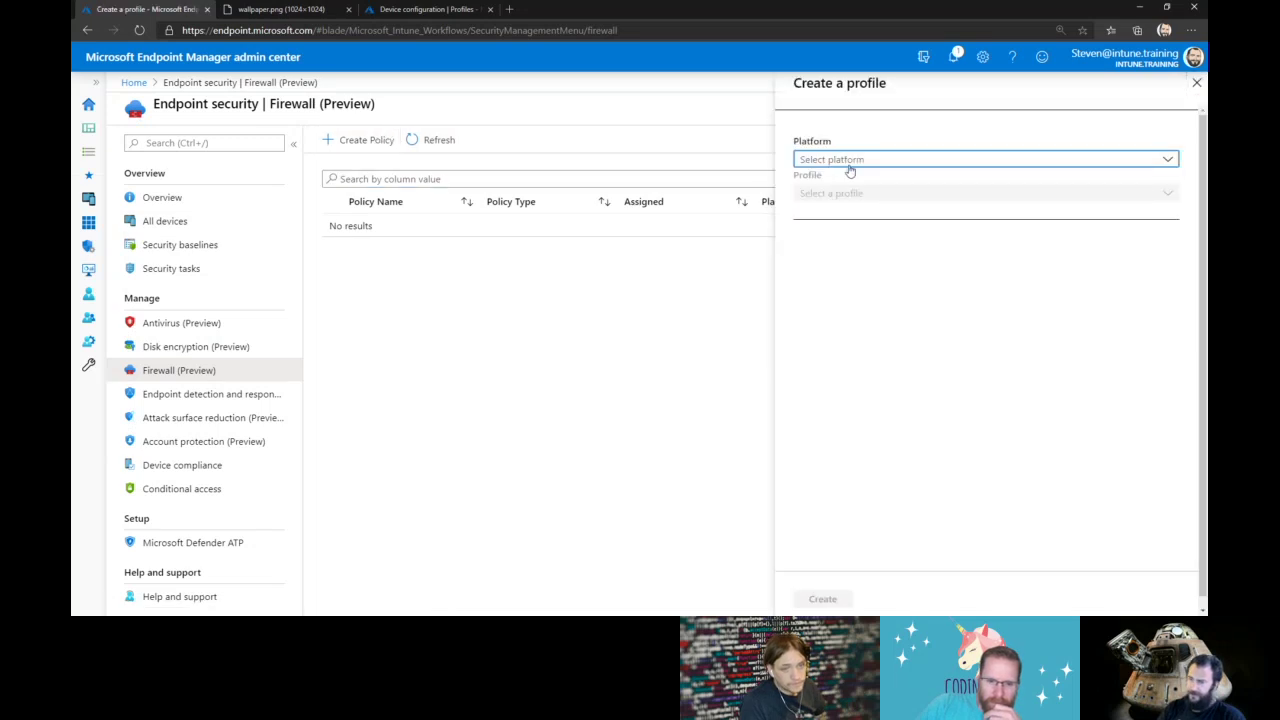
pyautogui.click(850, 168)
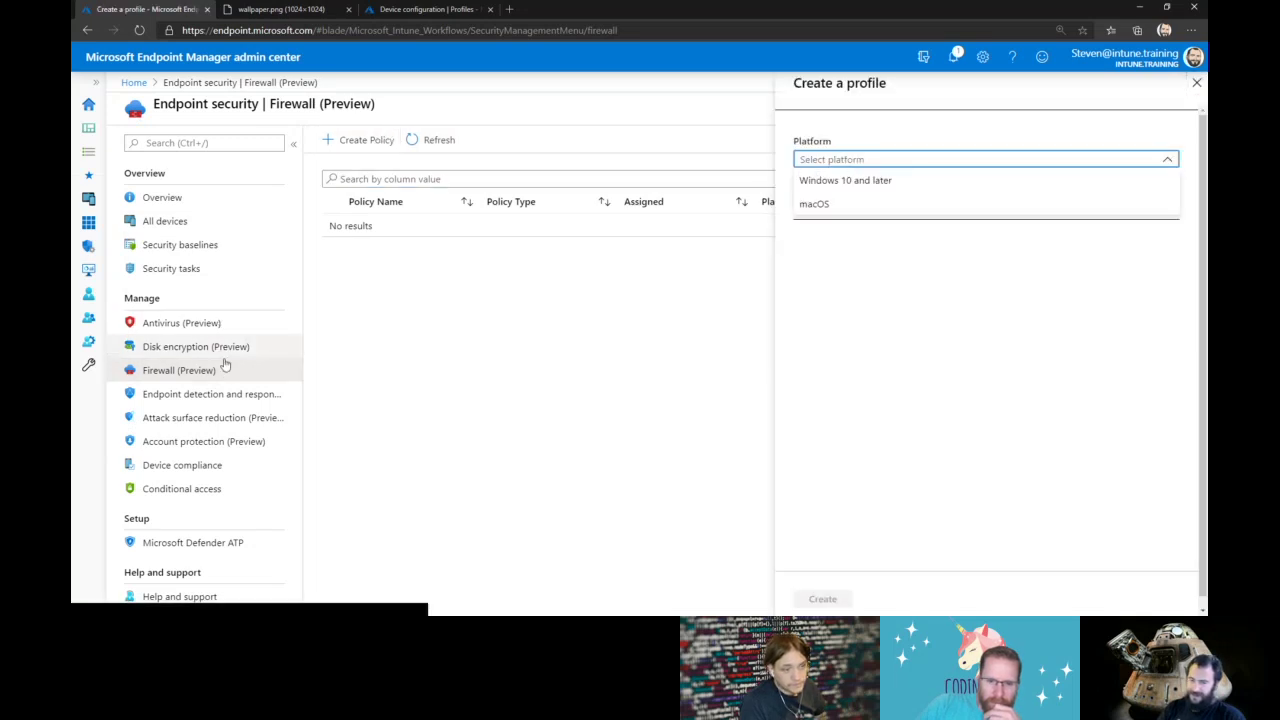
pyautogui.click(828, 205)
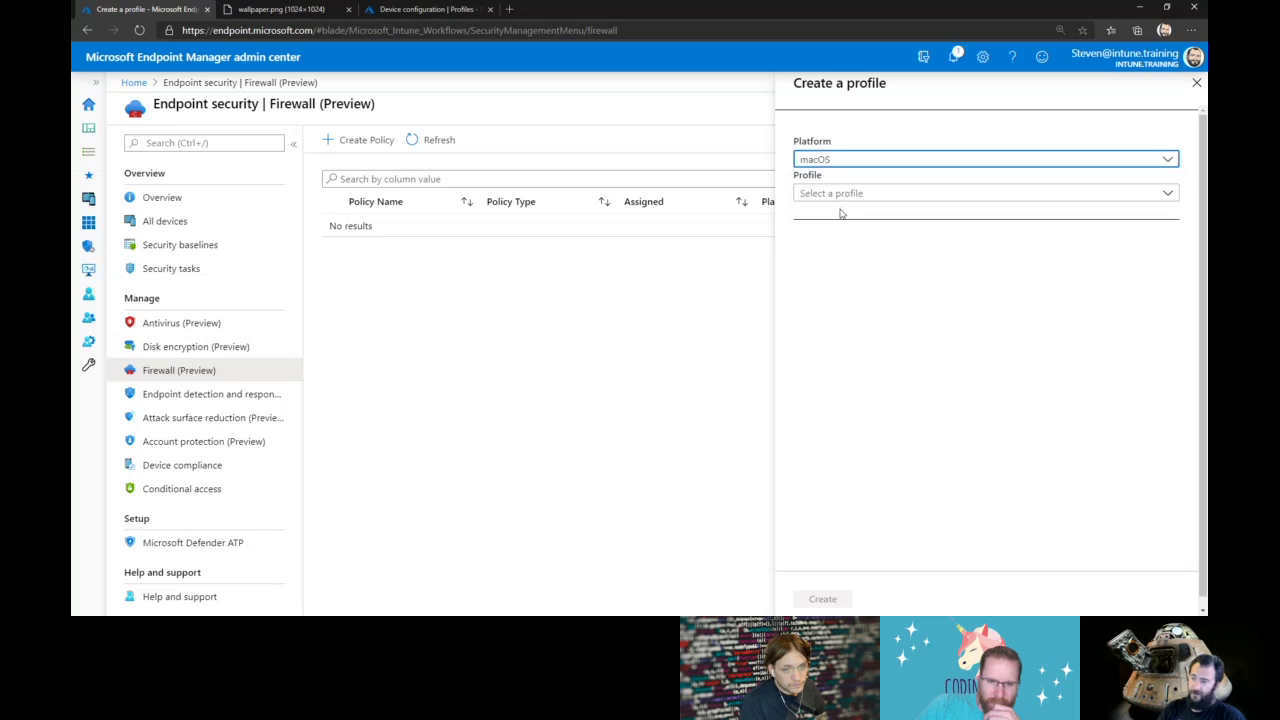
pyautogui.click(855, 195)
pyautogui.click(858, 216)
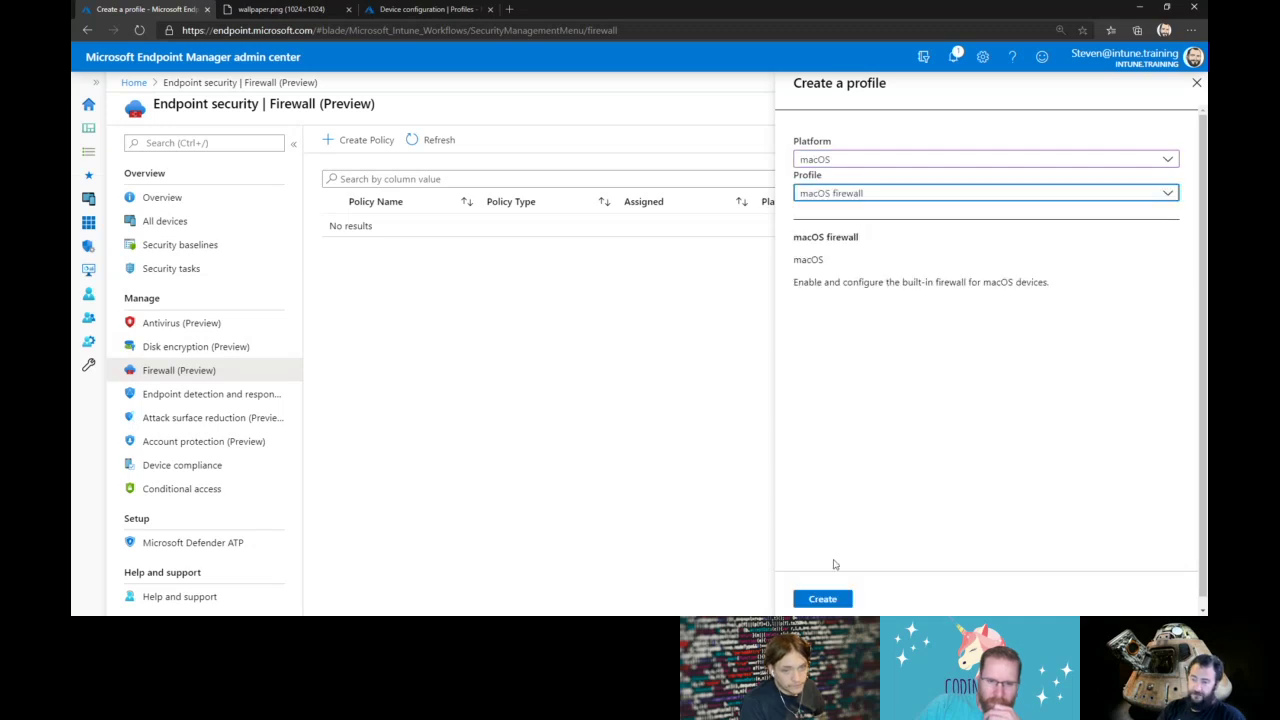
pyautogui.click(823, 599)
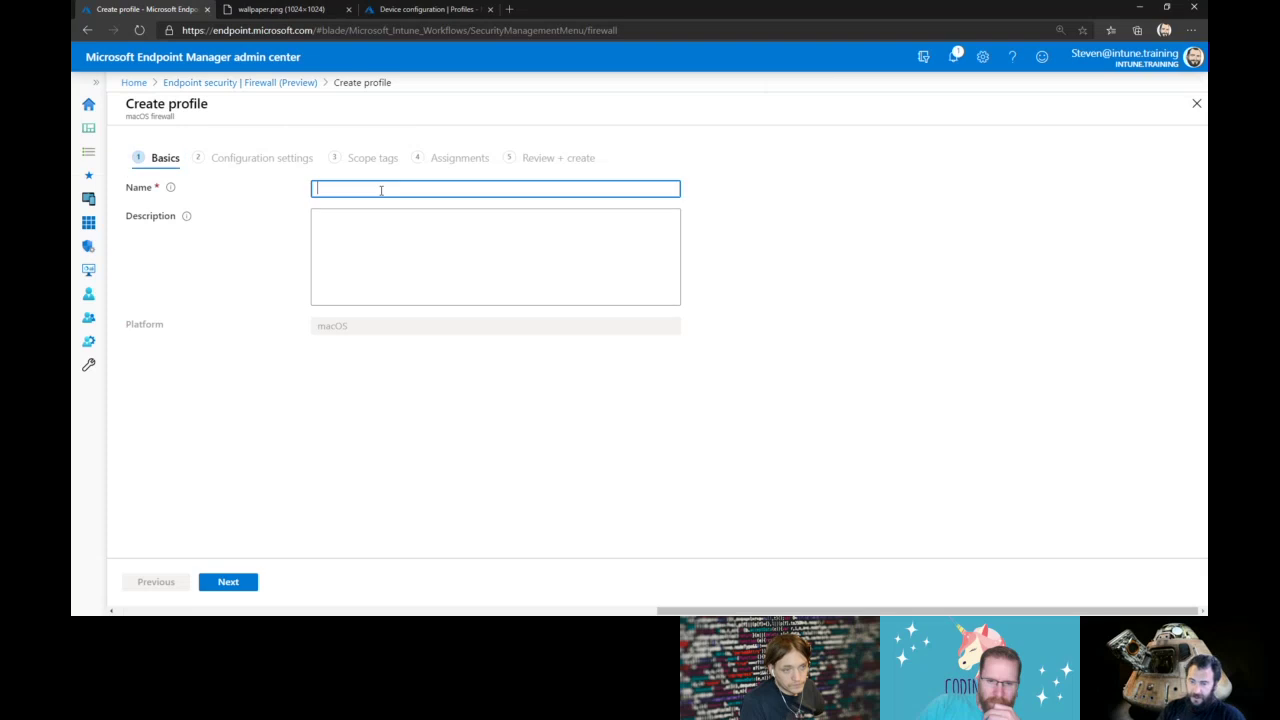
# Name the firewall profile macOS and continue to its configuration settings
pyautogui.write('Ma')
pyautogui.press('BackSpace')
pyautogui.press('BackSpace')
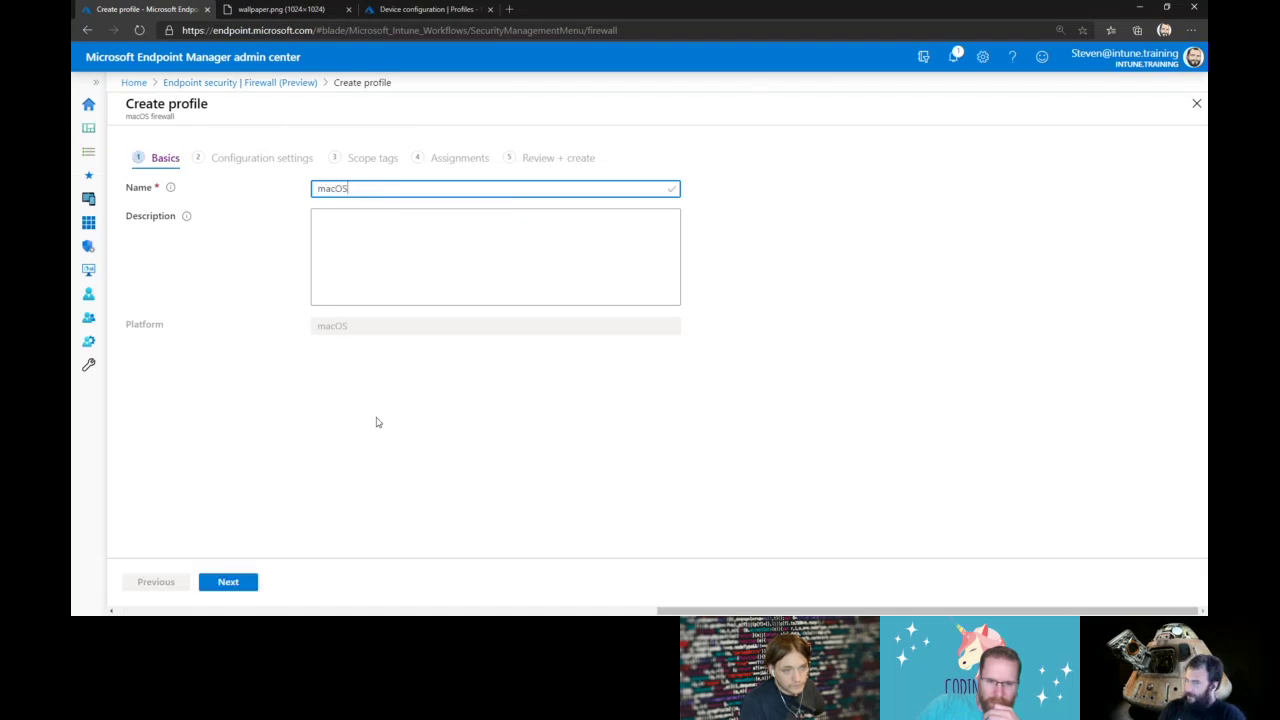
pyautogui.click(228, 582)
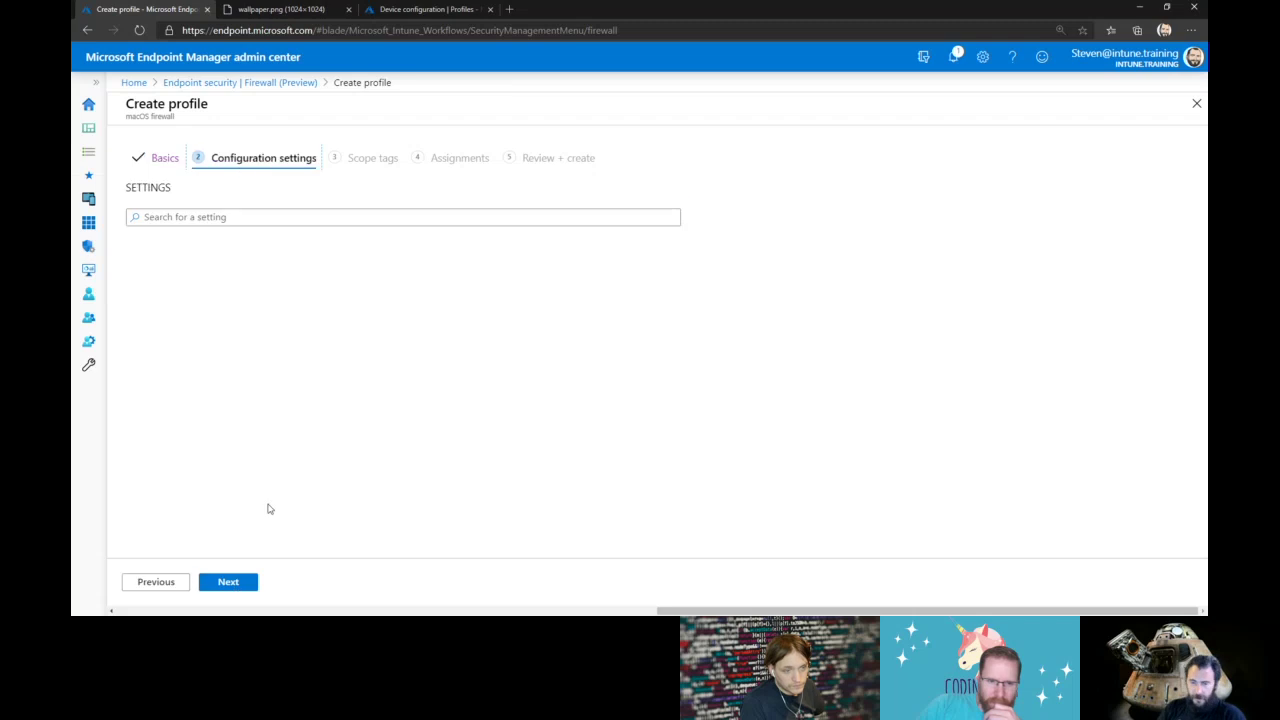
# Enable the macOS firewall, block all incoming connections, and enable stealth mode in the profile's configuration settings
pyautogui.click(540, 297)
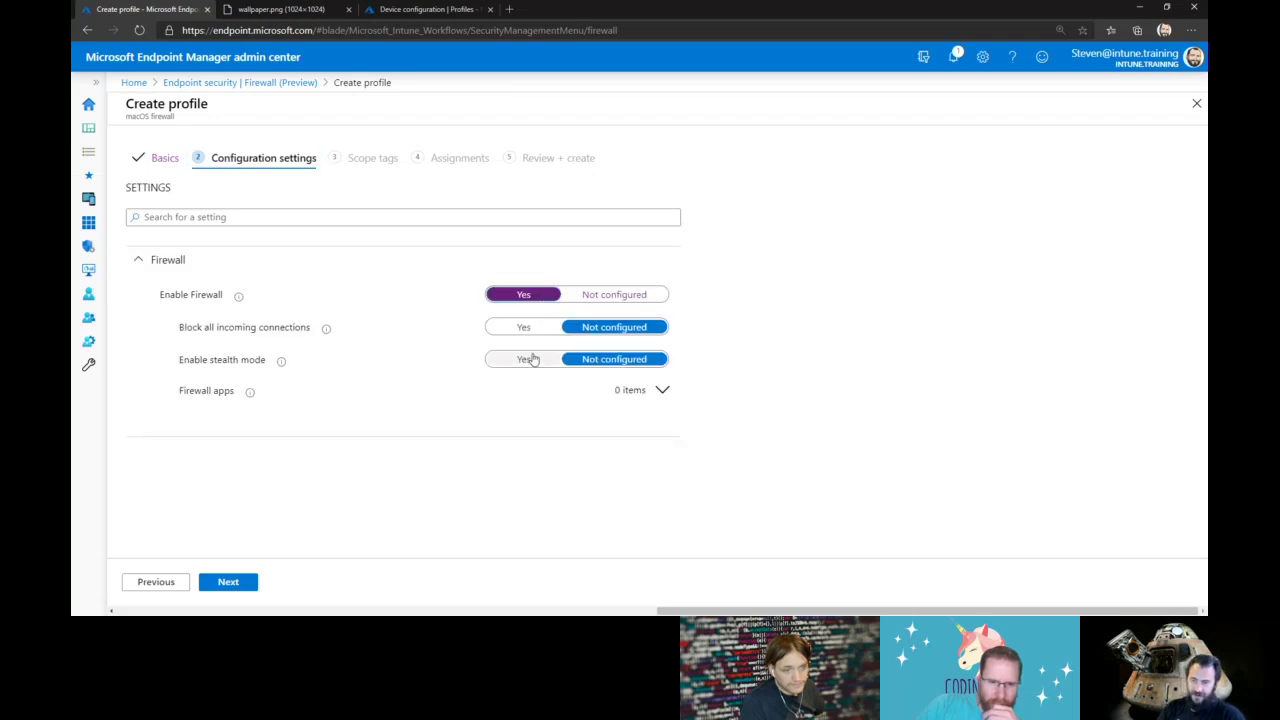
pyautogui.click(520, 330)
pyautogui.click(526, 364)
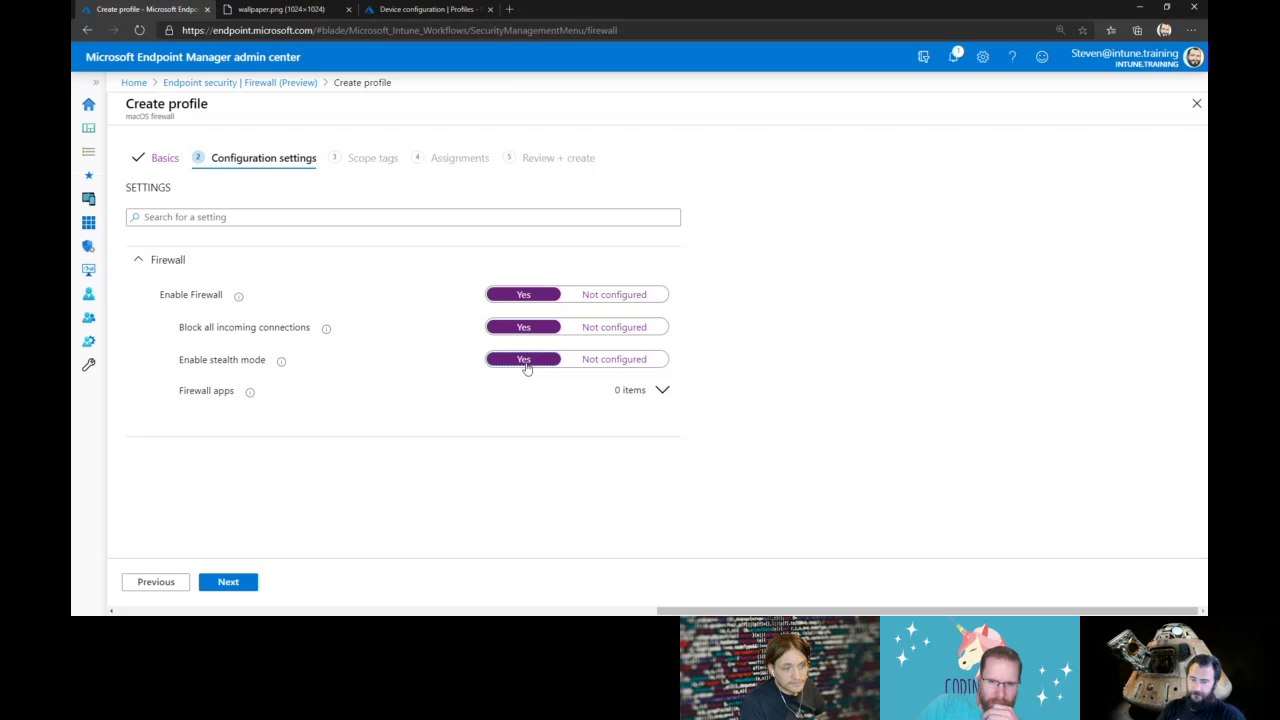
# Add a blank firewall app entry, then discard the unsaved profile and return to the Firewall policy list
pyautogui.click(660, 390)
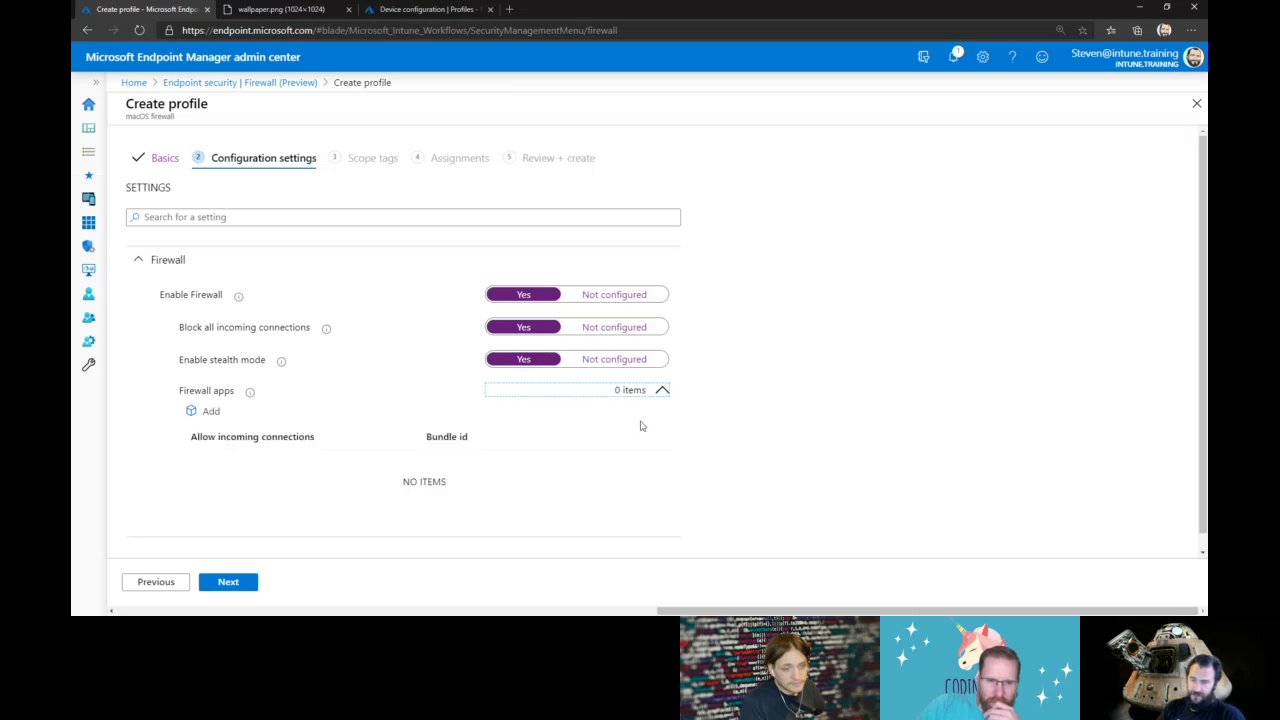
pyautogui.click(206, 412)
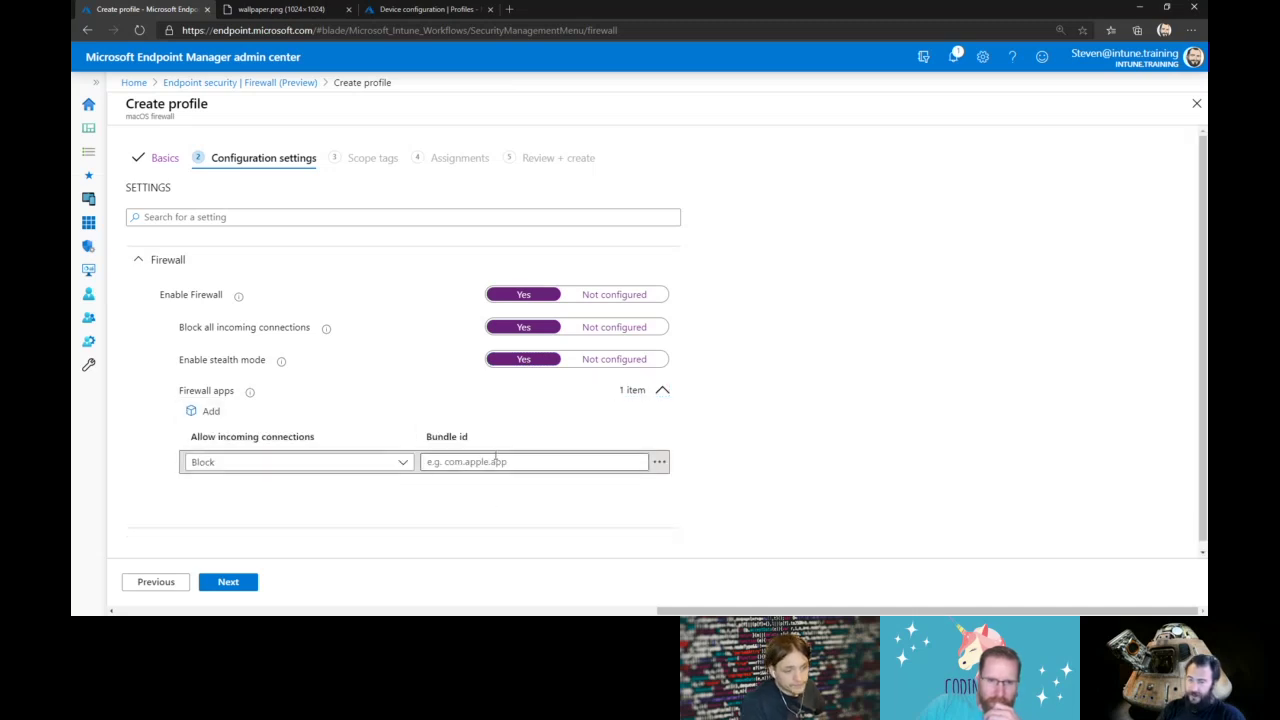
pyautogui.click(345, 468)
pyautogui.click(367, 463)
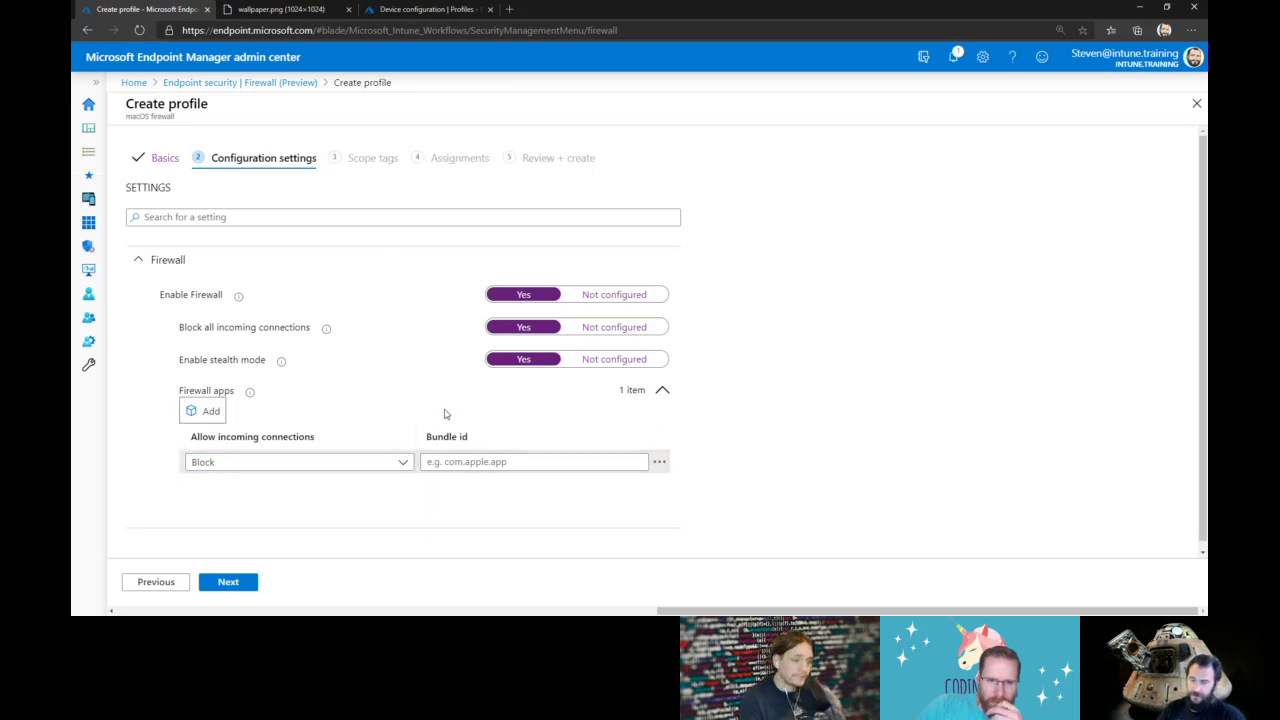
pyautogui.click(289, 92)
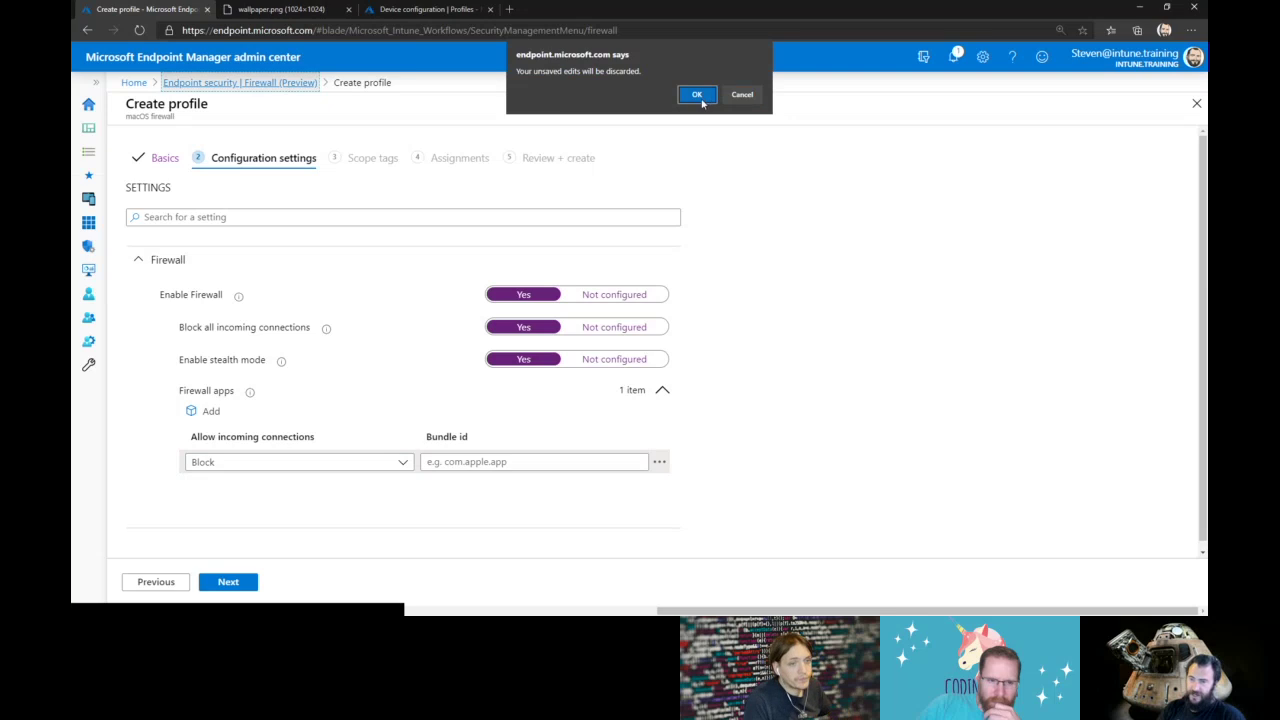
pyautogui.click(696, 96)
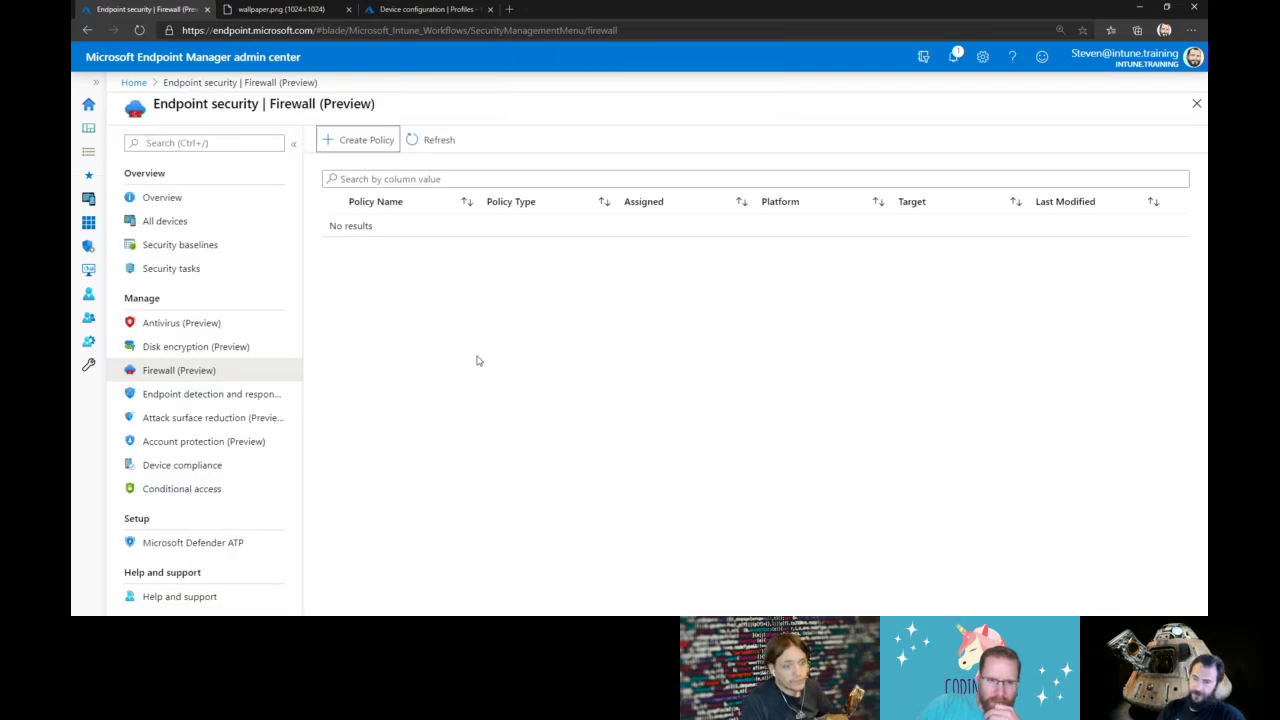
# Start a new Endpoint detection and response policy for Windows 10 and later with the Endpoint detection and response profile
pyautogui.click(250, 401)
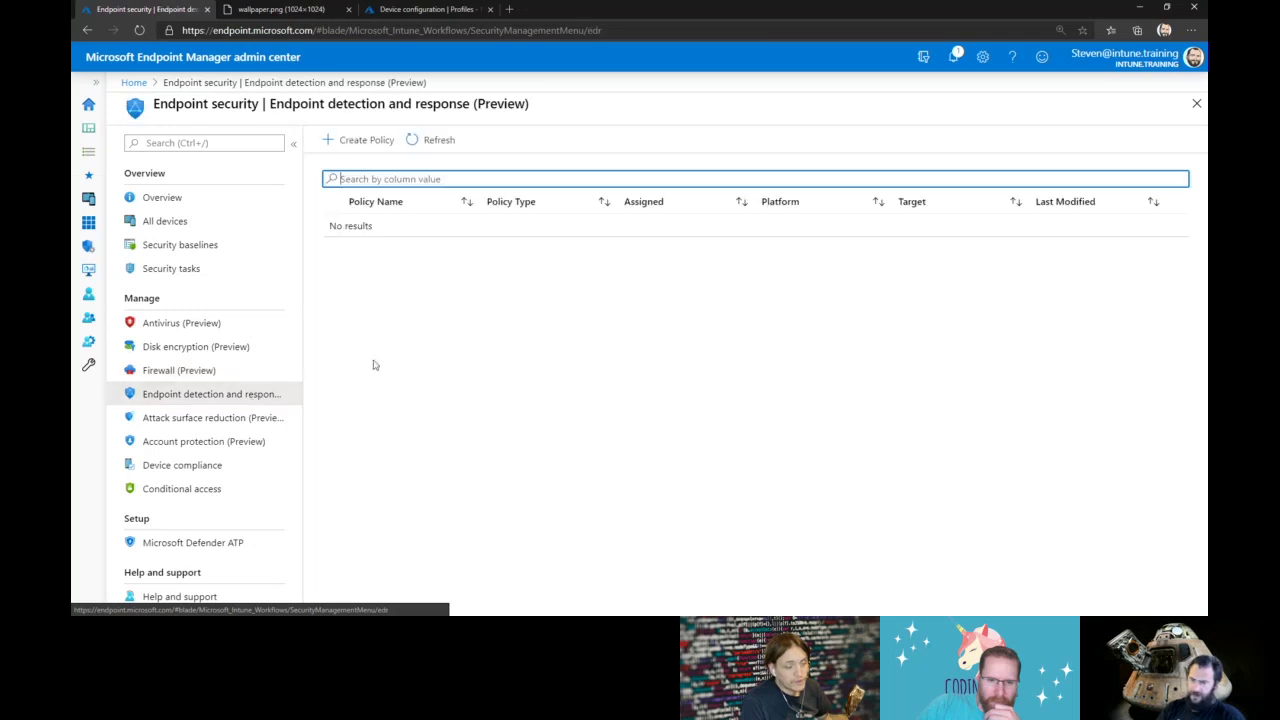
pyautogui.click(362, 140)
pyautogui.click(905, 160)
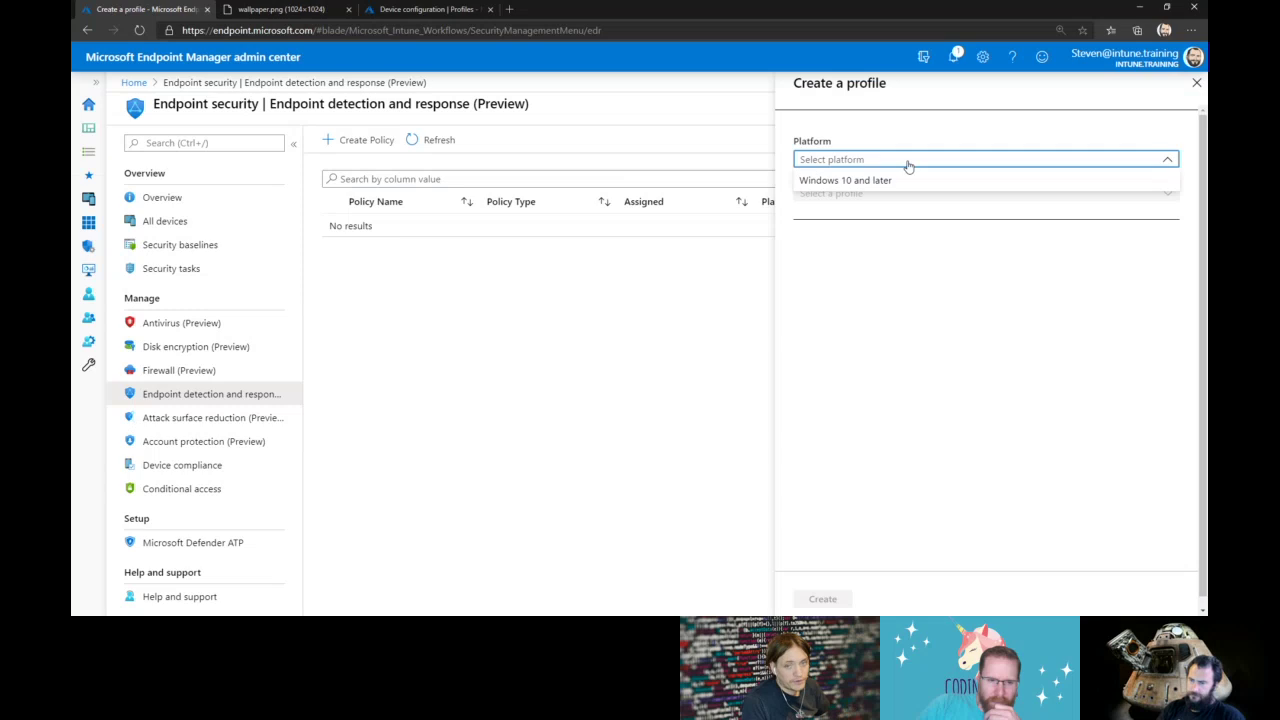
pyautogui.click(880, 177)
pyautogui.click(896, 194)
pyautogui.click(870, 214)
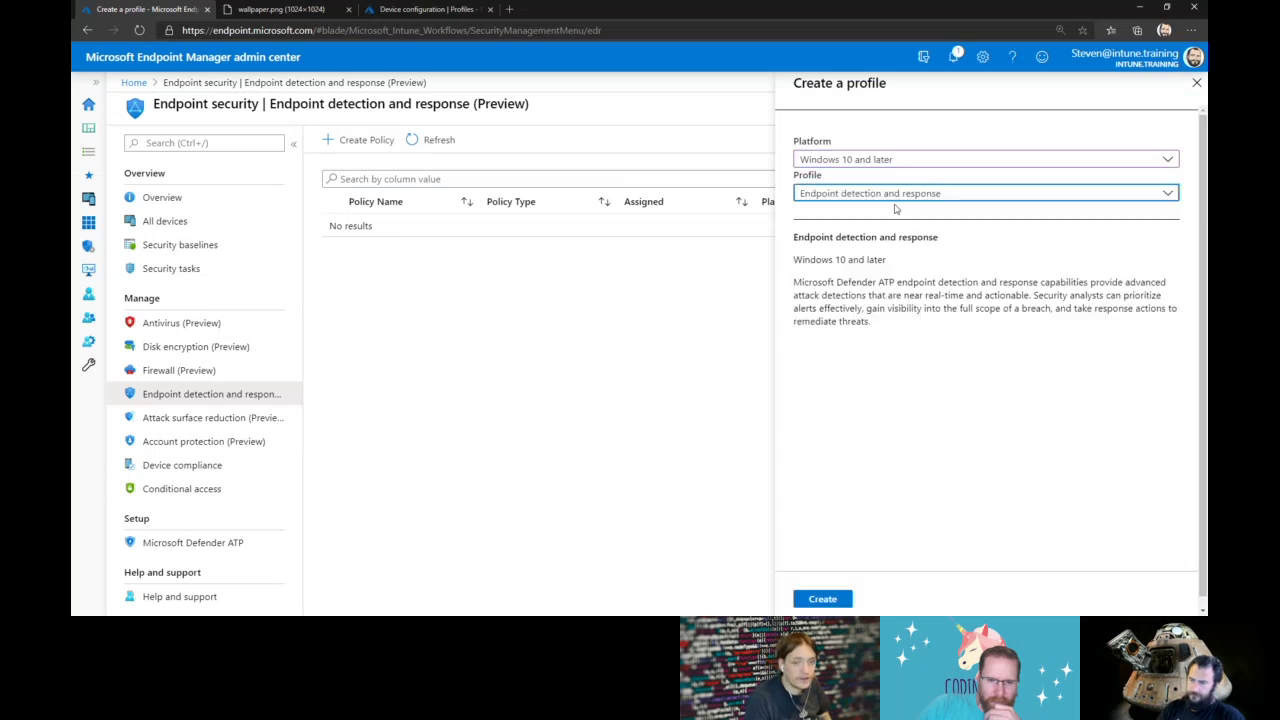
pyautogui.click(820, 598)
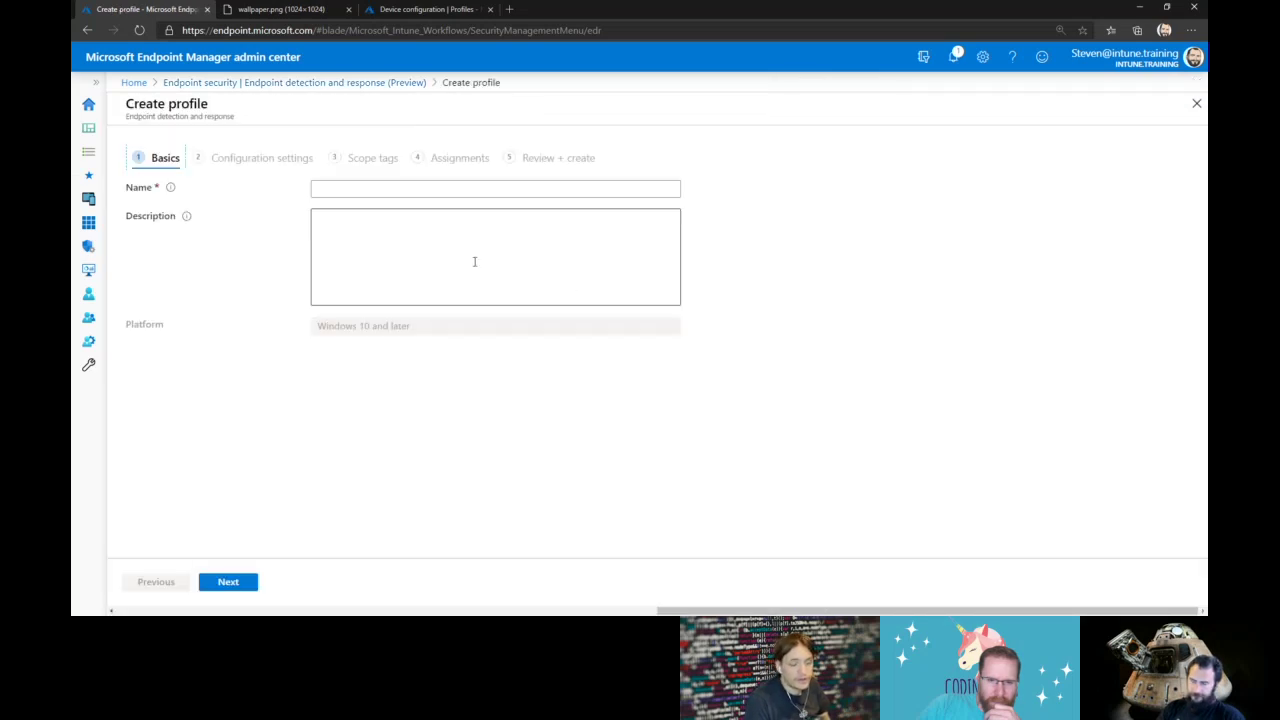
# Name the profile Win10_Detection and view its configuration settings, leaving for the policy list without creating it
pyautogui.click(423, 192)
pyautogui.write('Win10_')
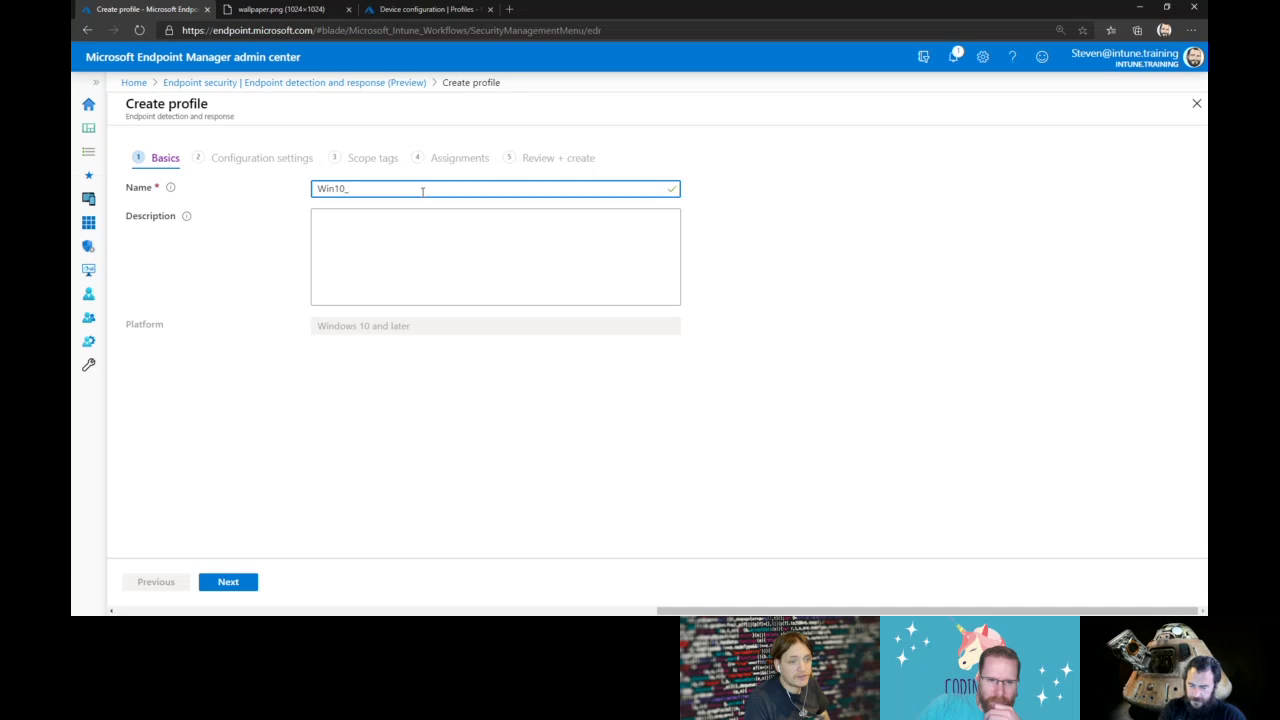
pyautogui.write('Detect')
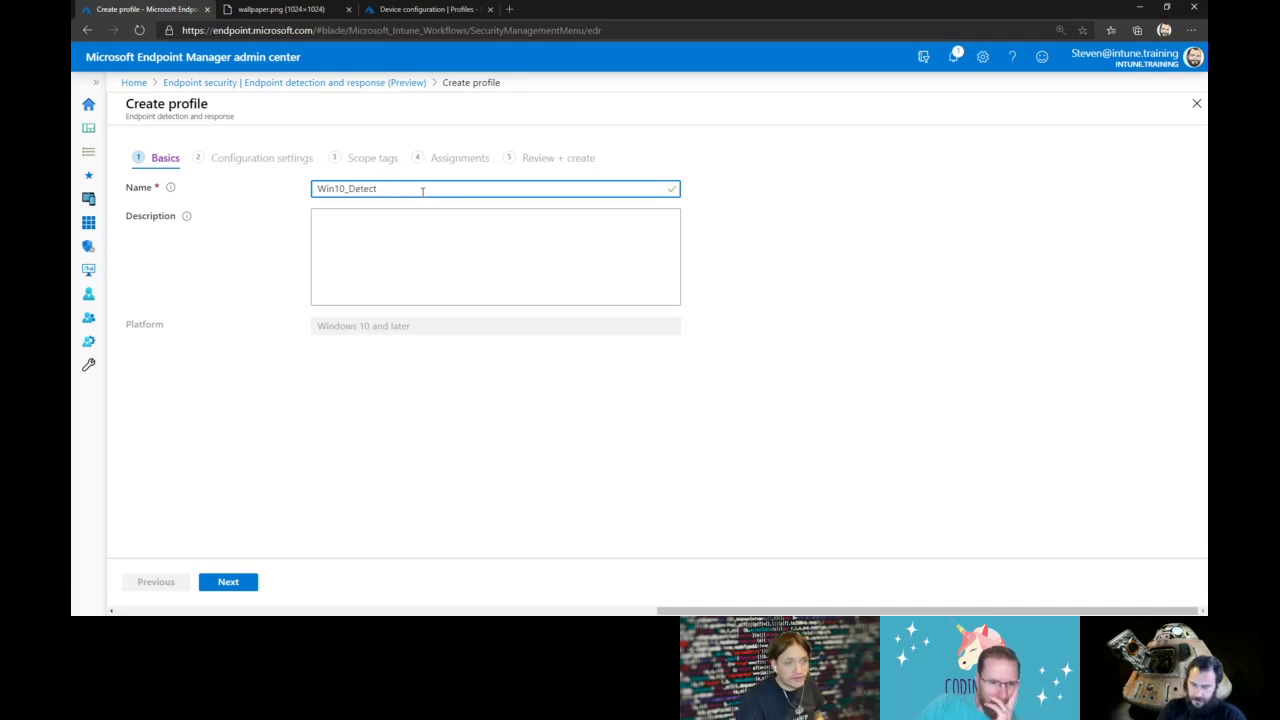
pyautogui.write('ion')
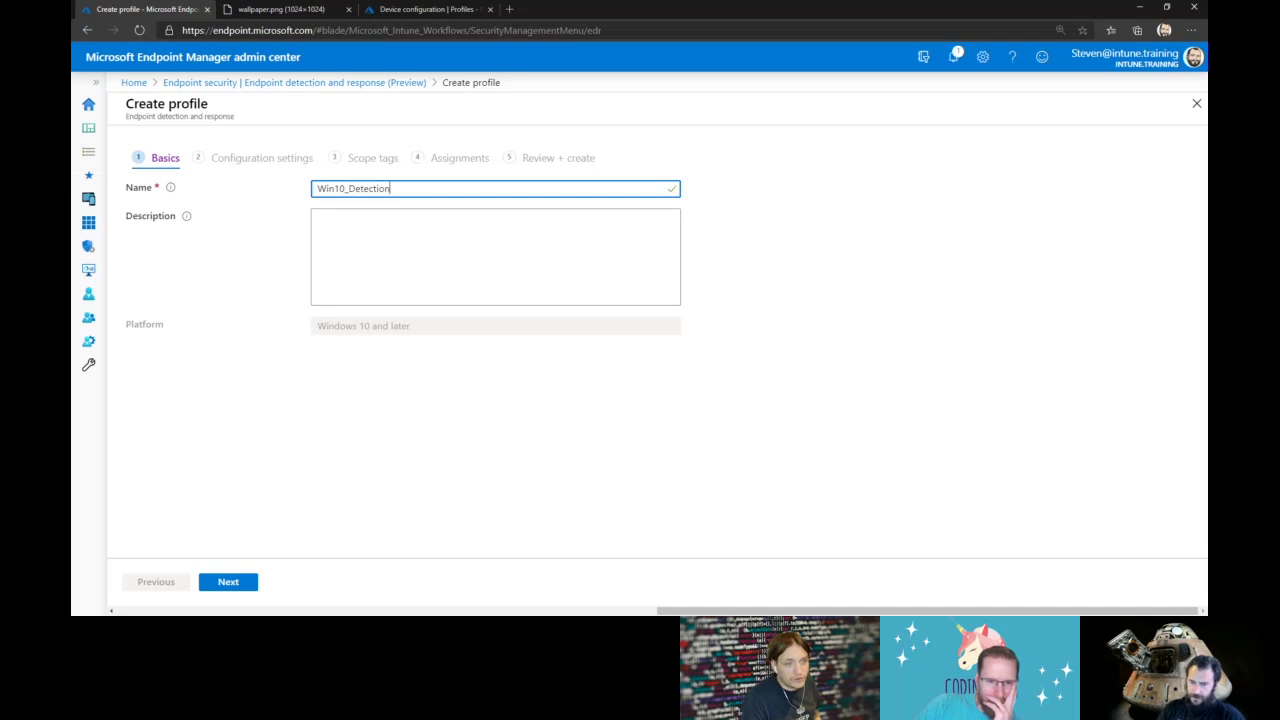
pyautogui.click(236, 584)
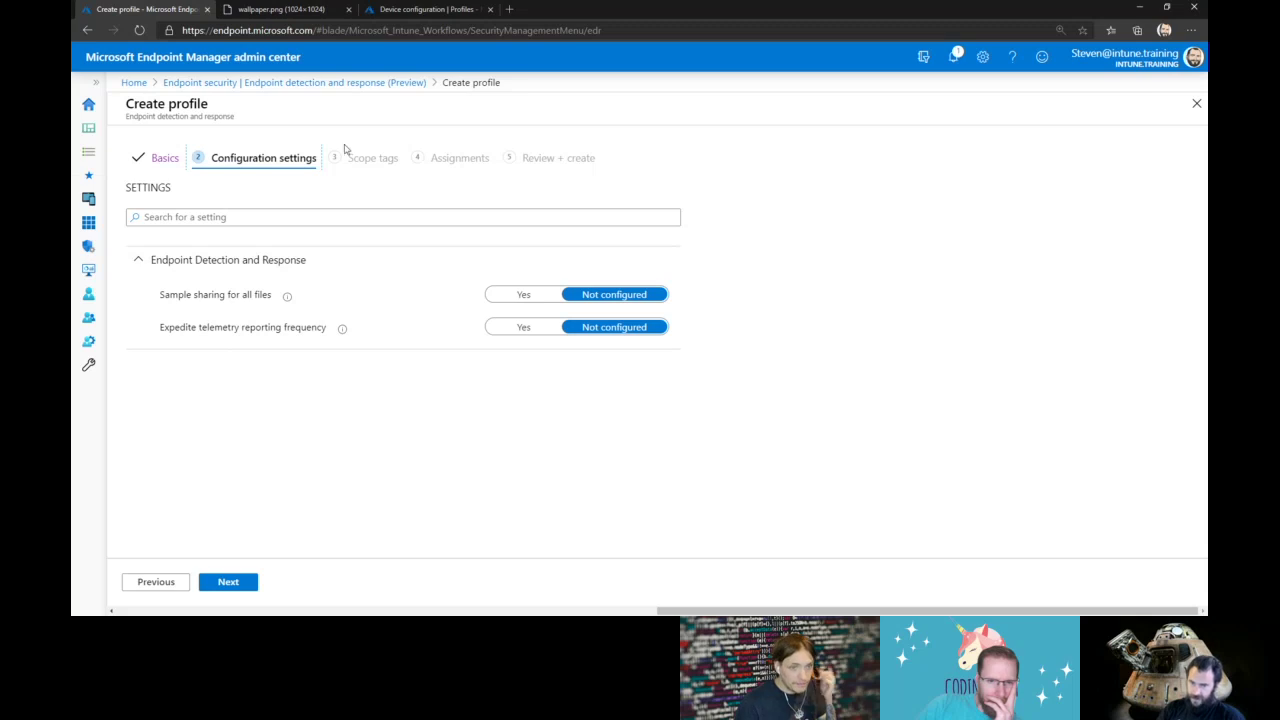
pyautogui.click(230, 86)
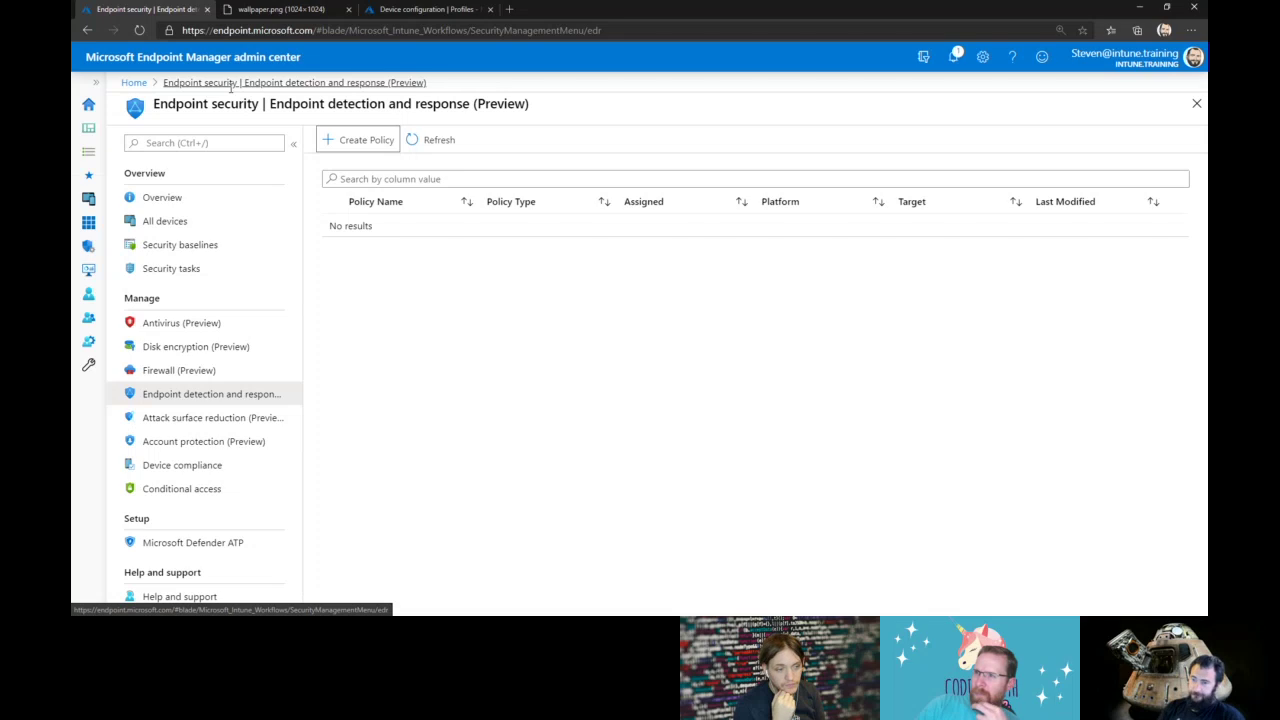
# Examine the profile types offered for a Windows 10 and later Attack surface reduction policy, then discard the draft
pyautogui.click(228, 424)
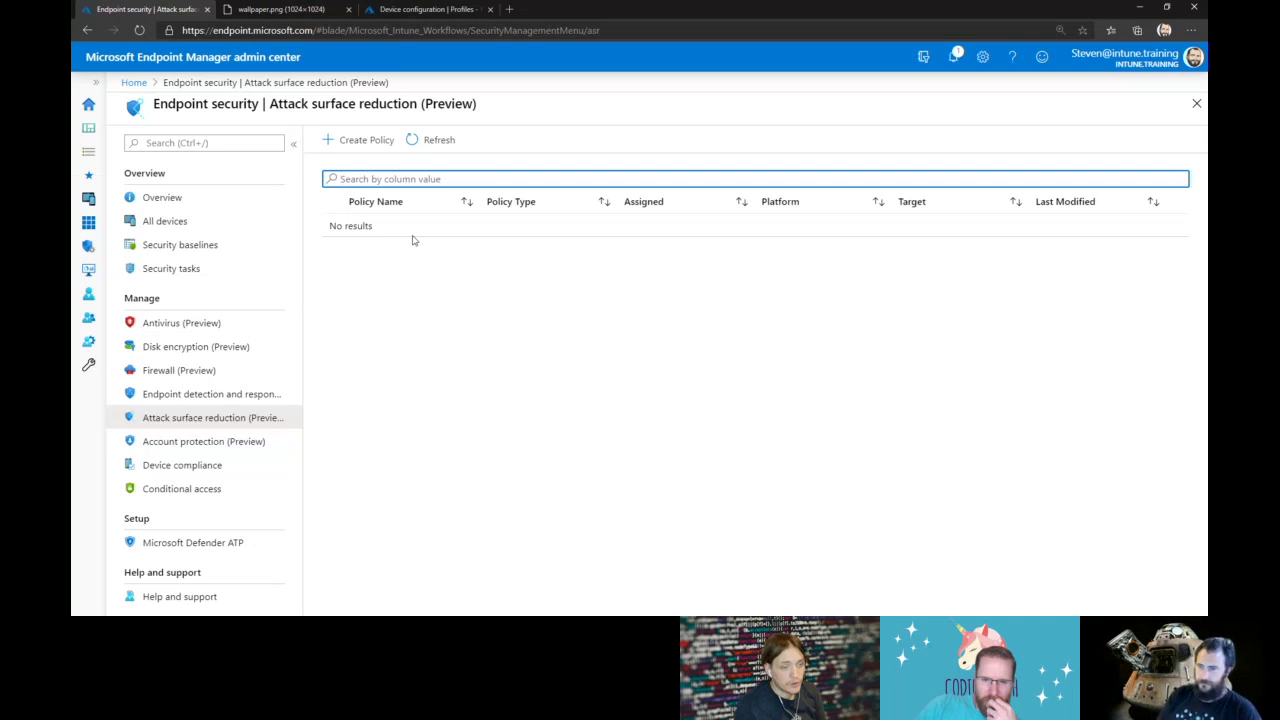
pyautogui.click(366, 142)
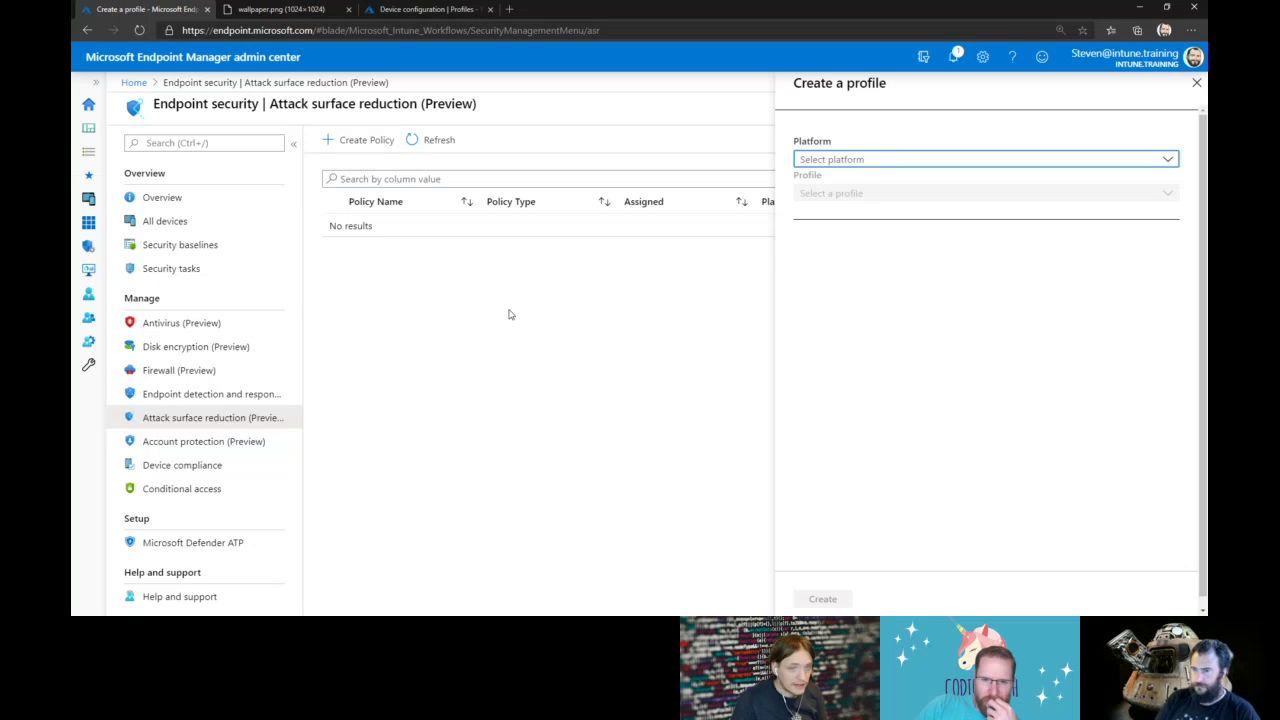
pyautogui.click(889, 160)
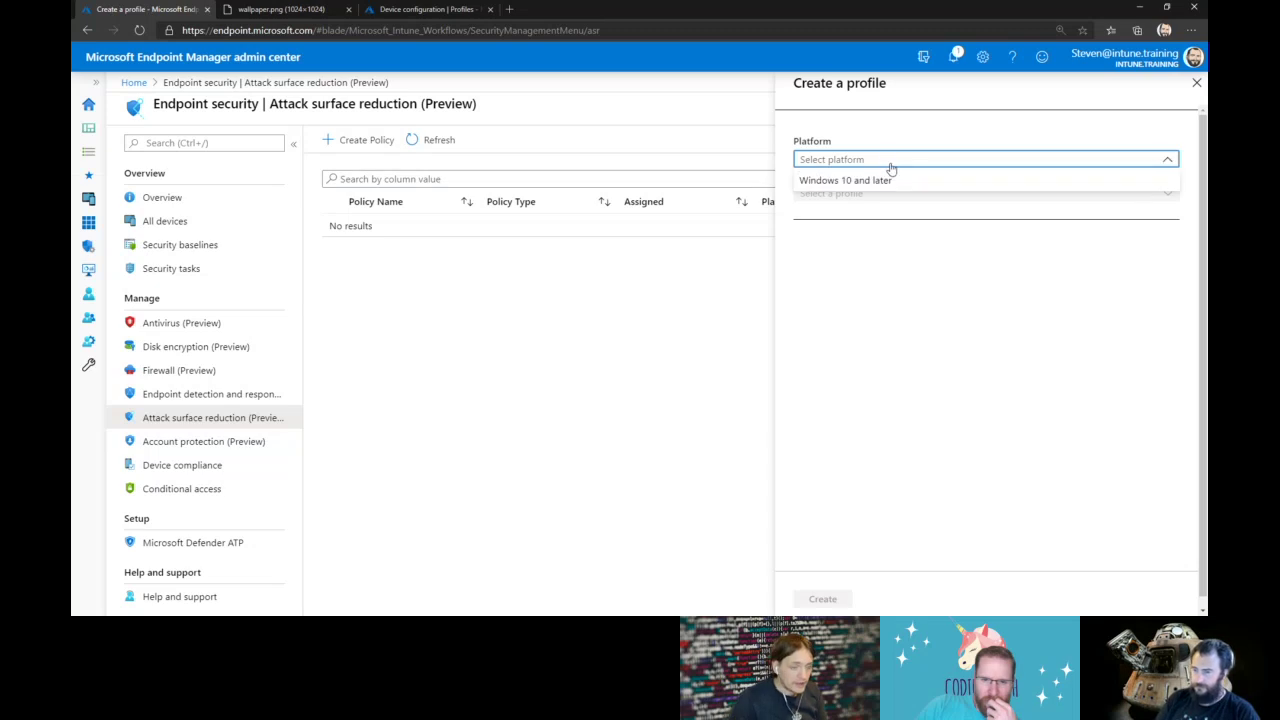
pyautogui.click(889, 181)
pyautogui.click(908, 195)
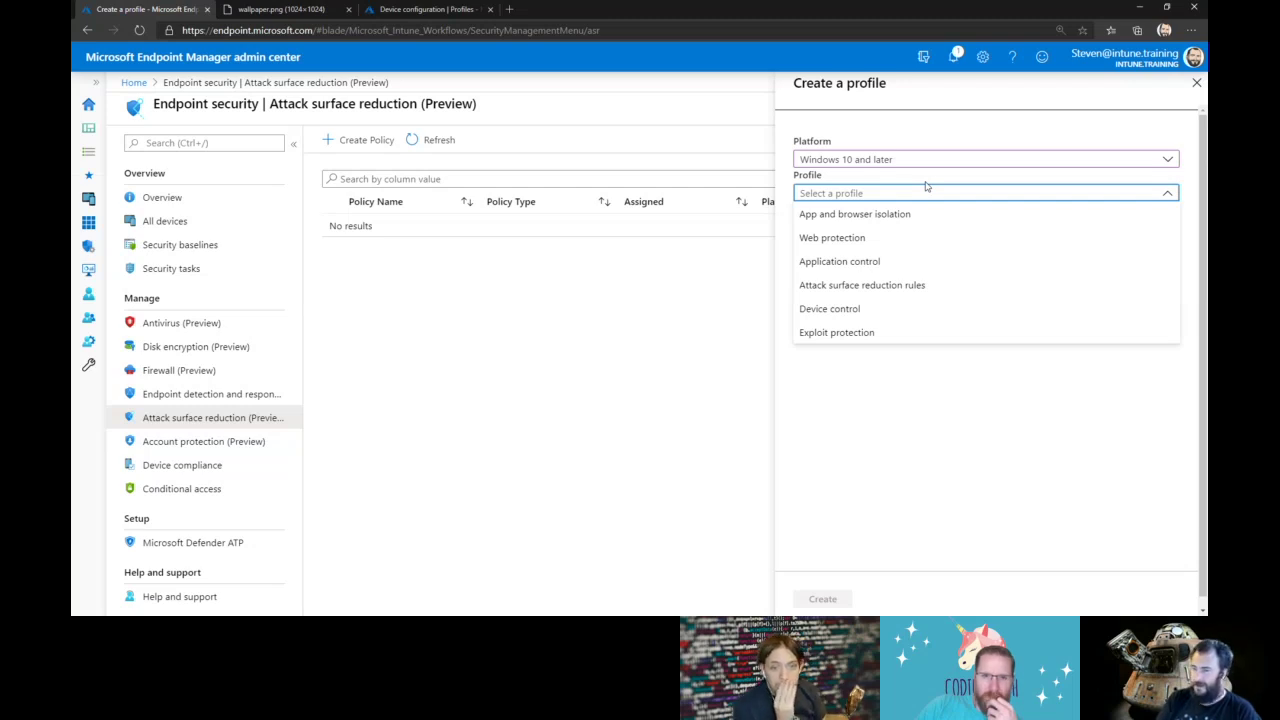
pyautogui.click(925, 188)
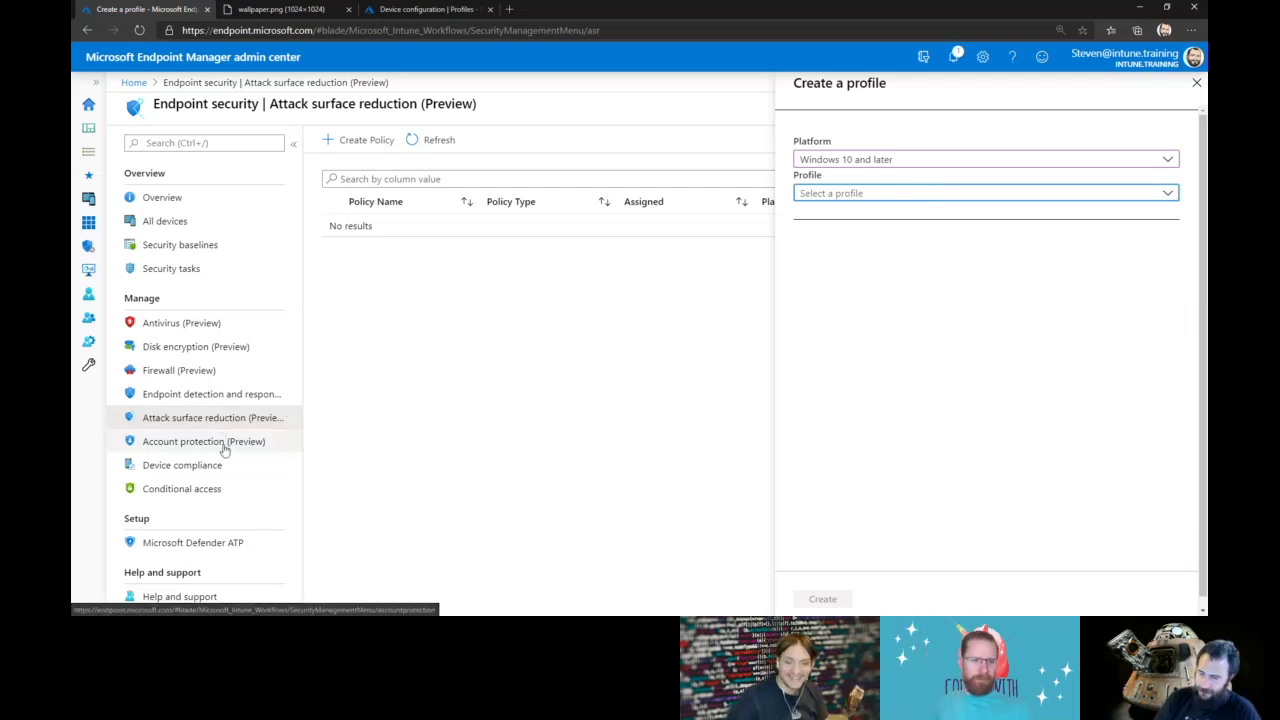
pyautogui.click(873, 195)
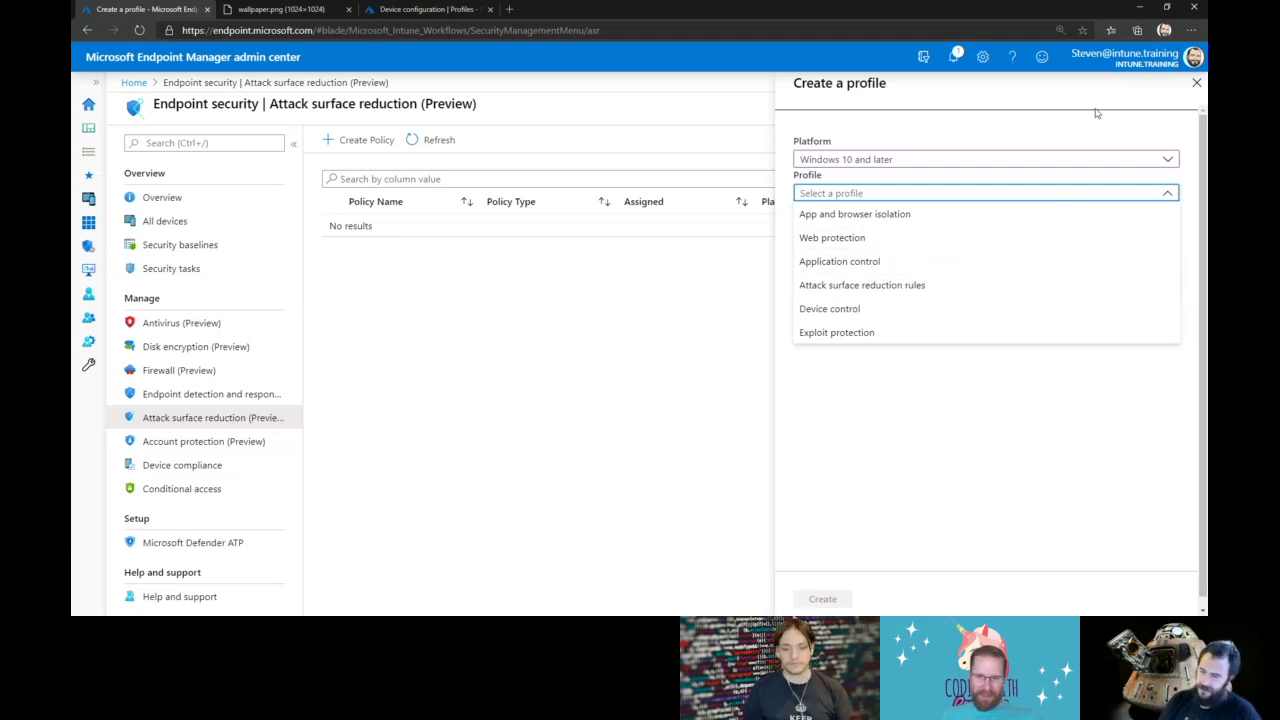
pyautogui.click(1196, 83)
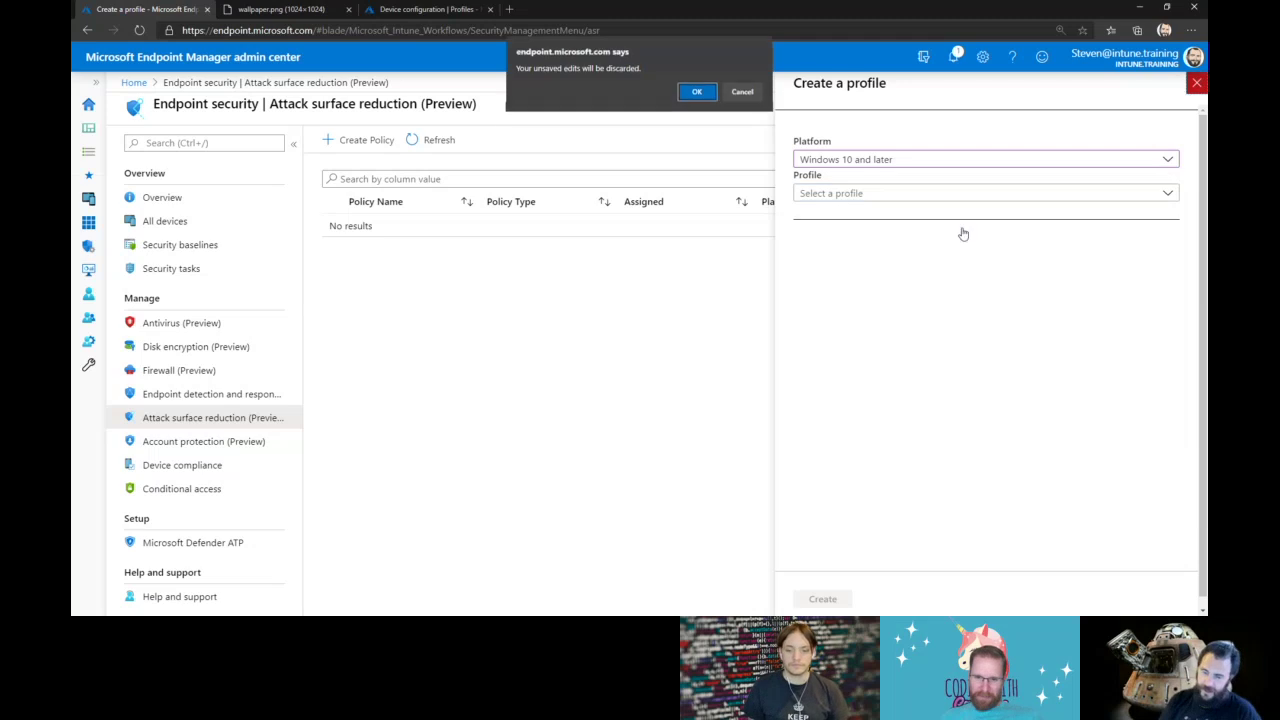
pyautogui.click(697, 94)
# Start a new Account protection policy for Windows 10 and later with the Account protection profile
pyautogui.click(216, 441)
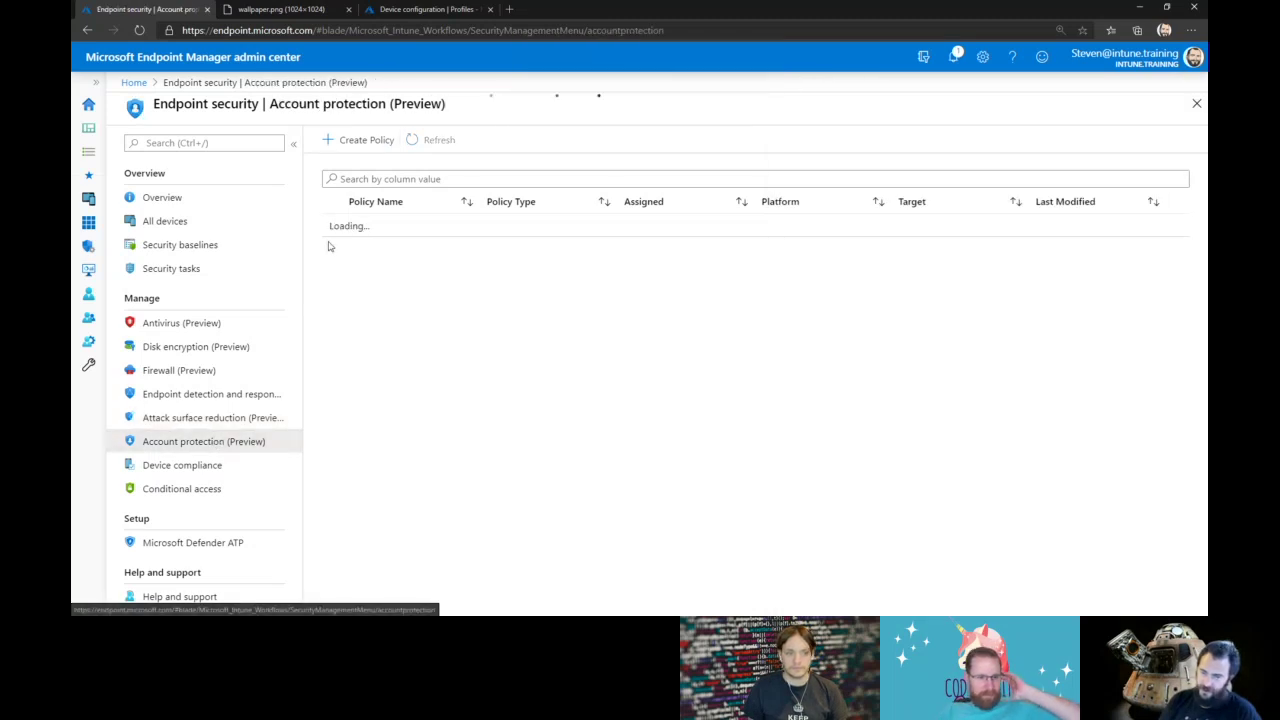
pyautogui.click(352, 143)
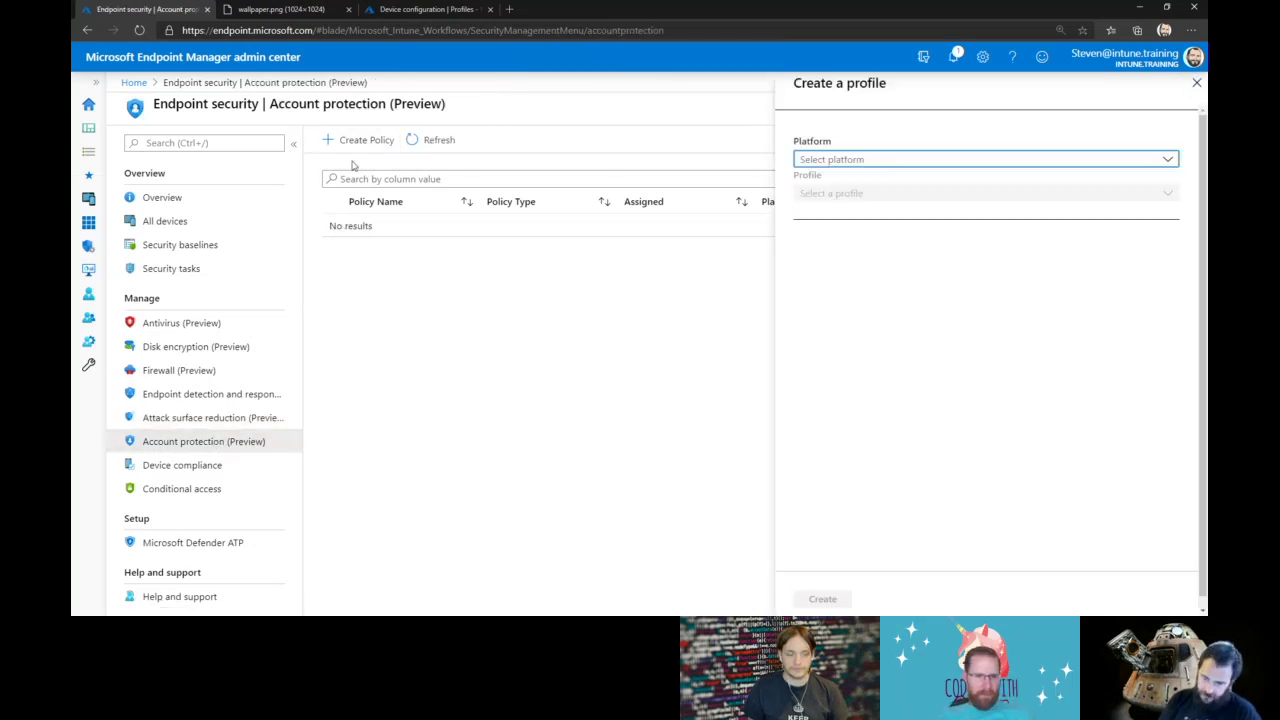
pyautogui.click(957, 160)
pyautogui.click(930, 180)
pyautogui.click(929, 192)
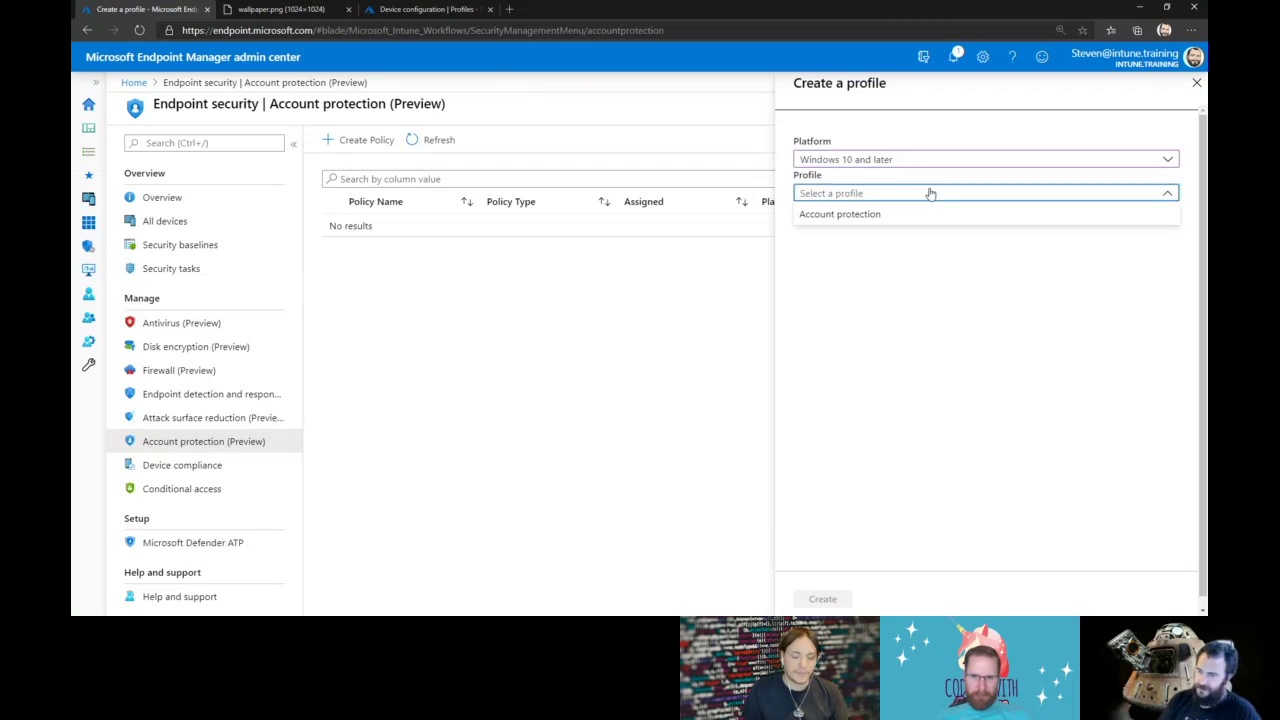
pyautogui.click(915, 214)
pyautogui.click(823, 599)
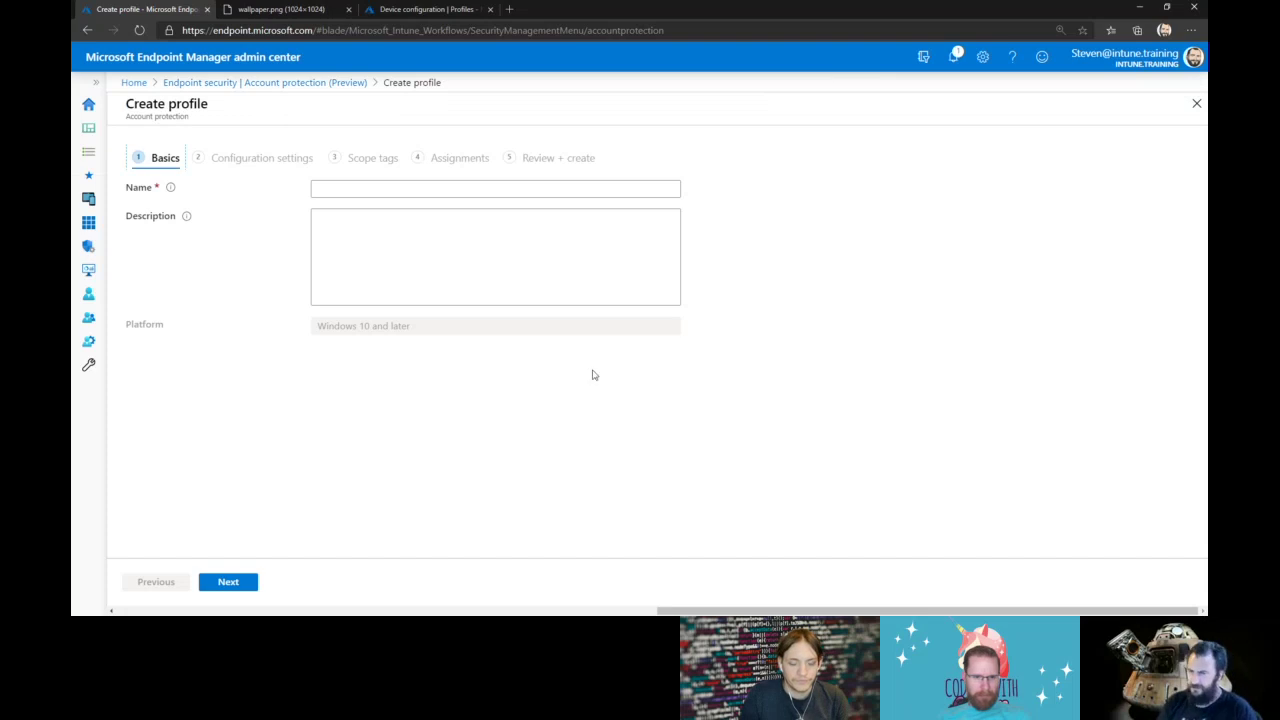
# Name the account protection profile Win10_AccountProtection and continue to its configuration settings
pyautogui.click(553, 191)
pyautogui.write('Win')
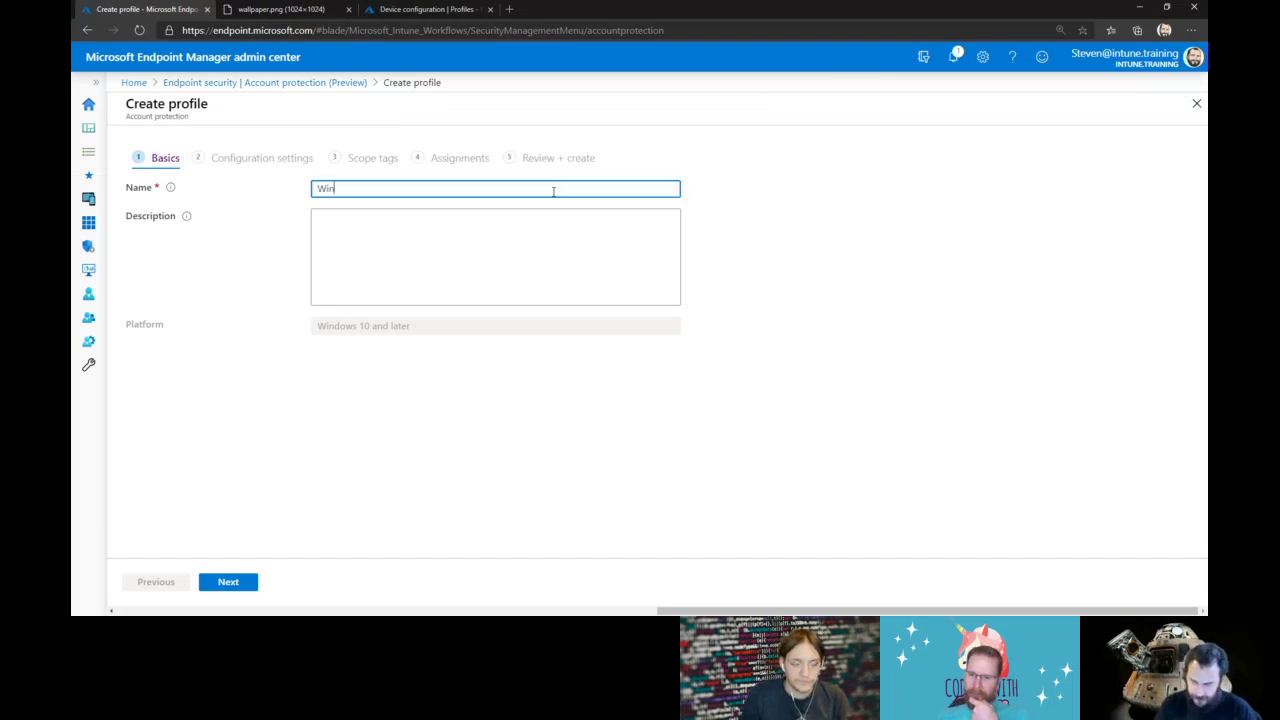
pyautogui.write('10')
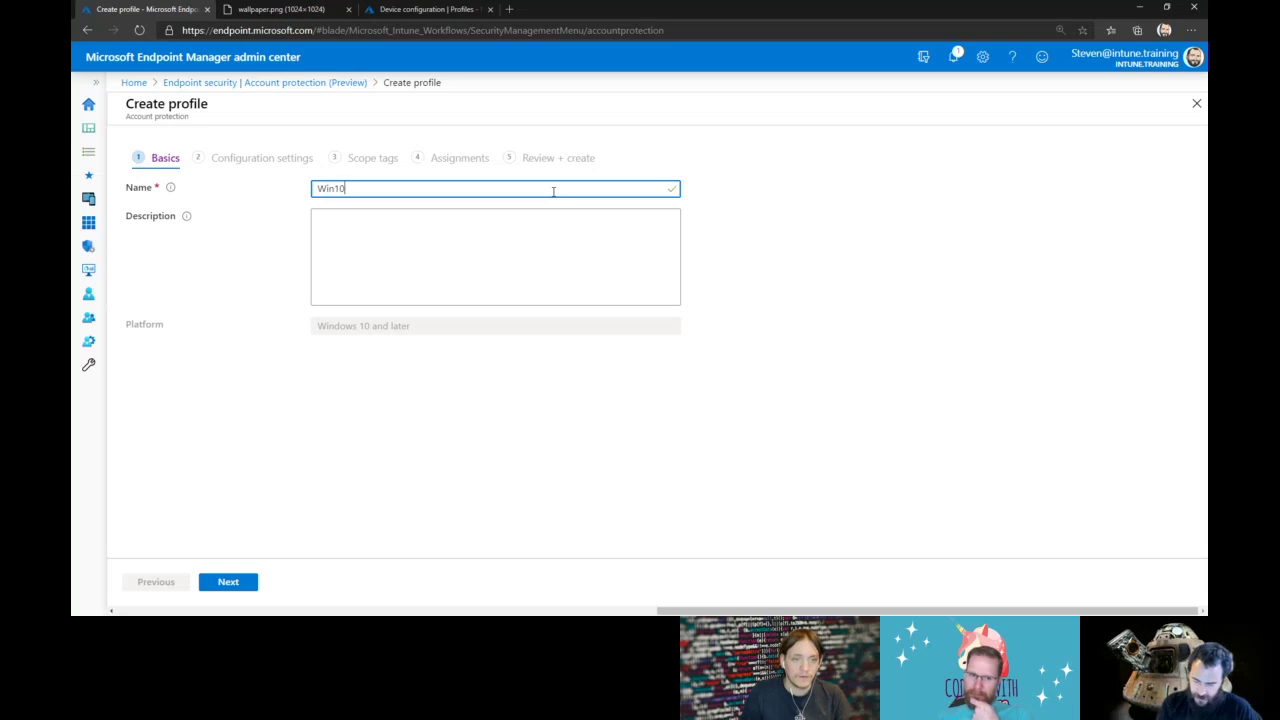
pyautogui.write('_Ac')
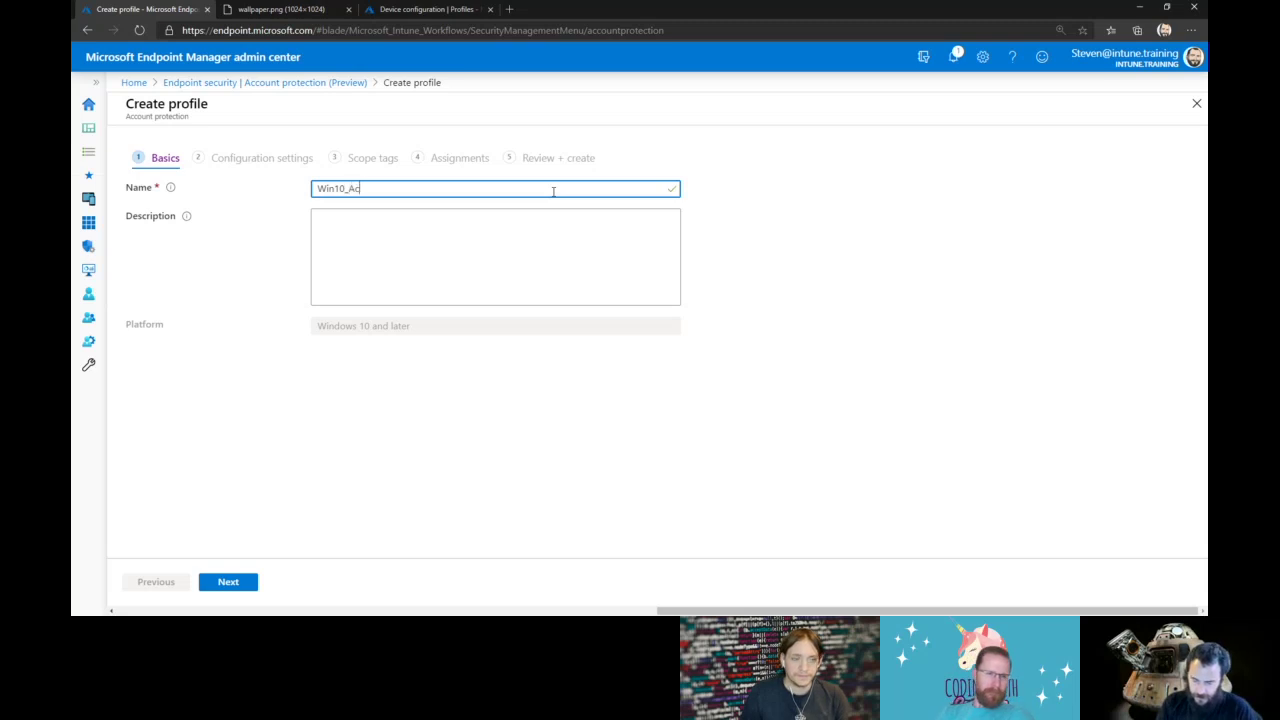
pyautogui.write('countProtection')
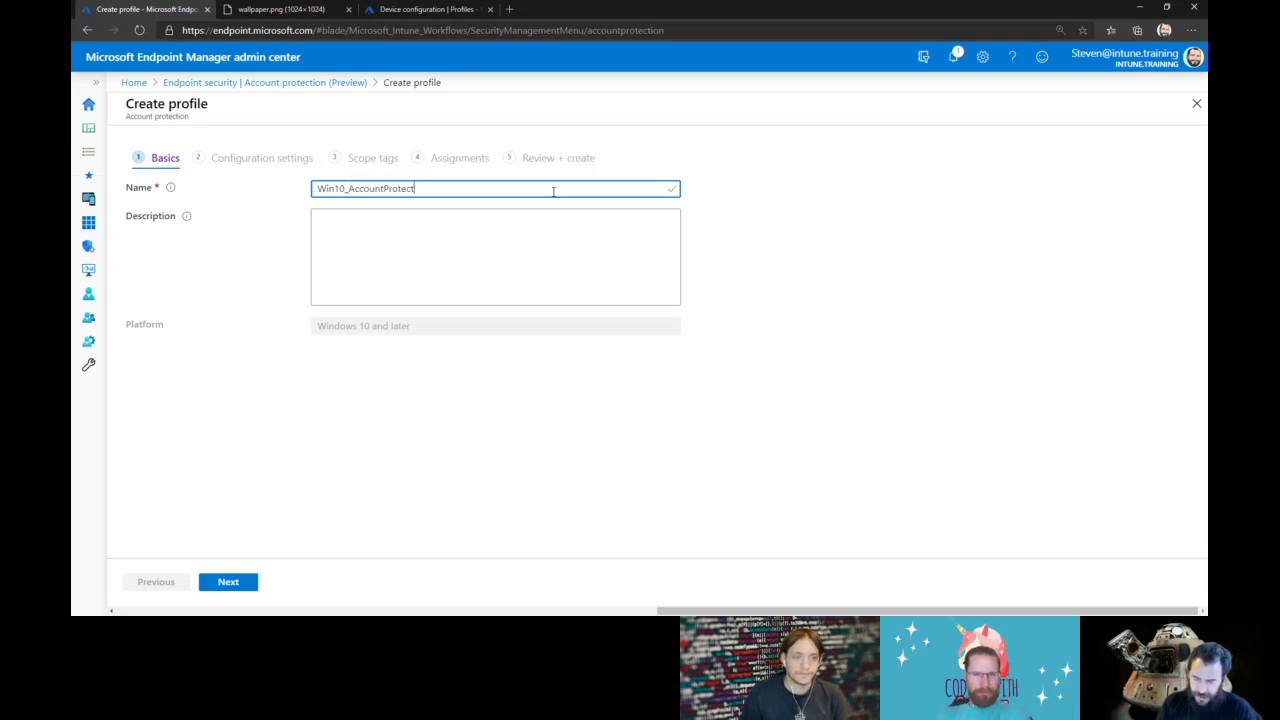
pyautogui.click(222, 585)
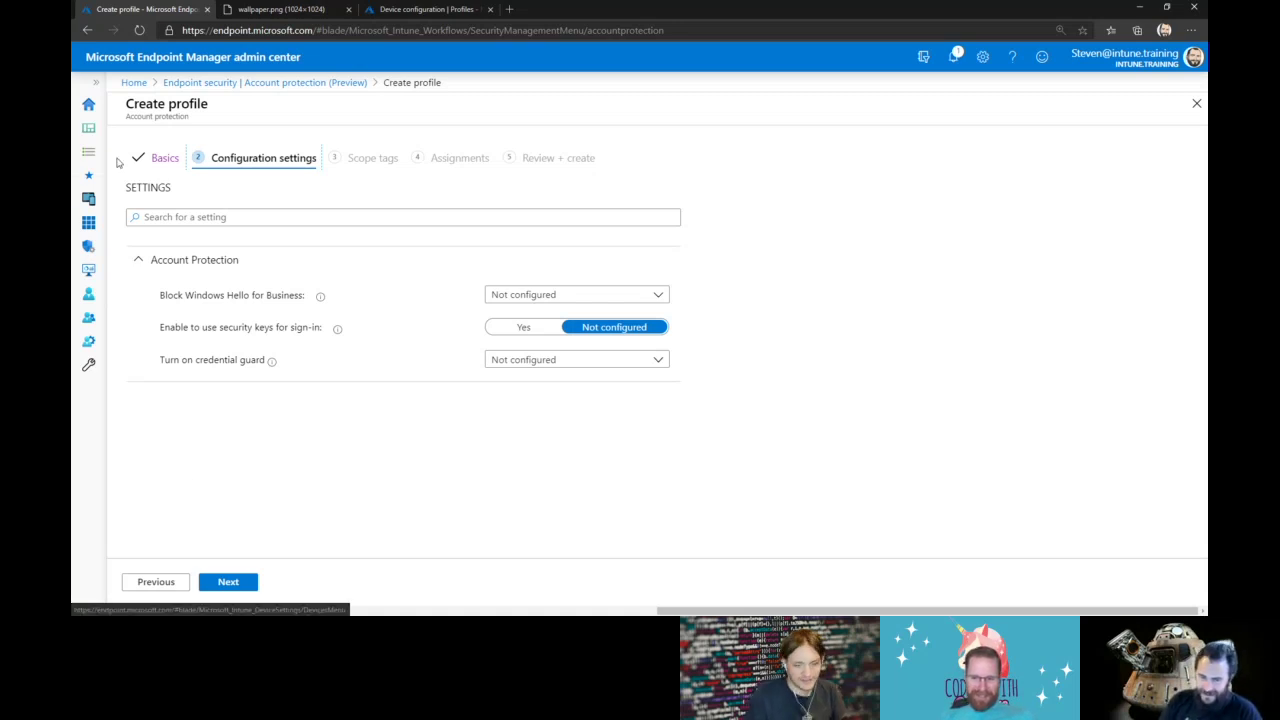
# Leave the account protection draft, look over the Devices policy categories, and view the tenant status under Tenant administration
pyautogui.click(89, 130)
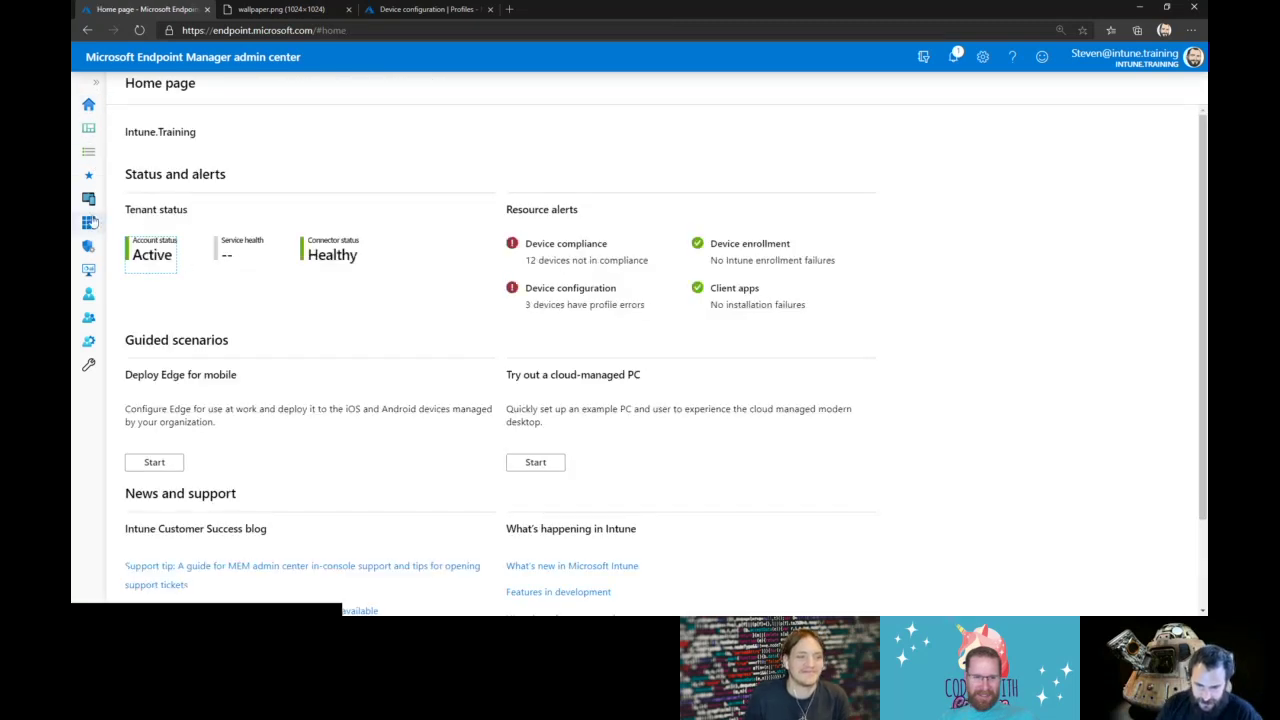
pyautogui.click(88, 198)
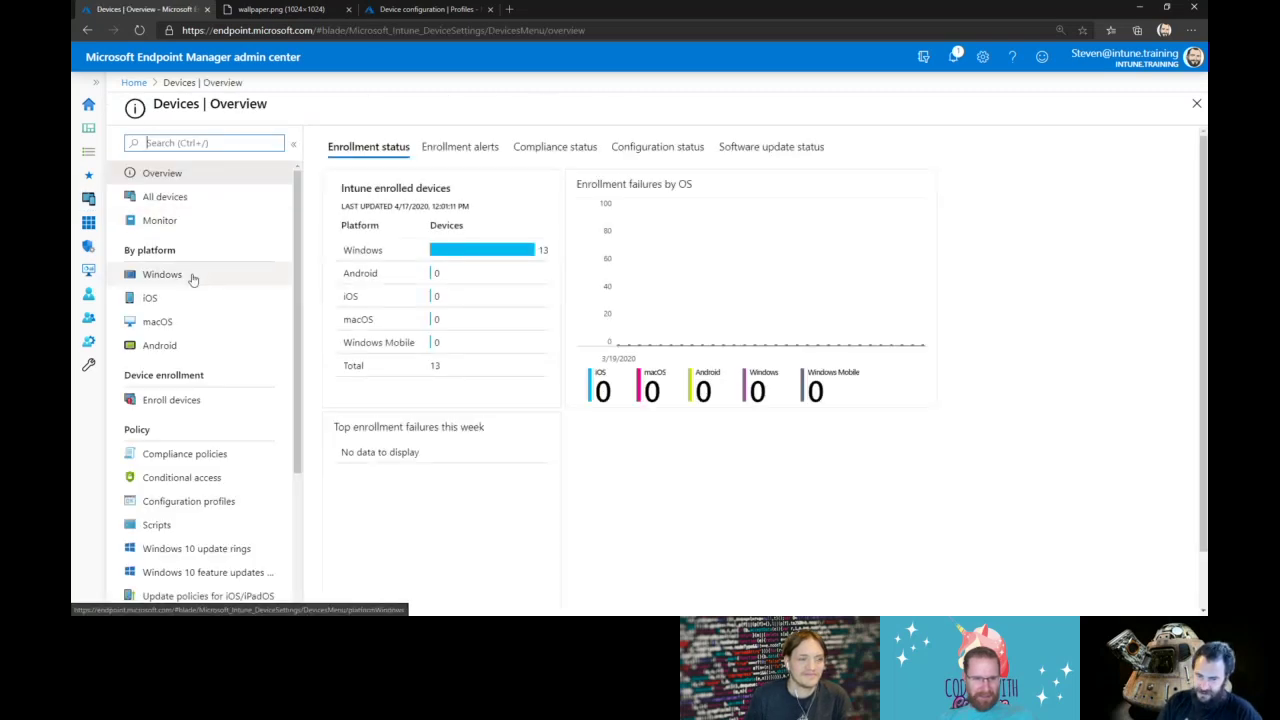
pyautogui.scroll(-3, 213, 337)
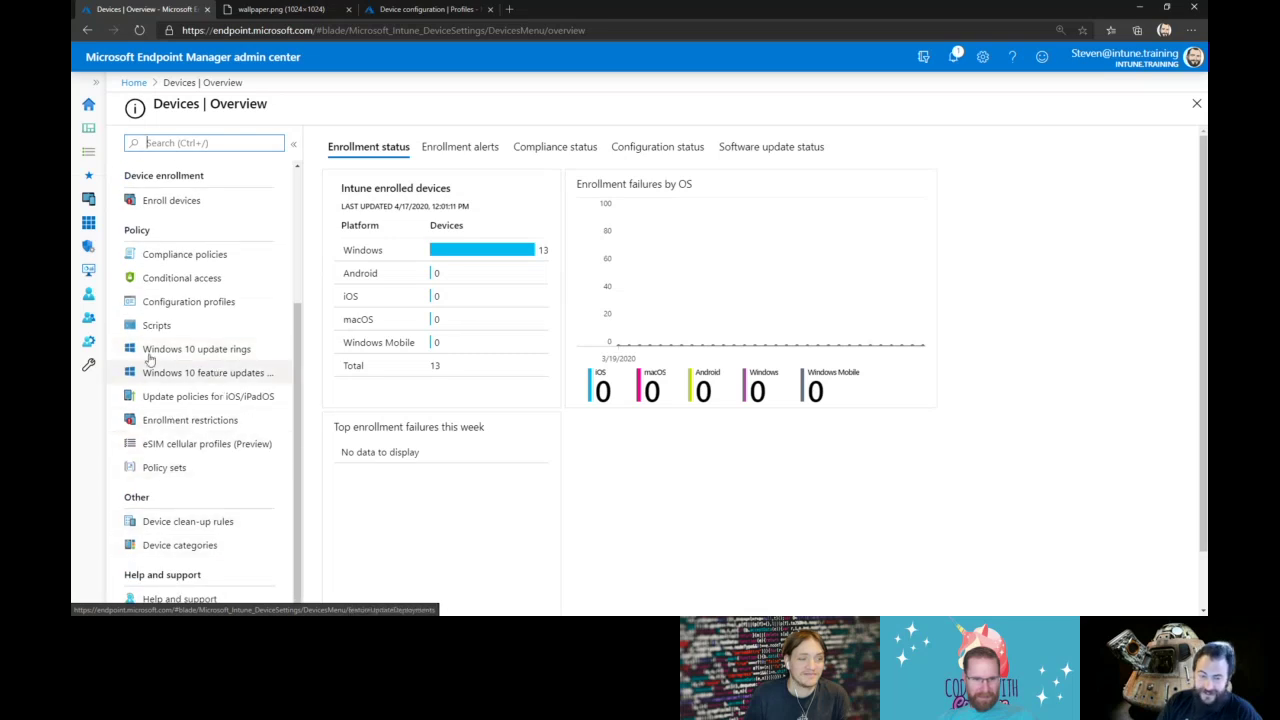
pyautogui.click(96, 82)
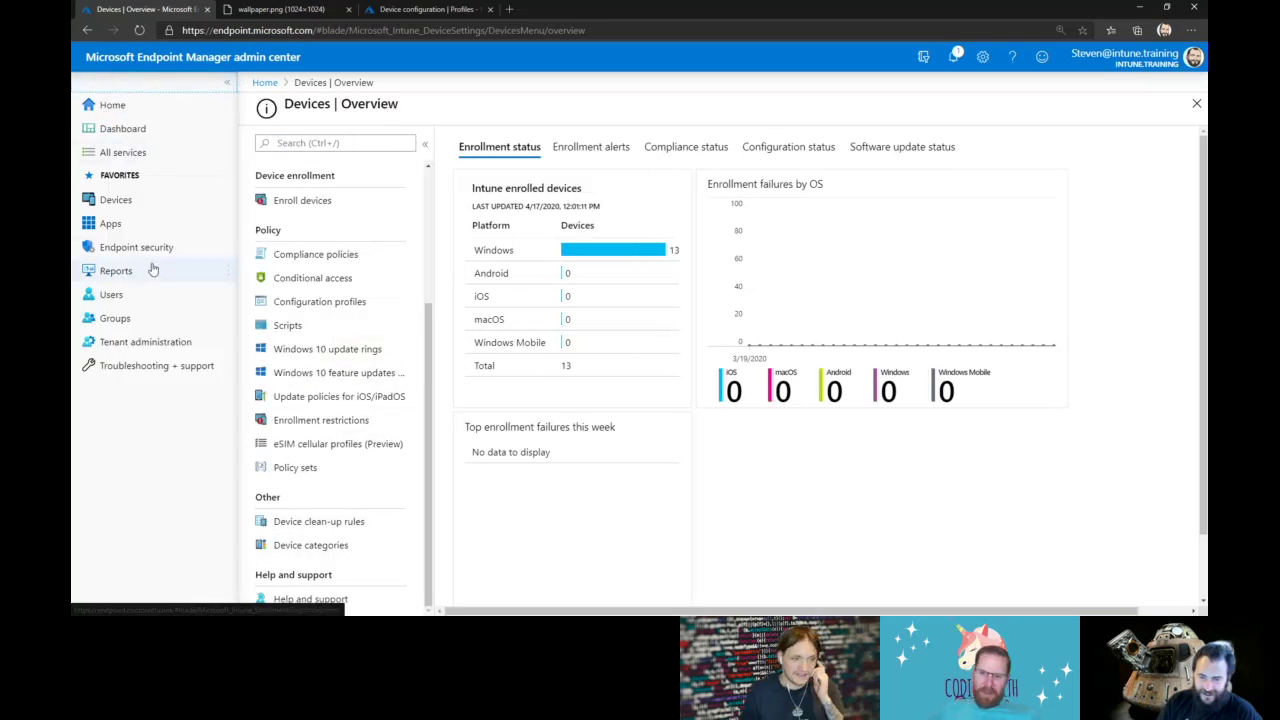
pyautogui.click(175, 346)
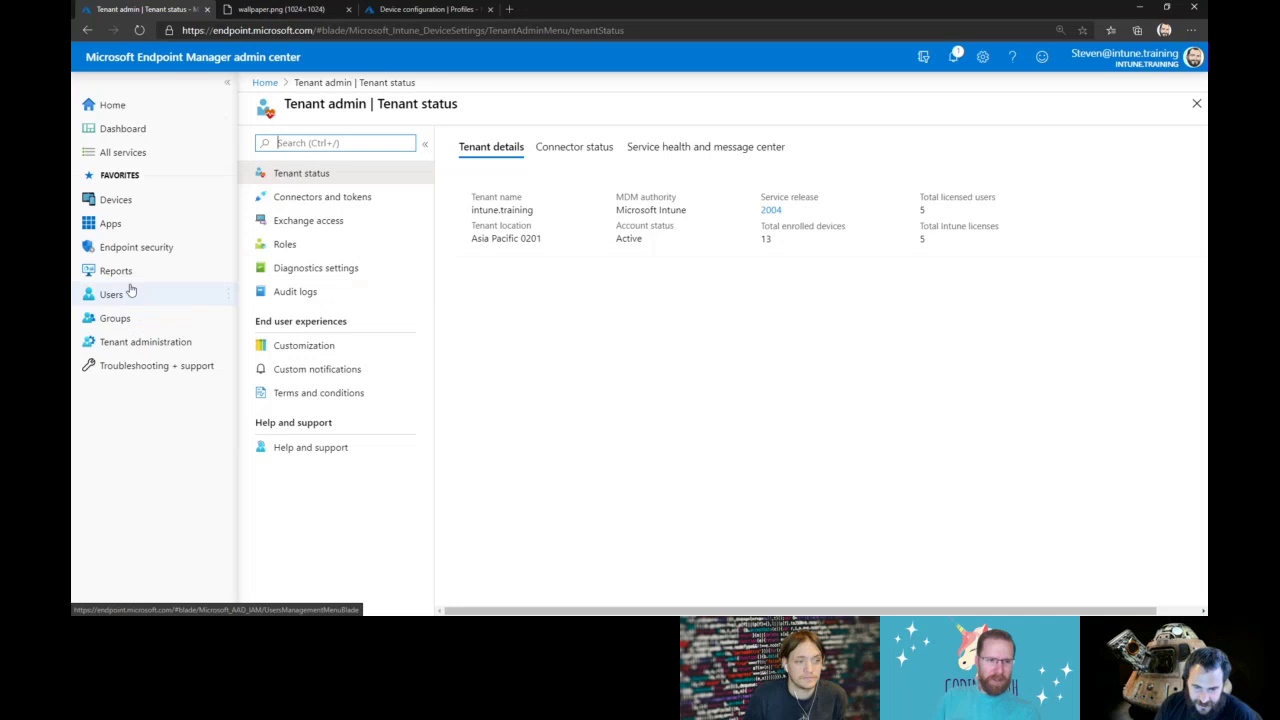
# Under Windows enrollment for devices, view the Enrollment Status Page and the Windows Autopilot deployment profiles
pyautogui.click(118, 200)
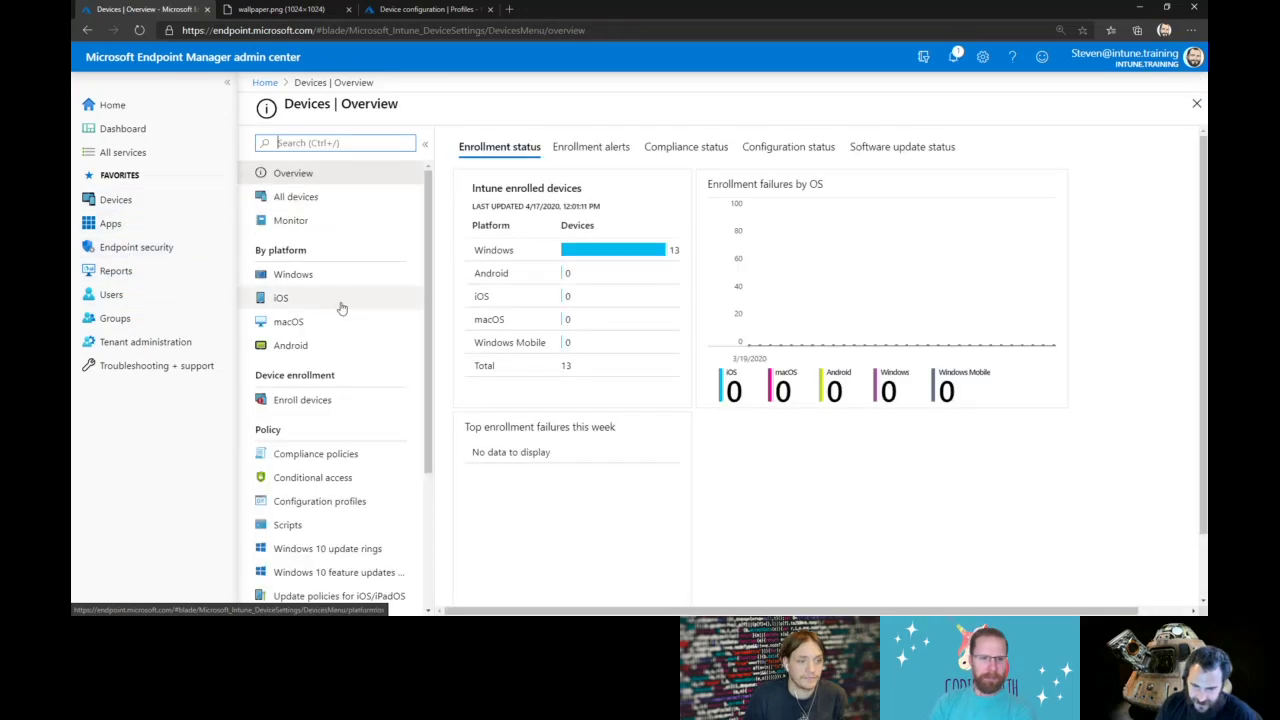
pyautogui.scroll(-1, 341, 310)
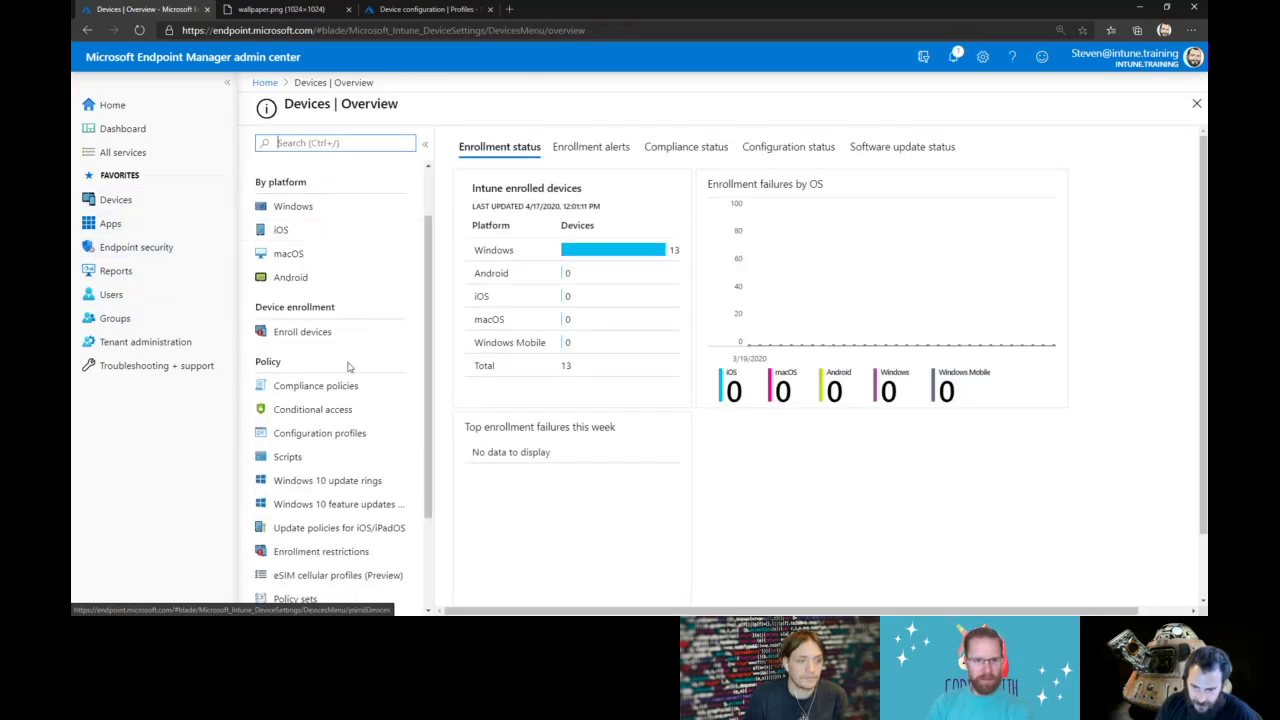
pyautogui.click(331, 334)
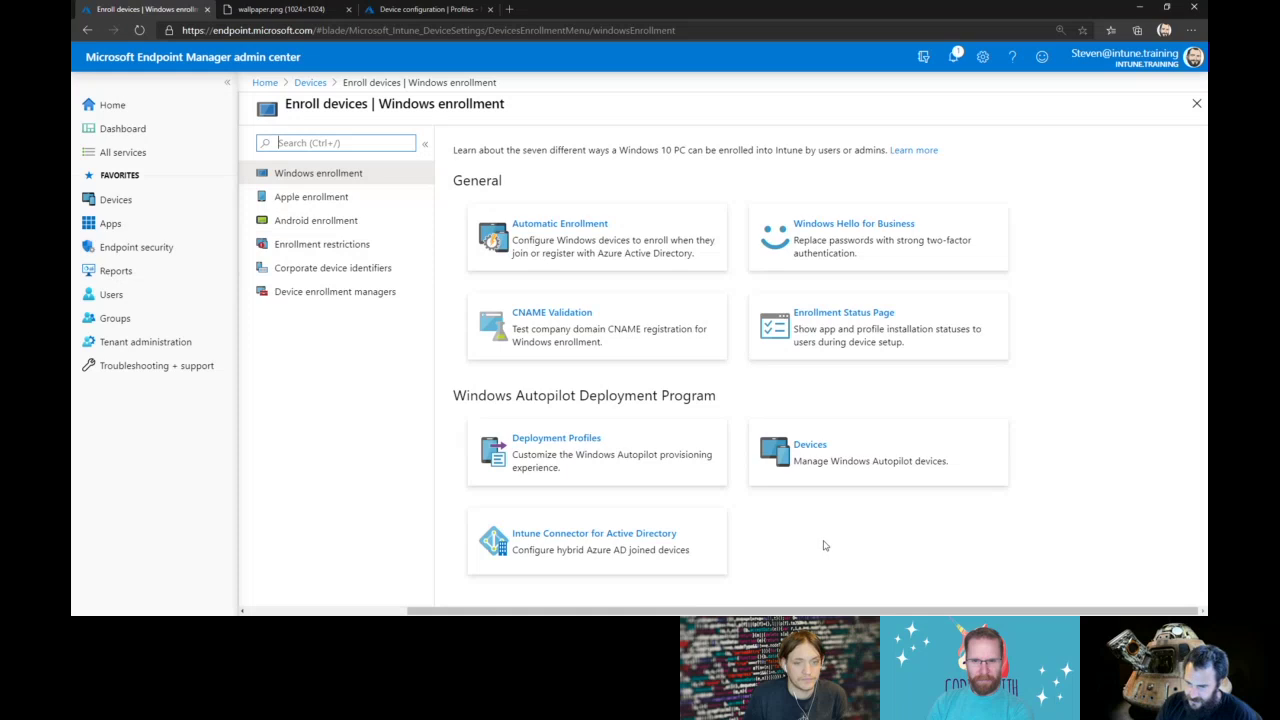
pyautogui.click(843, 312)
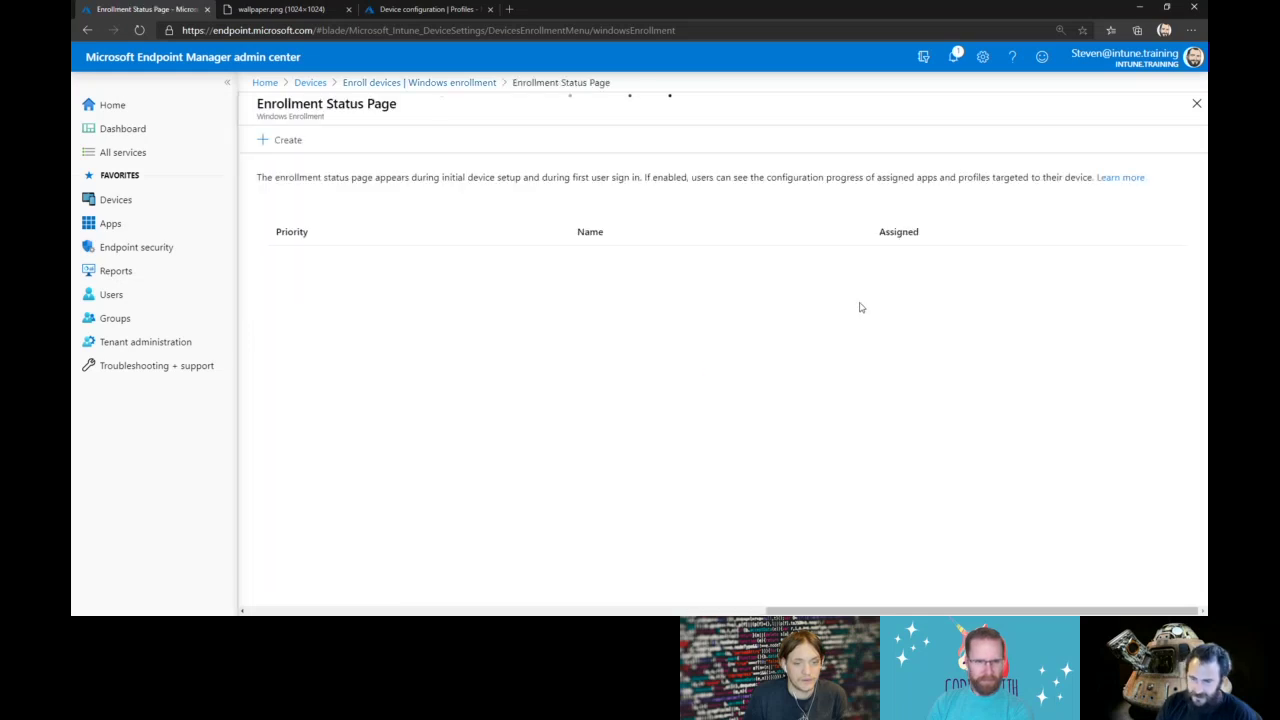
pyautogui.click(466, 82)
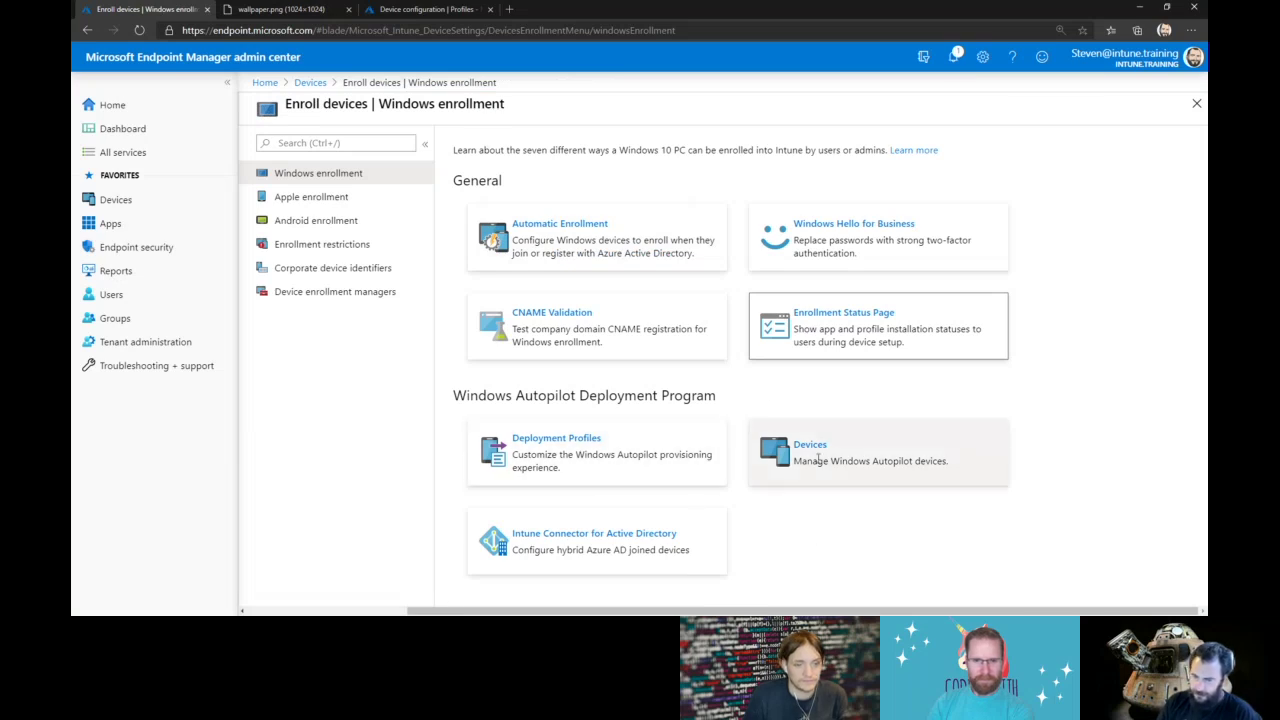
pyautogui.click(677, 460)
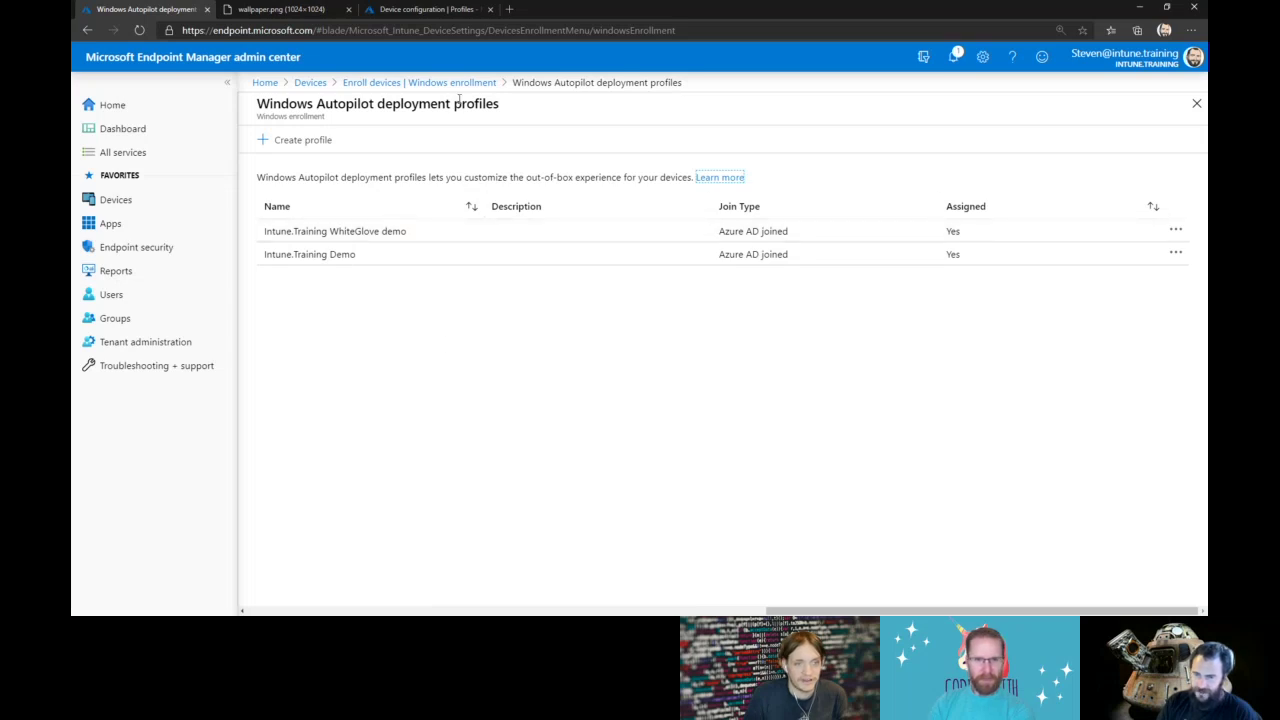
pyautogui.click(437, 84)
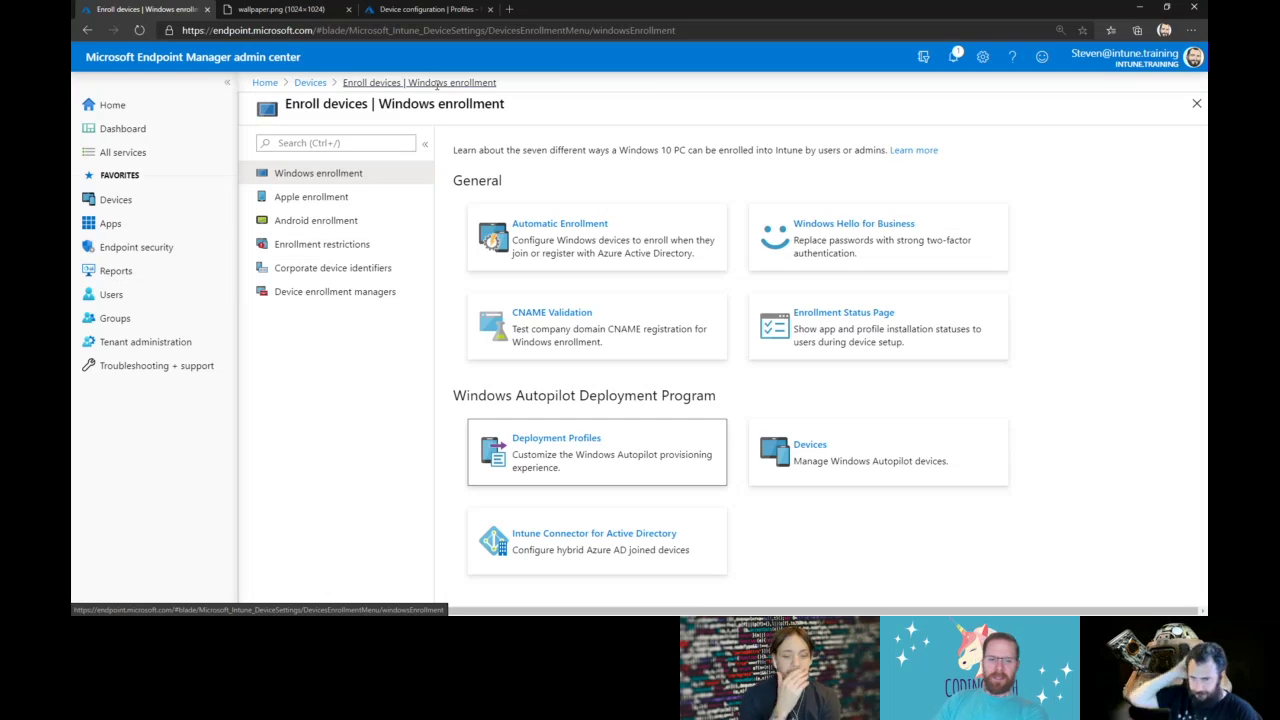
# Return to Endpoint security and view its Conditional Access policies
pyautogui.click(170, 254)
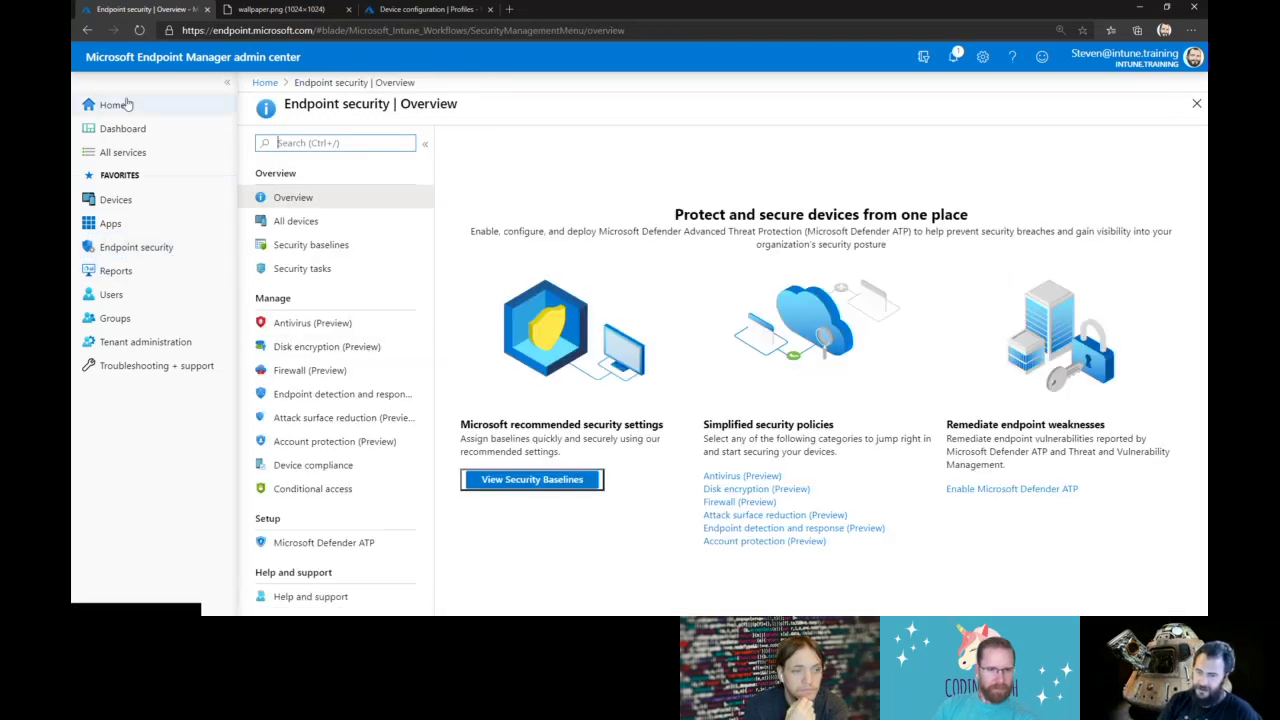
pyautogui.click(227, 82)
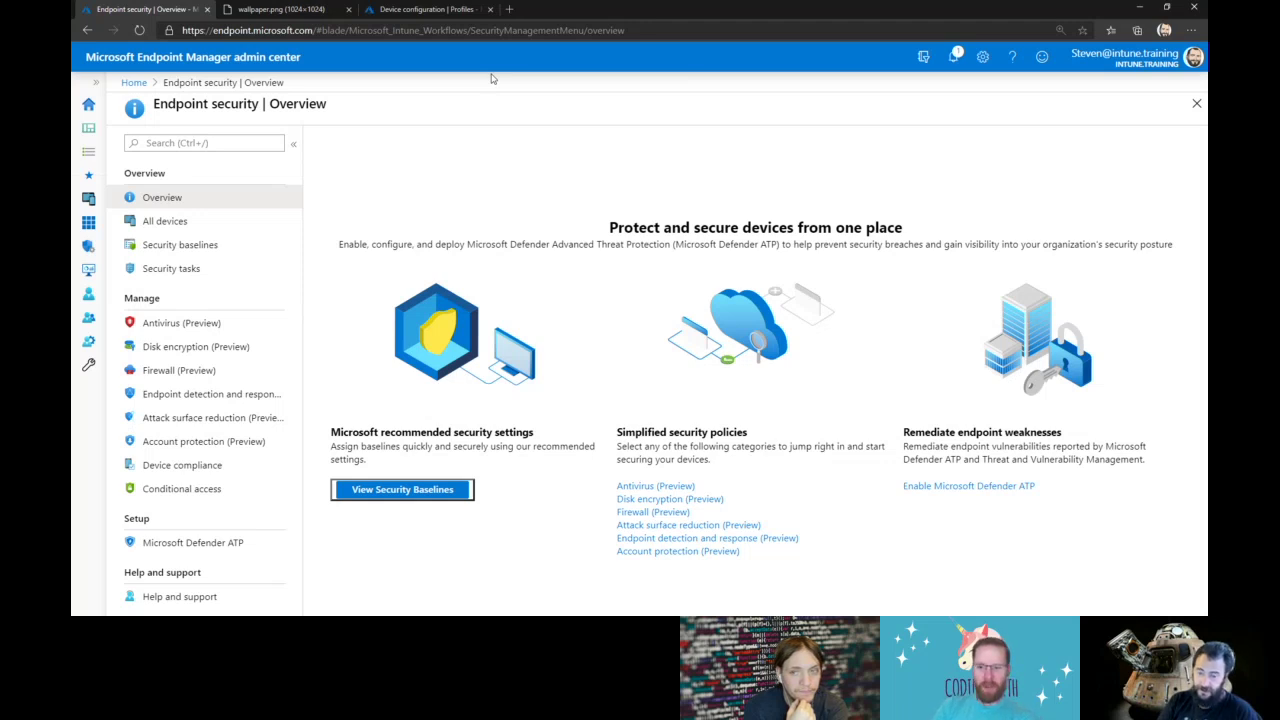
pyautogui.click(212, 491)
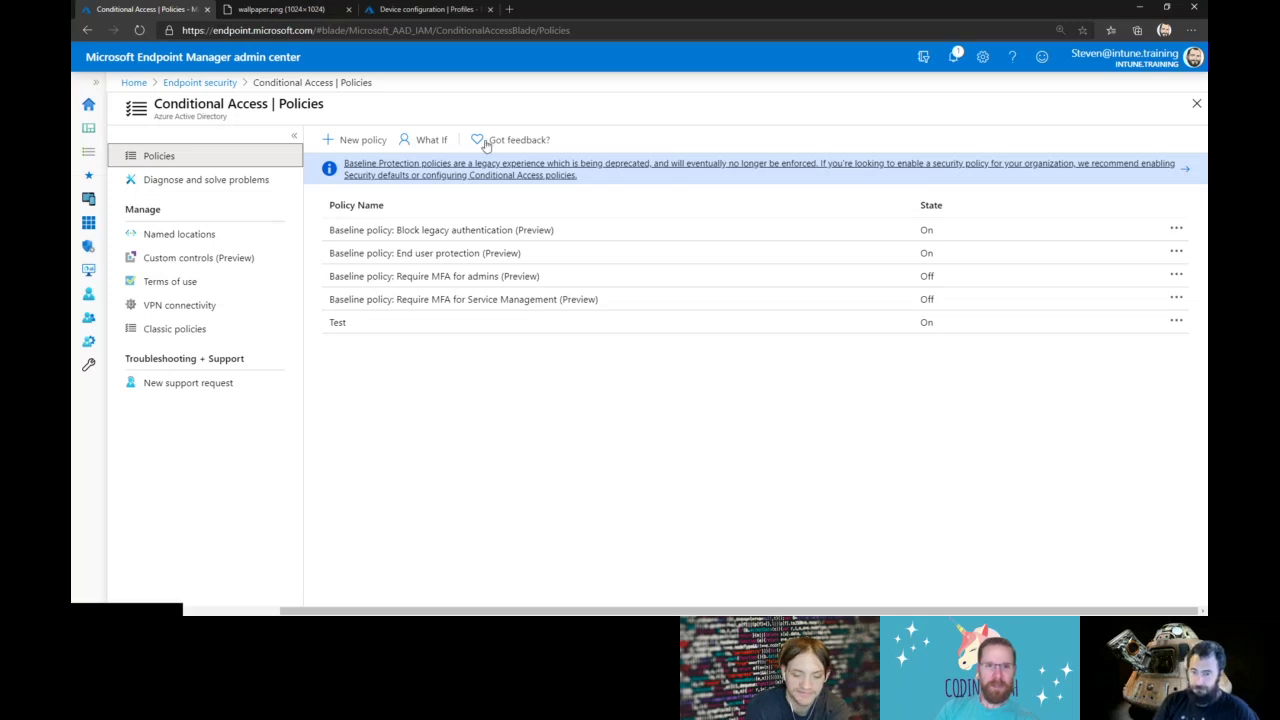
# Load the admin center home page through the short address aka.ms/memac
pyautogui.click(520, 28)
pyautogui.write('a')
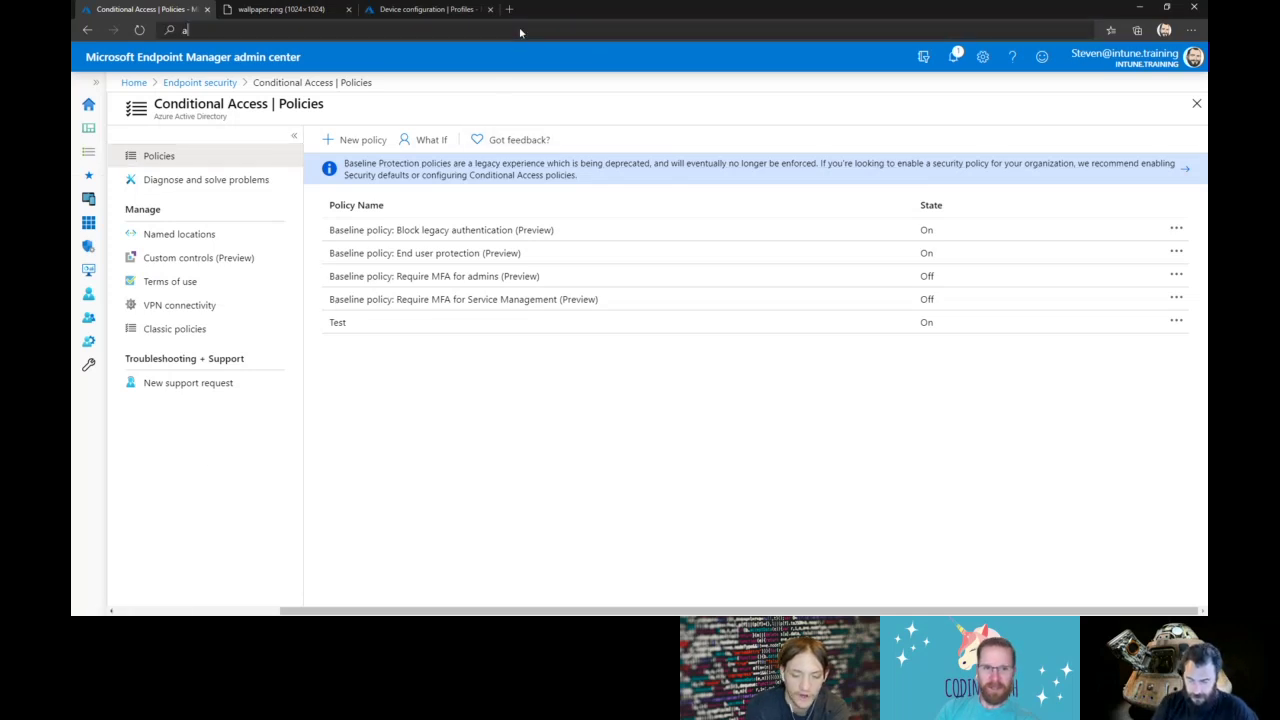
pyautogui.write('ka.ms/')
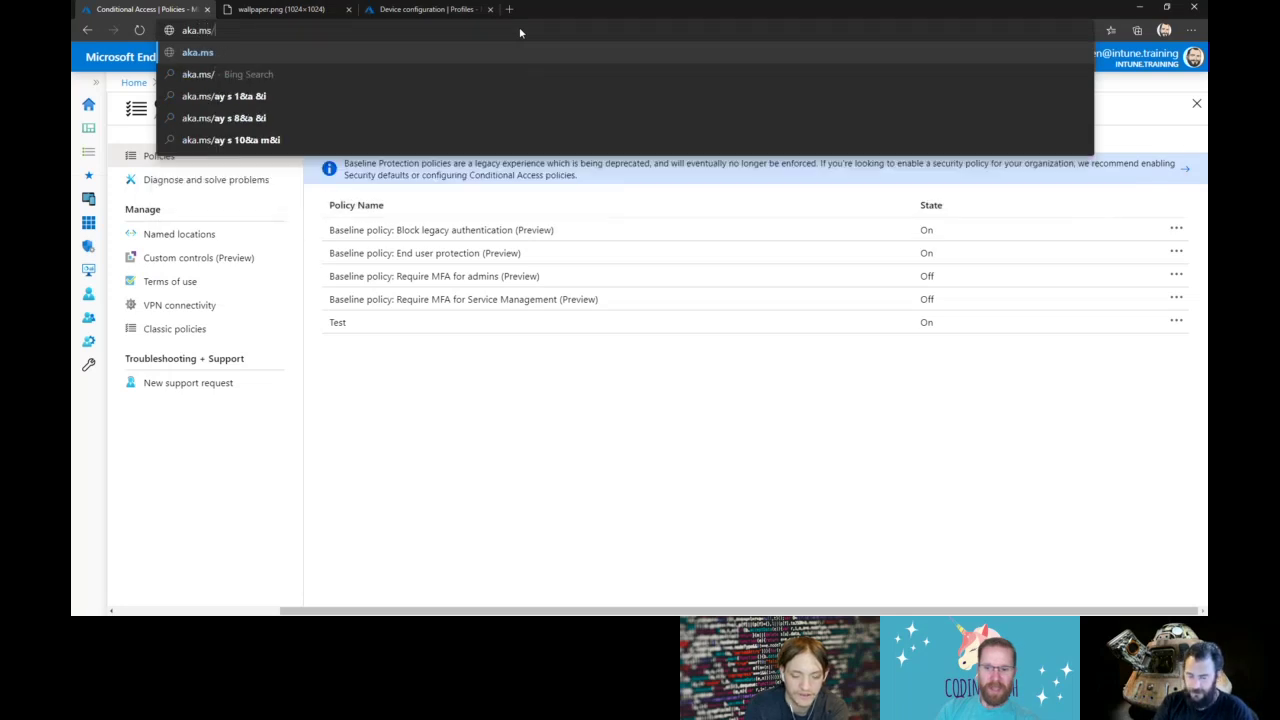
pyautogui.write('memac')
pyautogui.press('Return')
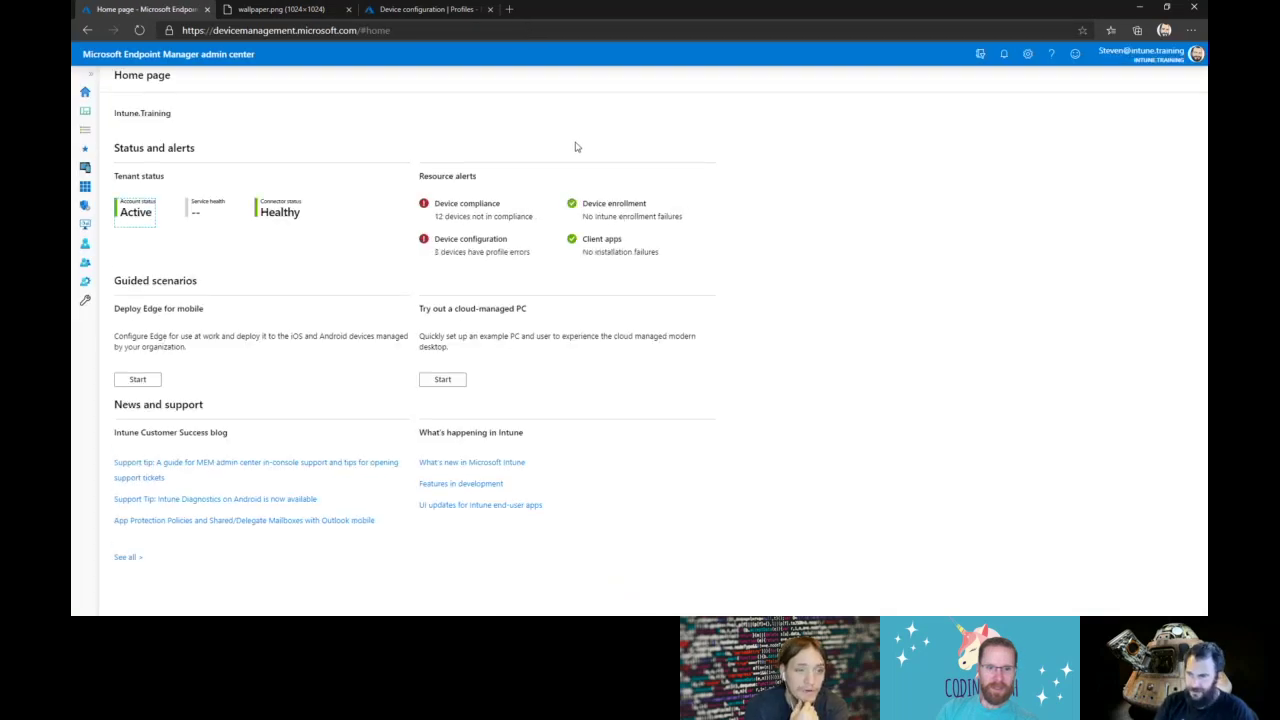
pyautogui.hotkey('ctrl', '+')
pyautogui.hotkey('ctrl', '+')
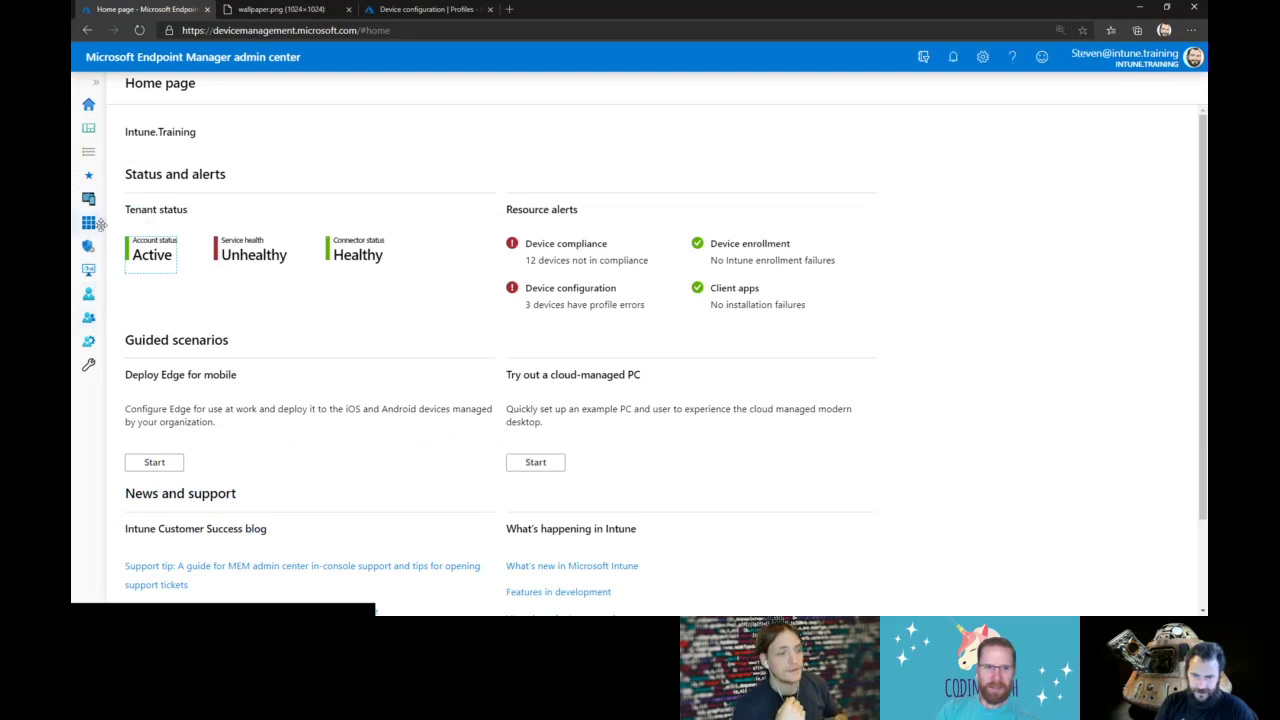
# View the Endpoint security overview and its list of Antivirus policies
pyautogui.click(96, 82)
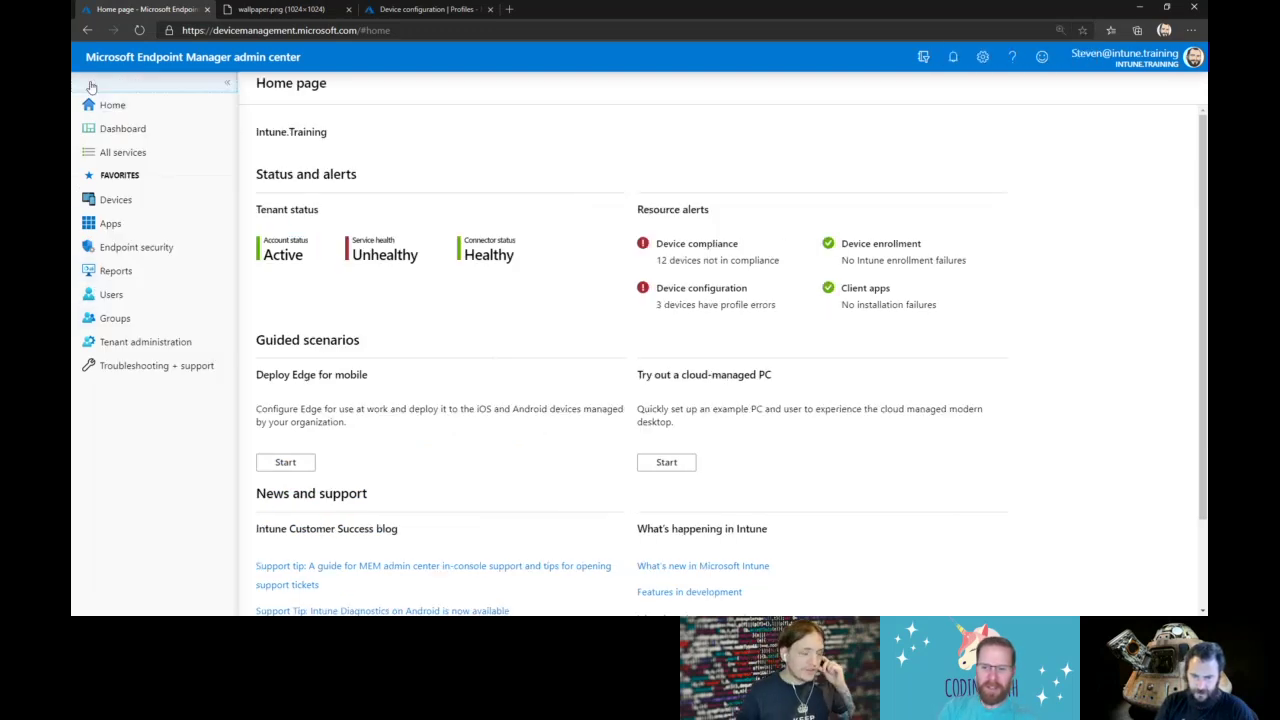
pyautogui.click(150, 247)
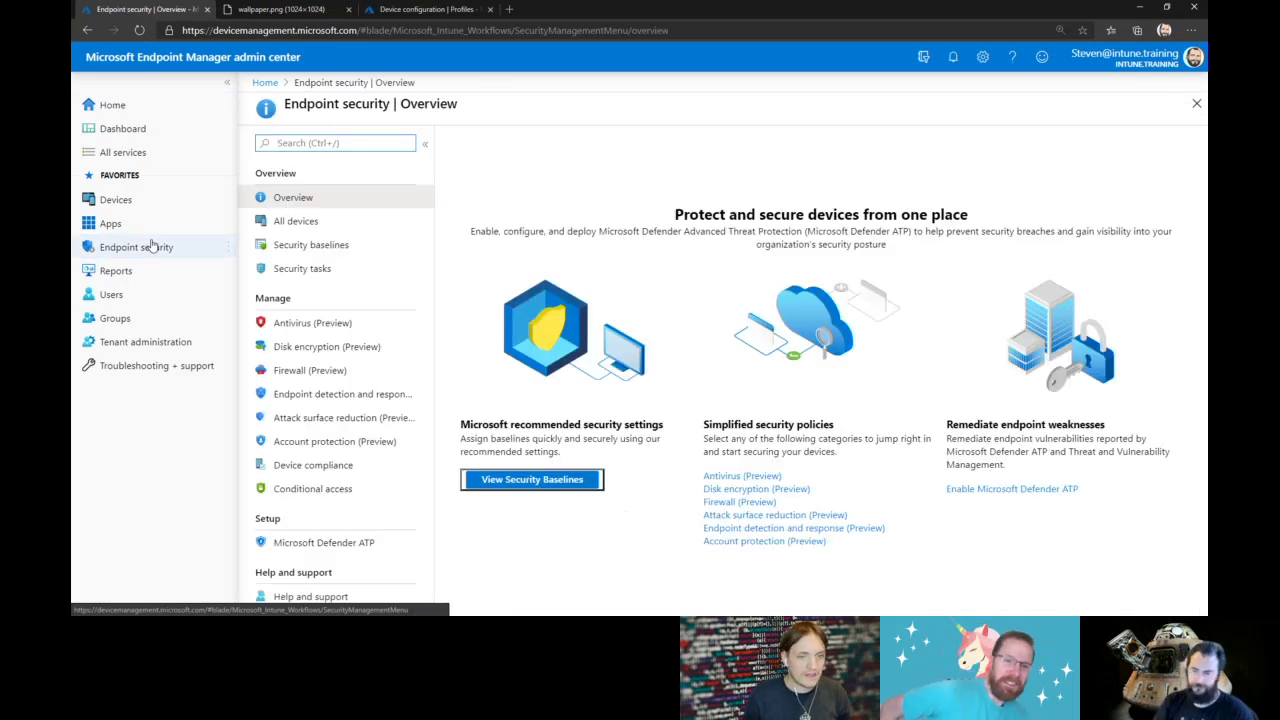
pyautogui.click(578, 187)
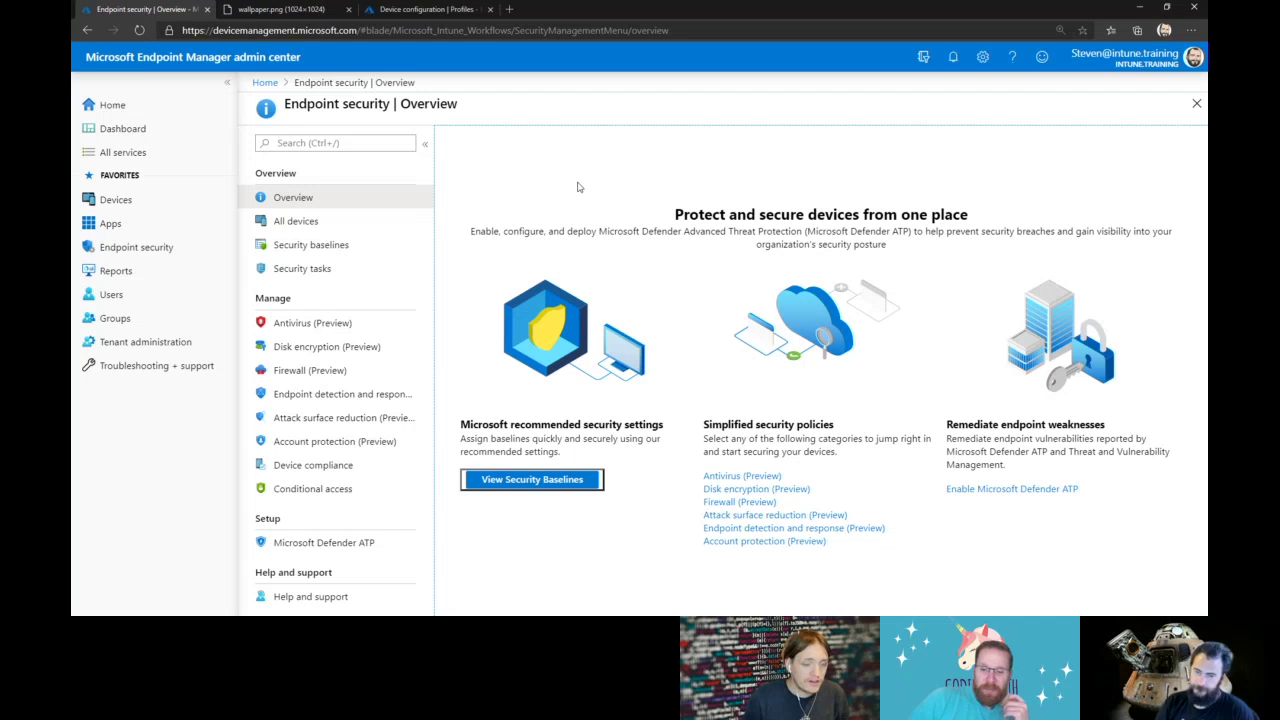
pyautogui.click(330, 324)
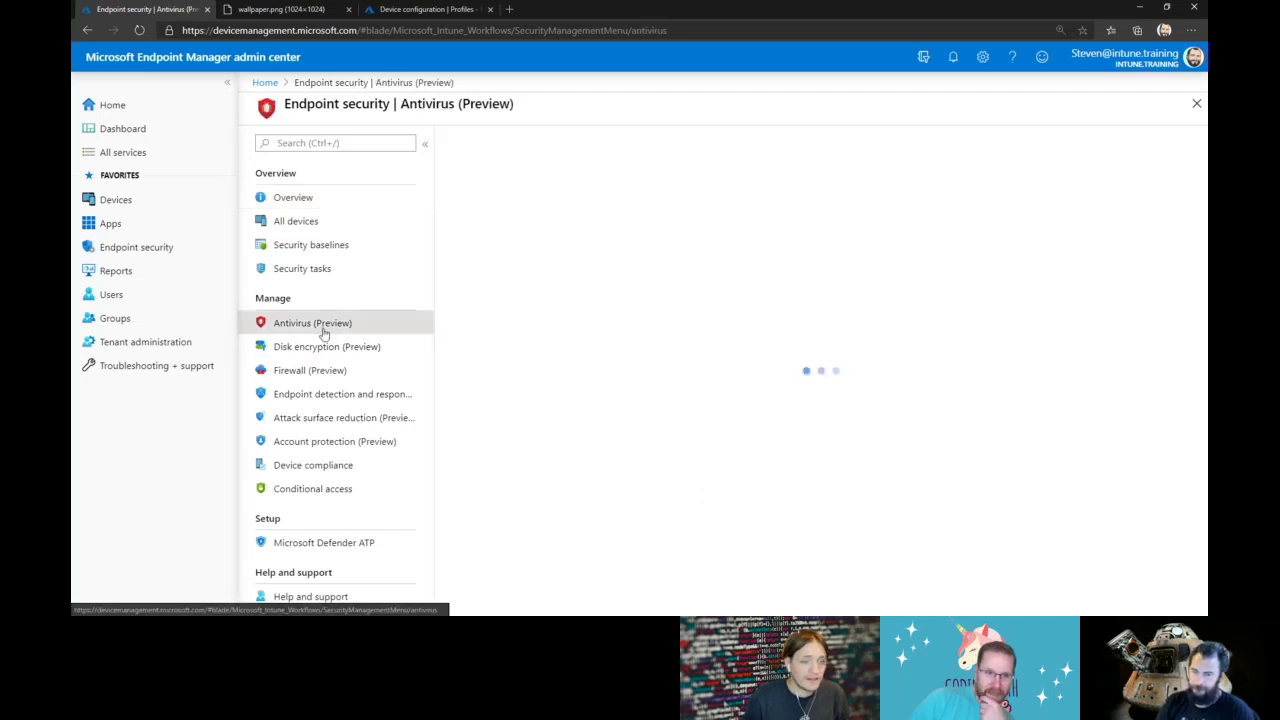
pyautogui.click(554, 412)
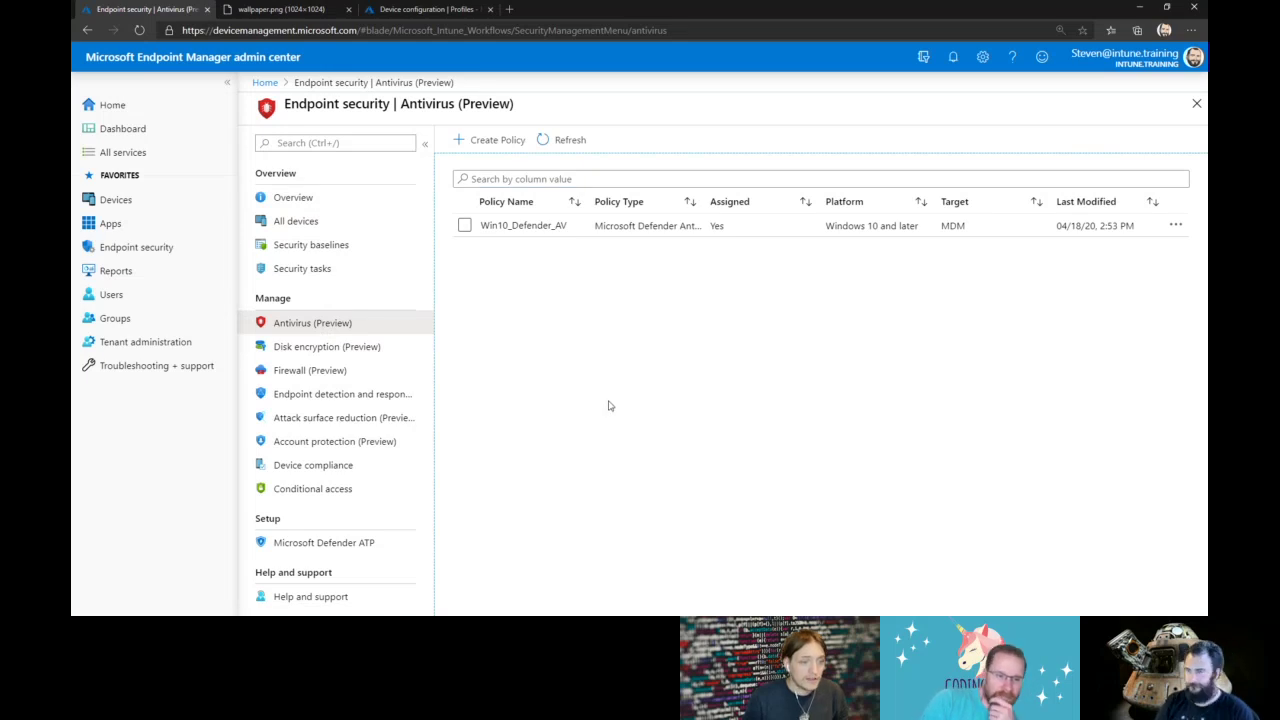
pyautogui.click(227, 82)
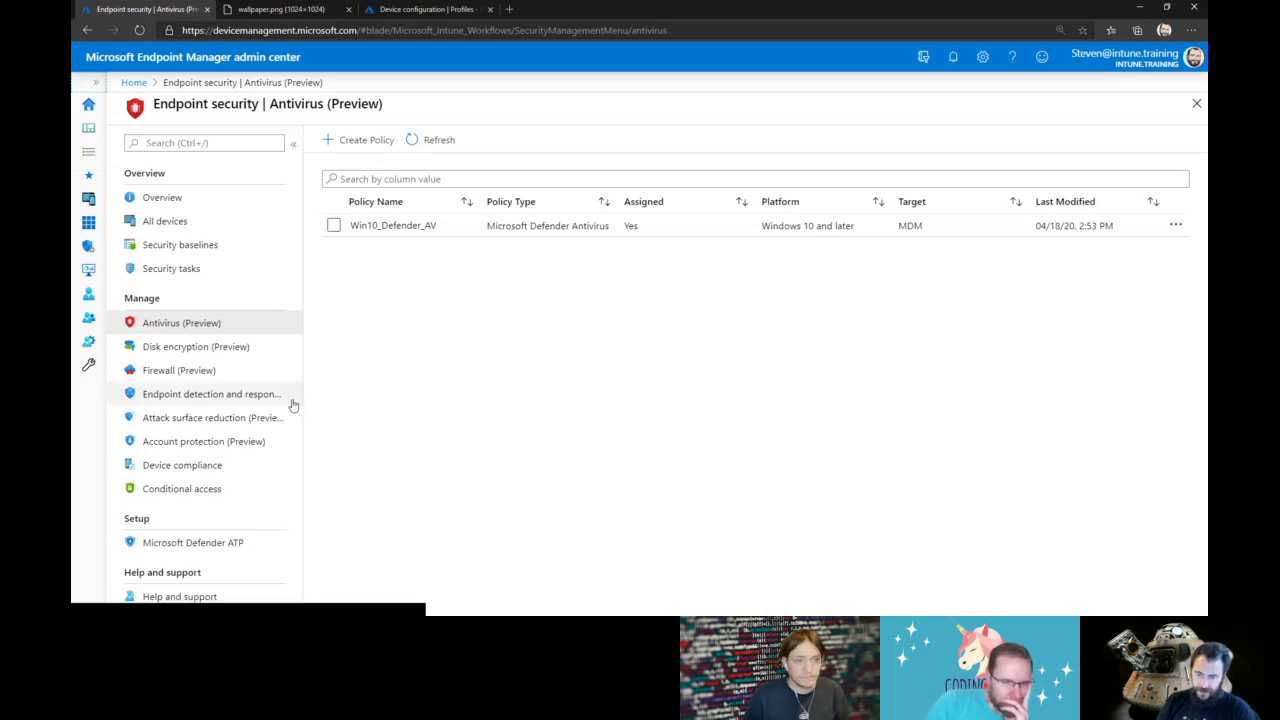
# In the Microsoft Defender ATP setup, turn on connecting Android devices of version 6.0.0 and above, review the remaining settings, and save
pyautogui.click(189, 543)
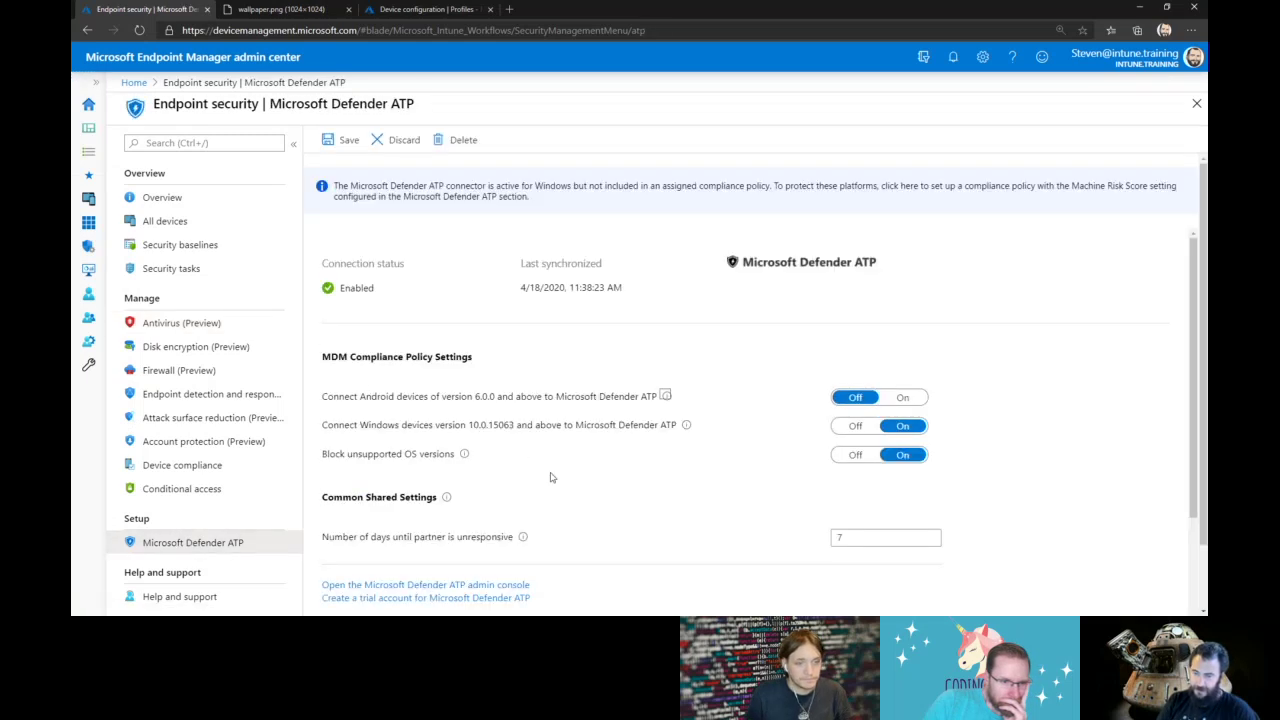
pyautogui.scroll(-1, 555, 476)
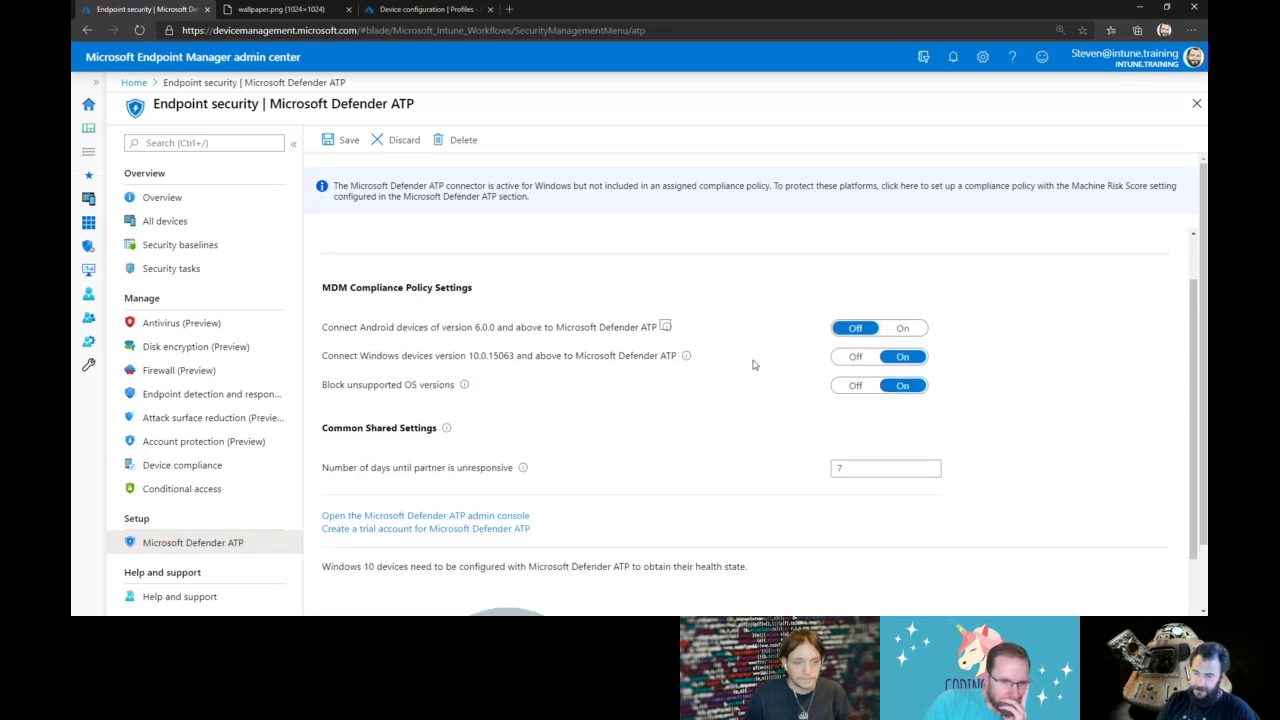
pyautogui.click(917, 330)
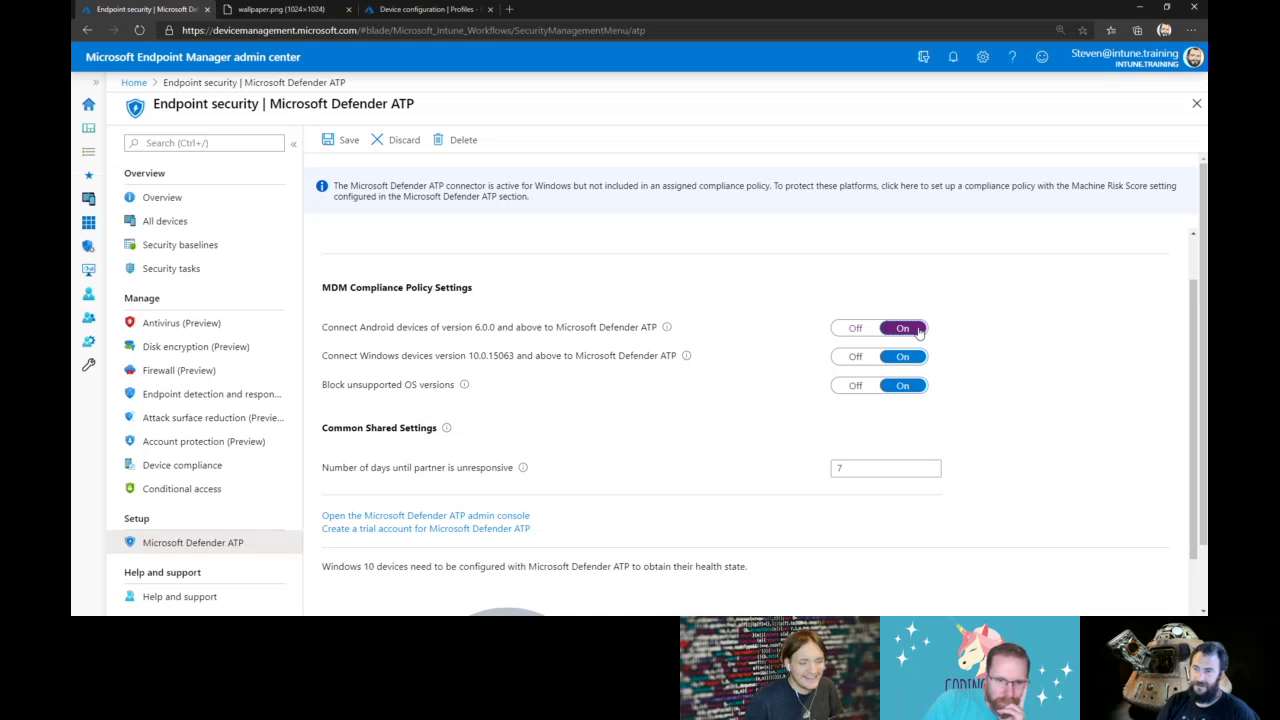
pyautogui.scroll(-3, 724, 353)
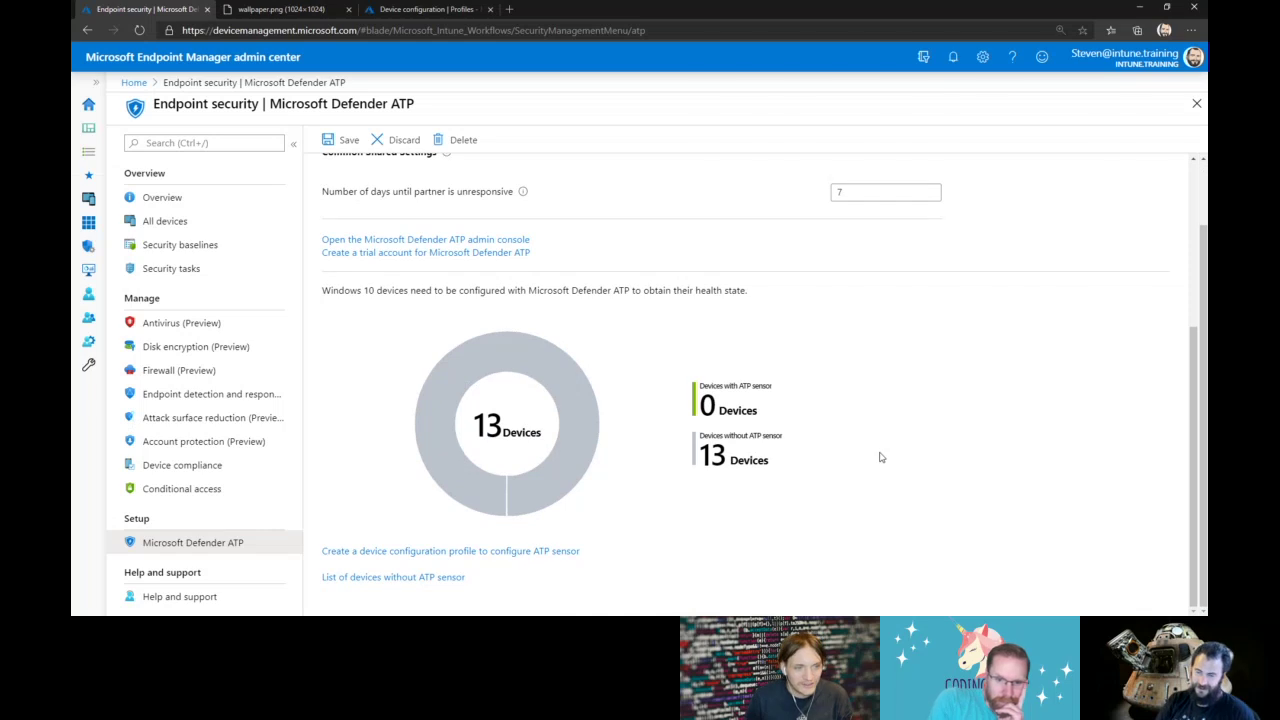
pyautogui.scroll(3, 879, 459)
pyautogui.scroll(-3, 881, 461)
pyautogui.scroll(4, 874, 463)
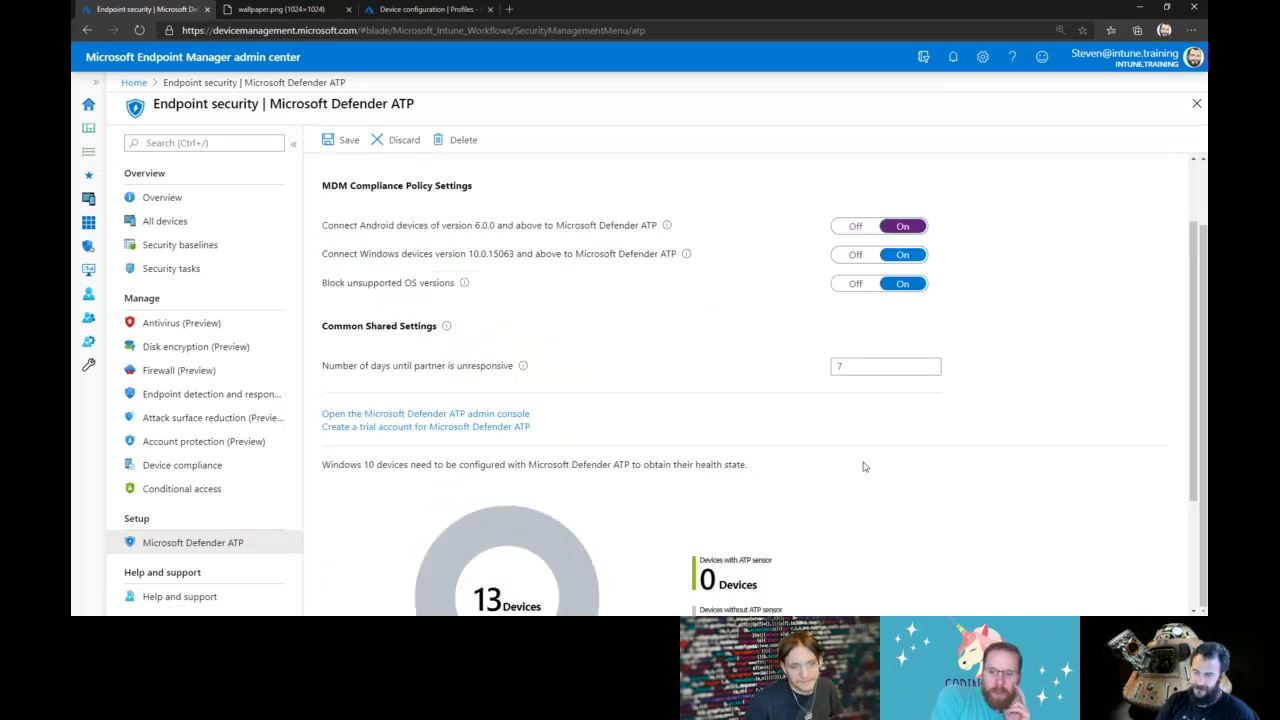
pyautogui.click(343, 140)
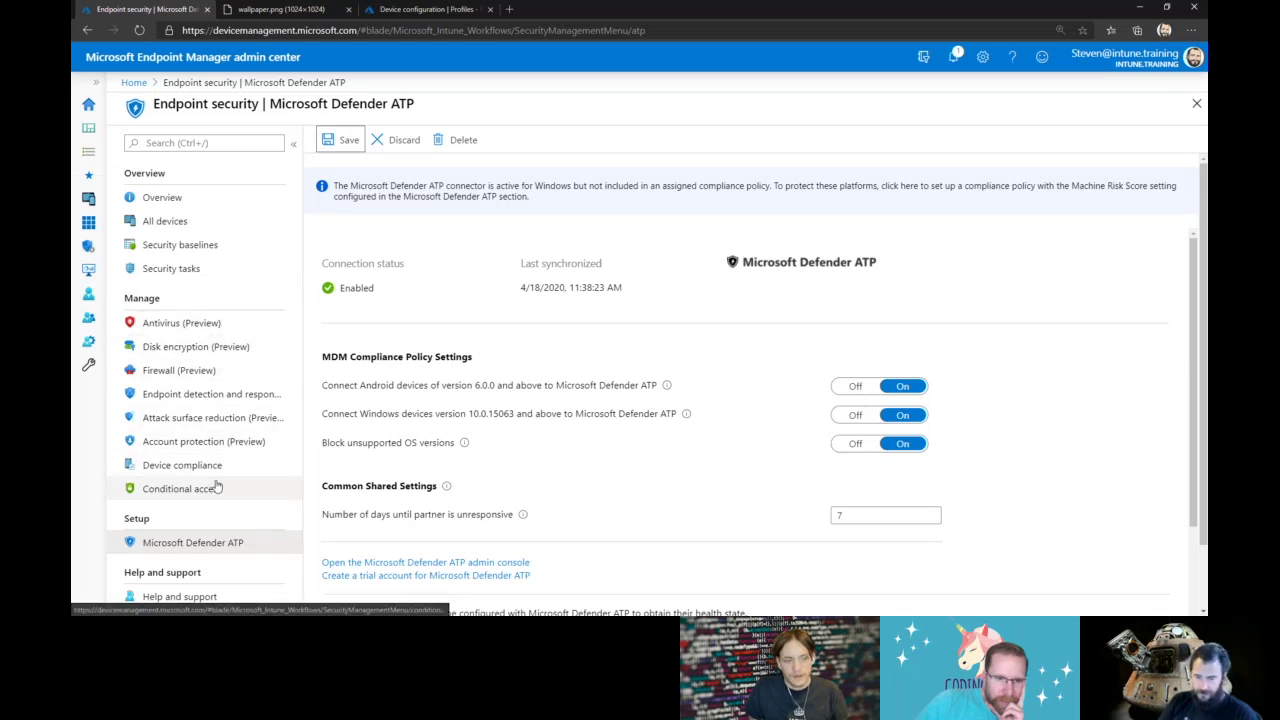
# Return to the Endpoint security overview, then view the What's new in Microsoft Intune article and highlight its RSS feed URL
pyautogui.click(190, 200)
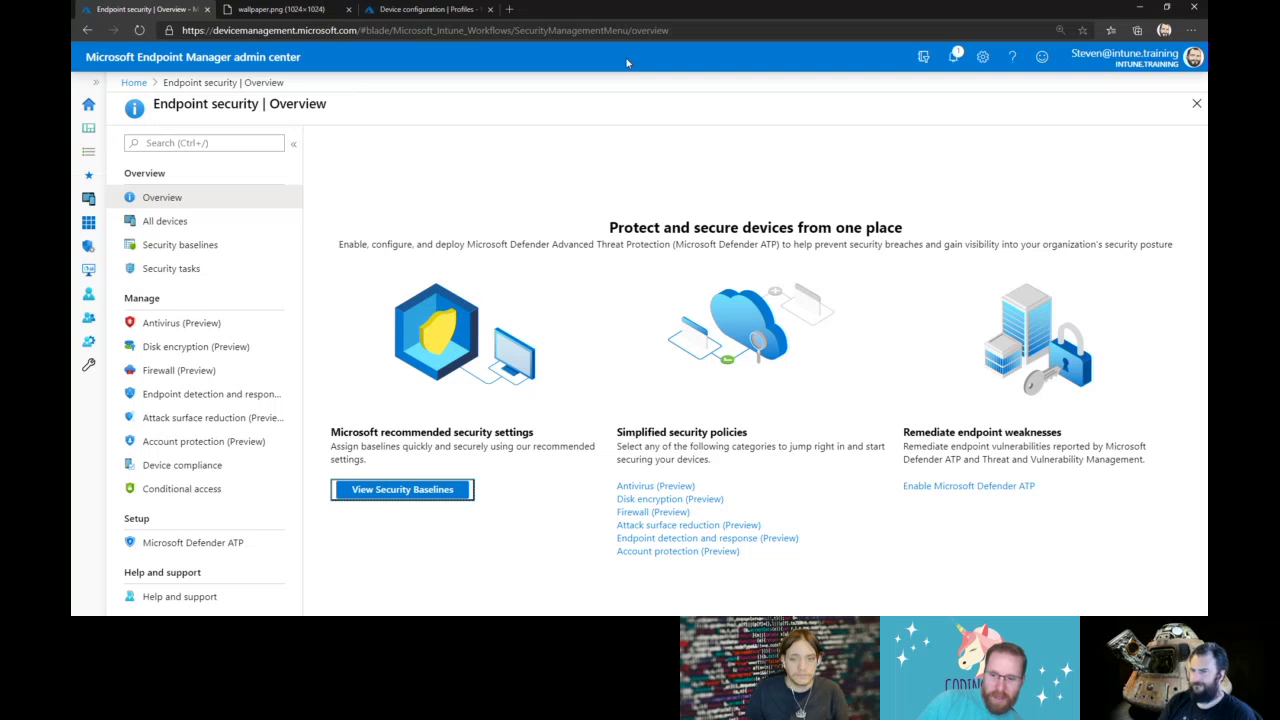
pyautogui.click(878, 187)
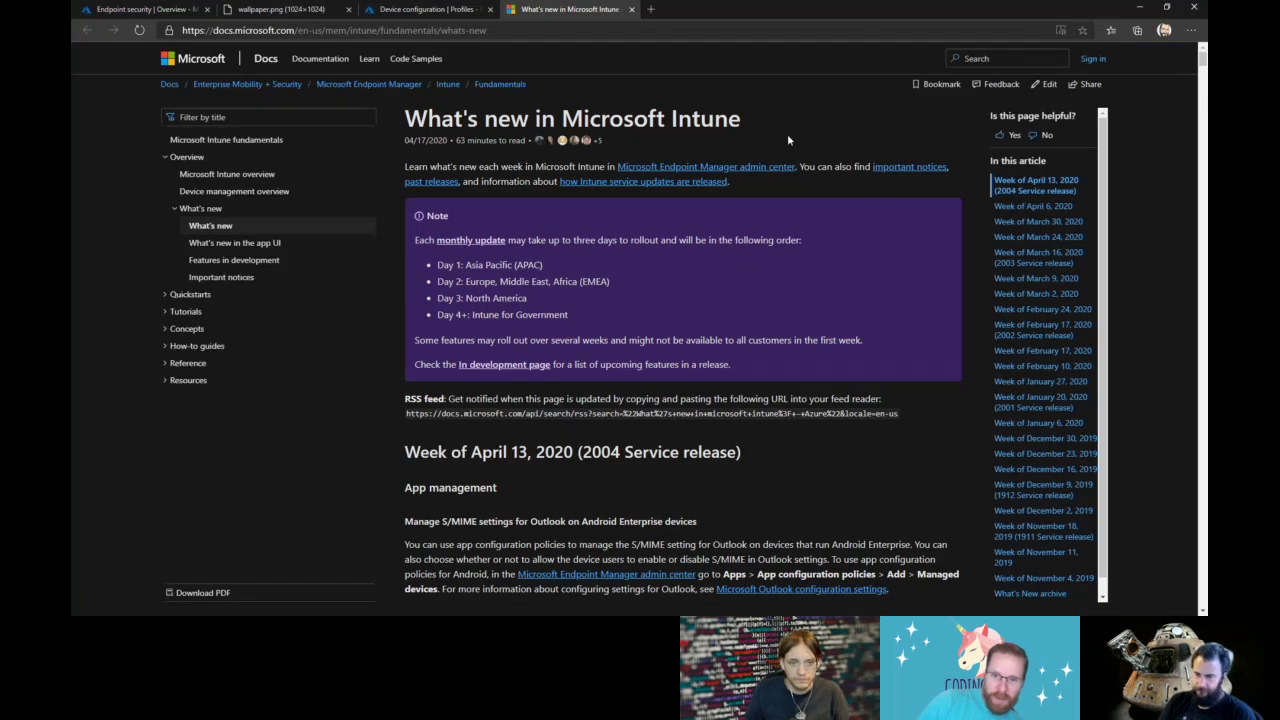
pyautogui.moveTo(405, 398); pyautogui.dragTo(641, 414)
pyautogui.click(645, 415)
pyautogui.moveTo(900, 414); pyautogui.dragTo(403, 418)
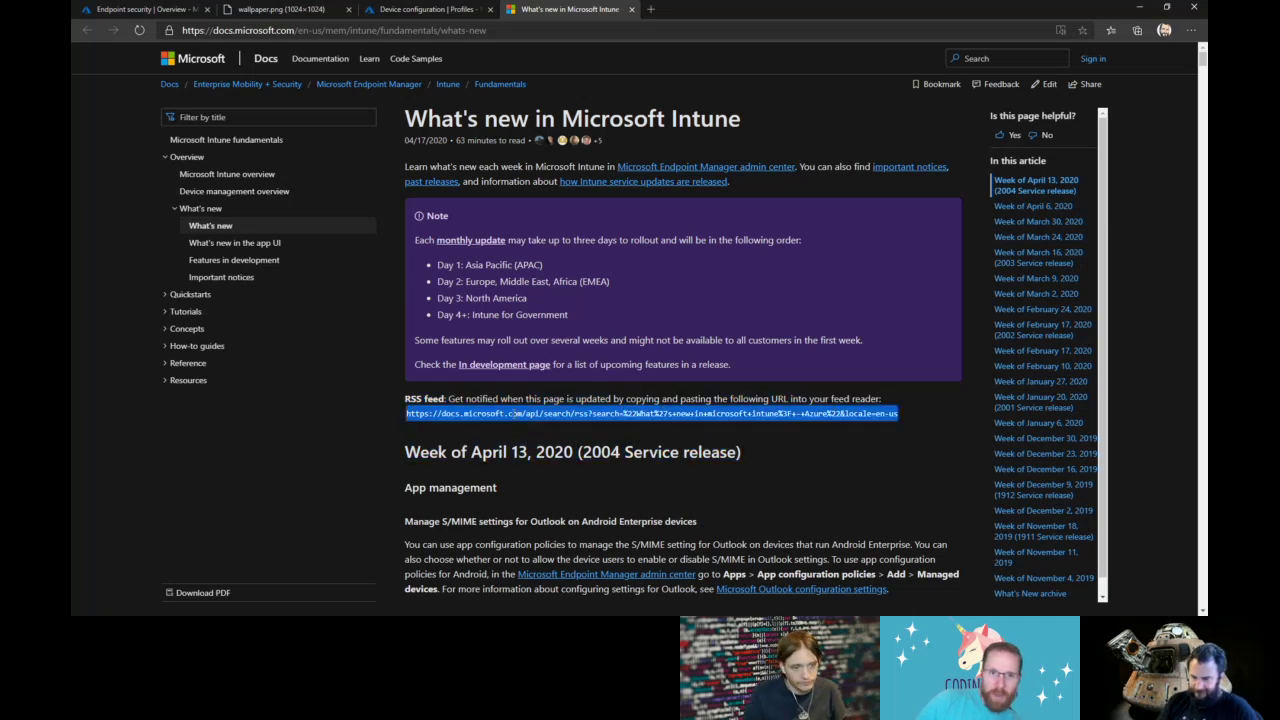
pyautogui.hotkey('ctrl', '+')
pyautogui.hotkey('ctrl', '+')
pyautogui.hotkey('ctrl', '+')
pyautogui.hotkey('ctrl', '+')
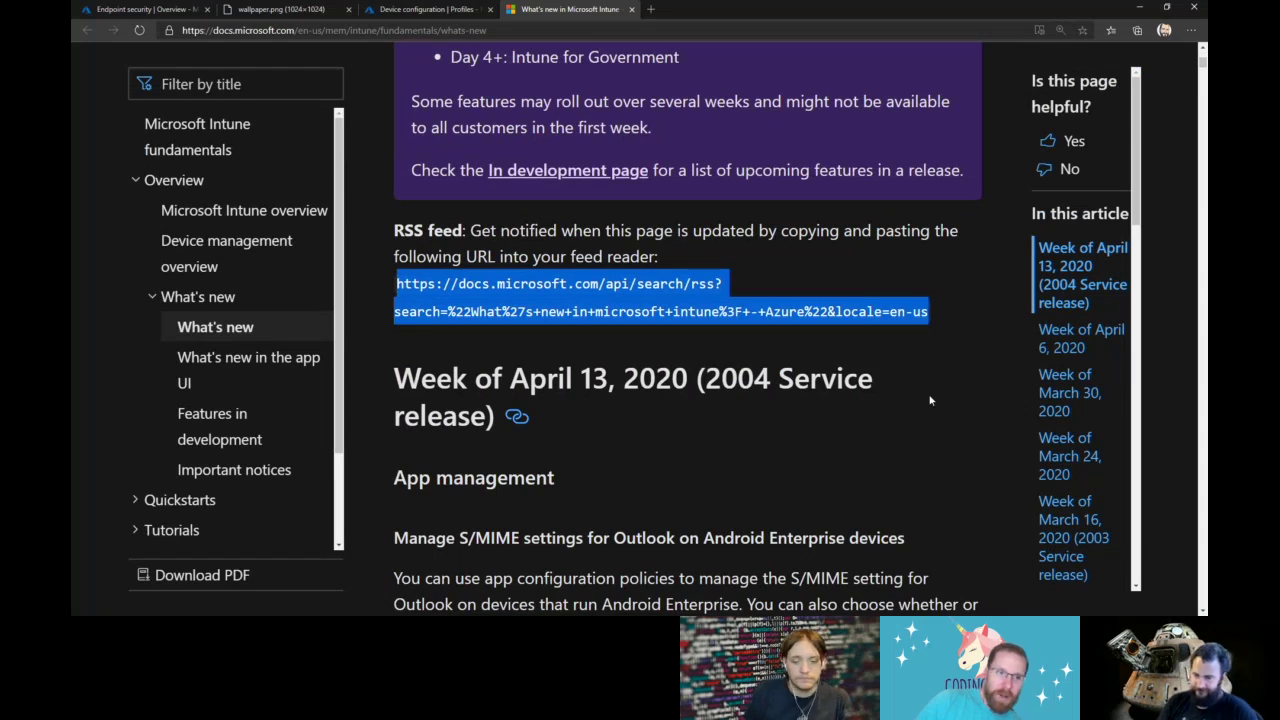
# Reduce the page zoom to 125% and read through the Week of April 13, 2020 release notes in the What's new in Microsoft Intune article
pyautogui.hotkey('ctrl', '-')
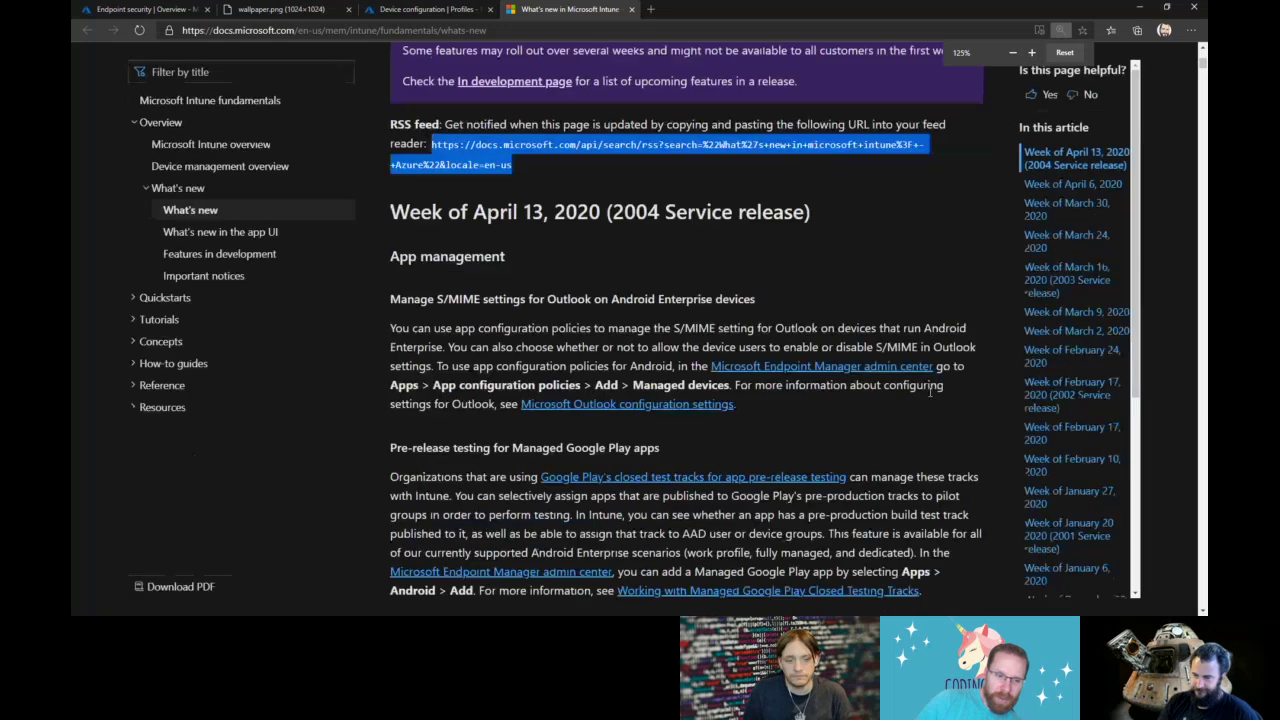
pyautogui.hotkey('ctrl', '-')
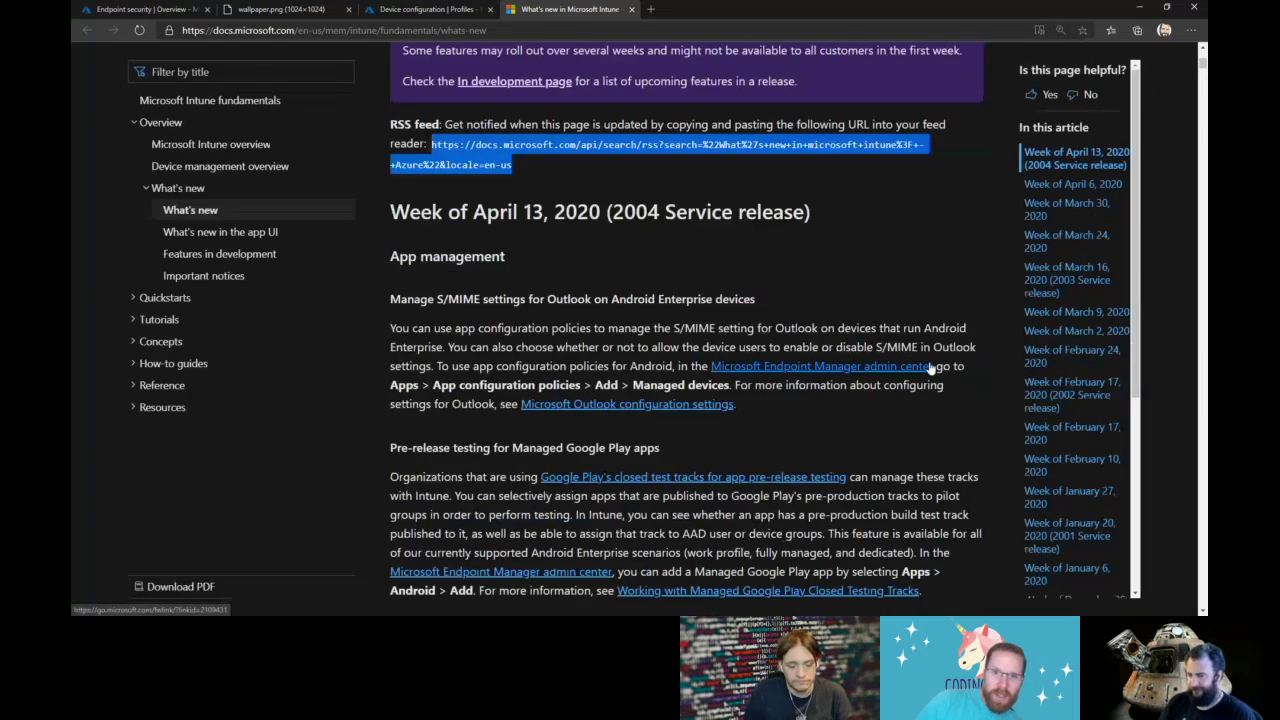
pyautogui.scroll(-3, 900, 380)
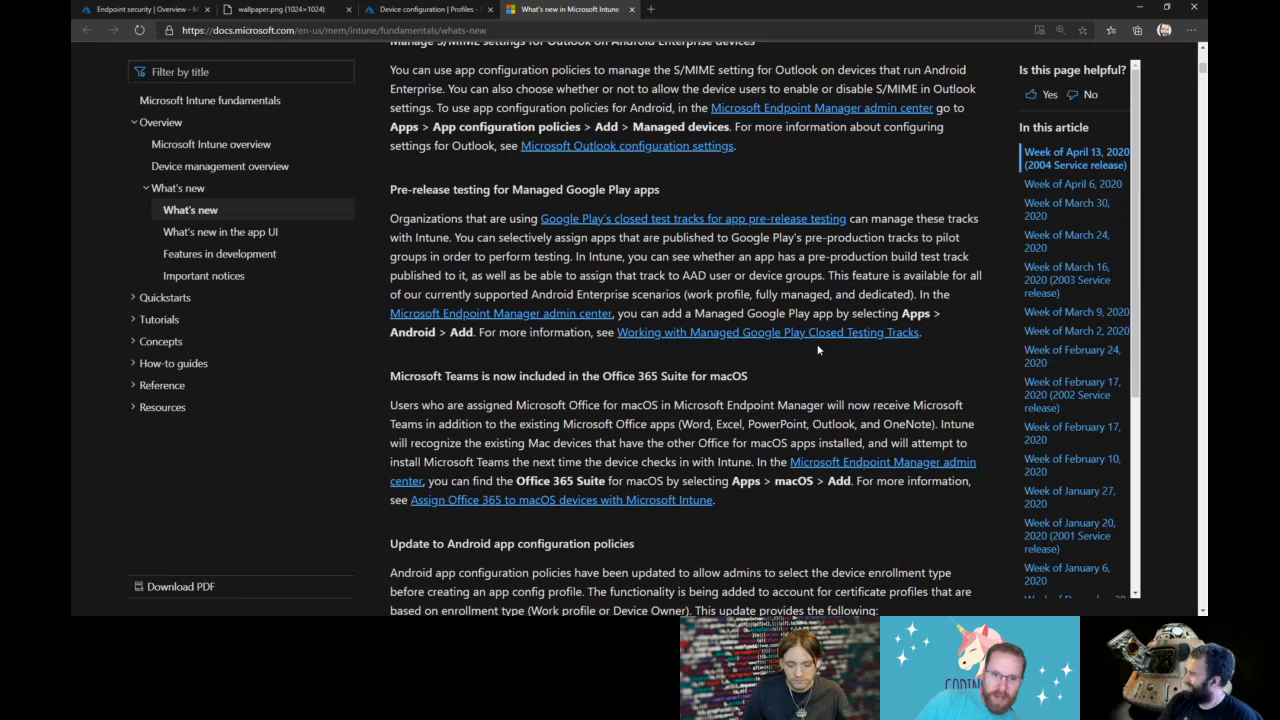
pyautogui.scroll(-2, 818, 349)
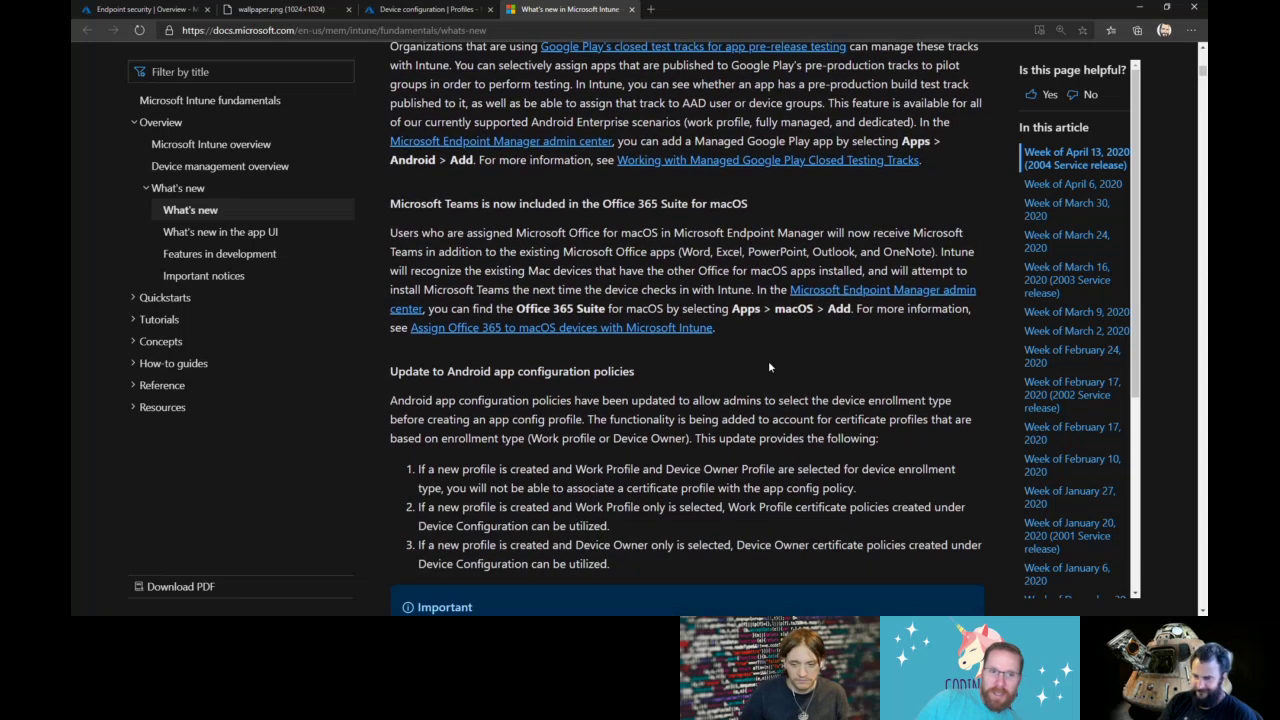
pyautogui.scroll(-8, 770, 367)
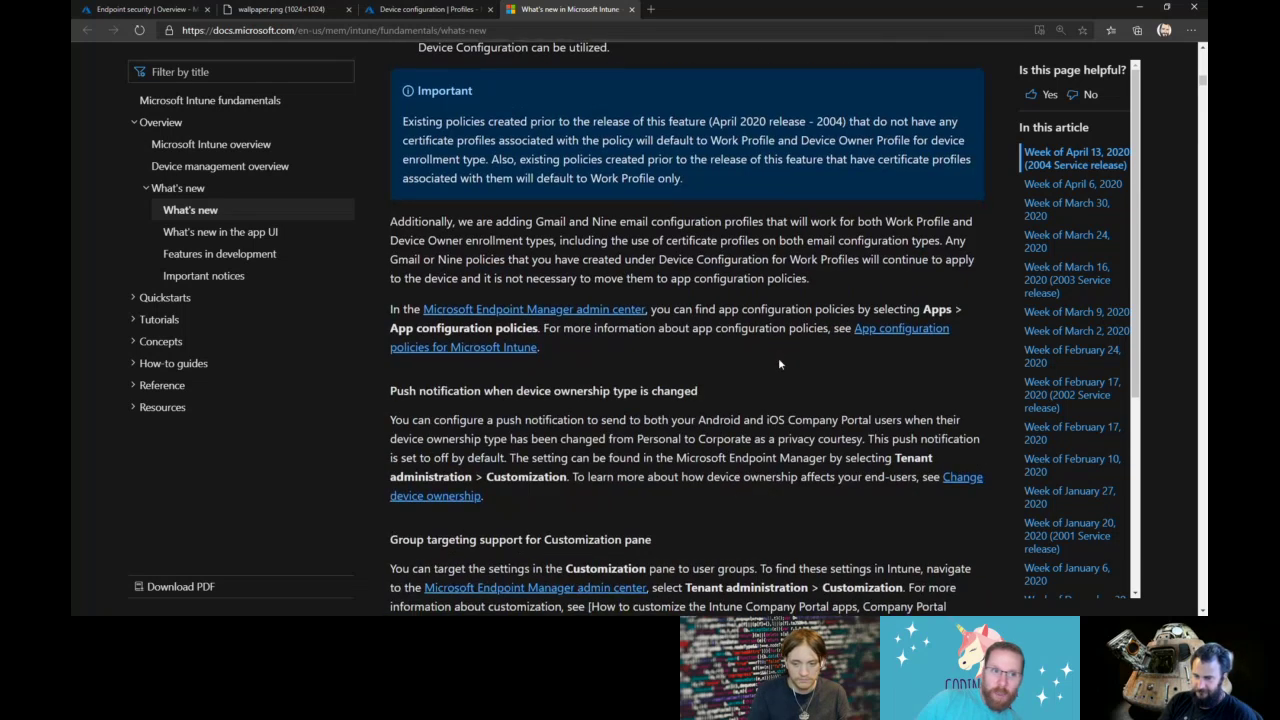
pyautogui.scroll(-4, 779, 364)
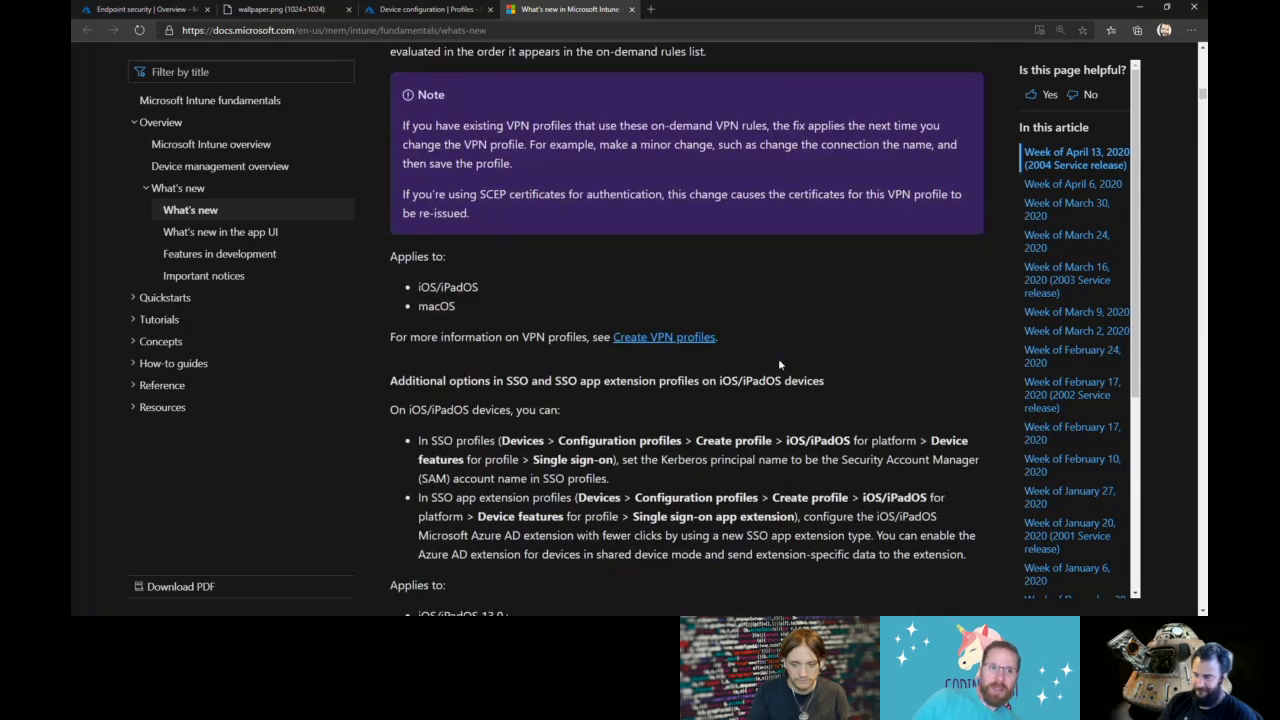
pyautogui.scroll(-3, 779, 364)
pyautogui.scroll(-2, 760, 370)
pyautogui.press('Home')
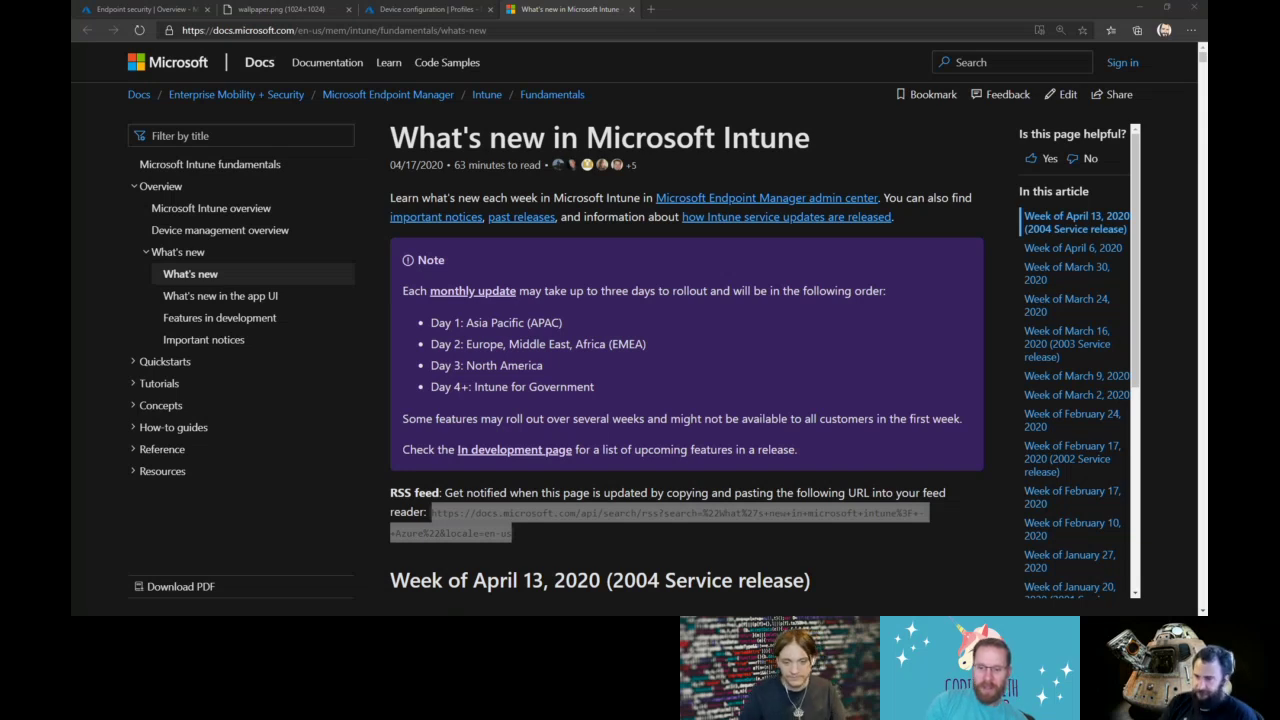
pyautogui.click(808, 326)
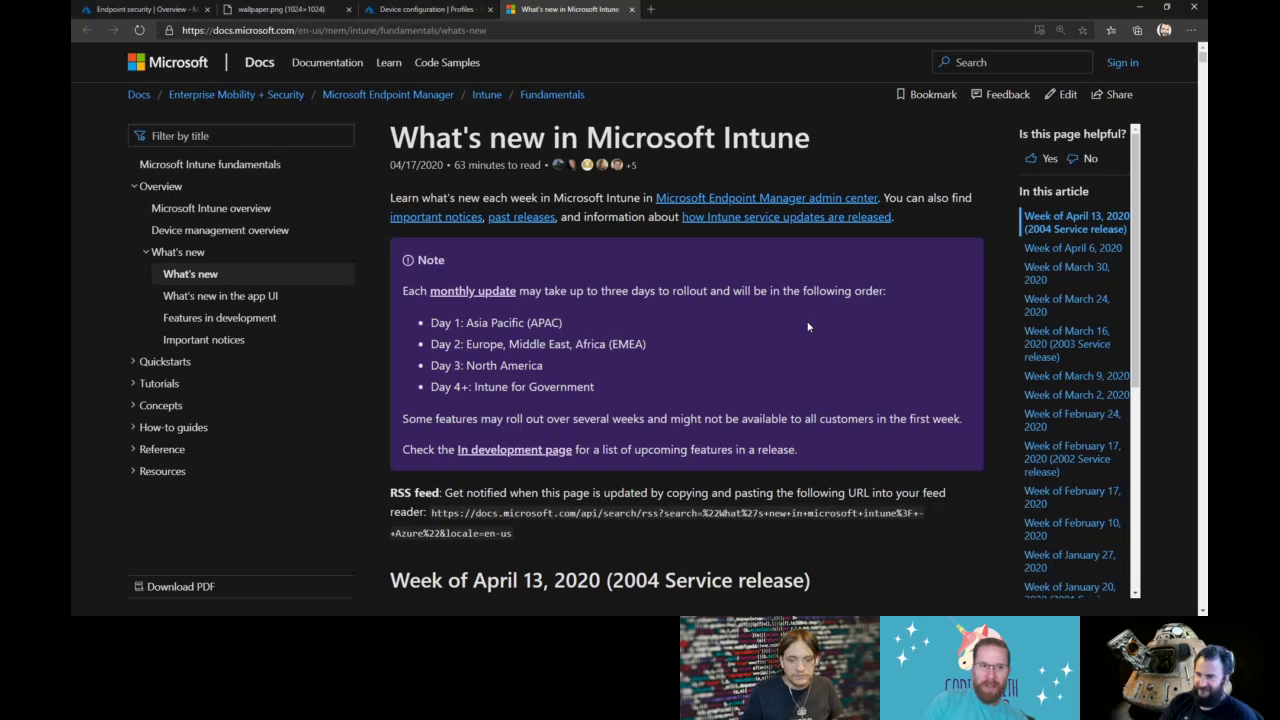
pyautogui.scroll(-3, 808, 326)
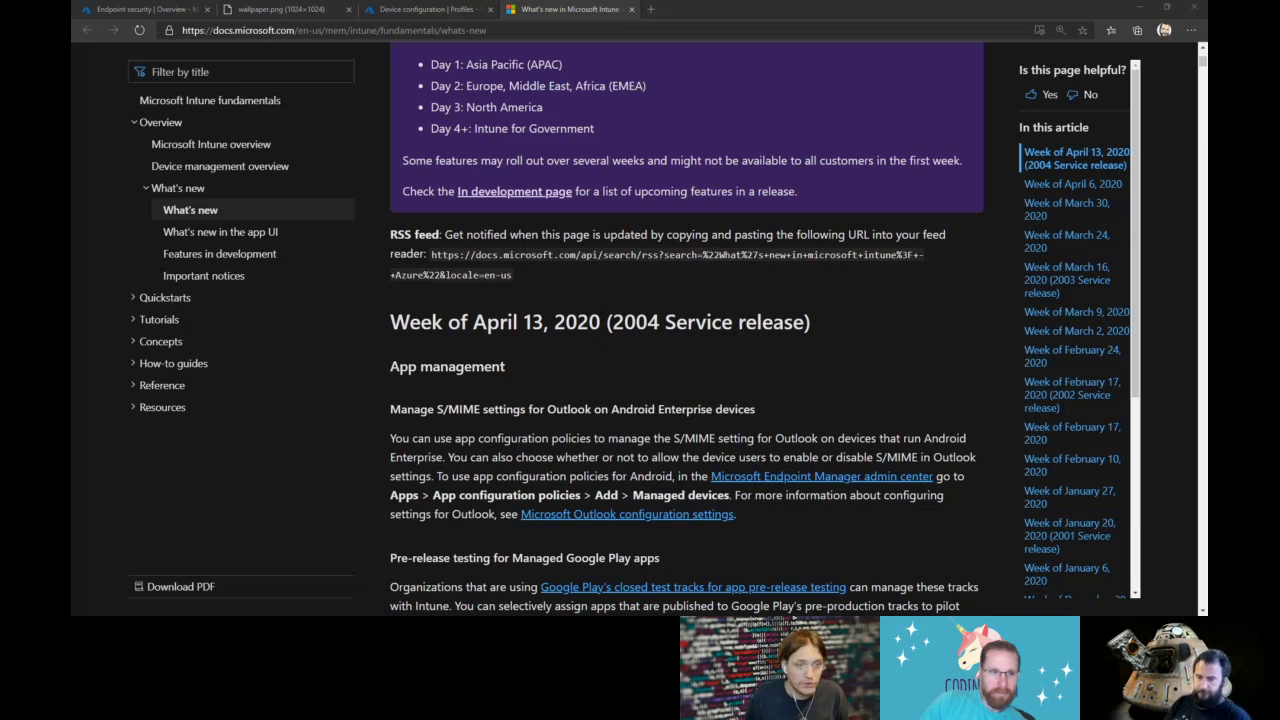
# Search all Intune documentation for "csp" and look through the listed articles
pyautogui.click(345, 72)
pyautogui.write('csp')
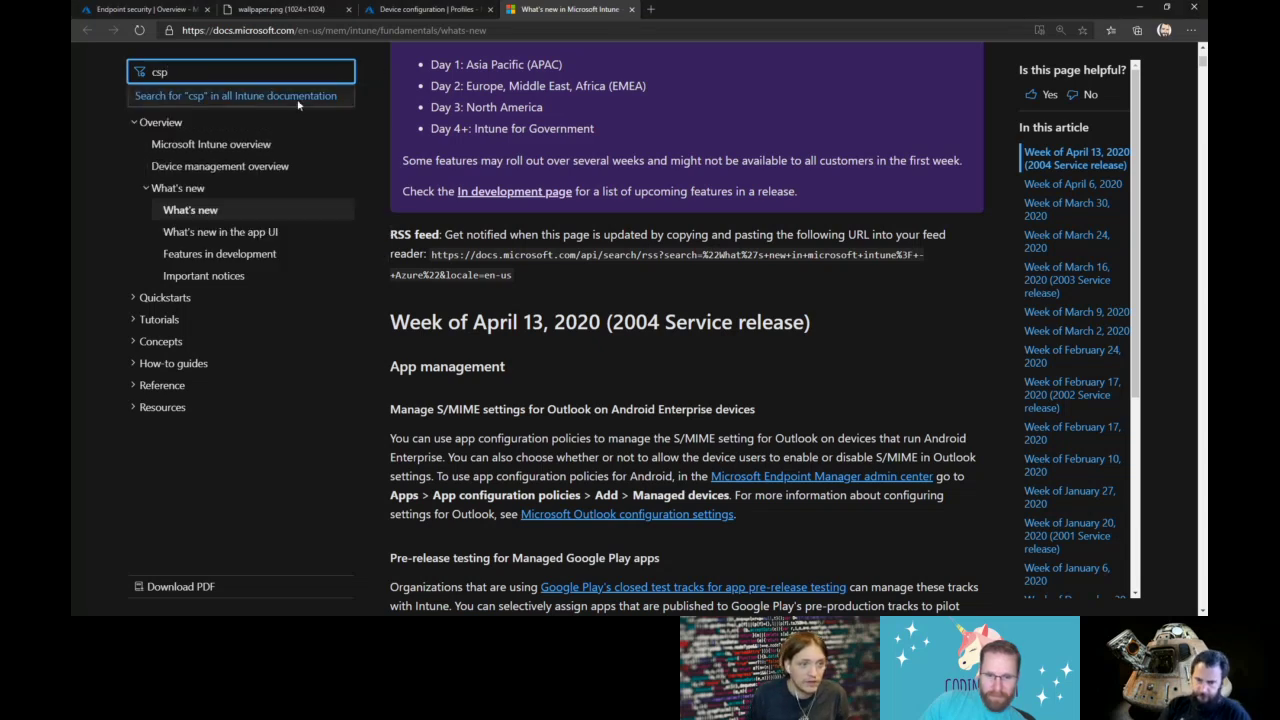
pyautogui.click(298, 100)
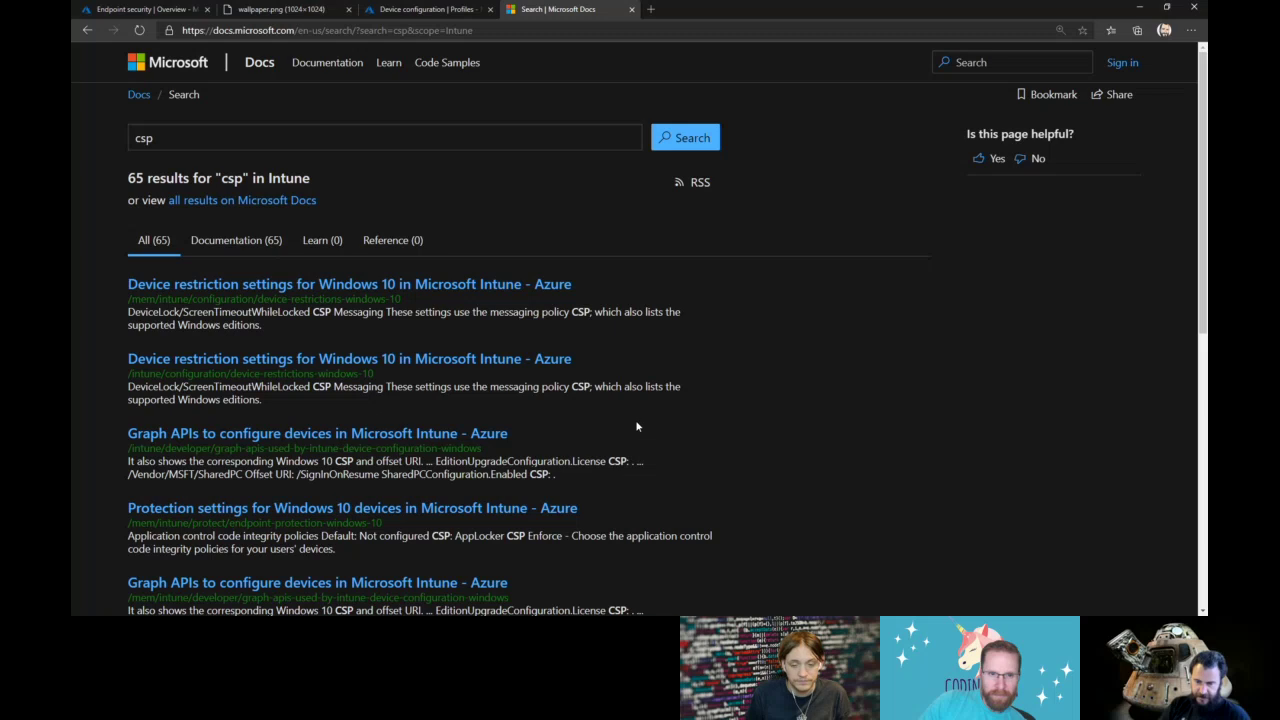
pyautogui.scroll(-3, 669, 340)
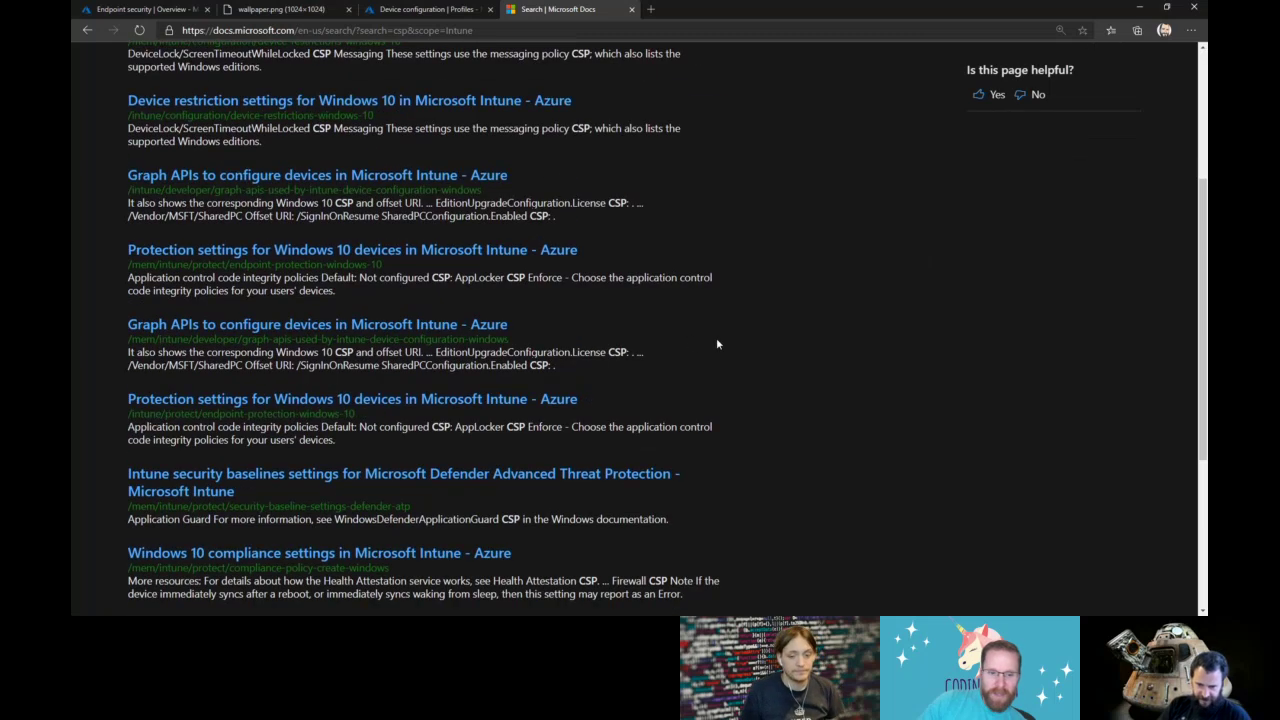
pyautogui.scroll(-1, 716, 343)
pyautogui.scroll(-1, 717, 343)
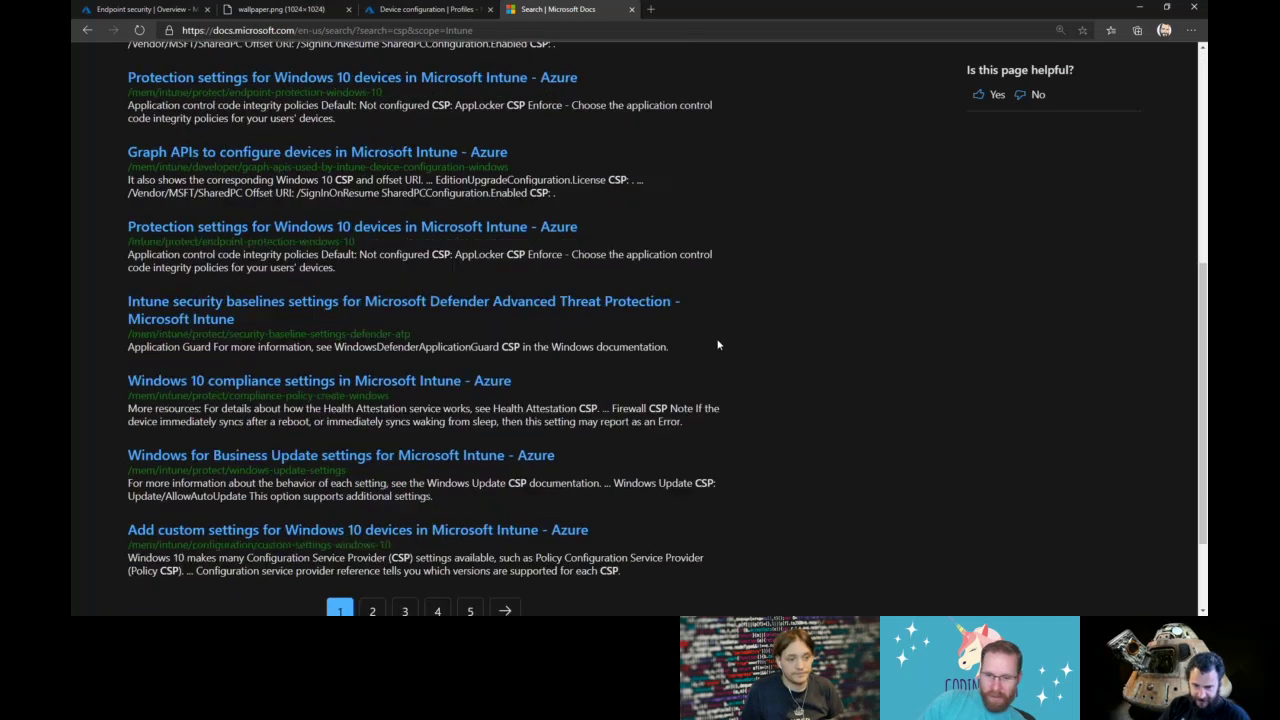
# View the Windows 10 Microsoft Defender Antivirus policy settings article and examine its cloud protection, exclusions and real-time protection settings with their CSP links
pyautogui.scroll(5, 717, 344)
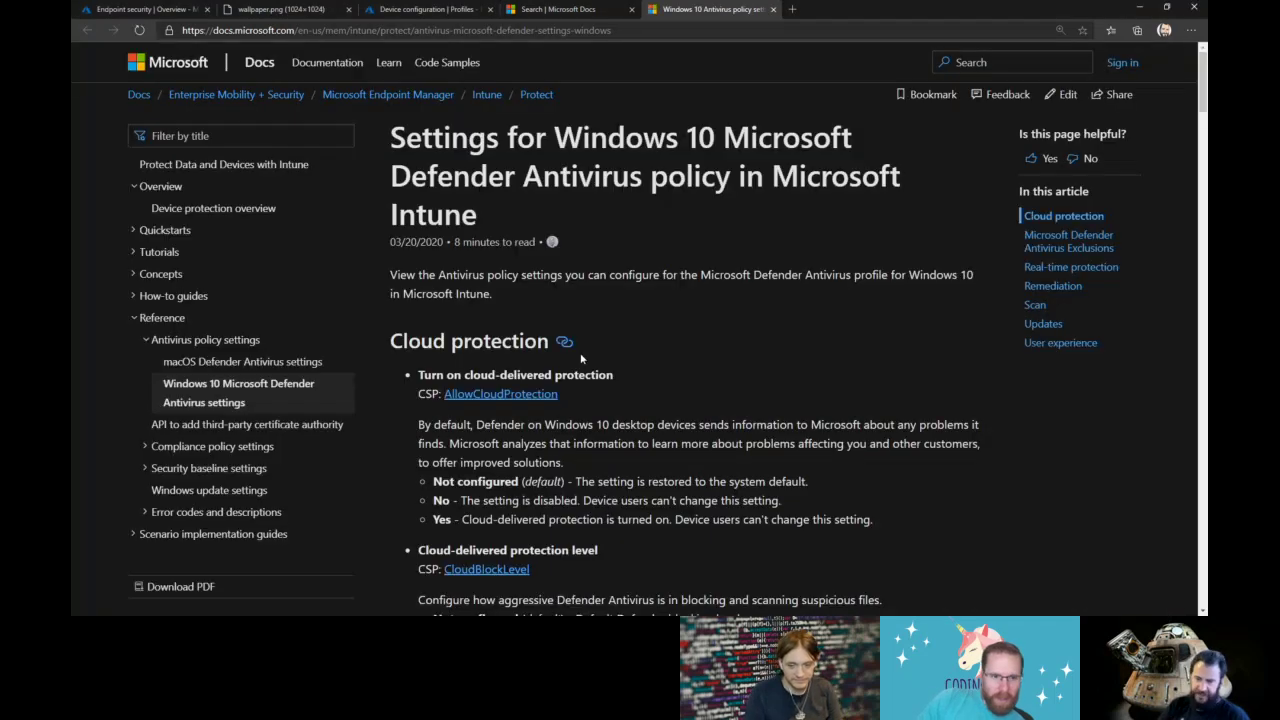
pyautogui.scroll(-4, 715, 369)
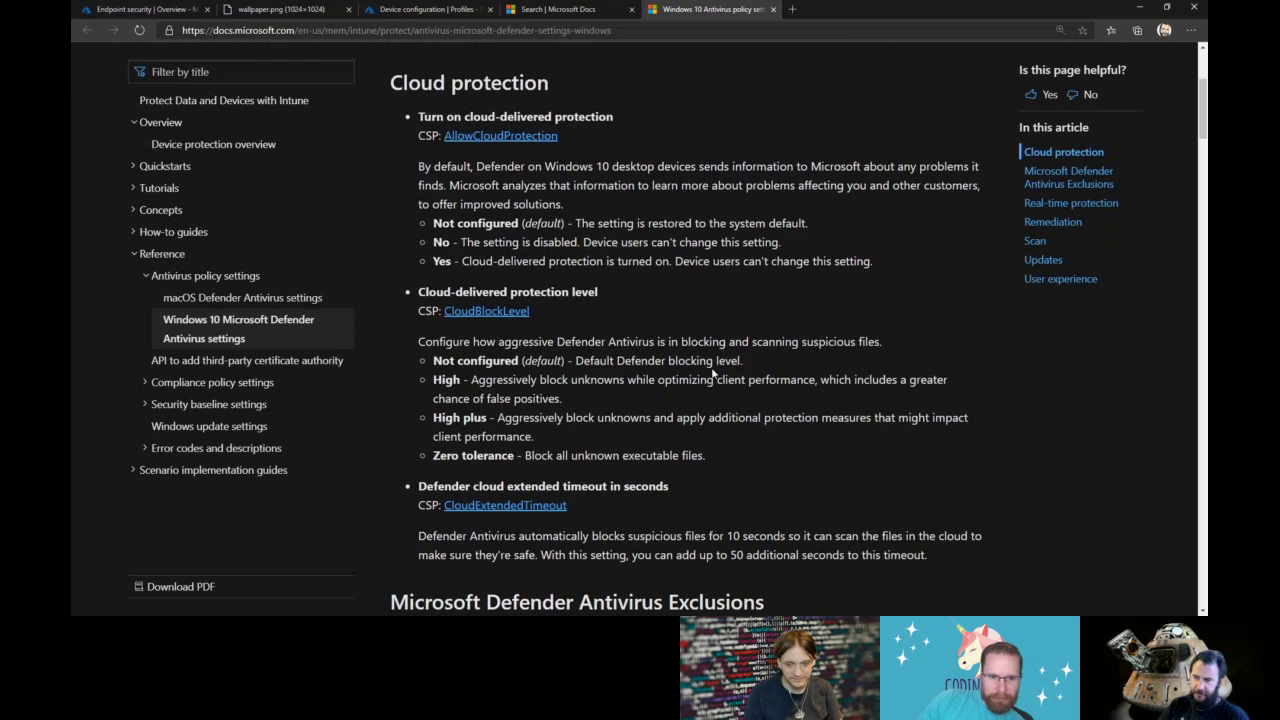
pyautogui.scroll(-2, 714, 369)
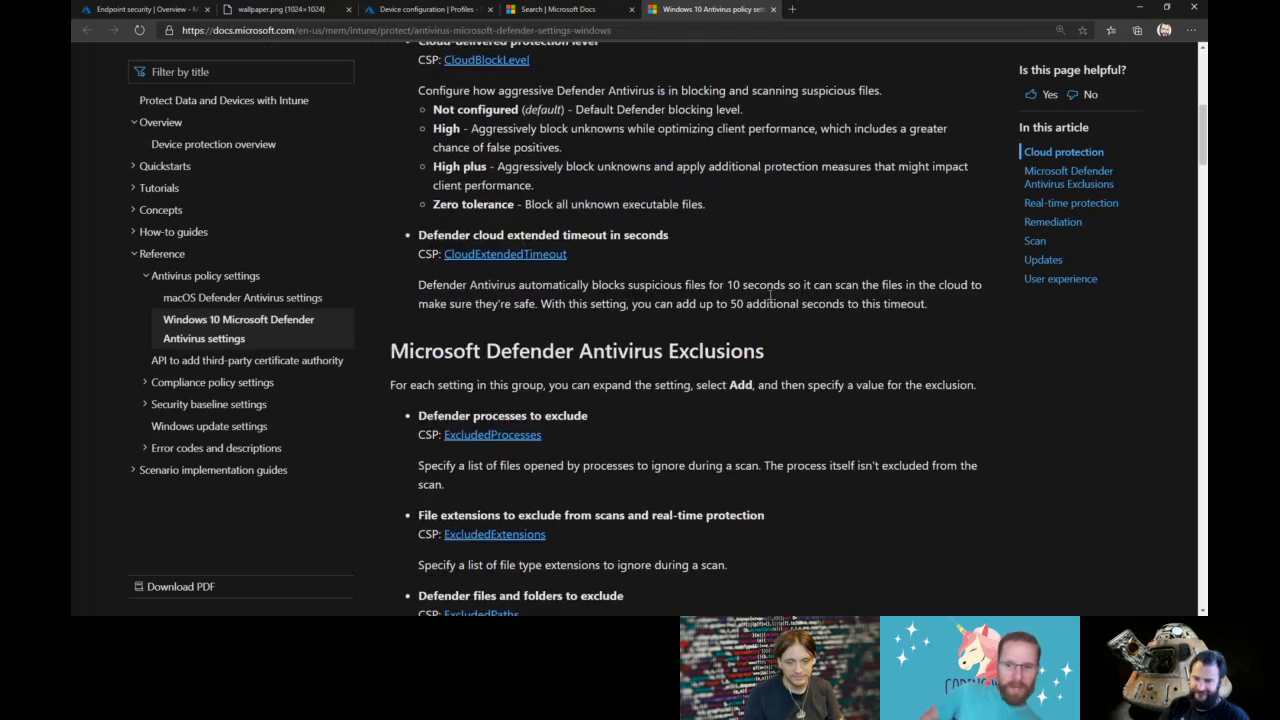
pyautogui.scroll(-9, 771, 296)
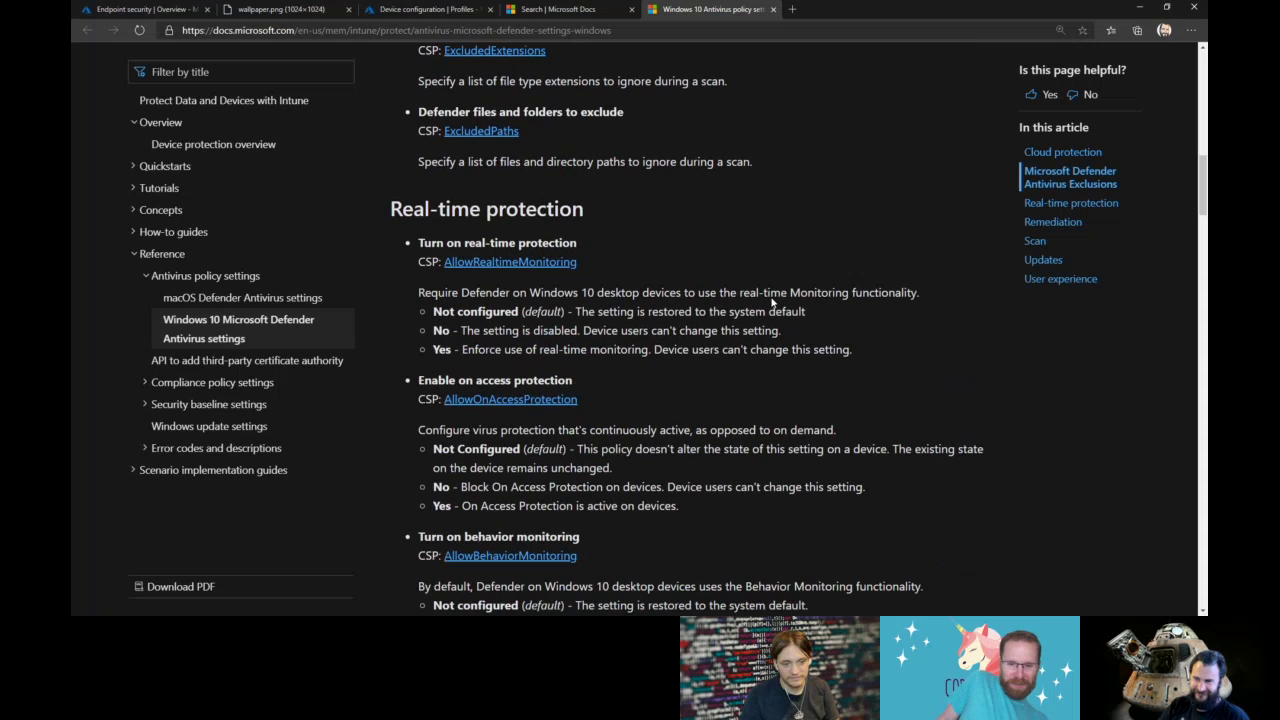
pyautogui.press('Home')
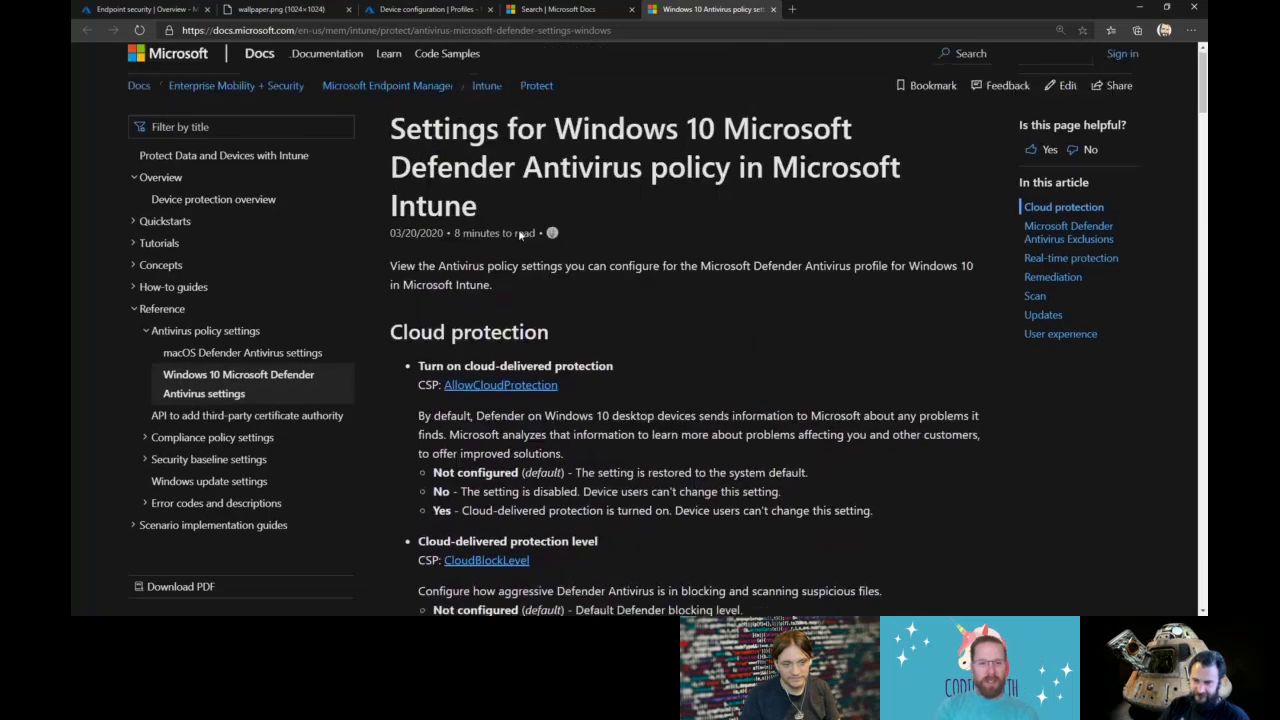